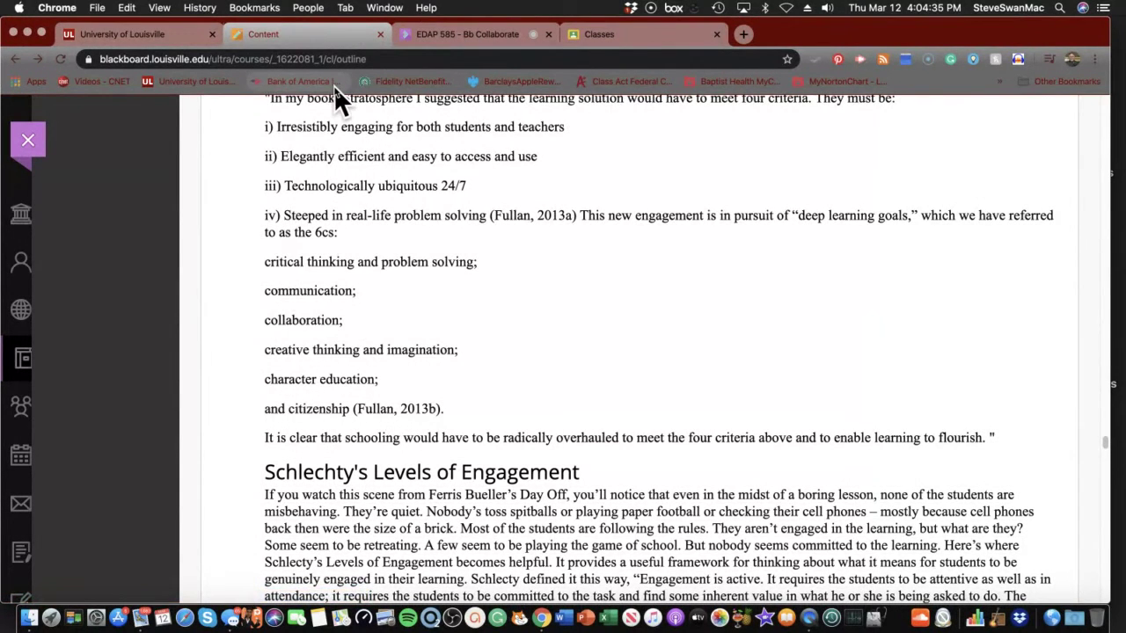
- Open the BUNCEE!!! link in the Buncee!!!! folder, under Irresistibly Engaging in Module 5: Irresistibly Engaging and Assessment
{"action": "scroll", "coordinate": [227, 166], "scroll_direction": "up", "scroll_amount": 10}
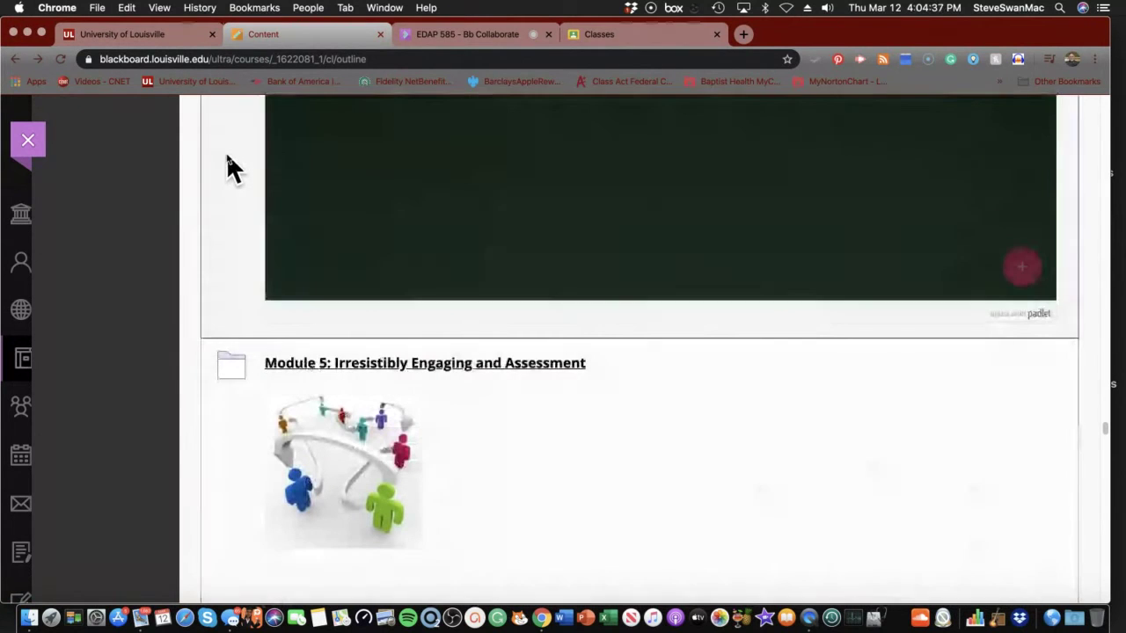
{"action": "left_click", "coordinate": [368, 364]}
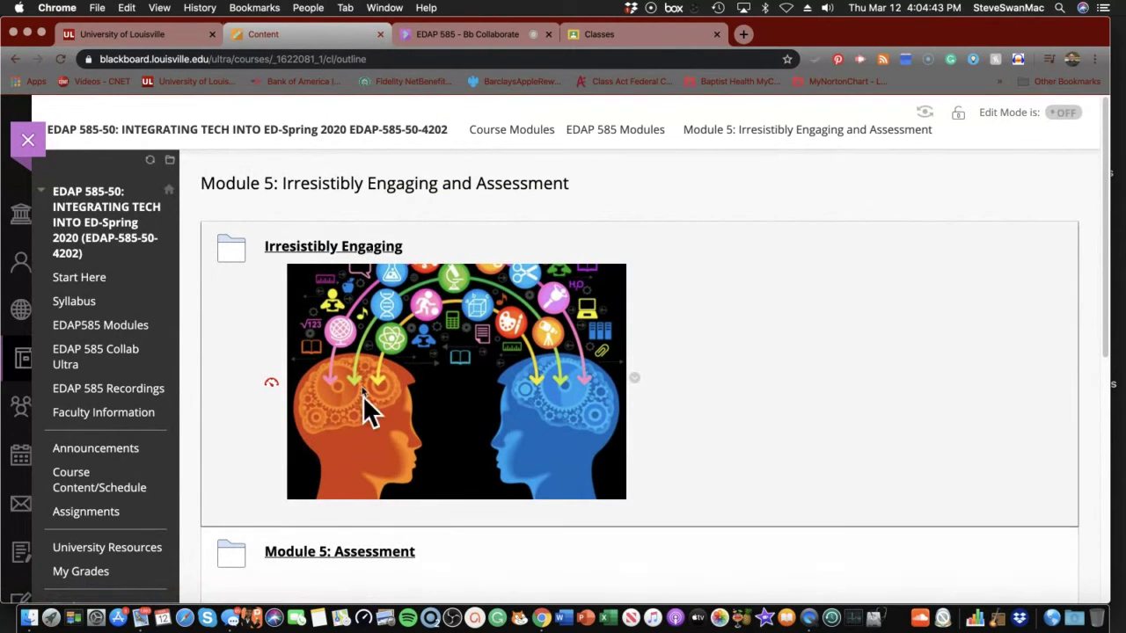
{"action": "left_click", "coordinate": [321, 248]}
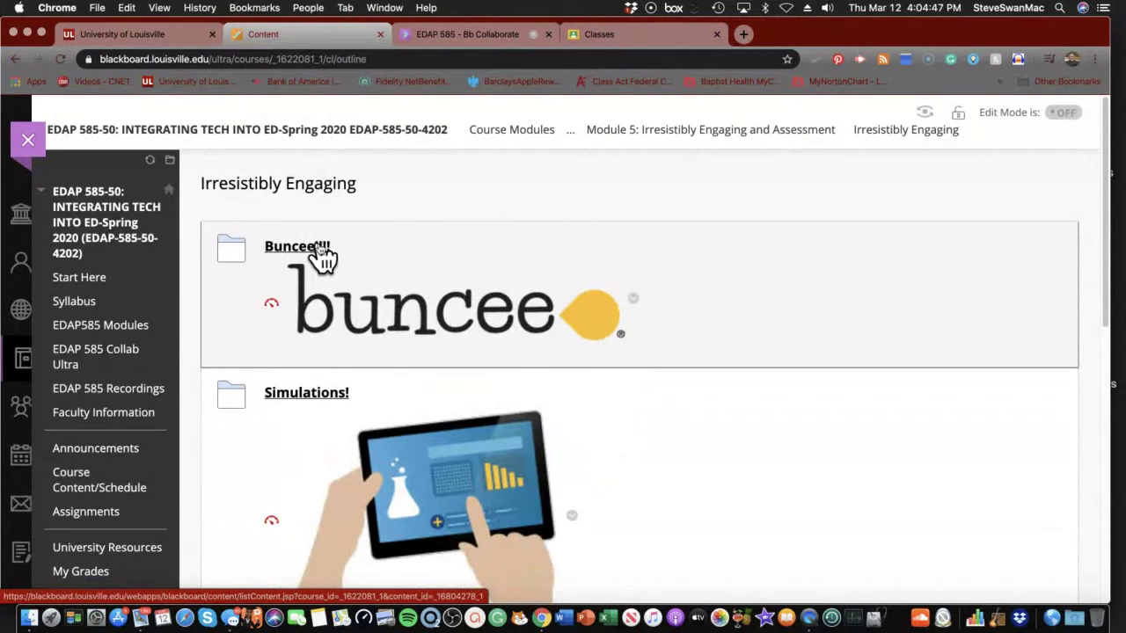
{"action": "scroll", "coordinate": [340, 247], "scroll_direction": "down", "scroll_amount": 5}
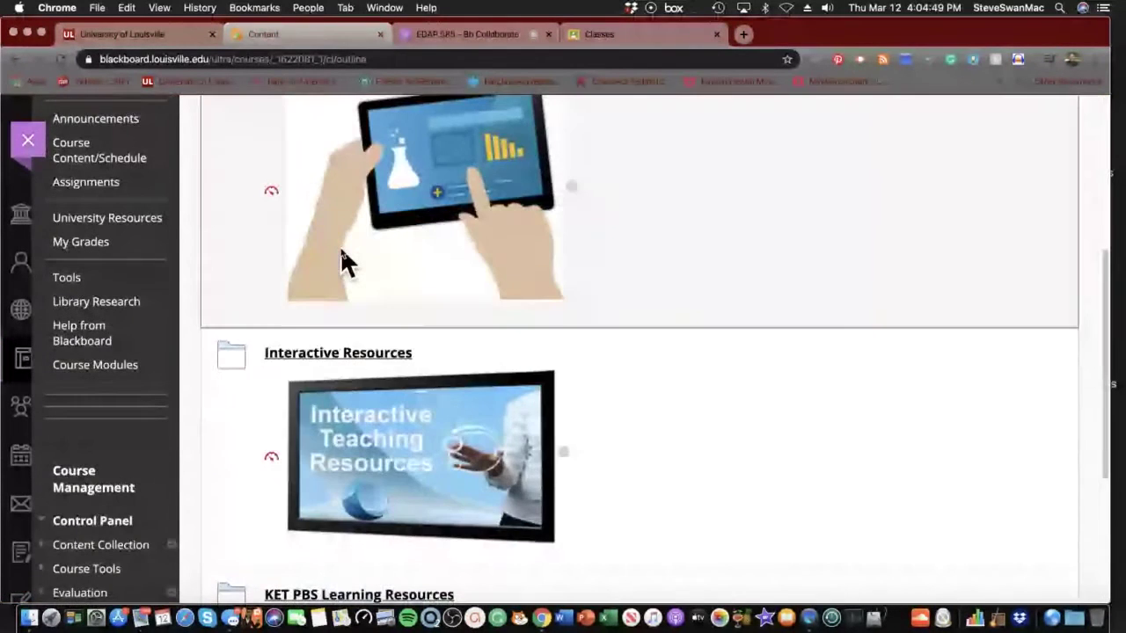
{"action": "scroll", "coordinate": [340, 246], "scroll_direction": "up", "scroll_amount": 5}
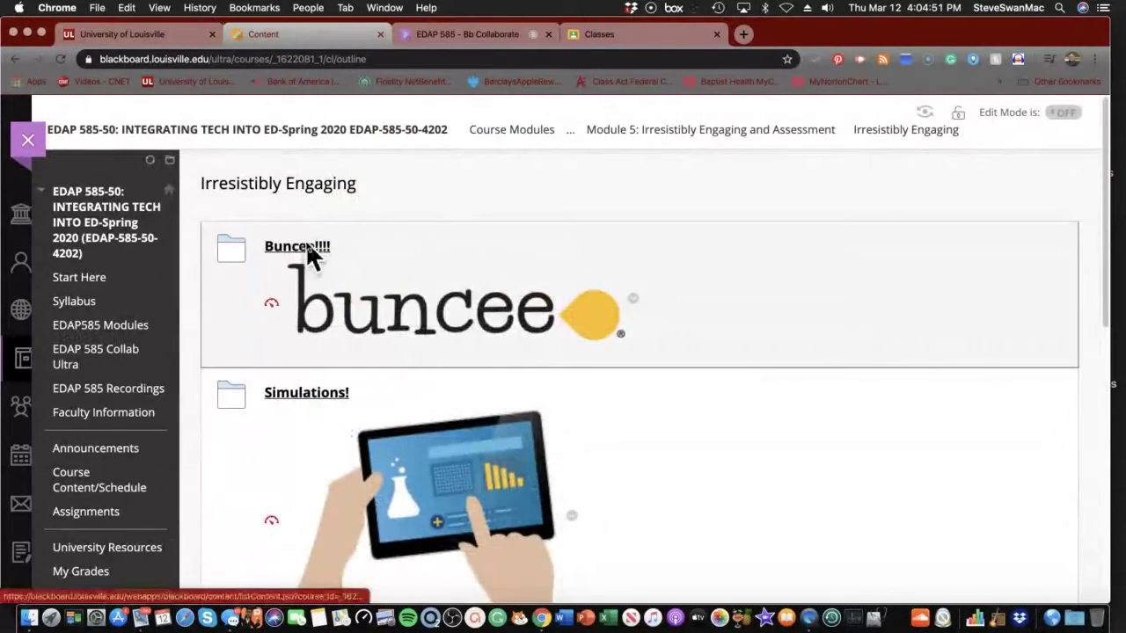
{"action": "left_click", "coordinate": [306, 247]}
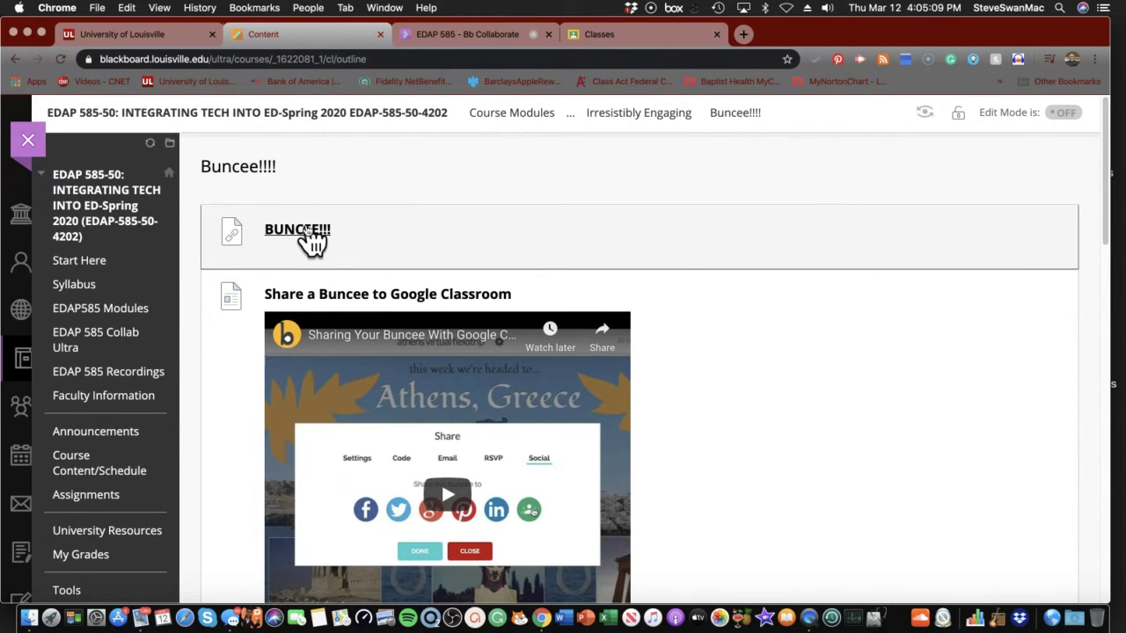
{"action": "left_click", "coordinate": [297, 229]}
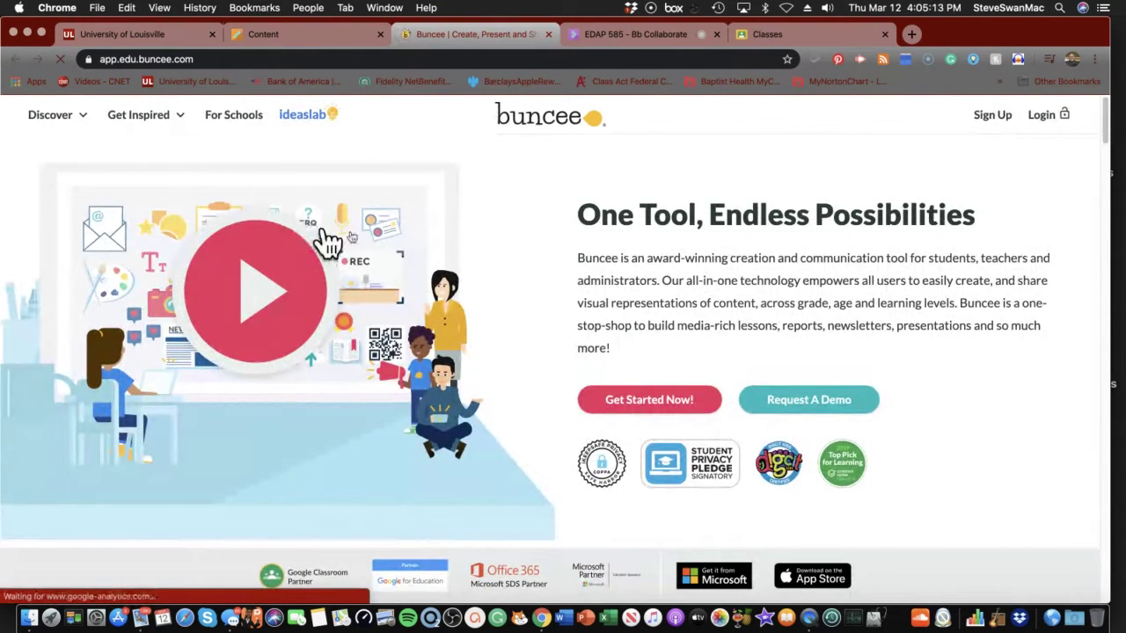
- Log in to Buncee with Google, using the first listed account
{"action": "left_click", "coordinate": [1041, 118]}
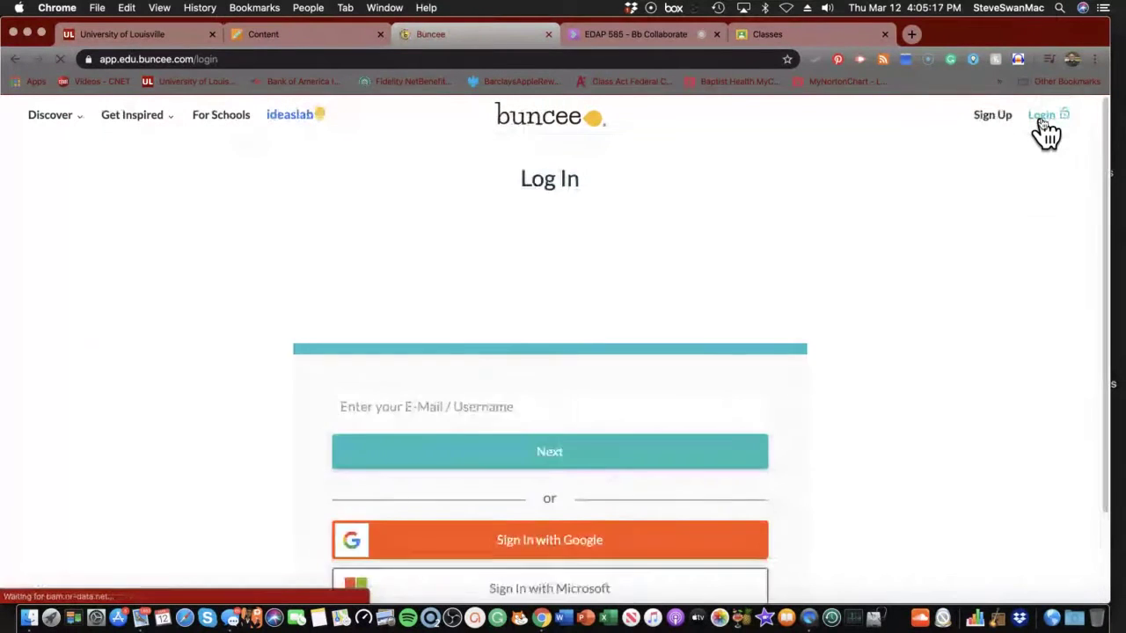
{"action": "scroll", "coordinate": [909, 251], "scroll_direction": "down", "scroll_amount": 3}
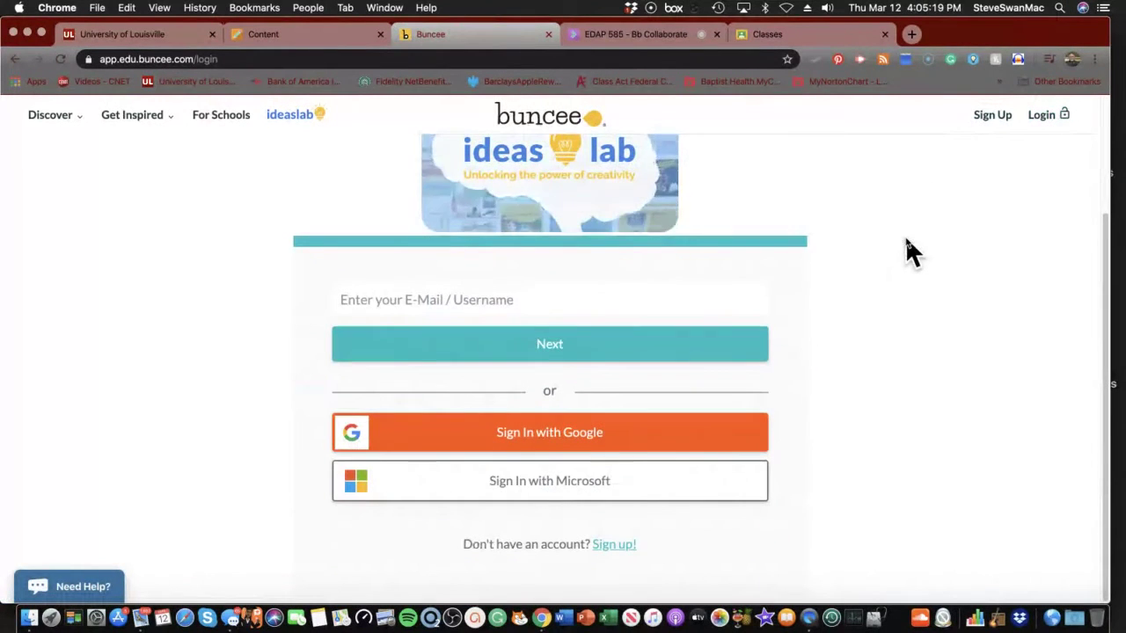
{"action": "left_click", "coordinate": [485, 442]}
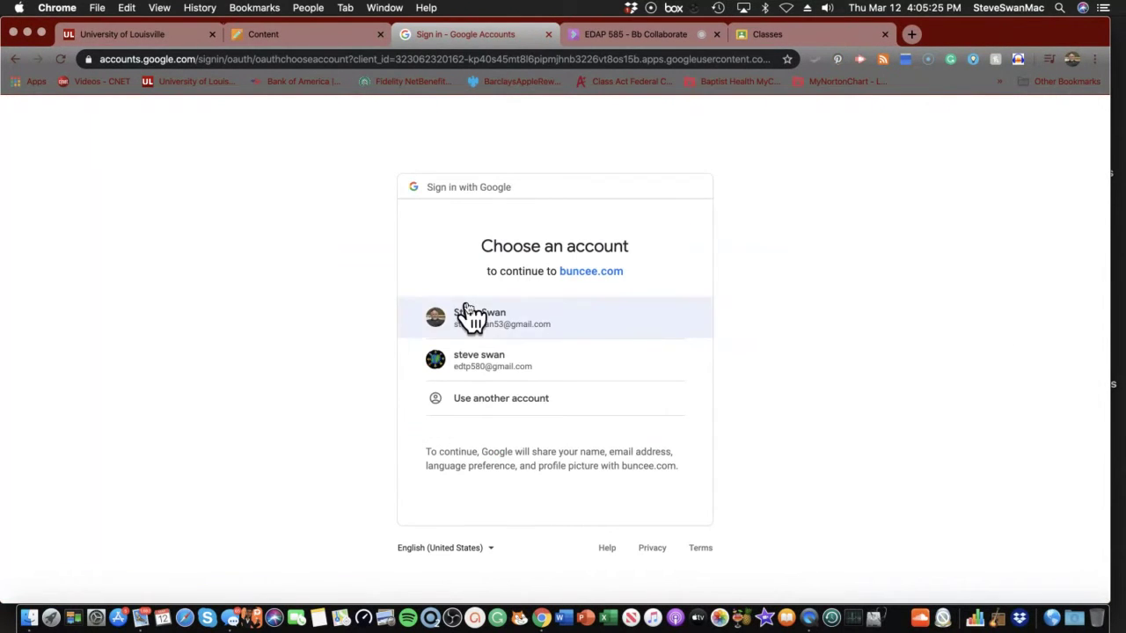
{"action": "left_click", "coordinate": [468, 306]}
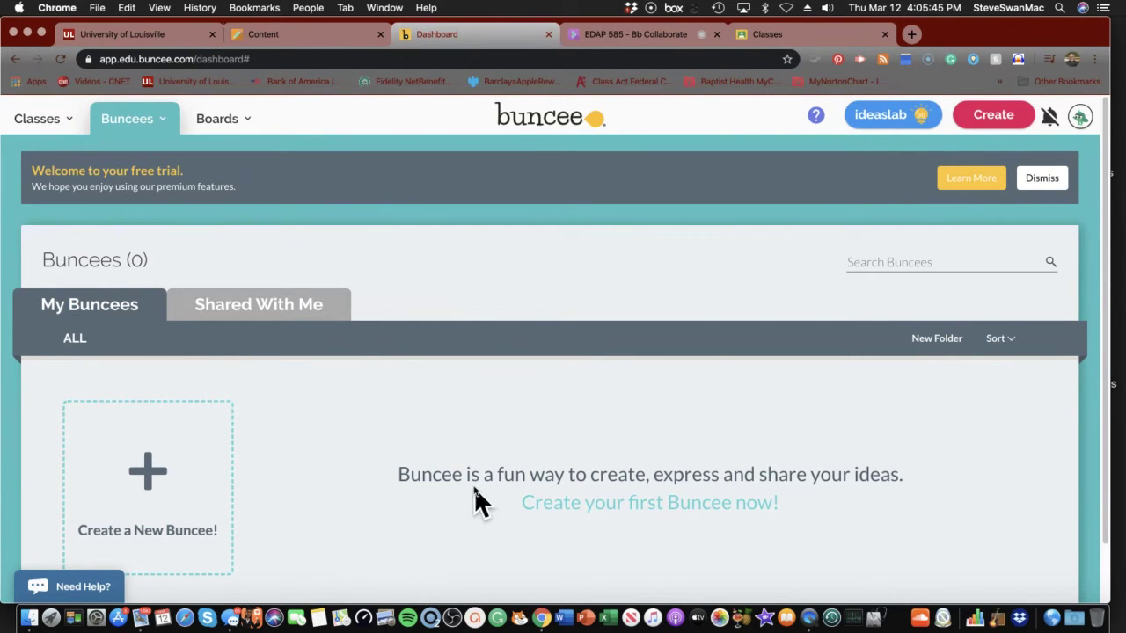
- Look at the personal boards and the boards shared with the account, and return to the Buncees overview
{"action": "left_click", "coordinate": [240, 121]}
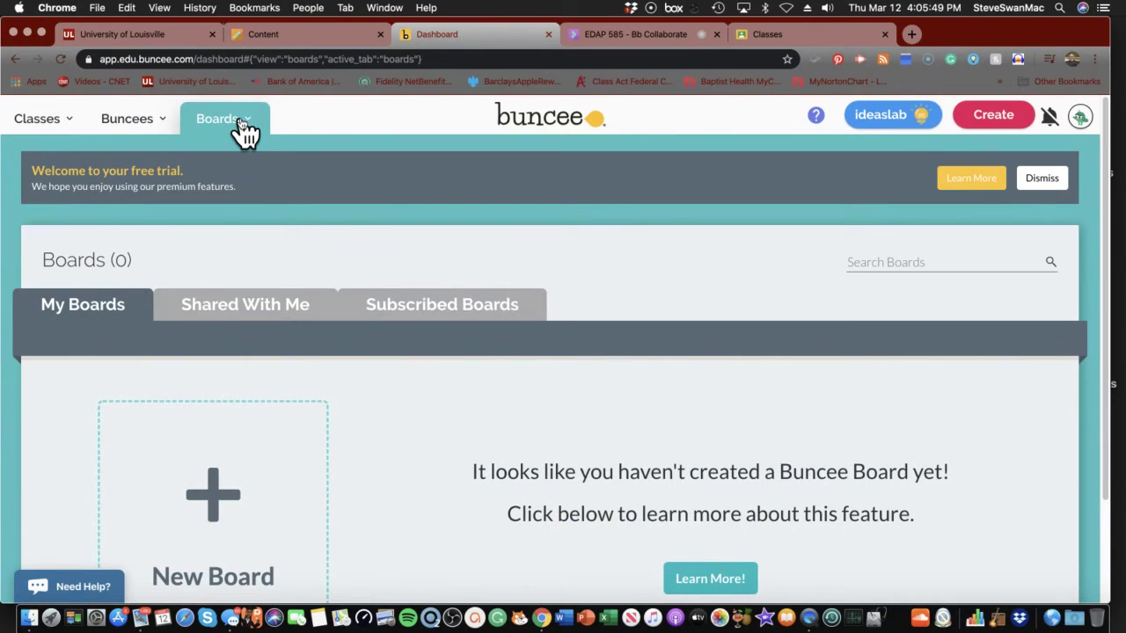
{"action": "left_click", "coordinate": [209, 303]}
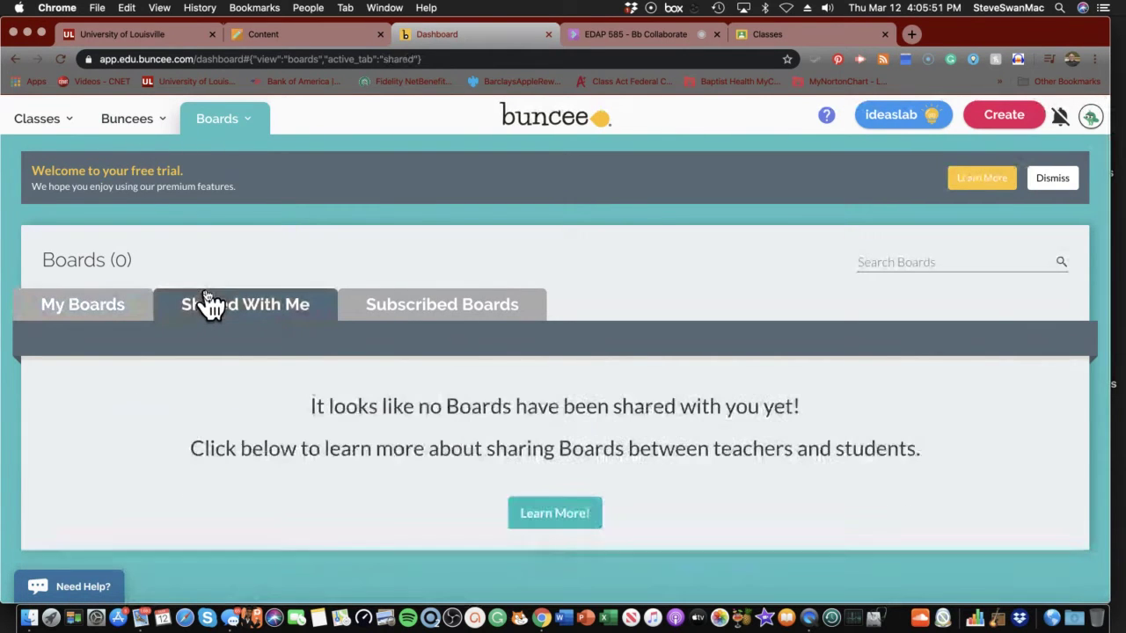
{"action": "left_click", "coordinate": [127, 123]}
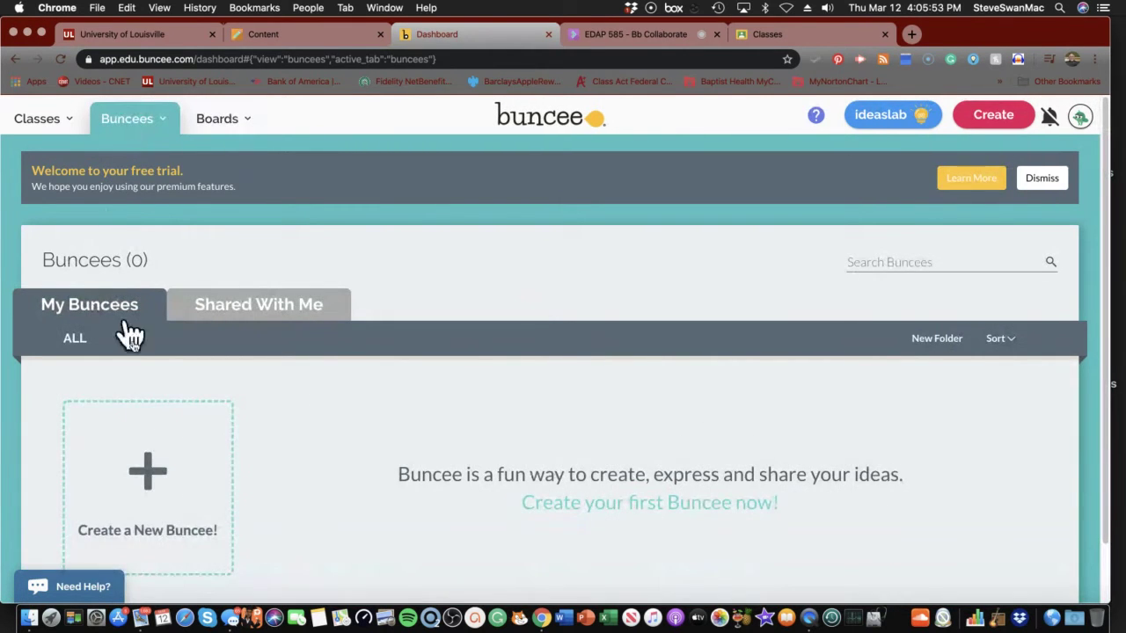
- Create a new Buncee with the Buncee 2.0 editor
{"action": "left_click", "coordinate": [148, 468]}
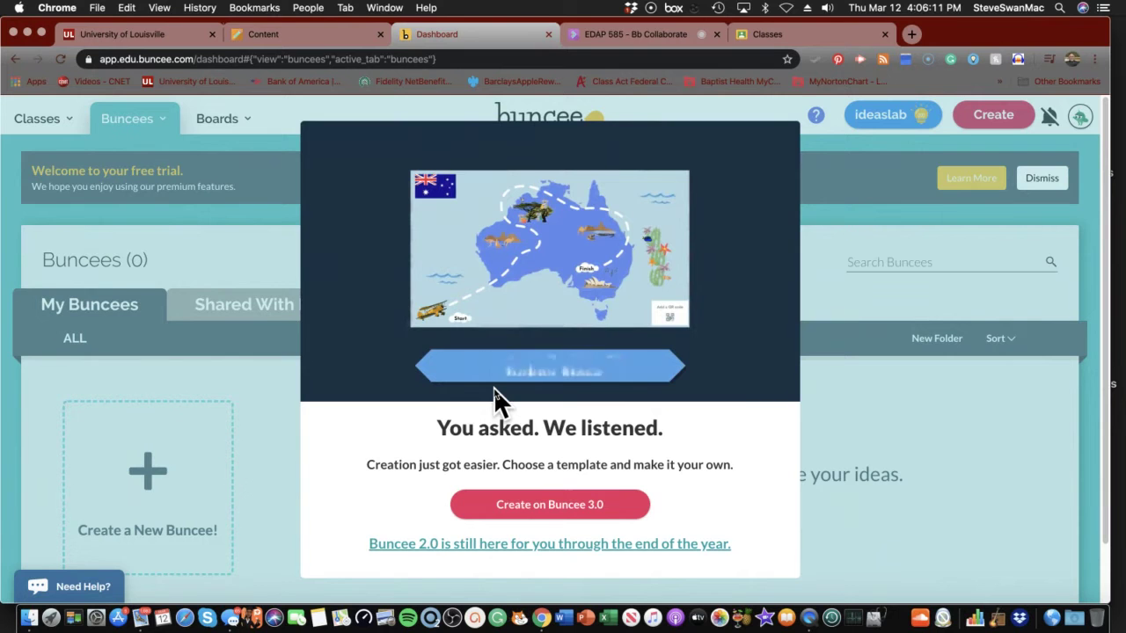
{"action": "left_click", "coordinate": [499, 543]}
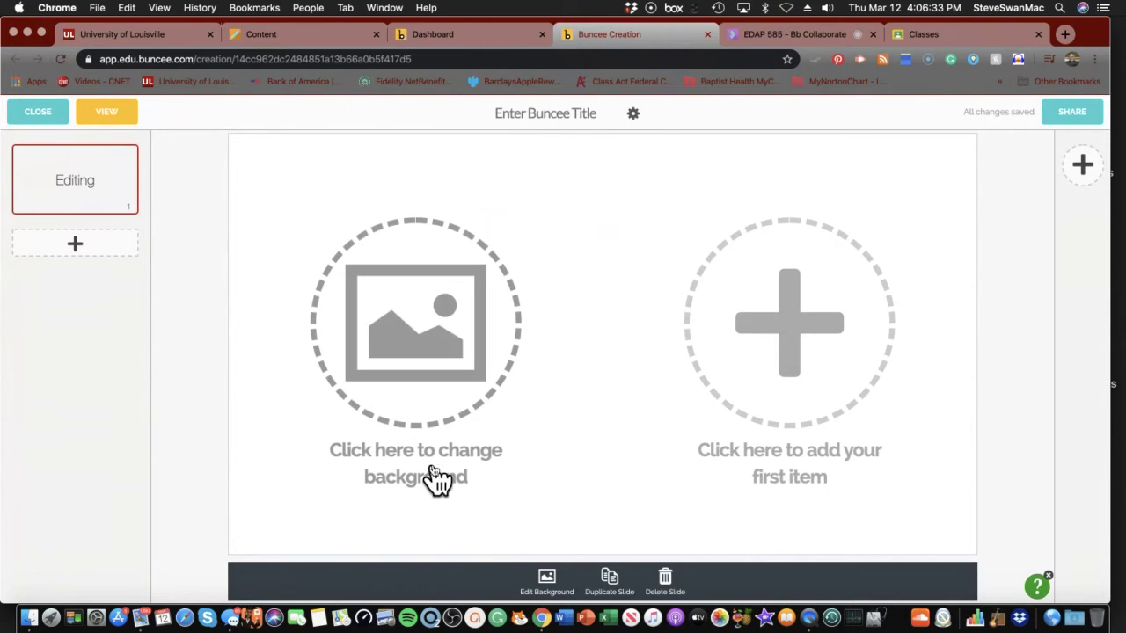
- Browse the newly added backgrounds and apply the green bamboo image to this slide only
{"action": "left_click", "coordinate": [434, 350]}
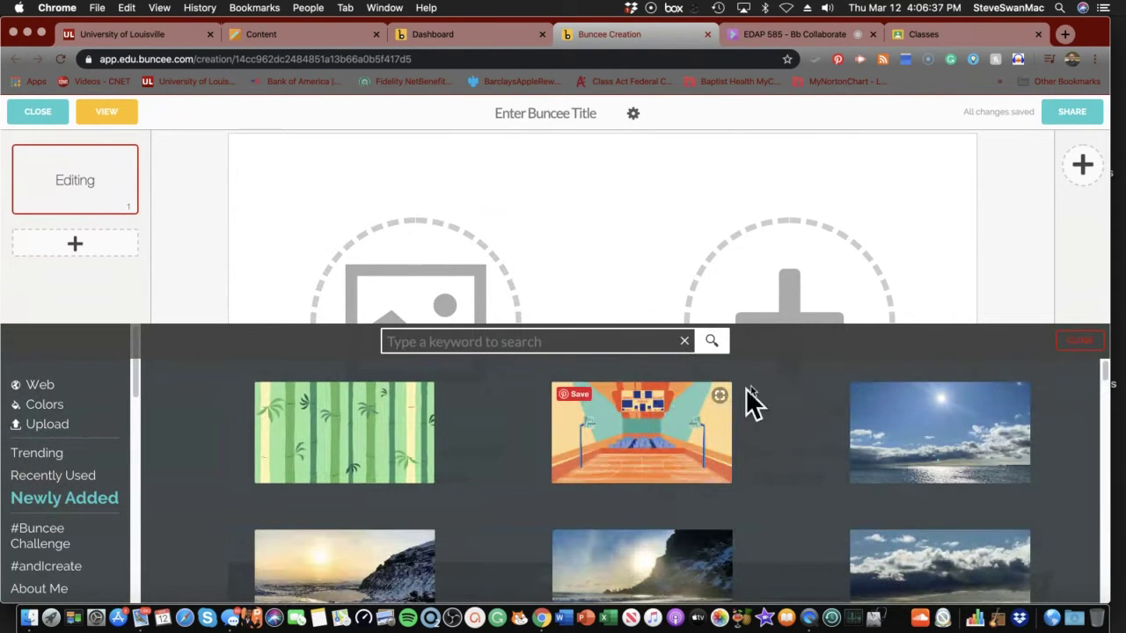
{"action": "scroll", "coordinate": [601, 493], "scroll_direction": "down", "scroll_amount": 10}
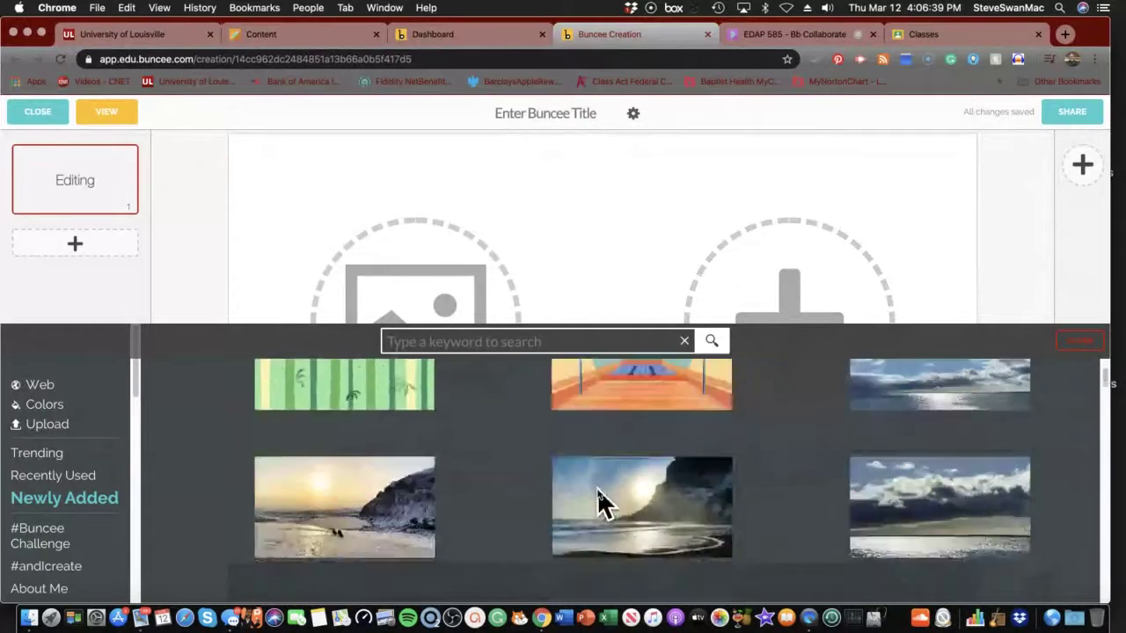
{"action": "scroll", "coordinate": [598, 493], "scroll_direction": "down", "scroll_amount": 15}
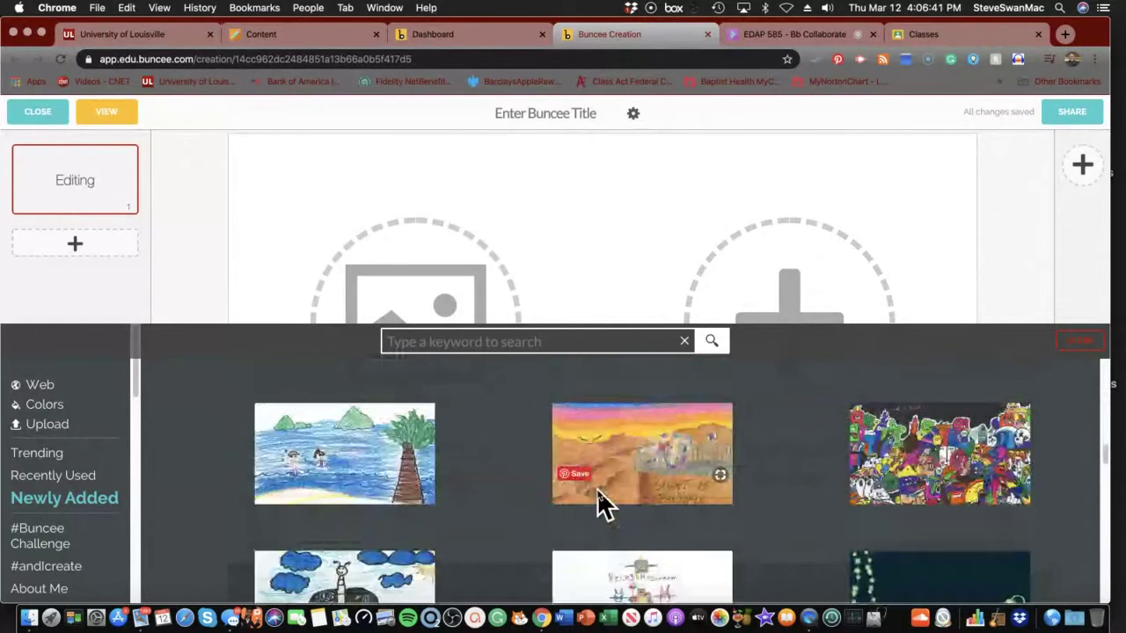
{"action": "scroll", "coordinate": [605, 508], "scroll_direction": "down", "scroll_amount": 10}
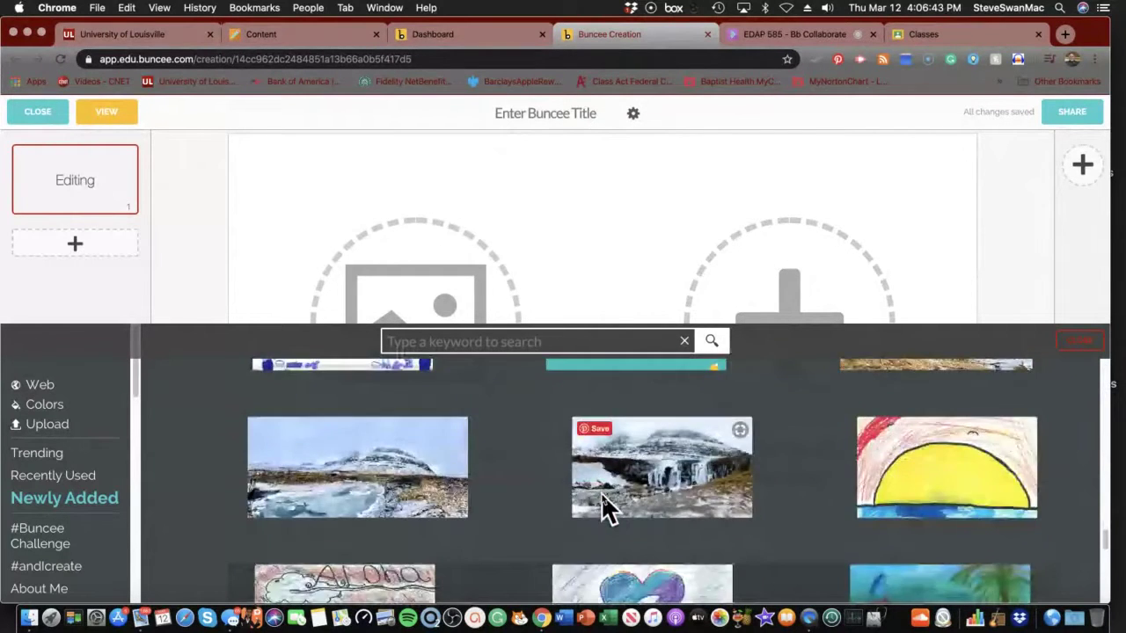
{"action": "scroll", "coordinate": [602, 493], "scroll_direction": "down", "scroll_amount": 1}
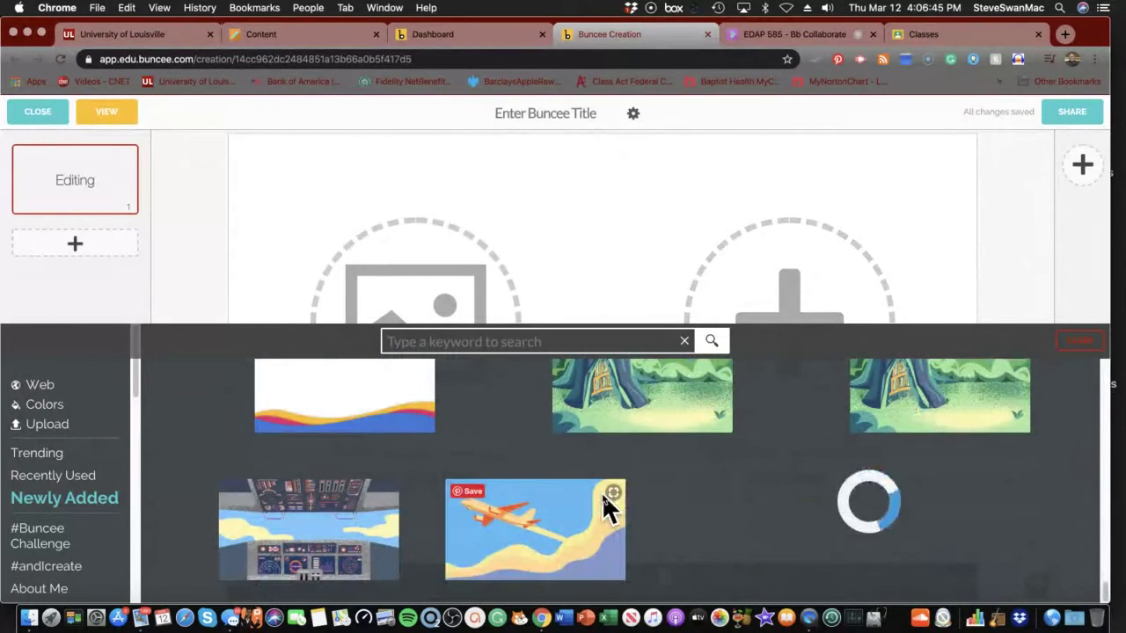
{"action": "scroll", "coordinate": [603, 493], "scroll_direction": "up", "scroll_amount": 10}
{"action": "scroll", "coordinate": [604, 503], "scroll_direction": "up", "scroll_amount": 15}
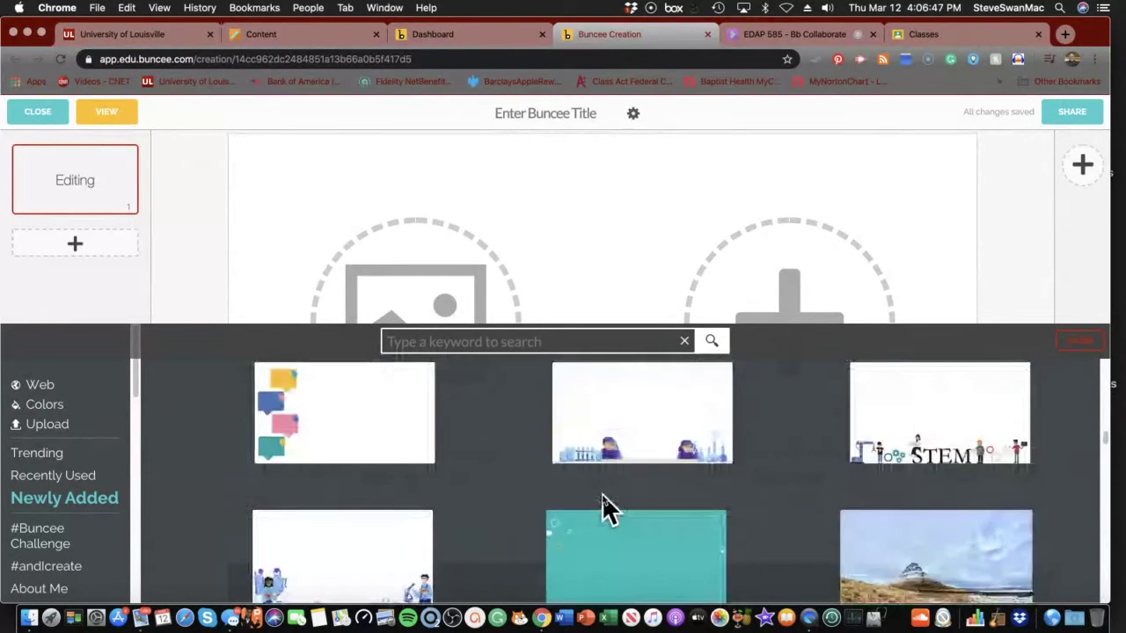
{"action": "scroll", "coordinate": [607, 507], "scroll_direction": "up", "scroll_amount": 15}
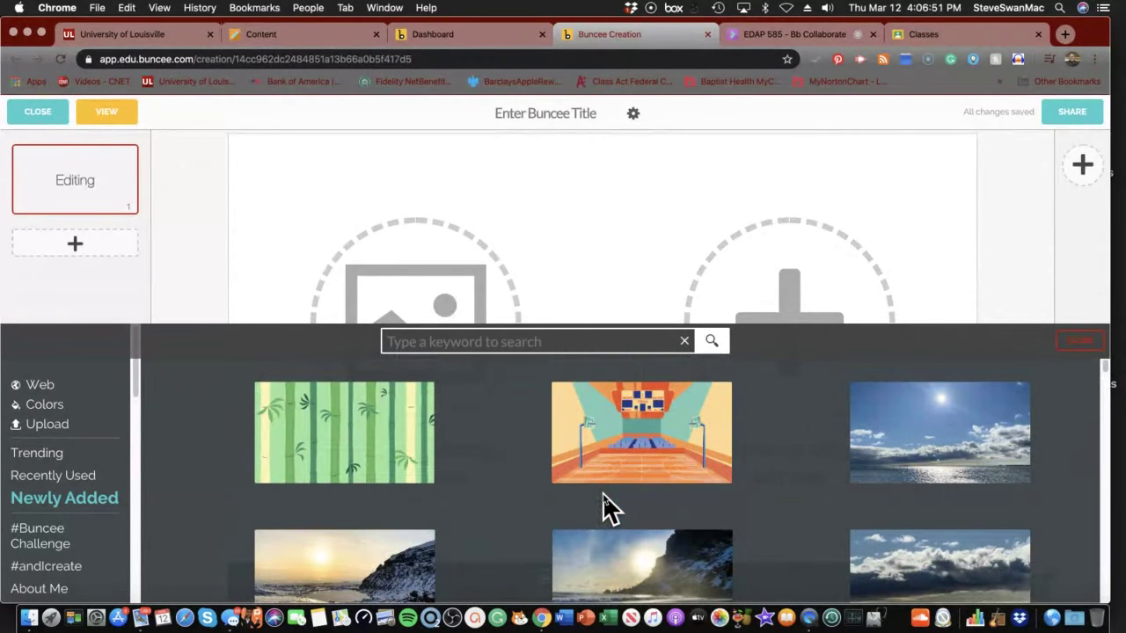
{"action": "mouse_move", "coordinate": [300, 420]}
{"action": "left_click", "coordinate": [379, 450]}
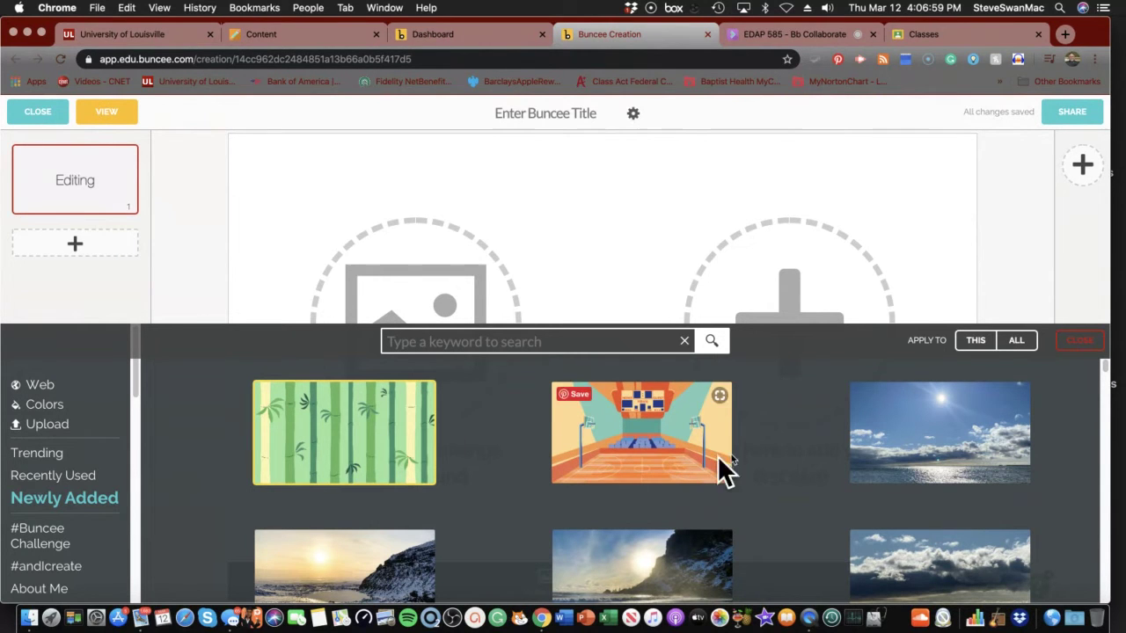
{"action": "mouse_move", "coordinate": [890, 473]}
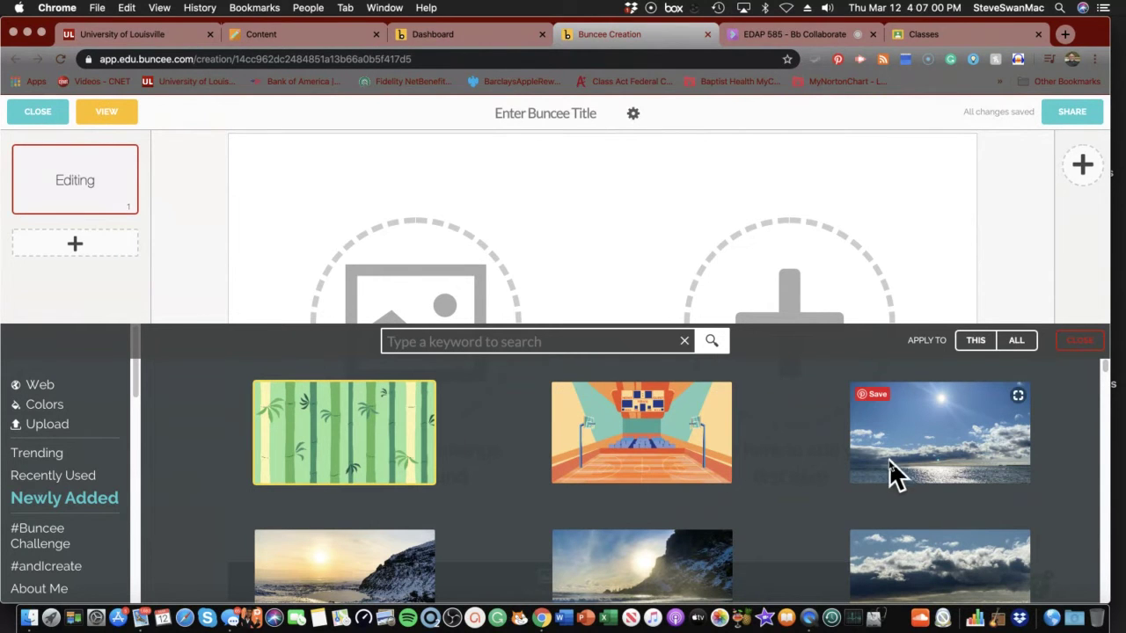
{"action": "left_click", "coordinate": [976, 341]}
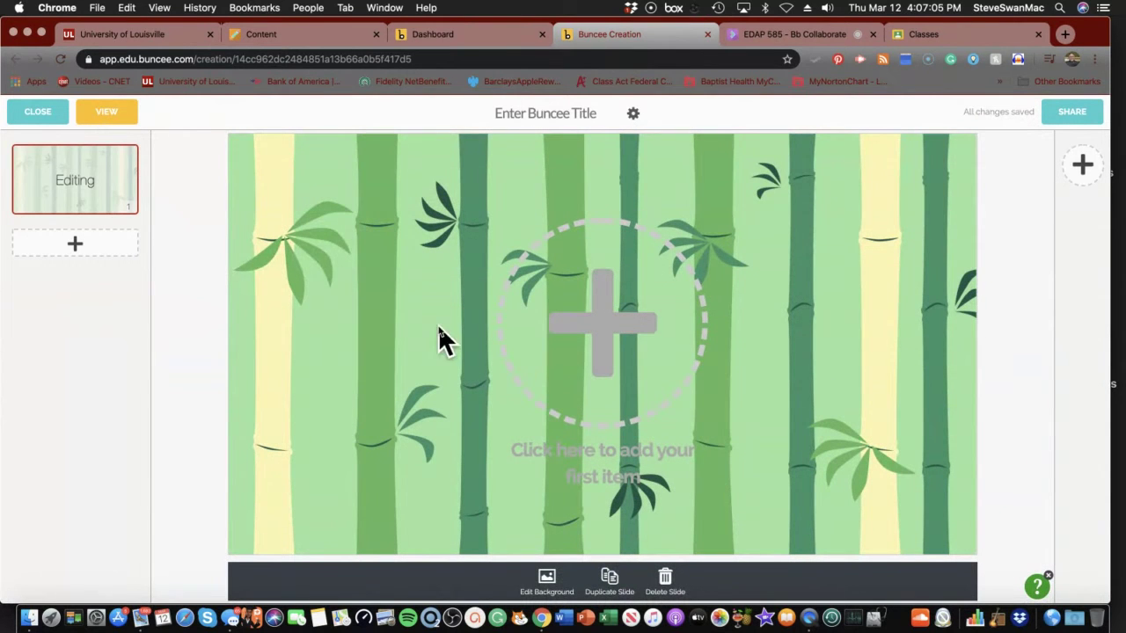
- Add a blank second slide and, back on the first slide, title the Buncee "Test"
{"action": "left_click", "coordinate": [76, 246]}
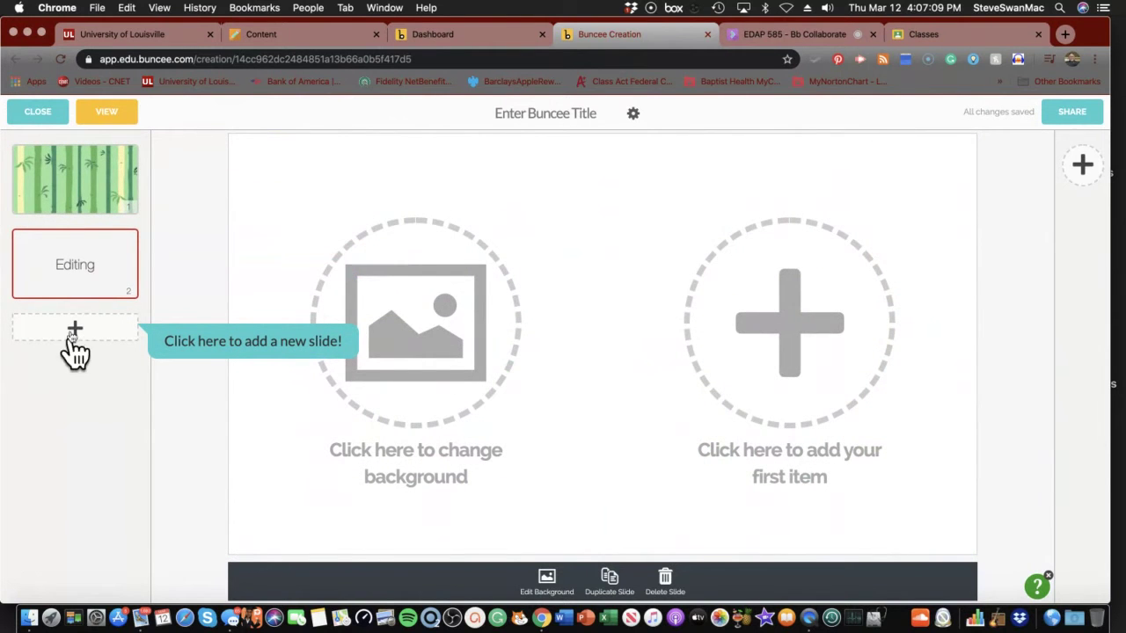
{"action": "left_click", "coordinate": [72, 164]}
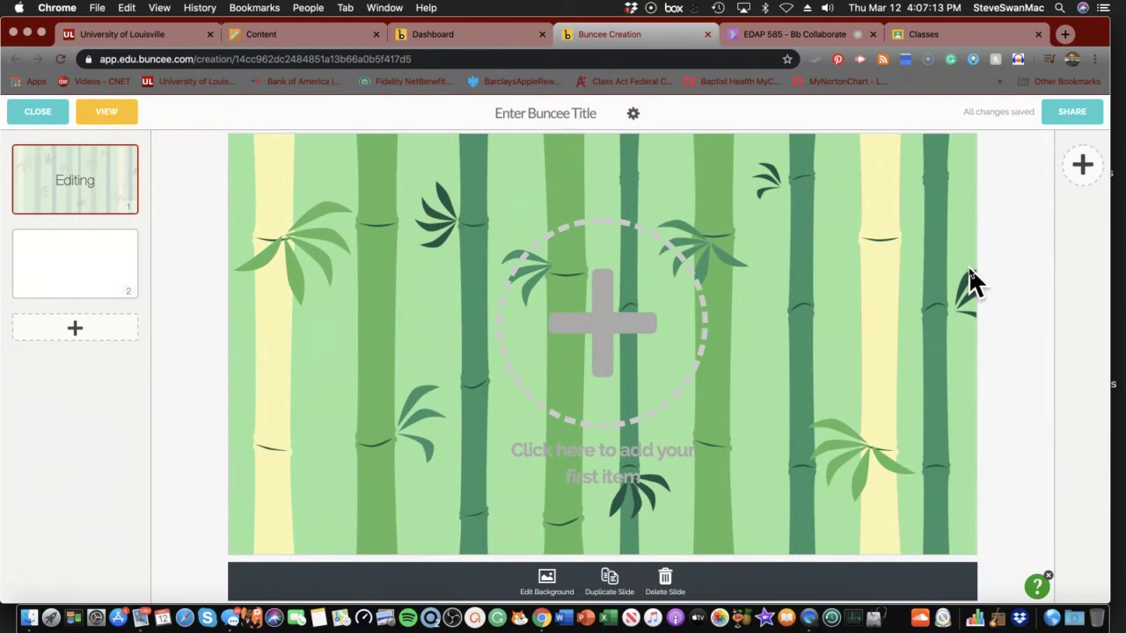
{"action": "left_click", "coordinate": [584, 114]}
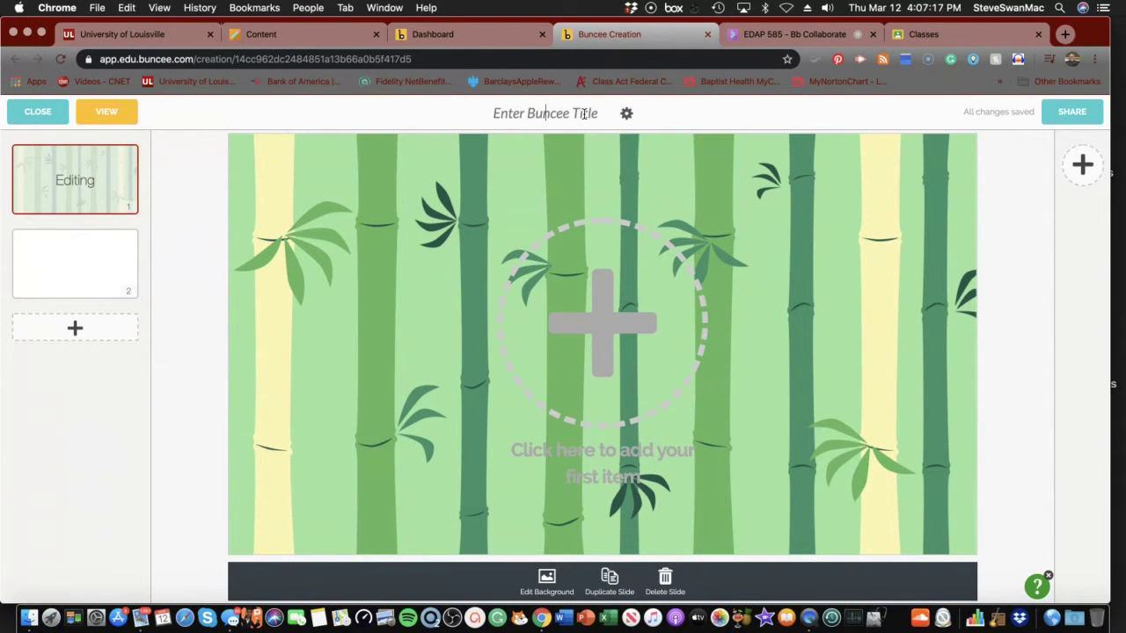
{"action": "type", "text": "Test"}
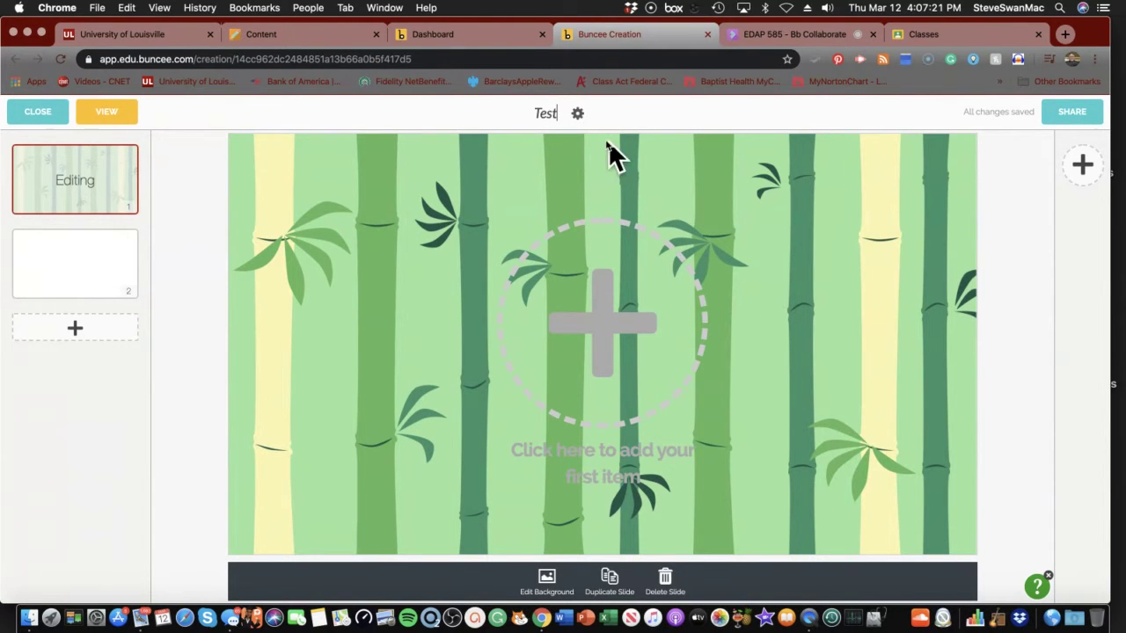
- Turn on Web Accessibility and Stitching in the Buncee's creation settings, answering Yes to the SyncMate sync prompt
{"action": "left_click", "coordinate": [578, 113]}
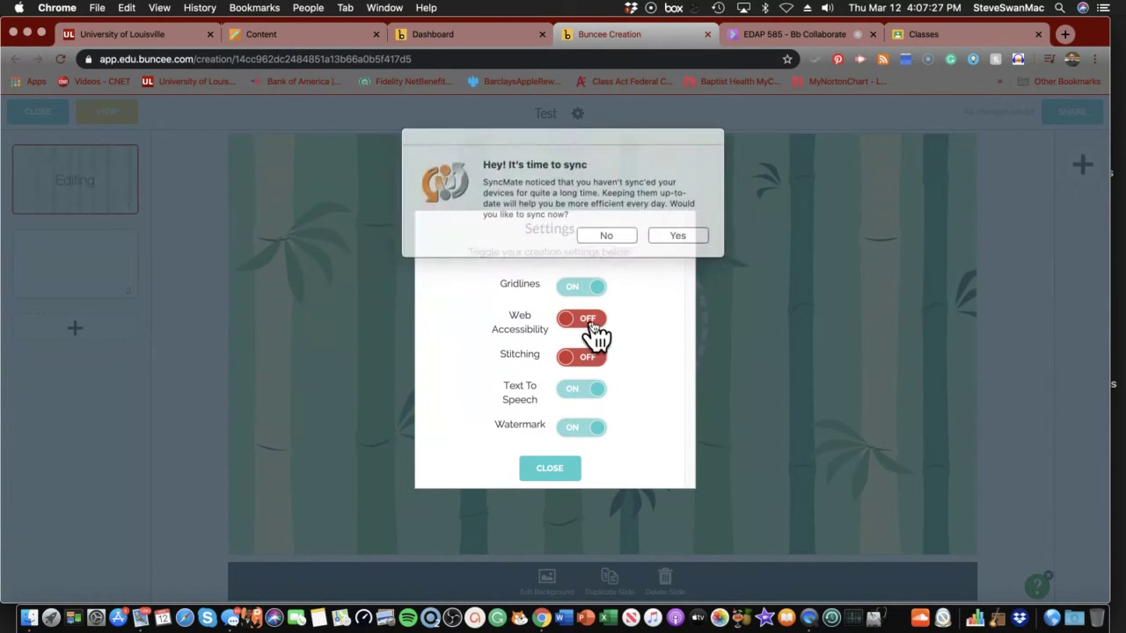
{"action": "left_click", "coordinate": [666, 233]}
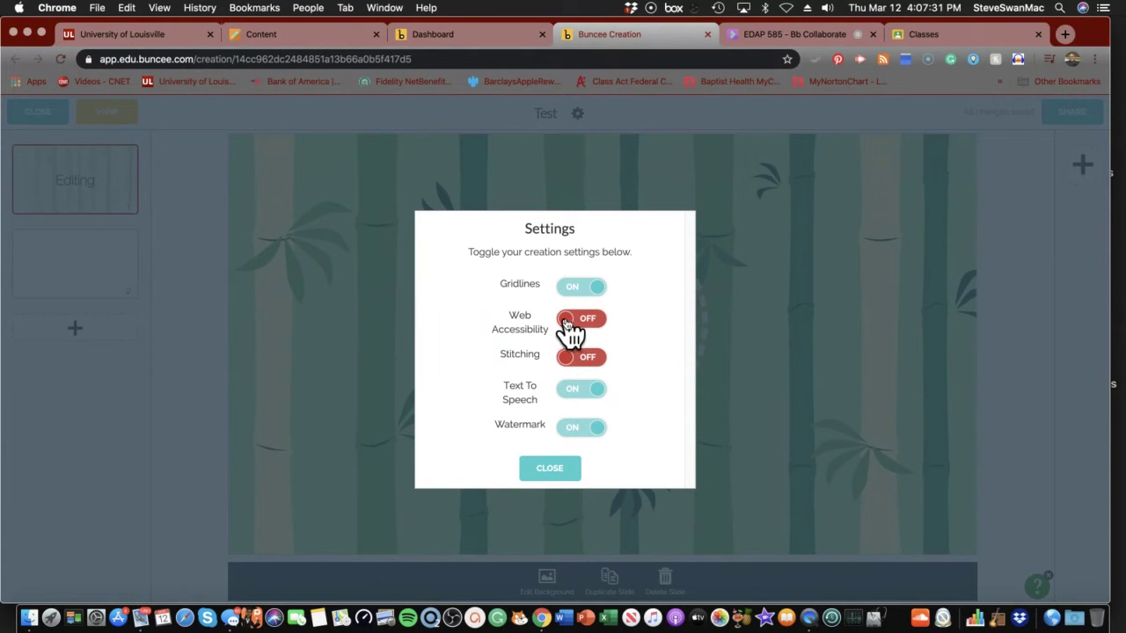
{"action": "left_click", "coordinate": [588, 321]}
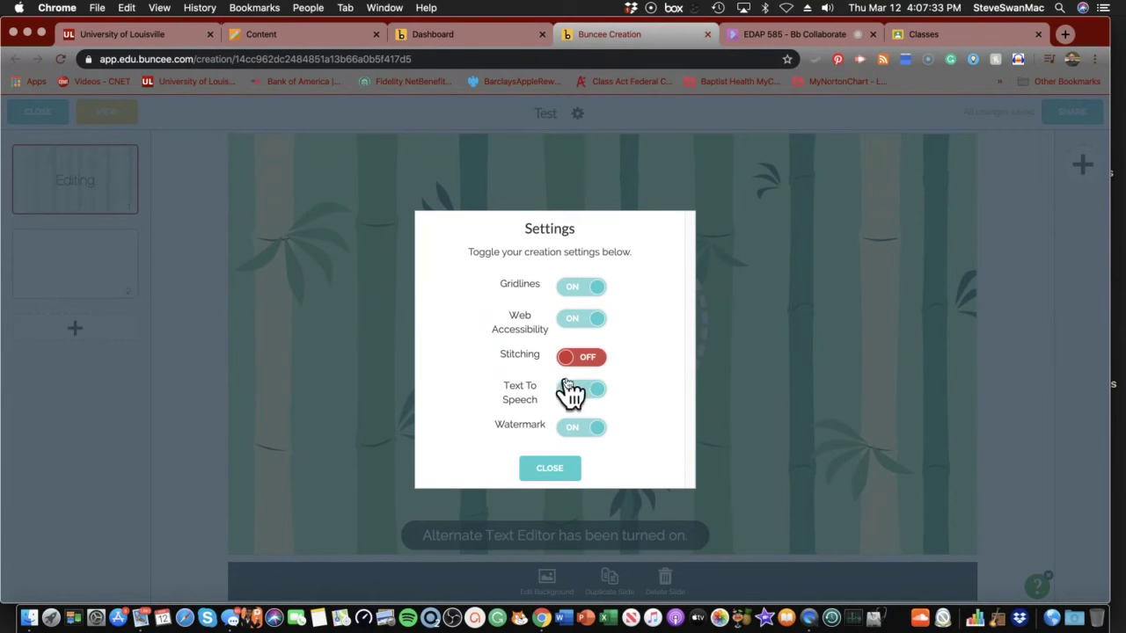
{"action": "left_click", "coordinate": [569, 369]}
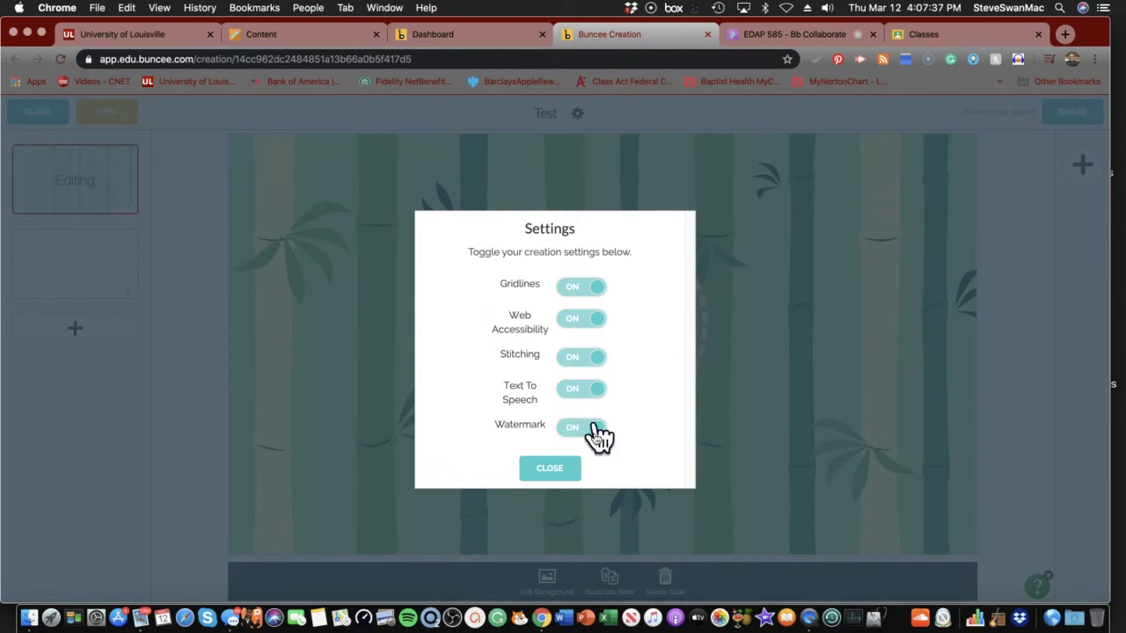
{"action": "left_click", "coordinate": [552, 469]}
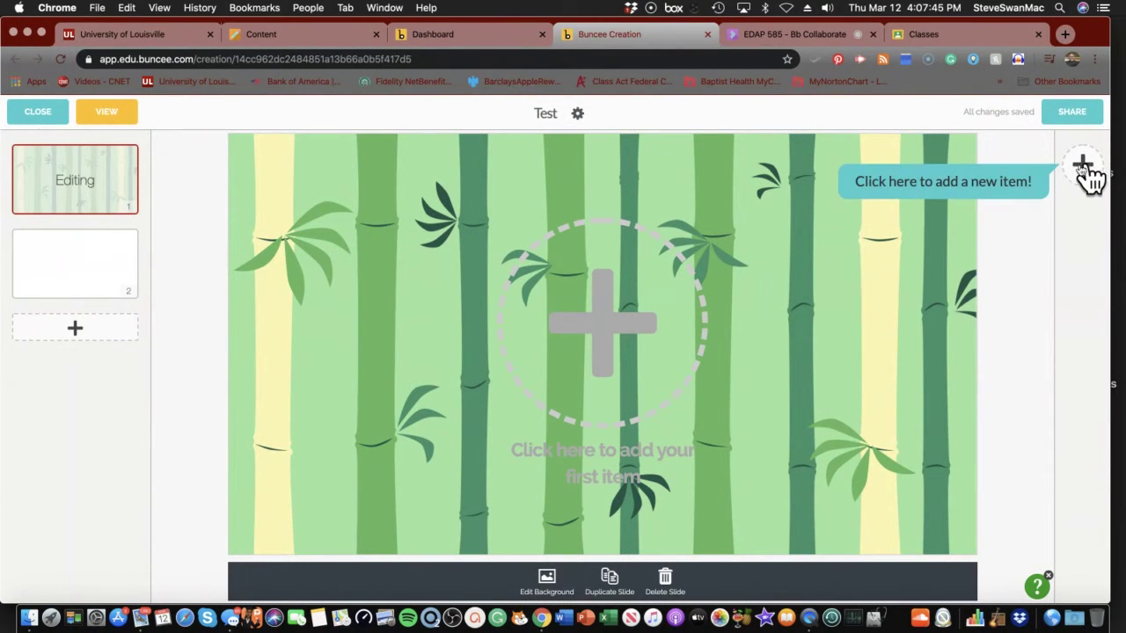
- Add a text box to the first slide reading "Let's look at planets in our Solar System."
{"action": "left_click", "coordinate": [658, 332]}
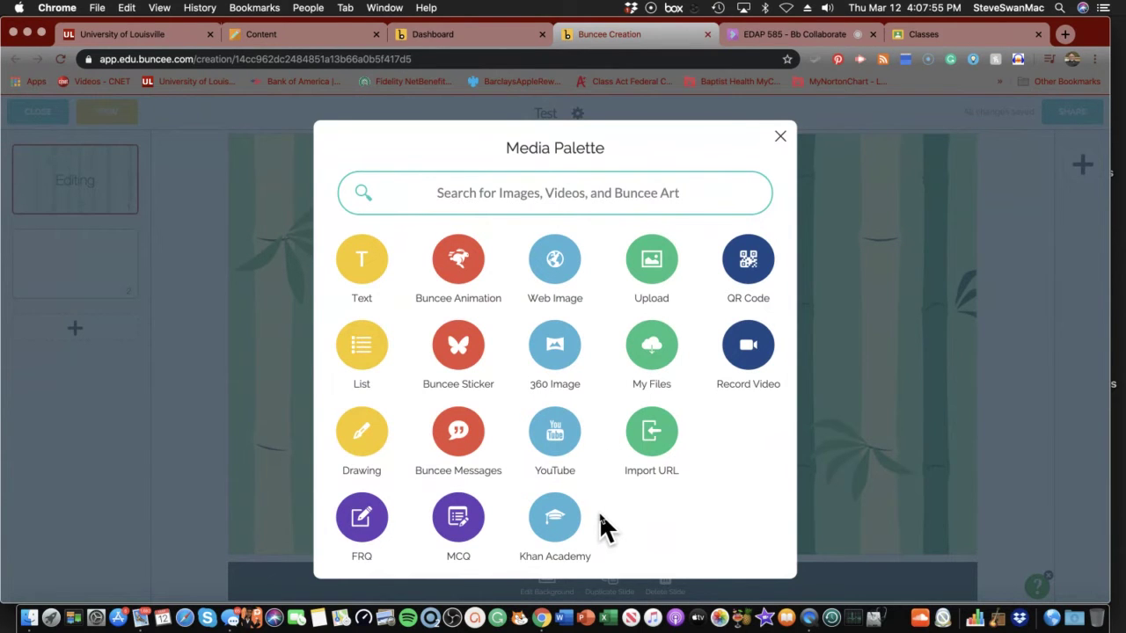
{"action": "left_click", "coordinate": [369, 278]}
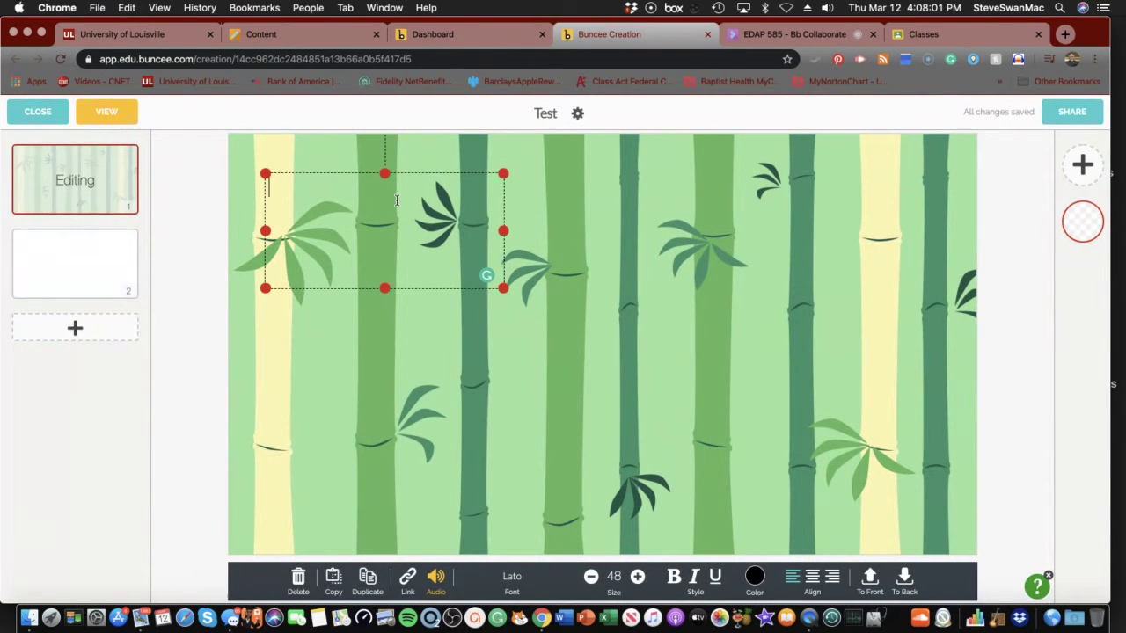
{"action": "type", "text": "Let's look at planet"}
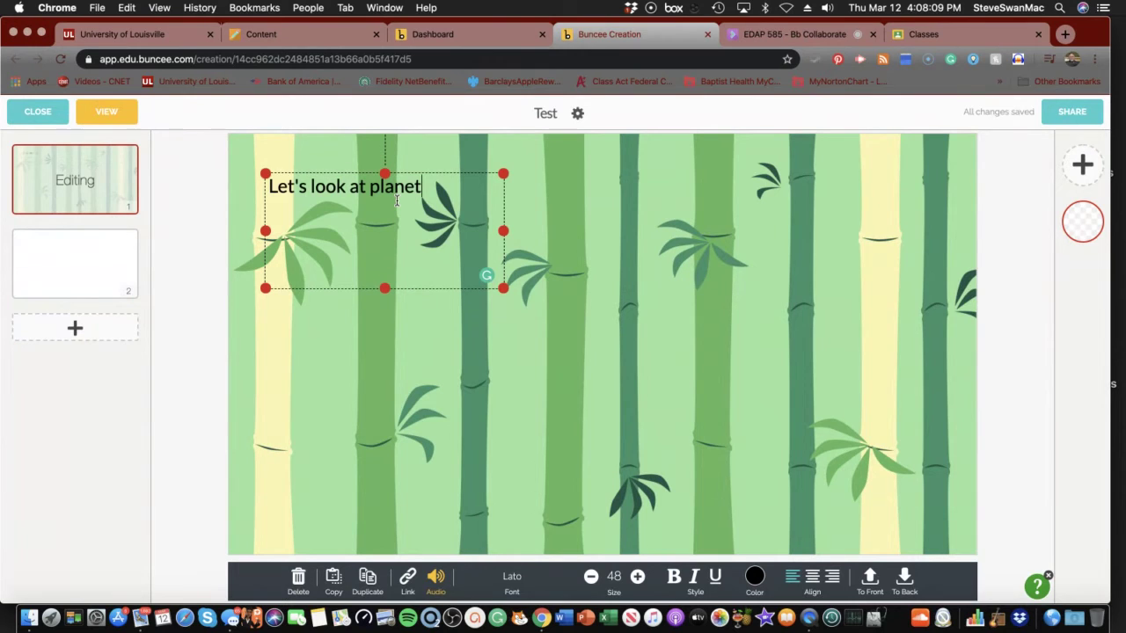
{"action": "type", "text": "s in "}
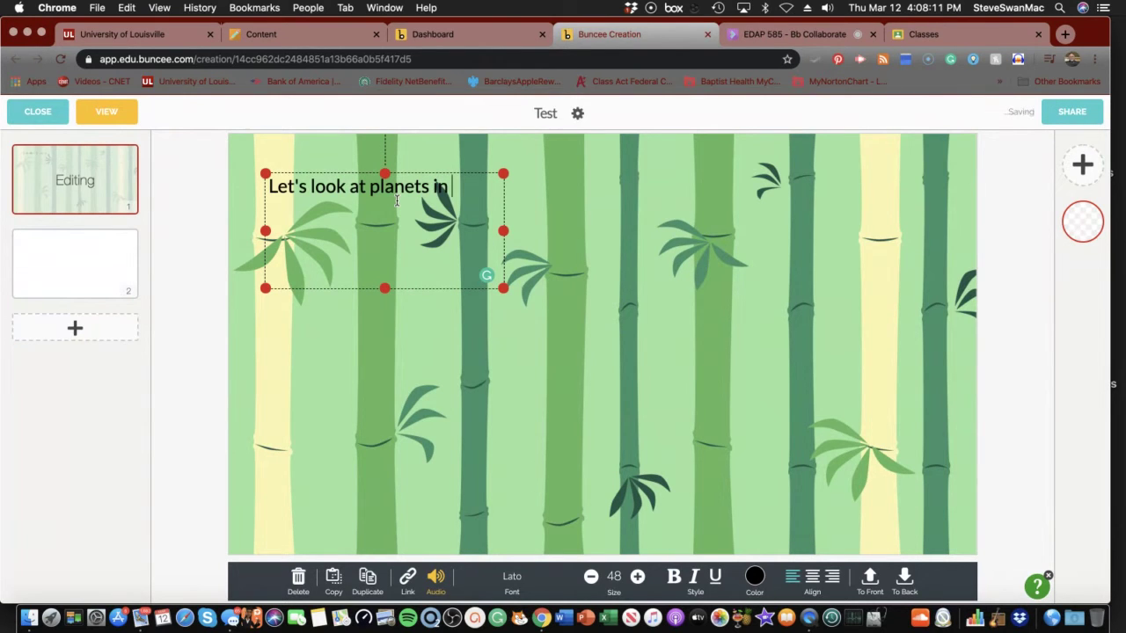
{"action": "type", "text": "our So"}
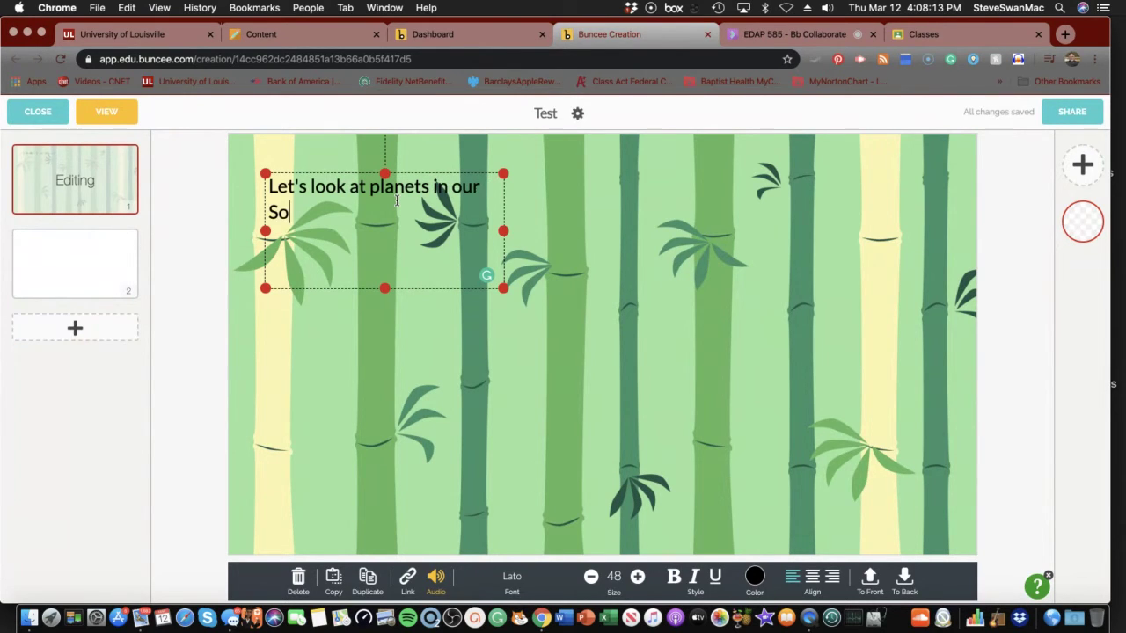
{"action": "type", "text": "lar System."}
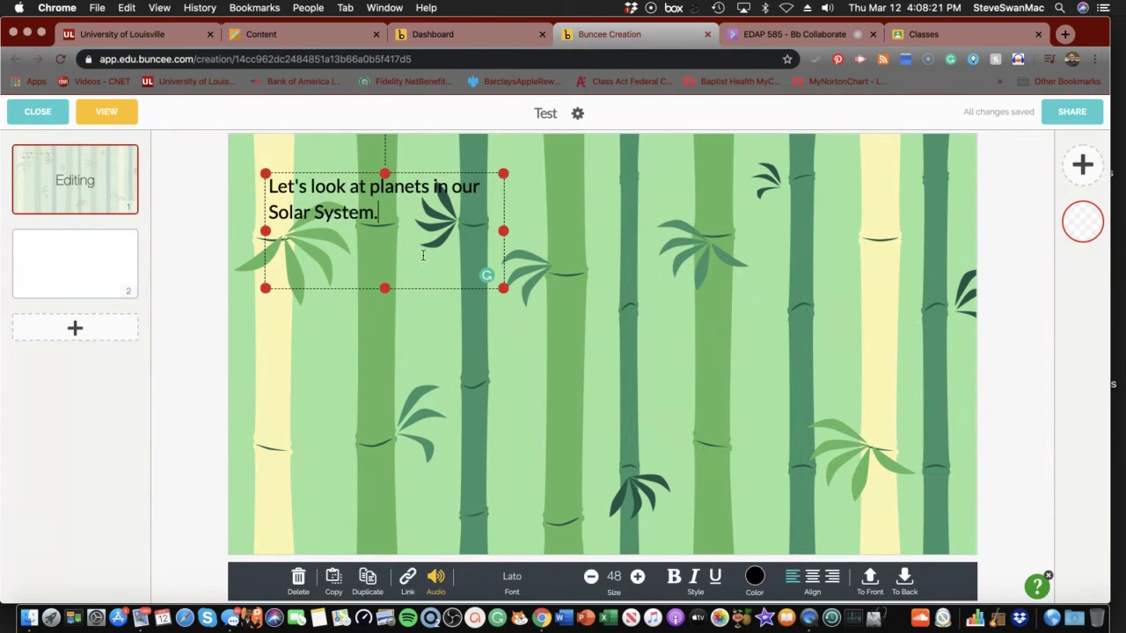
- Colour the first slide's text box red and reduce its font size to 34
{"action": "left_click_drag", "start_coordinate": [417, 181], "coordinate": [434, 211]}
{"action": "left_click", "coordinate": [407, 235]}
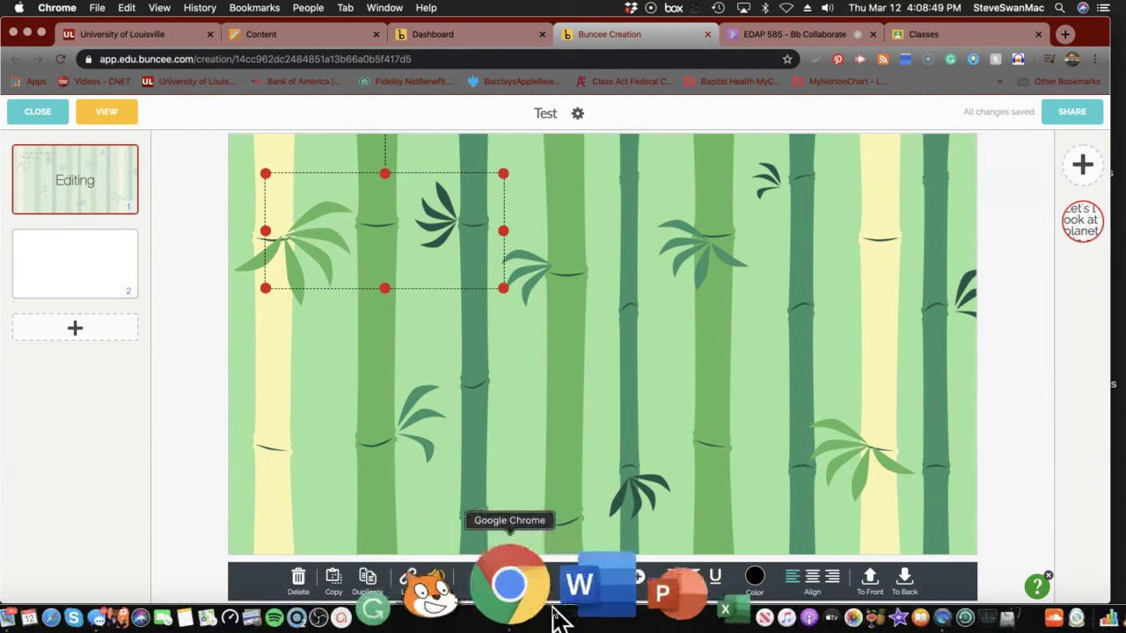
{"action": "left_click", "coordinate": [755, 581]}
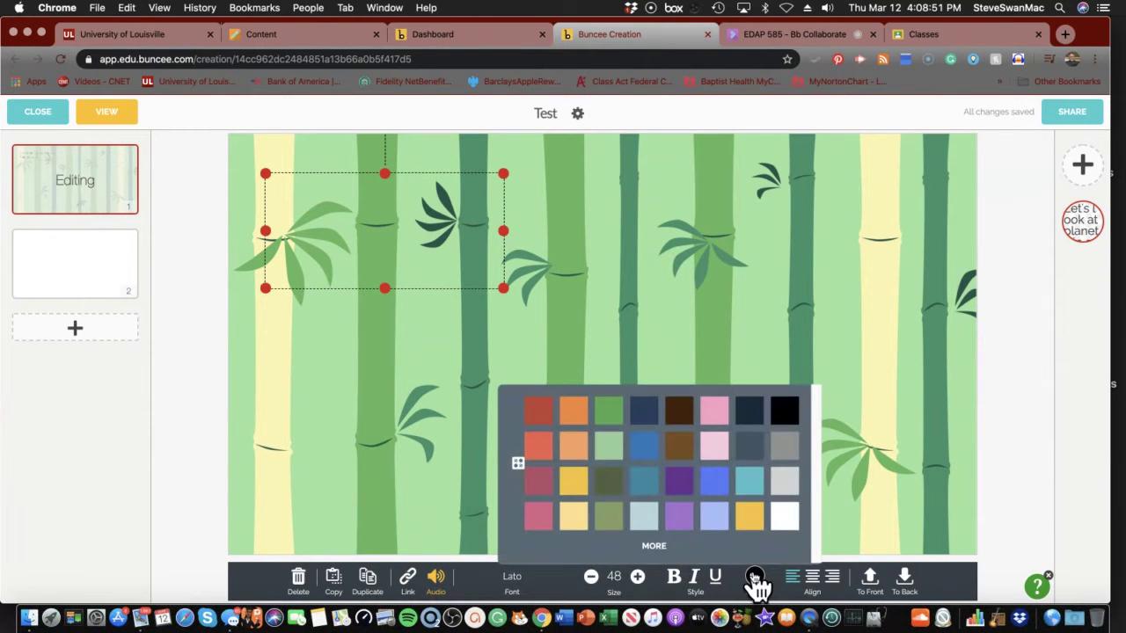
{"action": "left_click", "coordinate": [532, 413]}
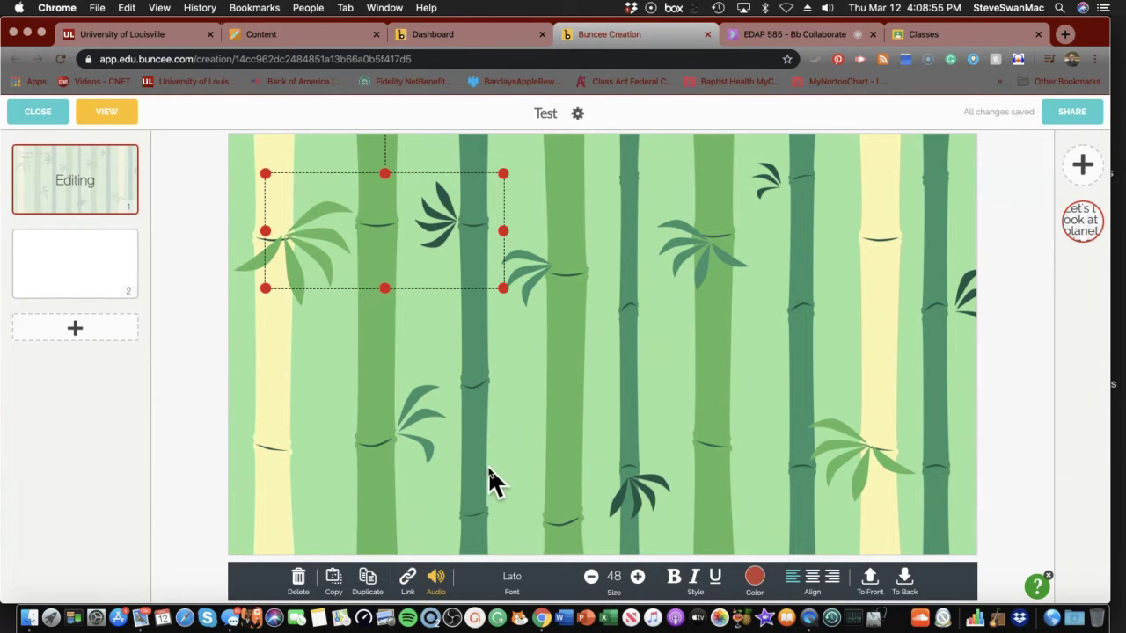
{"action": "left_click", "coordinate": [591, 578]}
{"action": "left_click", "coordinate": [591, 578]}
{"action": "left_click", "coordinate": [591, 578]}
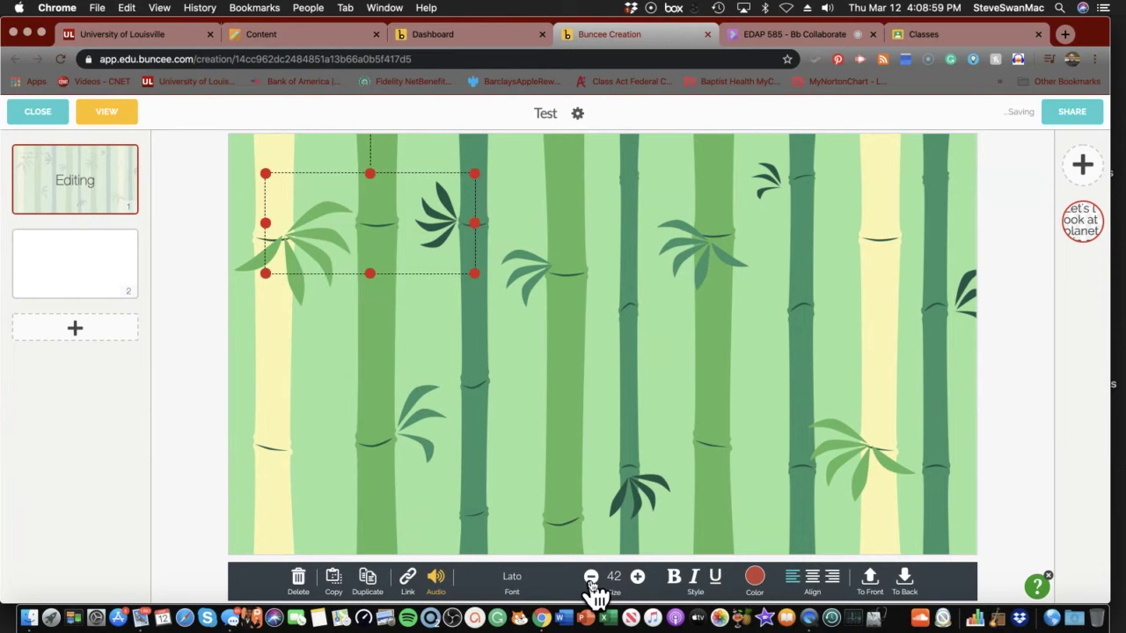
{"action": "left_click", "coordinate": [592, 578]}
{"action": "left_click", "coordinate": [592, 578]}
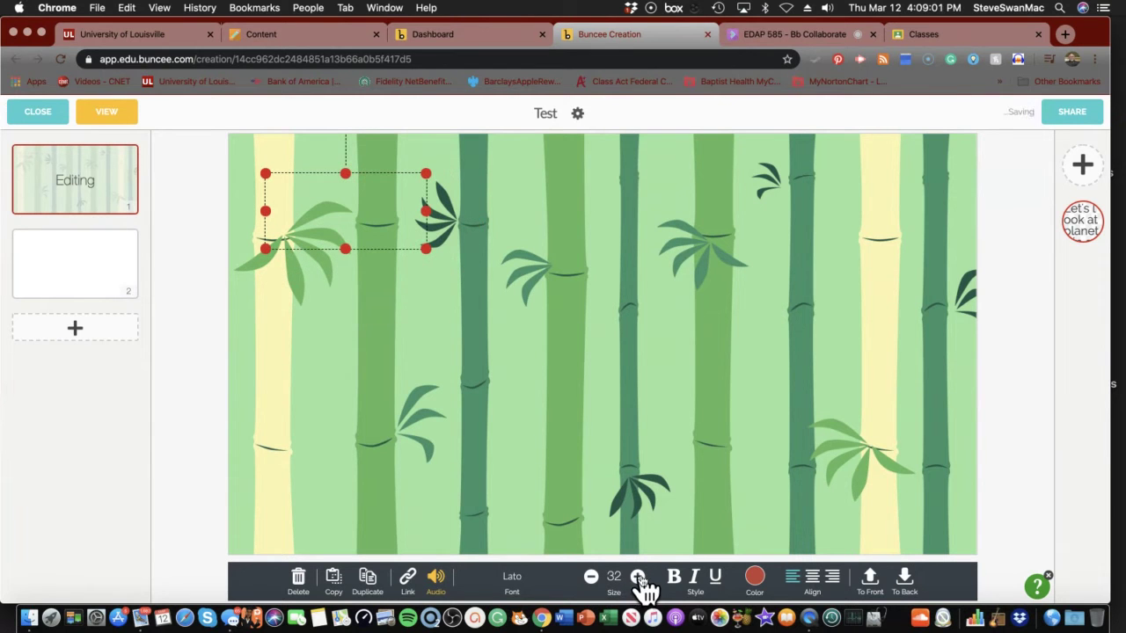
- Delete the text box from the first slide, confirming the deletion
{"action": "left_click", "coordinate": [354, 207]}
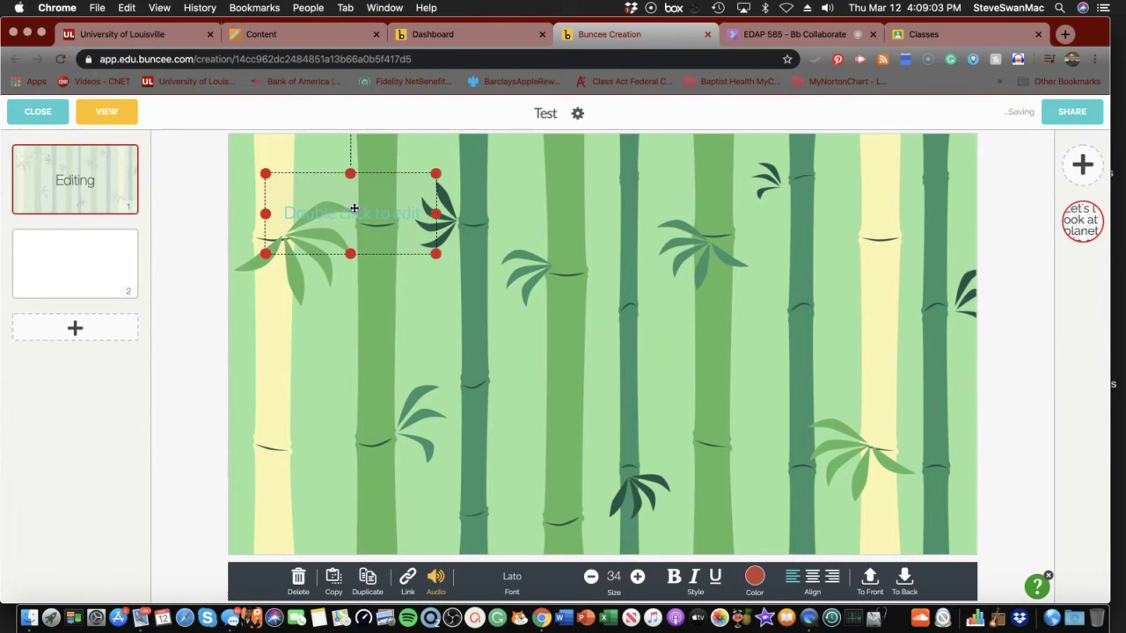
{"action": "key", "text": "BackSpace"}
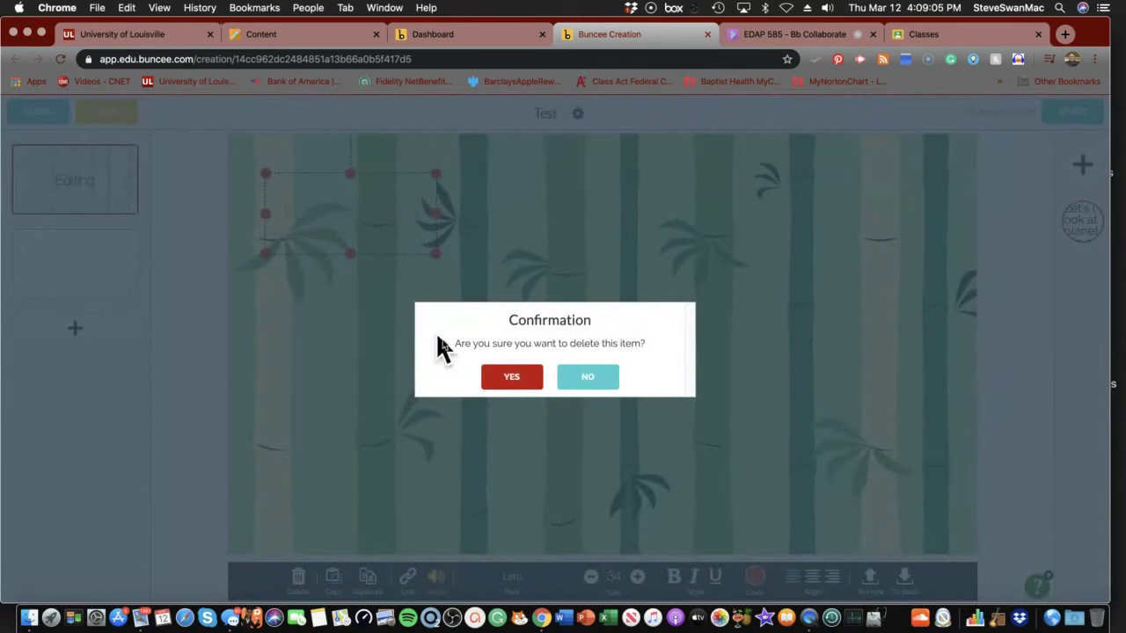
{"action": "left_click", "coordinate": [513, 379]}
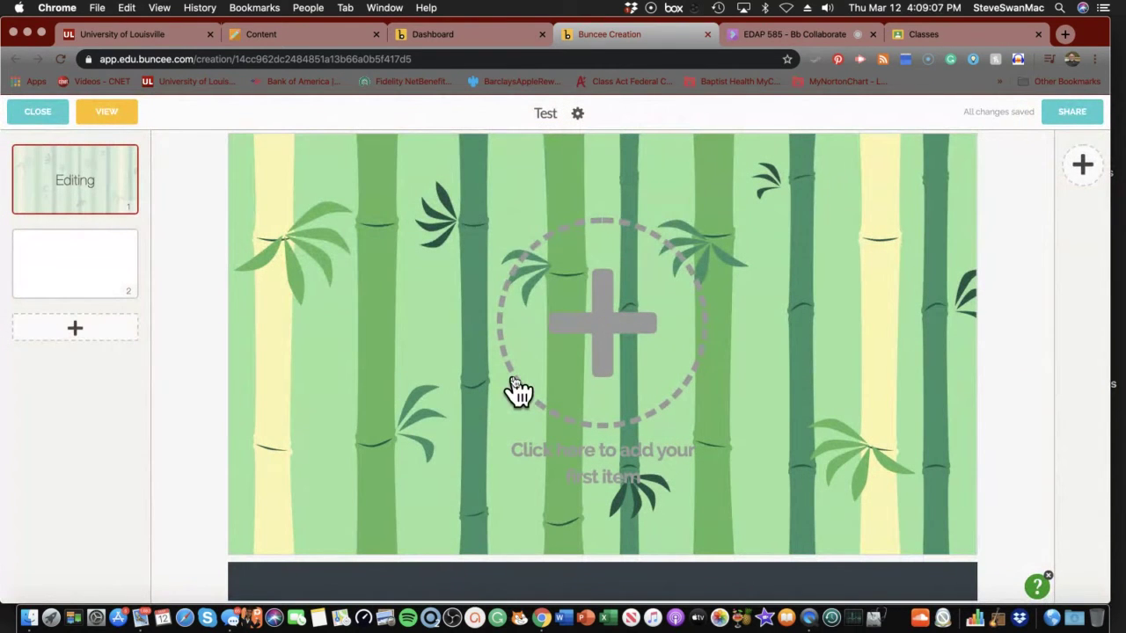
- Browse the Buncee animations under Newly Added, Engineering, Science and STEAM
{"action": "left_click", "coordinate": [597, 333]}
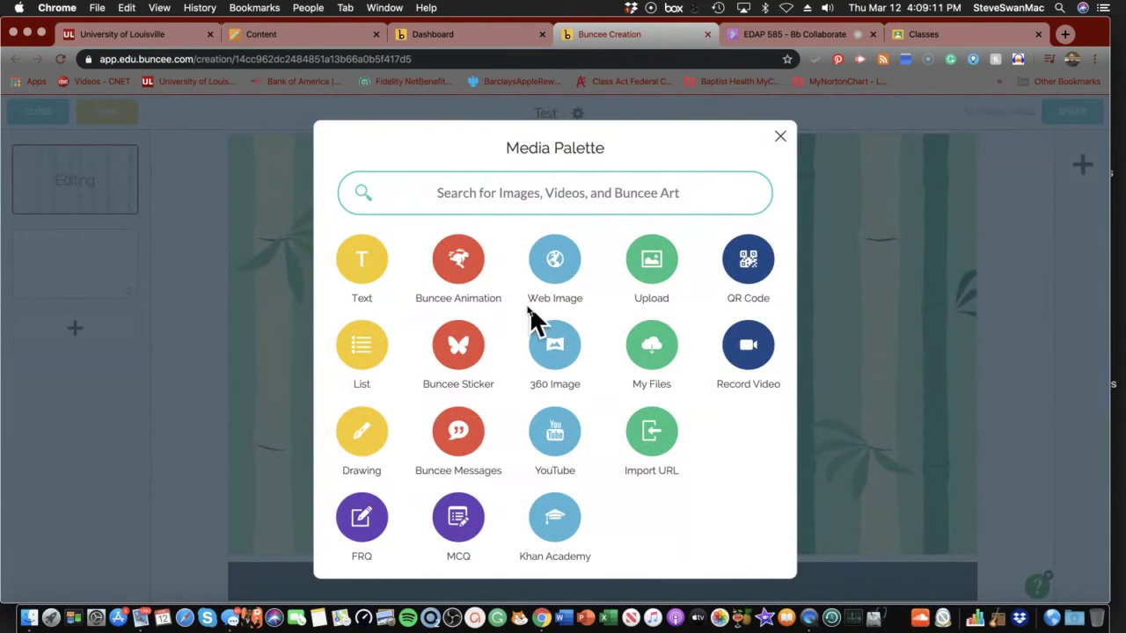
{"action": "left_click", "coordinate": [454, 267]}
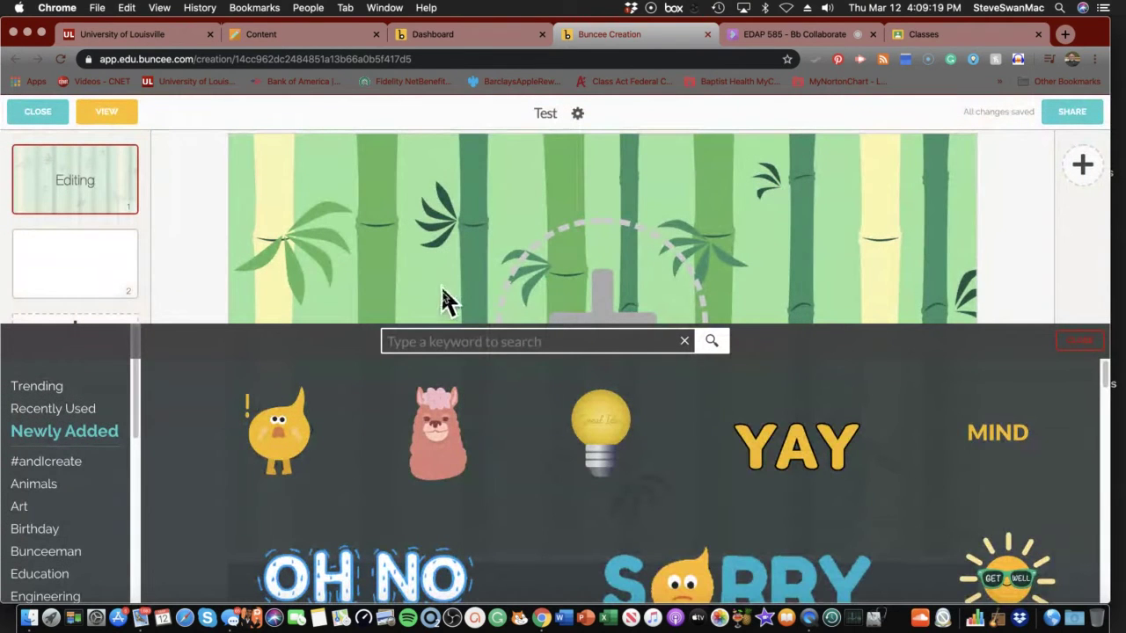
{"action": "scroll", "coordinate": [537, 391], "scroll_direction": "down", "scroll_amount": 3}
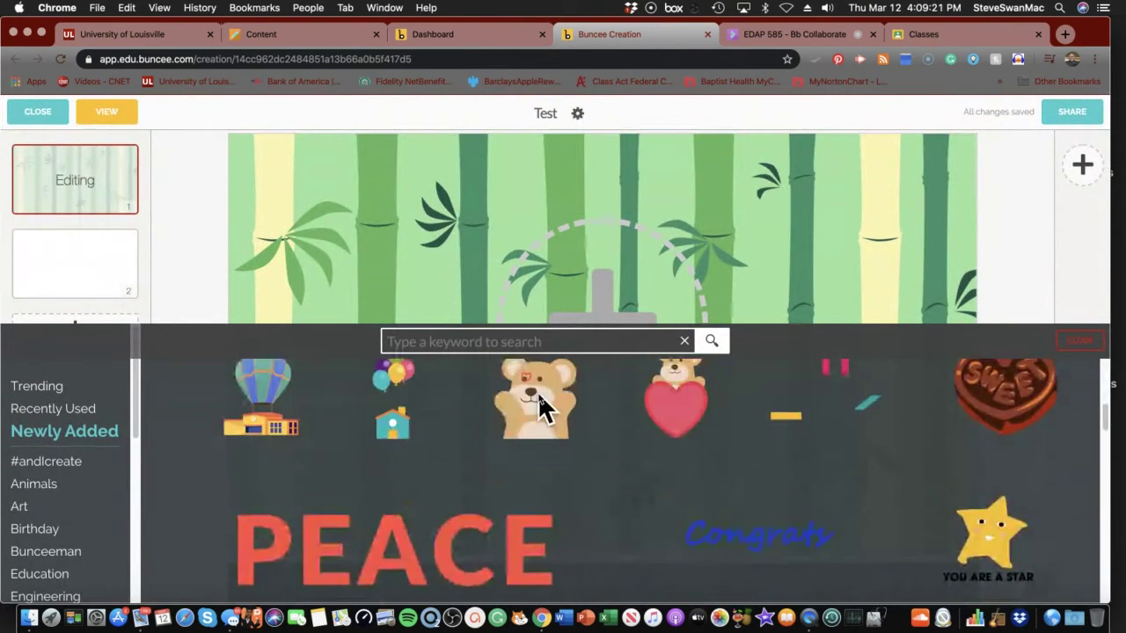
{"action": "scroll", "coordinate": [537, 392], "scroll_direction": "down", "scroll_amount": 5}
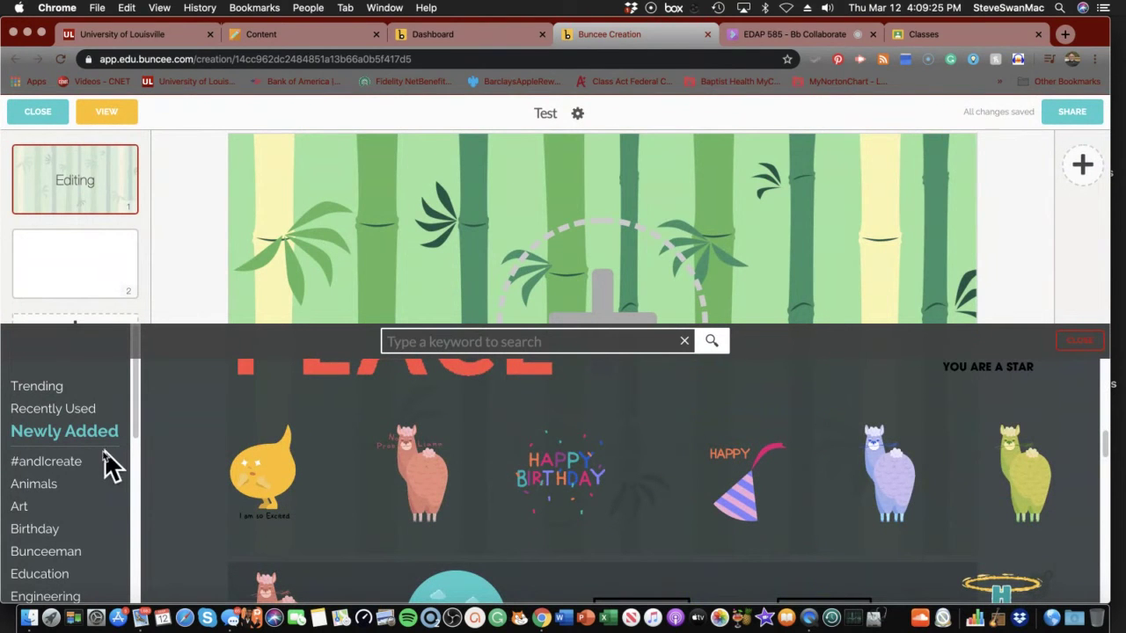
{"action": "scroll", "coordinate": [86, 483], "scroll_direction": "down", "scroll_amount": 5}
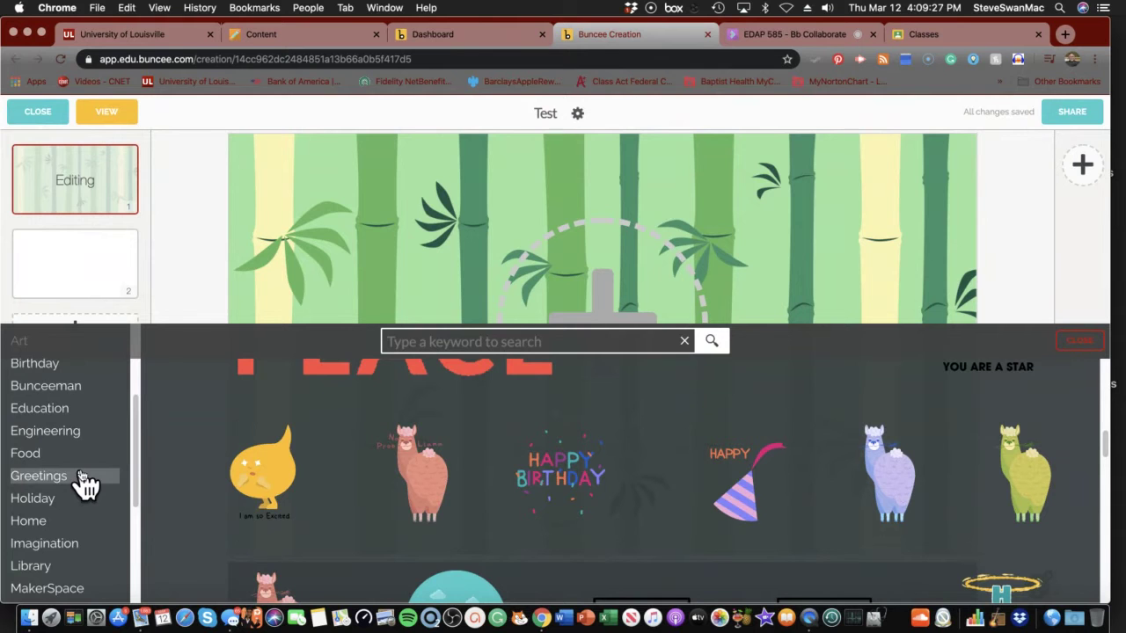
{"action": "left_click", "coordinate": [57, 401]}
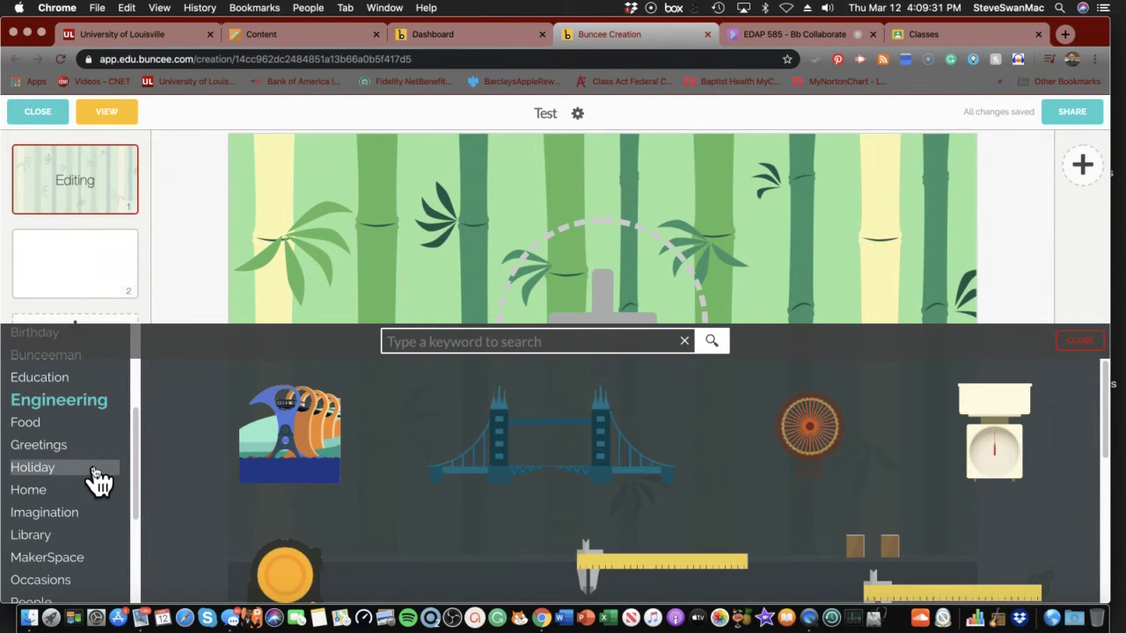
{"action": "scroll", "coordinate": [93, 475], "scroll_direction": "down", "scroll_amount": 3}
{"action": "scroll", "coordinate": [96, 480], "scroll_direction": "down", "scroll_amount": 3}
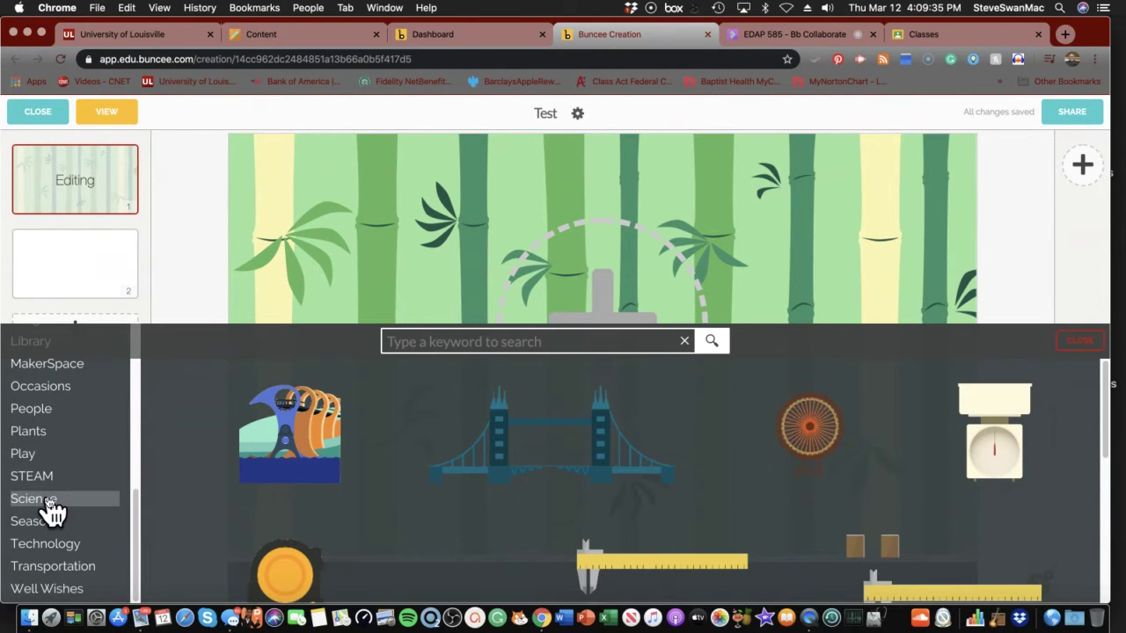
{"action": "left_click", "coordinate": [51, 505]}
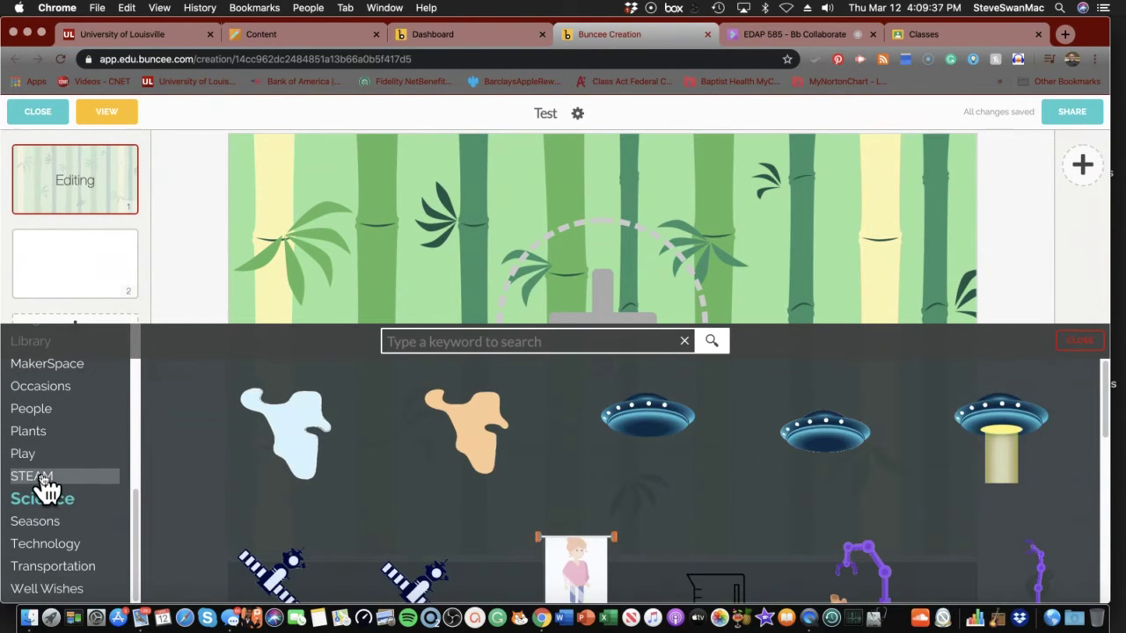
{"action": "left_click", "coordinate": [42, 484]}
{"action": "scroll", "coordinate": [265, 506], "scroll_direction": "down", "scroll_amount": 3}
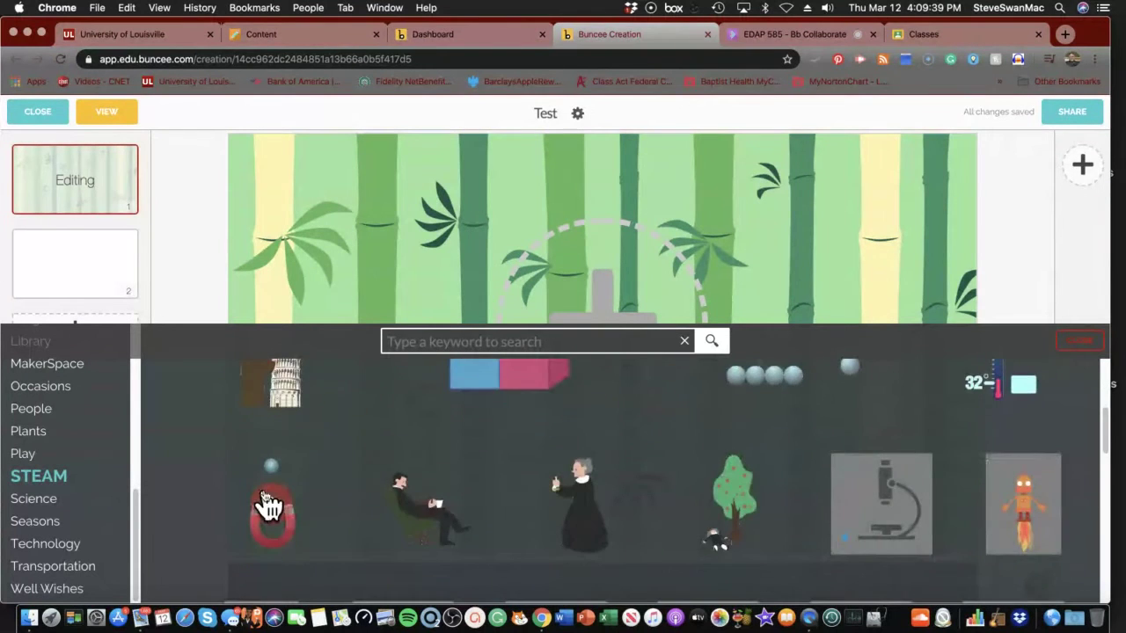
{"action": "scroll", "coordinate": [265, 505], "scroll_direction": "down", "scroll_amount": 10}
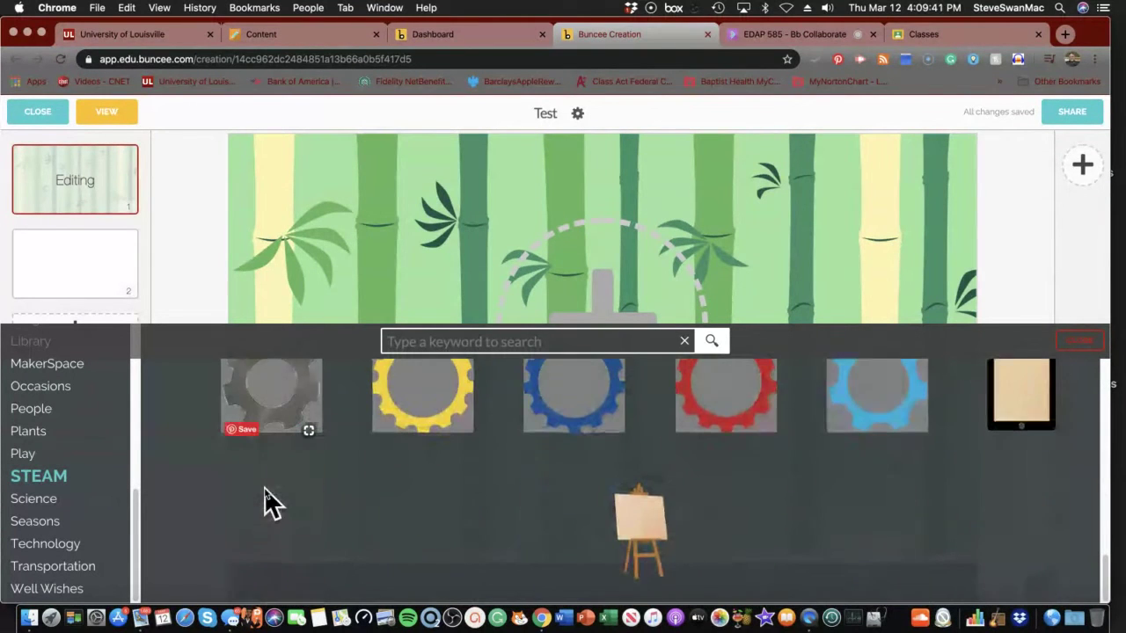
- Add the Science animation of the Earth with its orbiting moon to the first slide
{"action": "left_click", "coordinate": [17, 501]}
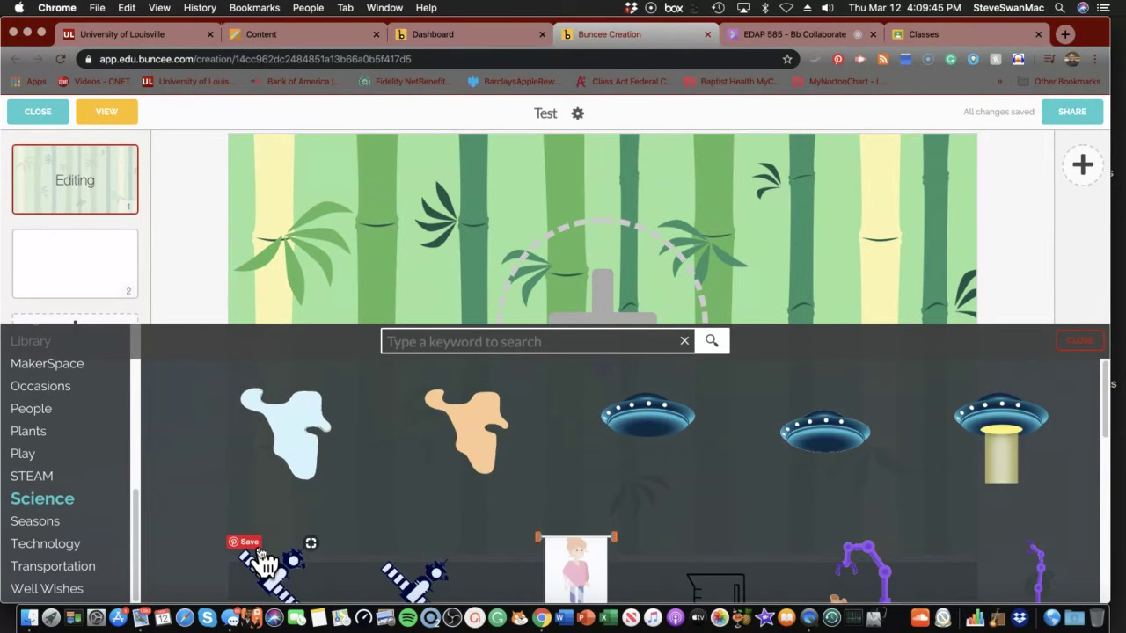
{"action": "scroll", "coordinate": [422, 453], "scroll_direction": "down", "scroll_amount": 2}
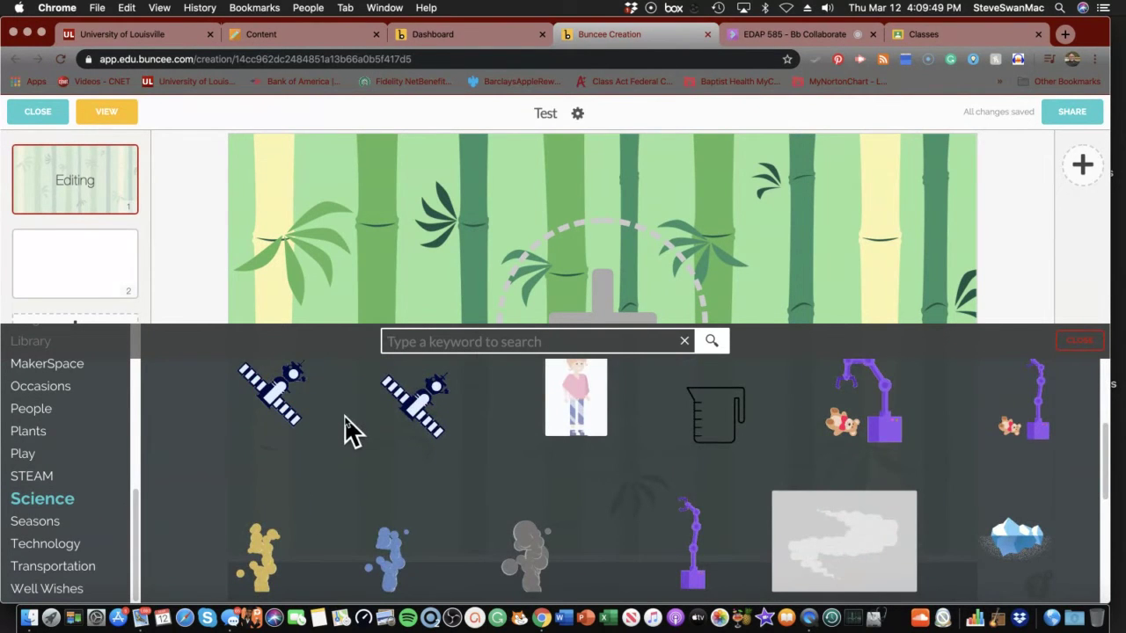
{"action": "scroll", "coordinate": [447, 502], "scroll_direction": "down", "scroll_amount": 2}
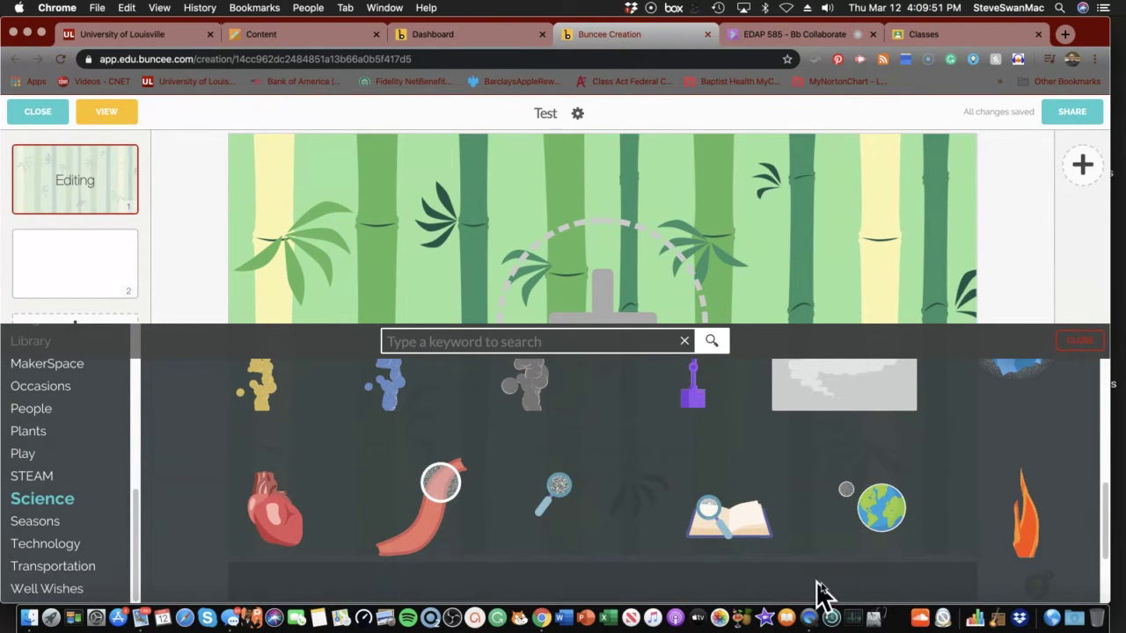
{"action": "left_click", "coordinate": [868, 537]}
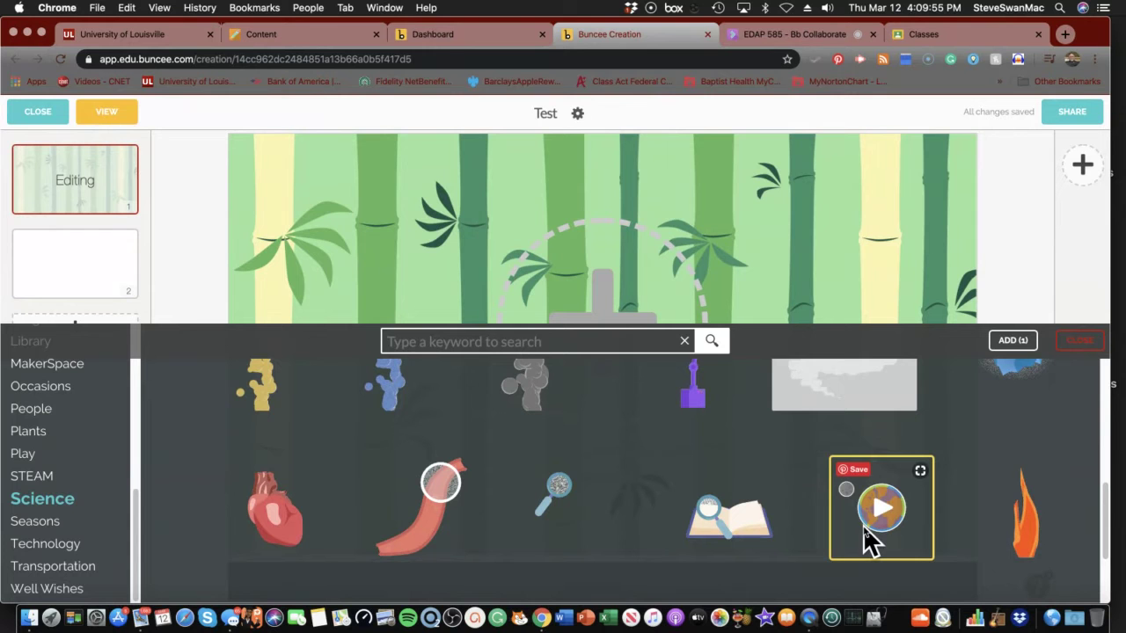
{"action": "left_click", "coordinate": [1012, 341]}
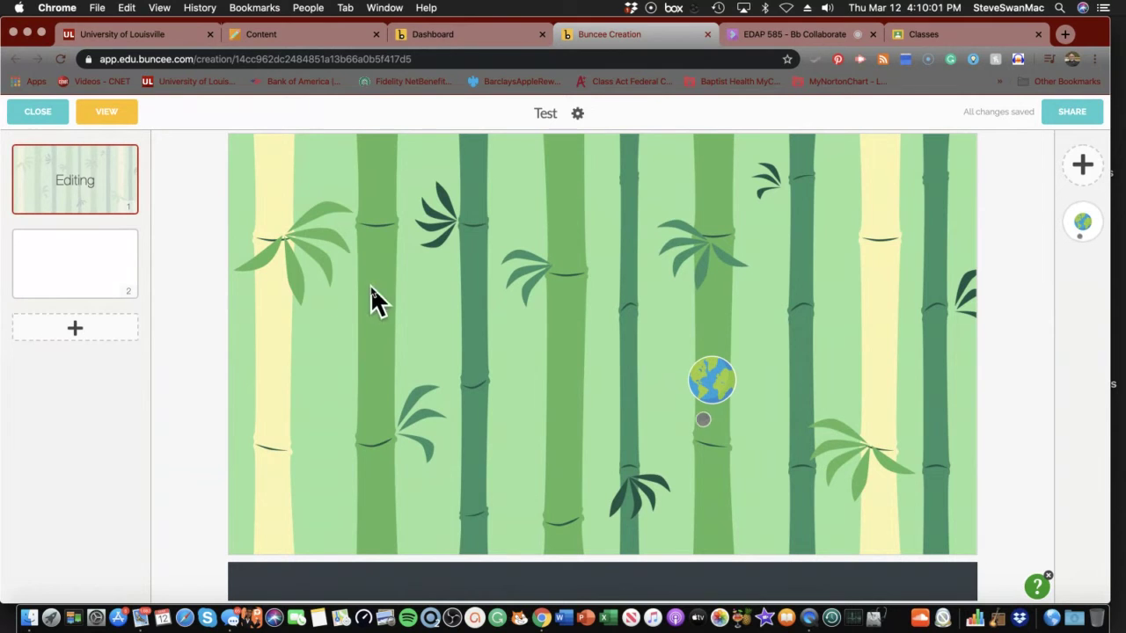
- Review the Buncee's creation settings
{"action": "left_click", "coordinate": [576, 114]}
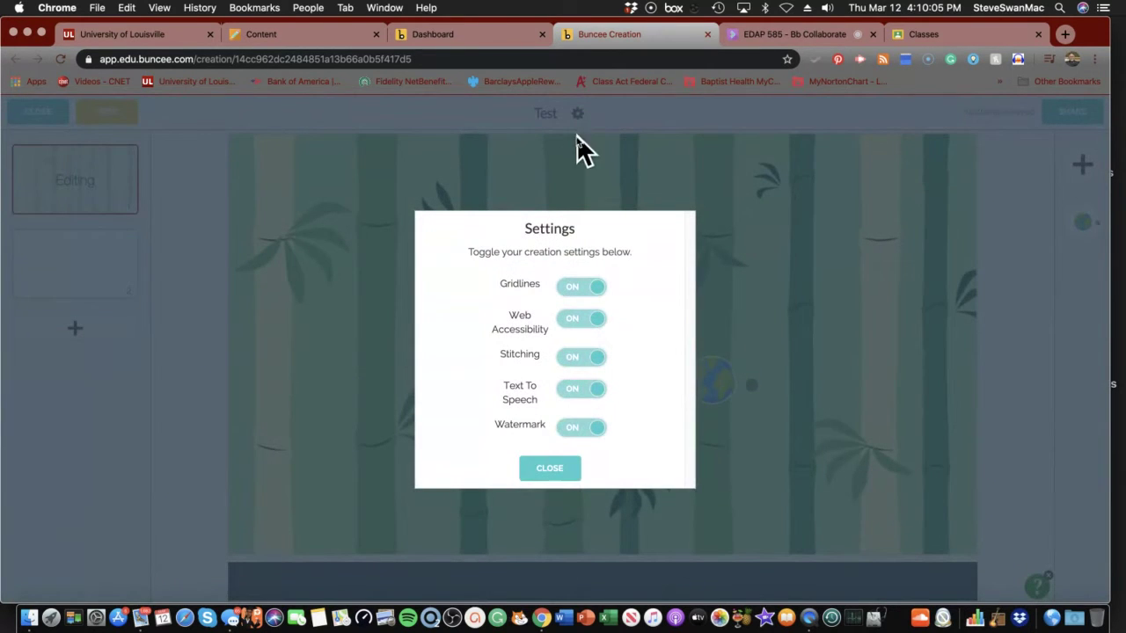
{"action": "left_click", "coordinate": [545, 471]}
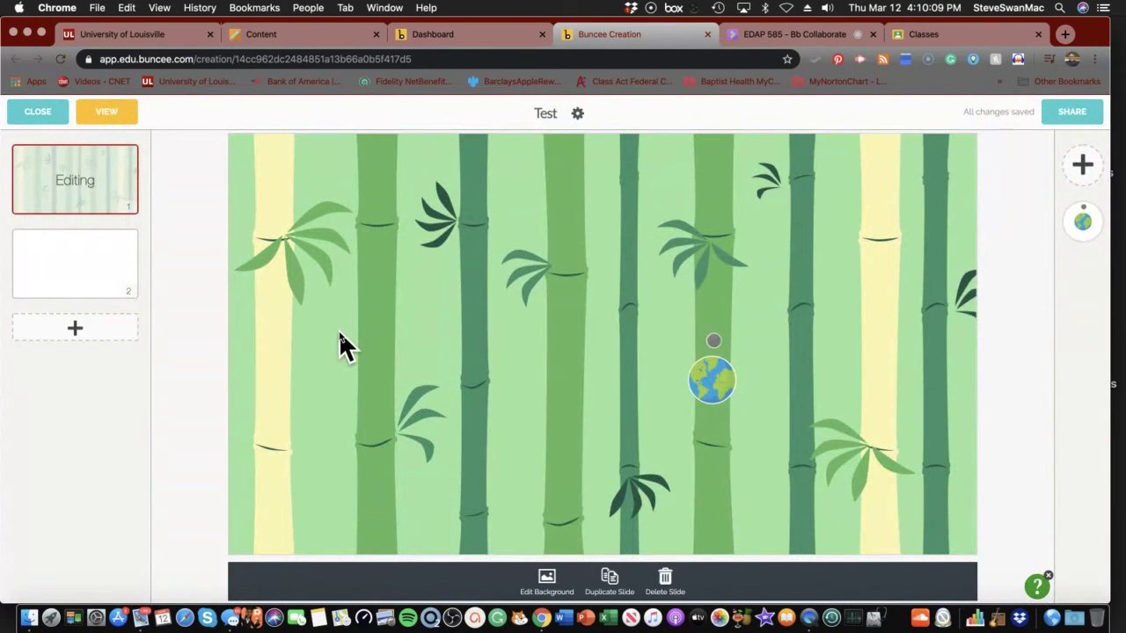
- Browse the slide backgrounds under Newly Added and look through the list of background categories
{"action": "left_click", "coordinate": [545, 582]}
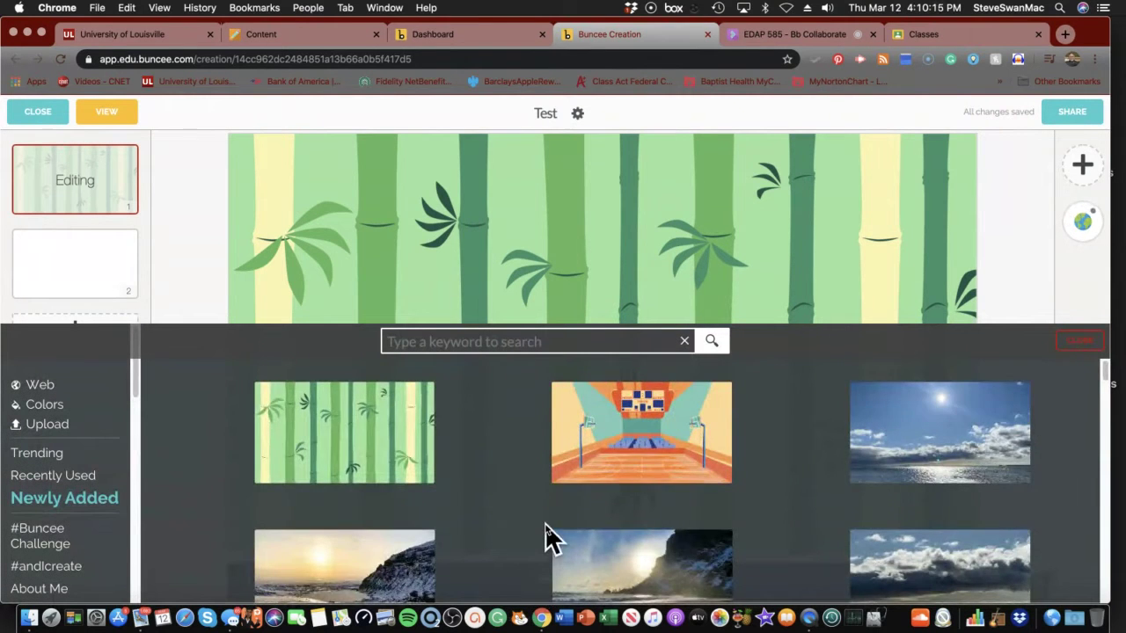
{"action": "scroll", "coordinate": [545, 527], "scroll_direction": "down", "scroll_amount": 15}
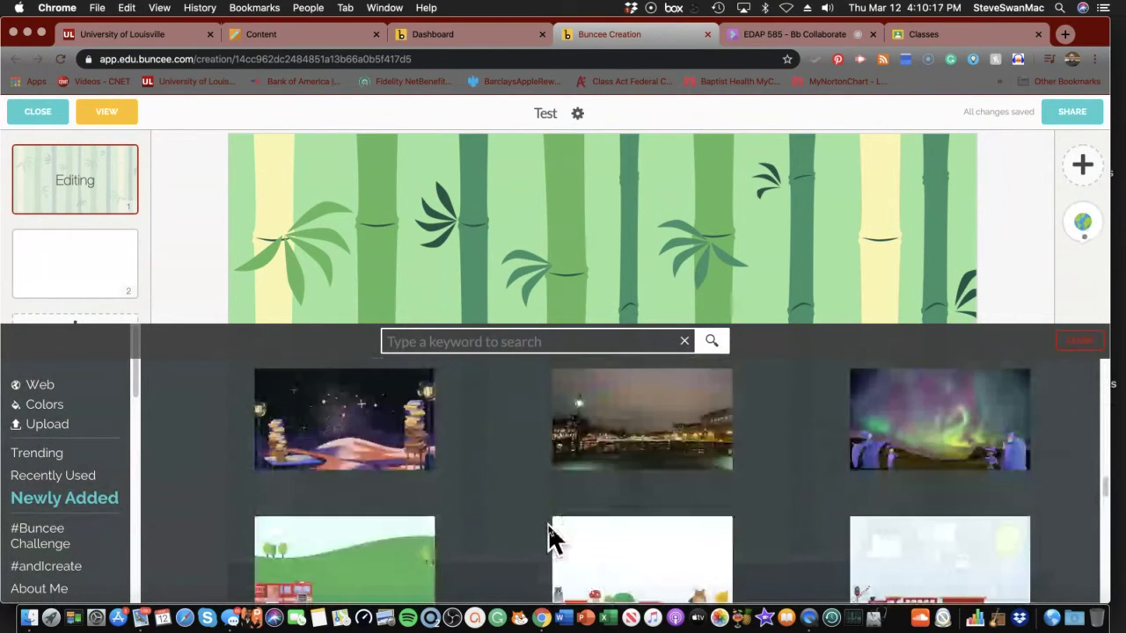
{"action": "scroll", "coordinate": [547, 523], "scroll_direction": "up", "scroll_amount": 2}
{"action": "scroll", "coordinate": [547, 522], "scroll_direction": "down", "scroll_amount": 2}
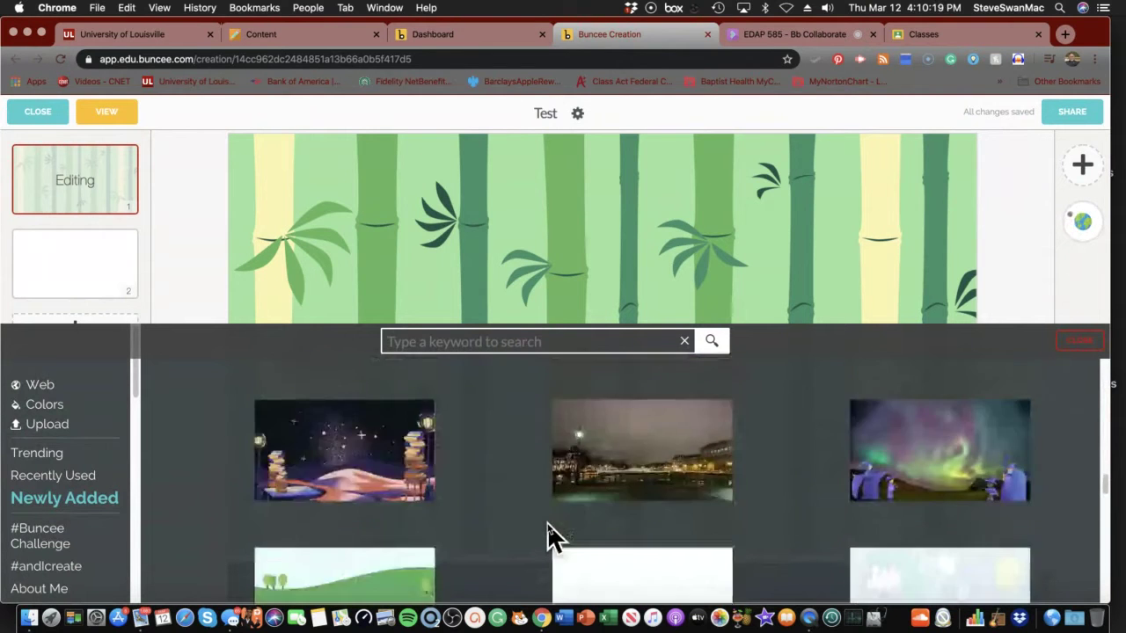
{"action": "scroll", "coordinate": [547, 523], "scroll_direction": "down", "scroll_amount": 10}
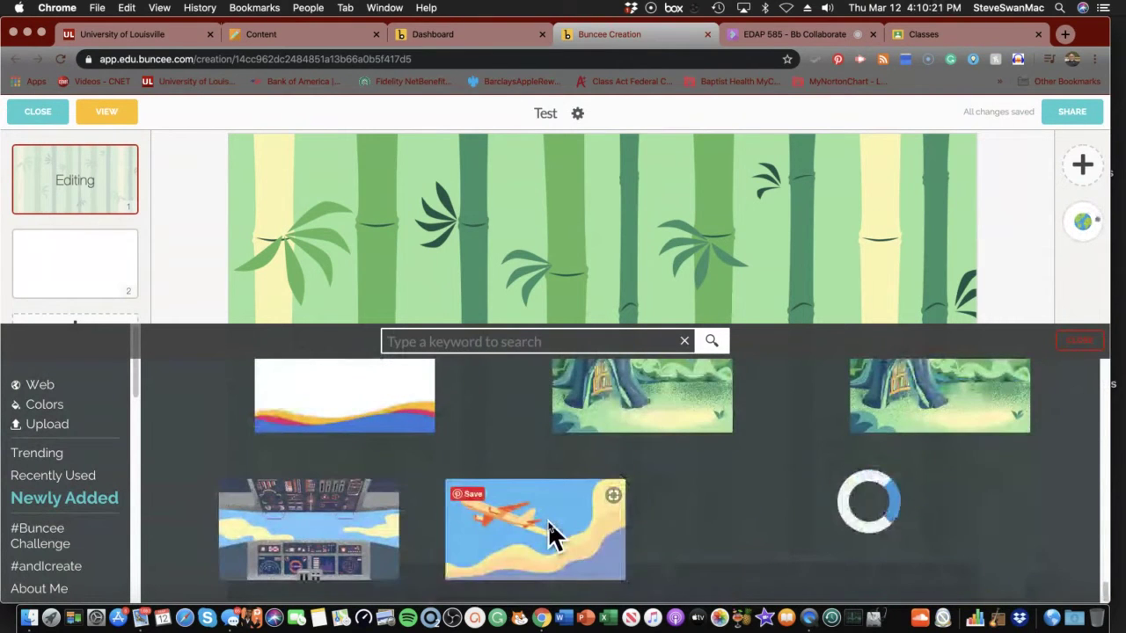
{"action": "scroll", "coordinate": [548, 520], "scroll_direction": "down", "scroll_amount": 8}
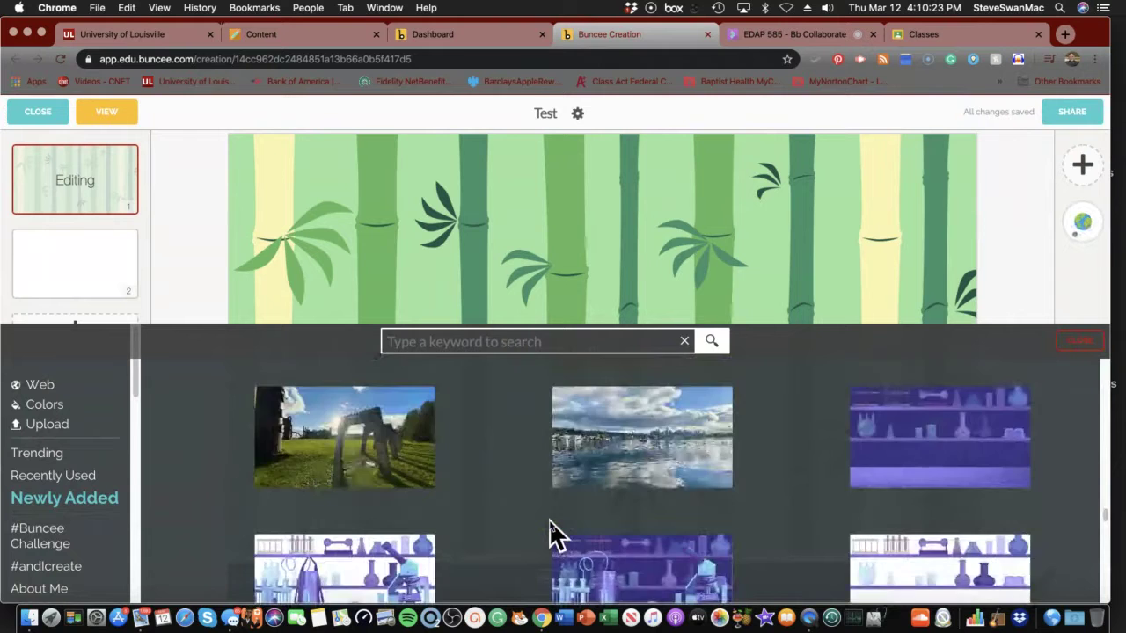
{"action": "scroll", "coordinate": [548, 521], "scroll_direction": "down", "scroll_amount": 12}
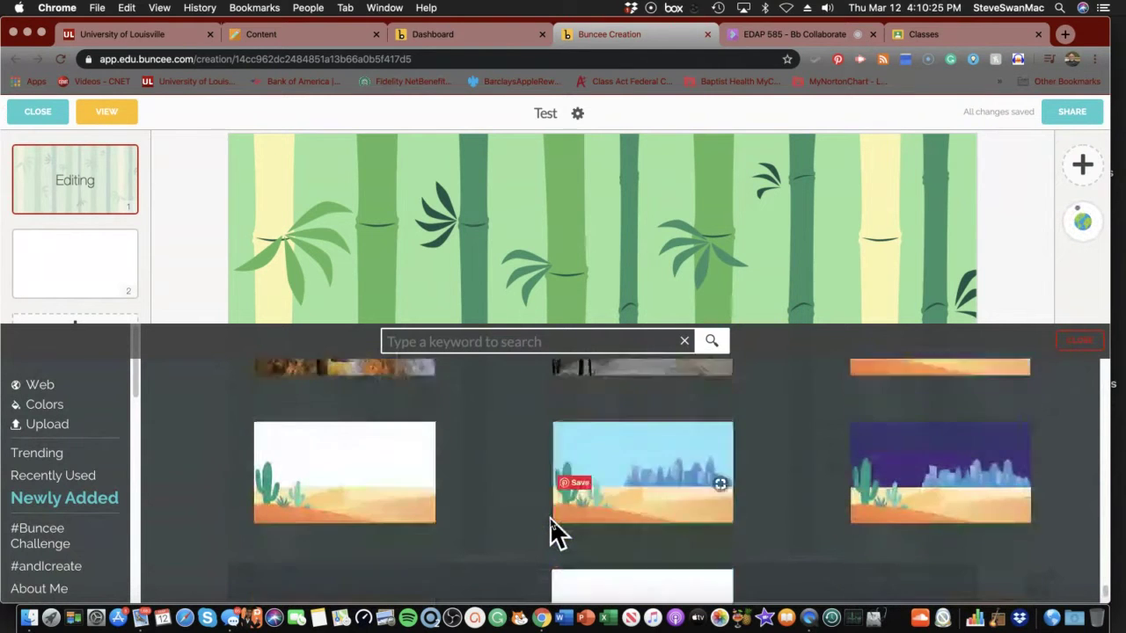
{"action": "scroll", "coordinate": [551, 531], "scroll_direction": "down", "scroll_amount": 15}
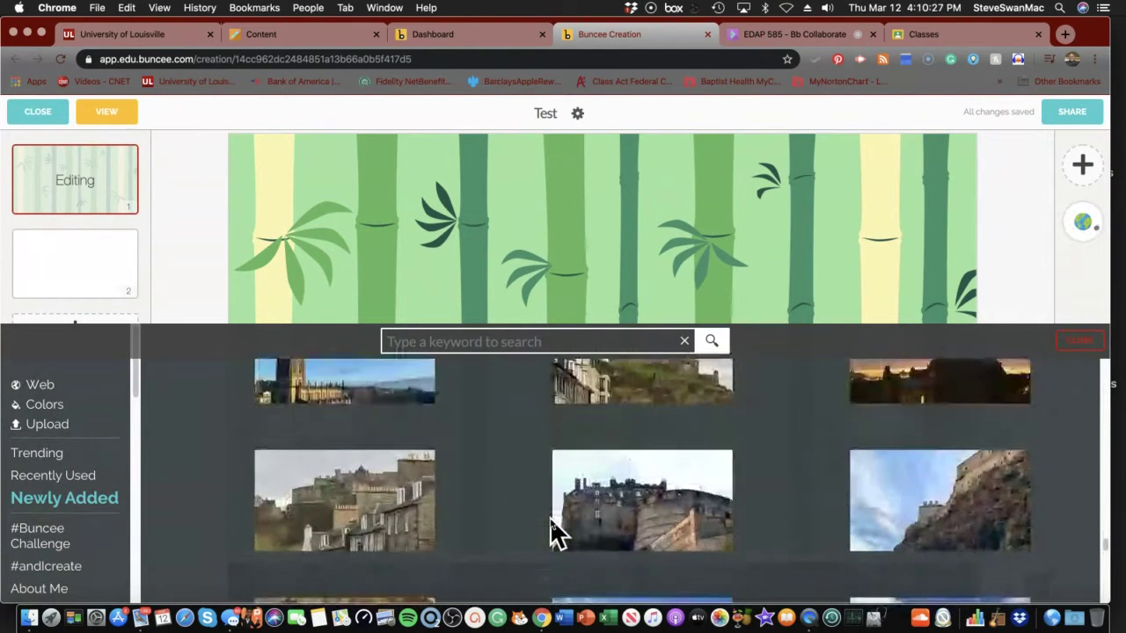
{"action": "scroll", "coordinate": [551, 531], "scroll_direction": "down", "scroll_amount": 15}
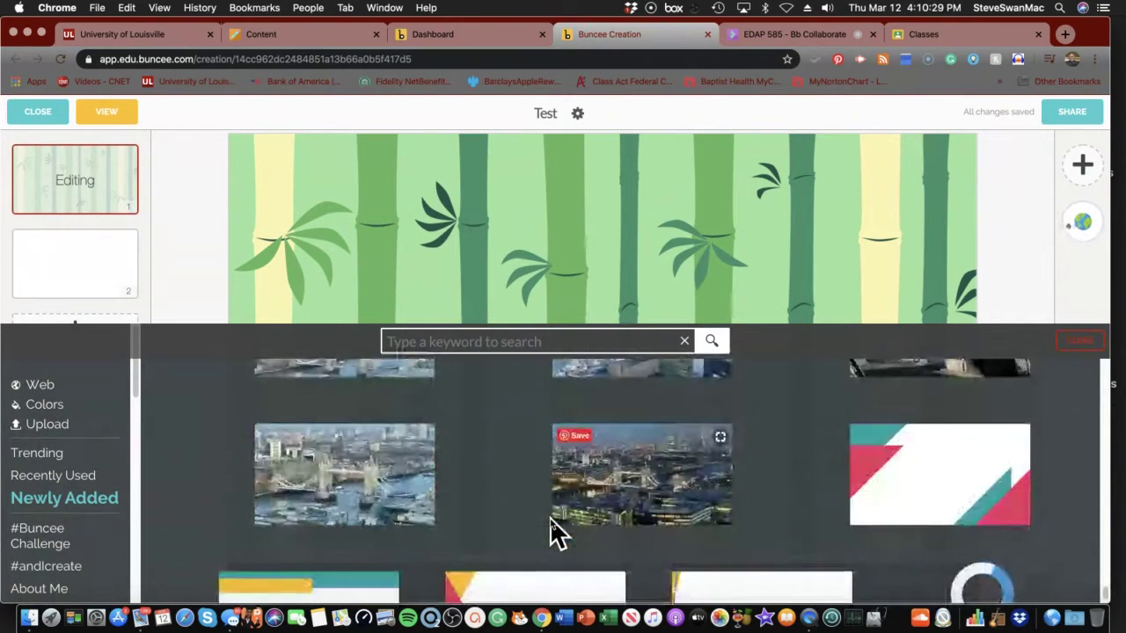
{"action": "scroll", "coordinate": [550, 531], "scroll_direction": "down", "scroll_amount": 15}
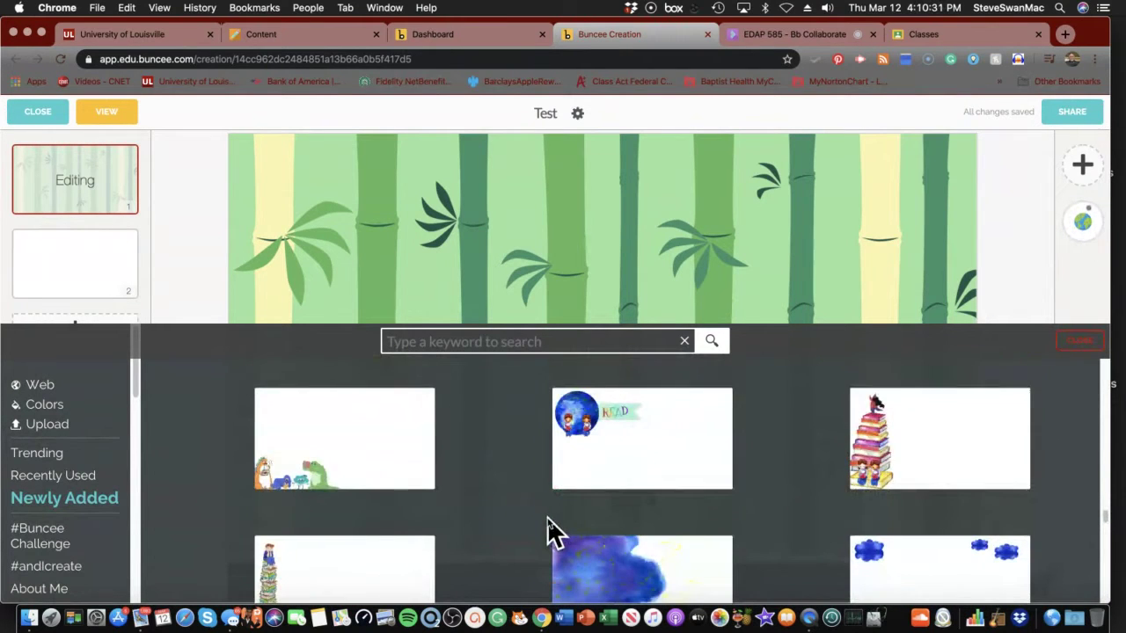
{"action": "scroll", "coordinate": [549, 532], "scroll_direction": "down", "scroll_amount": 3}
{"action": "scroll", "coordinate": [448, 515], "scroll_direction": "down", "scroll_amount": 15}
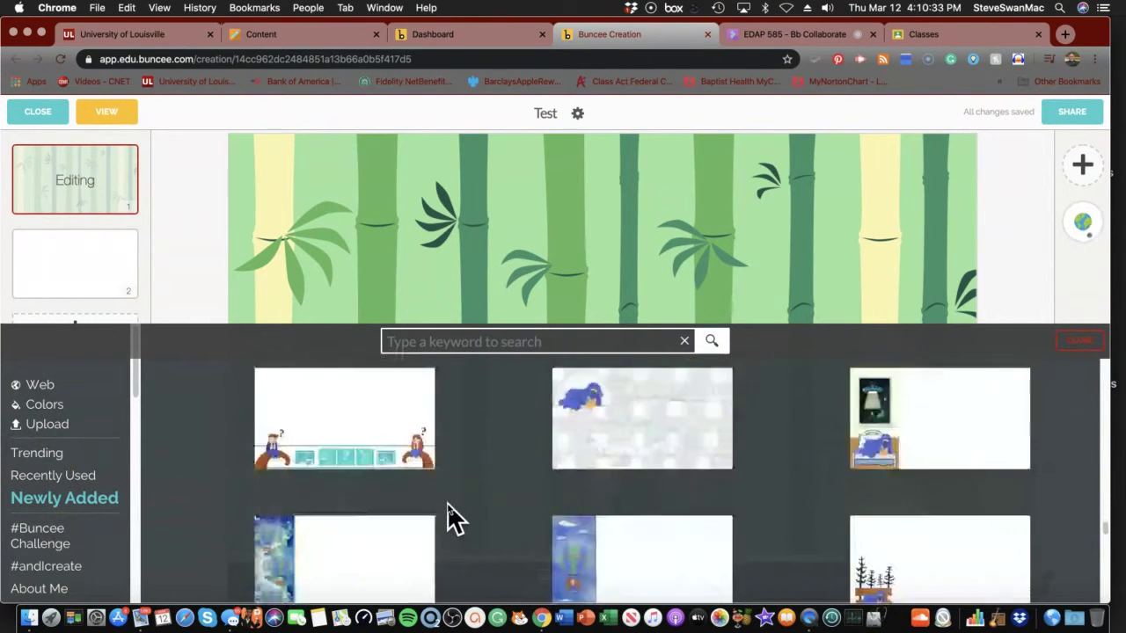
{"action": "scroll", "coordinate": [365, 497], "scroll_direction": "down", "scroll_amount": 3}
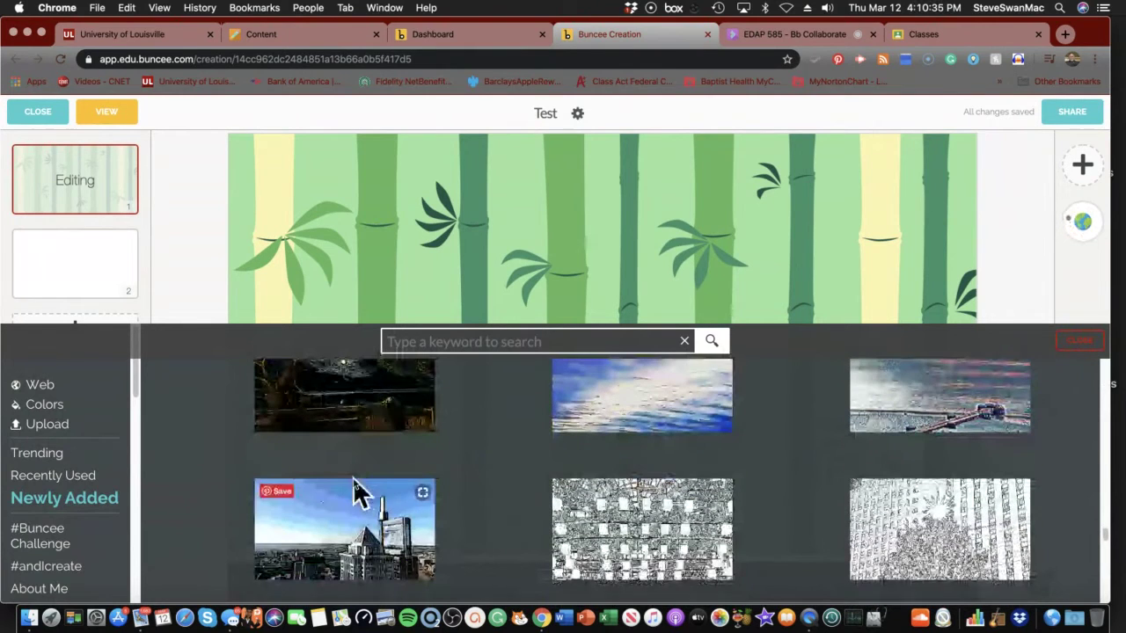
{"action": "scroll", "coordinate": [44, 543], "scroll_direction": "down", "scroll_amount": 6}
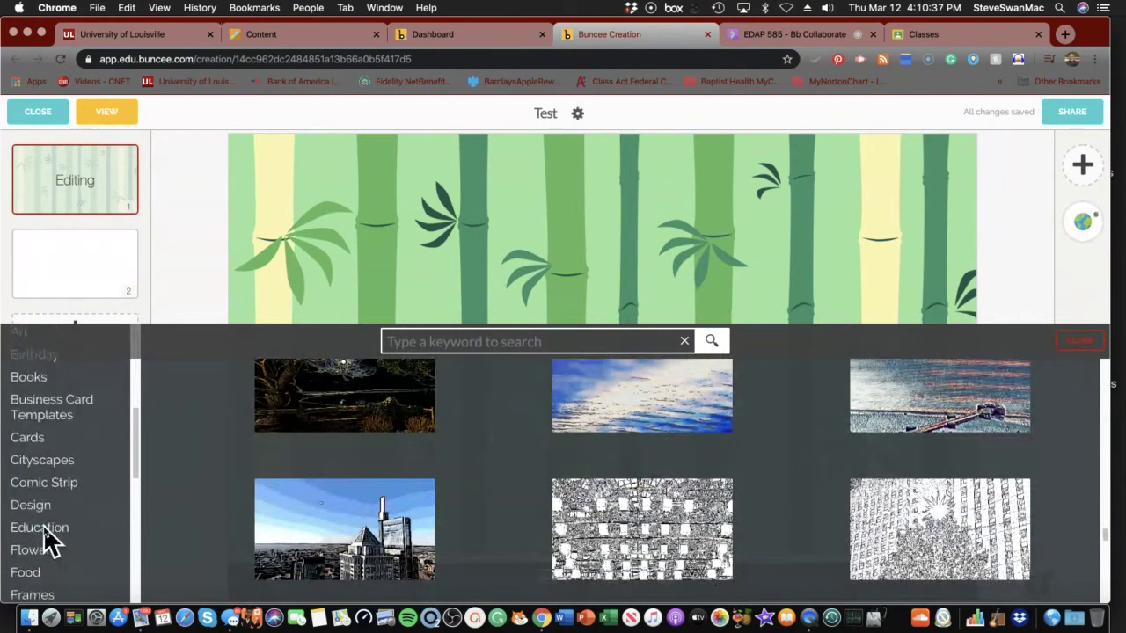
{"action": "scroll", "coordinate": [44, 541], "scroll_direction": "down", "scroll_amount": 5}
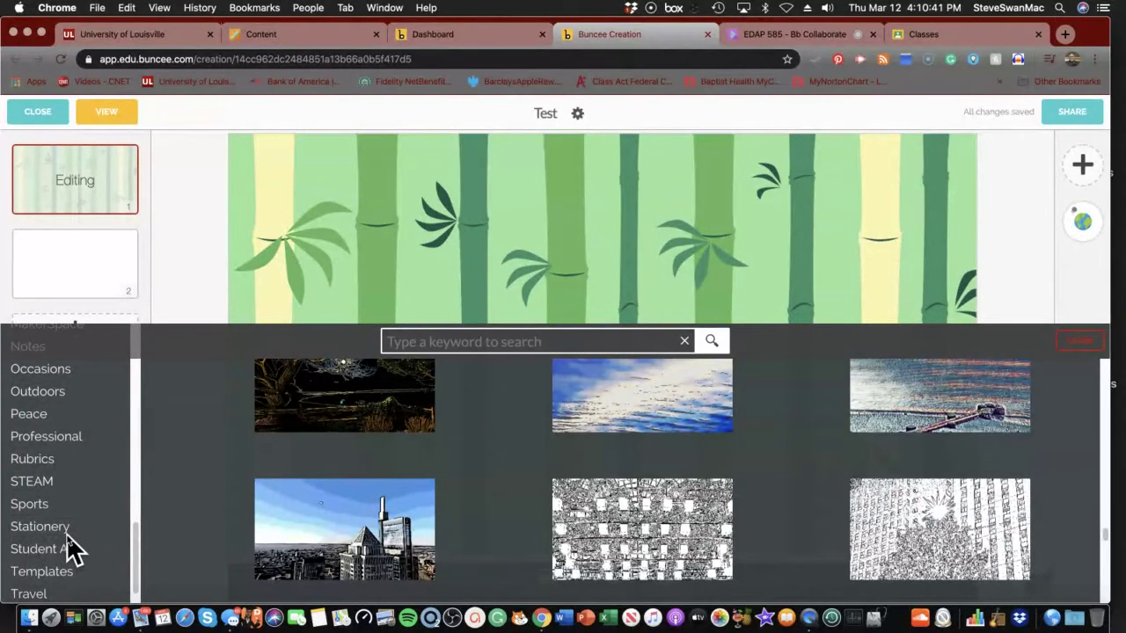
{"action": "left_click", "coordinate": [68, 505]}
{"action": "scroll", "coordinate": [308, 472], "scroll_direction": "down", "scroll_amount": 10}
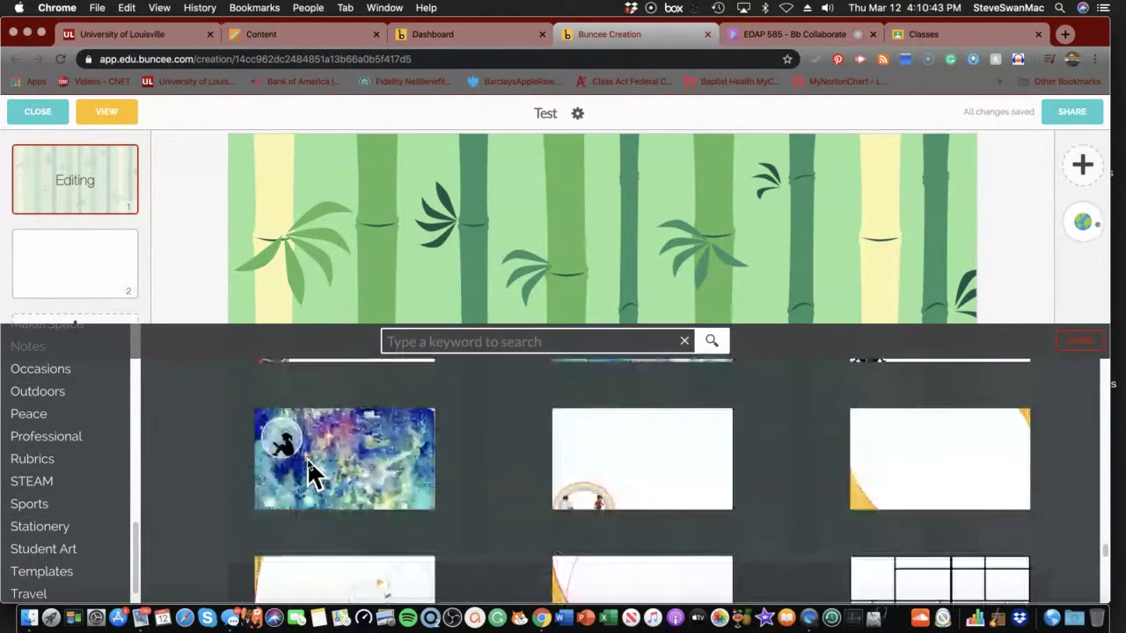
- Search the backgrounds for "space" and apply the starry purple night sky without the dunes to all slides
{"action": "left_click", "coordinate": [435, 340]}
{"action": "type", "text": "space"}
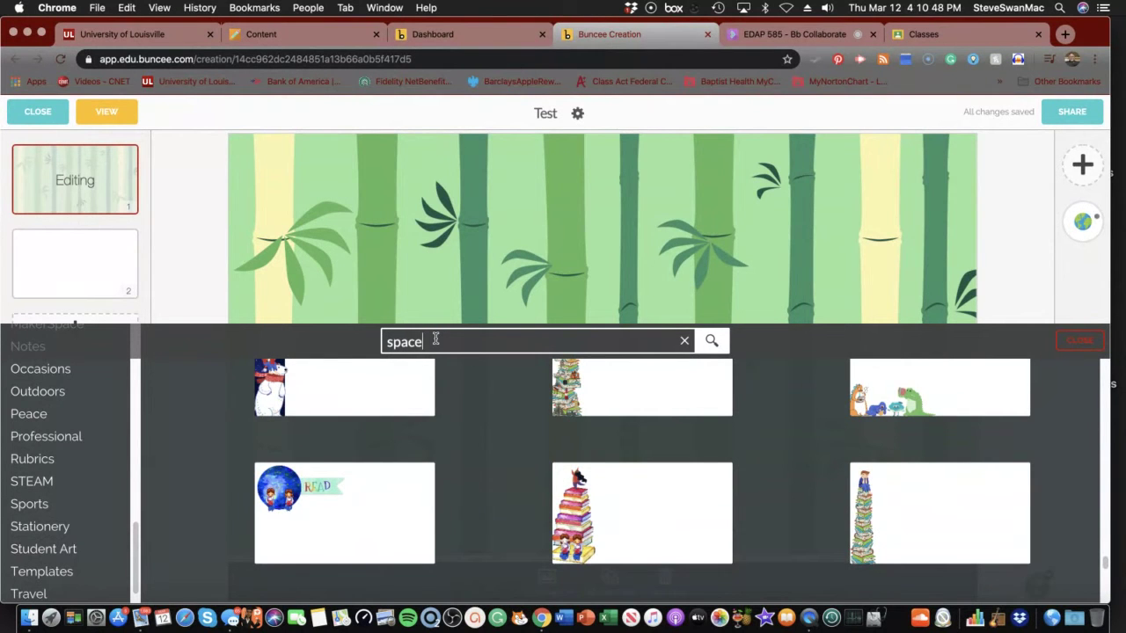
{"action": "key", "text": "Return"}
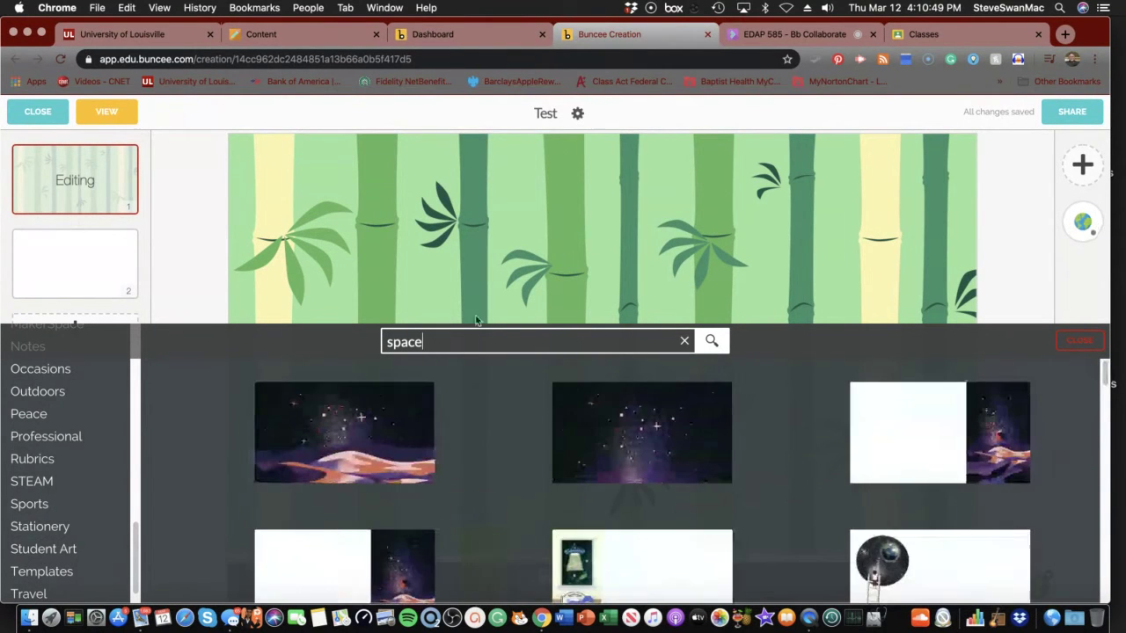
{"action": "left_click", "coordinate": [646, 455]}
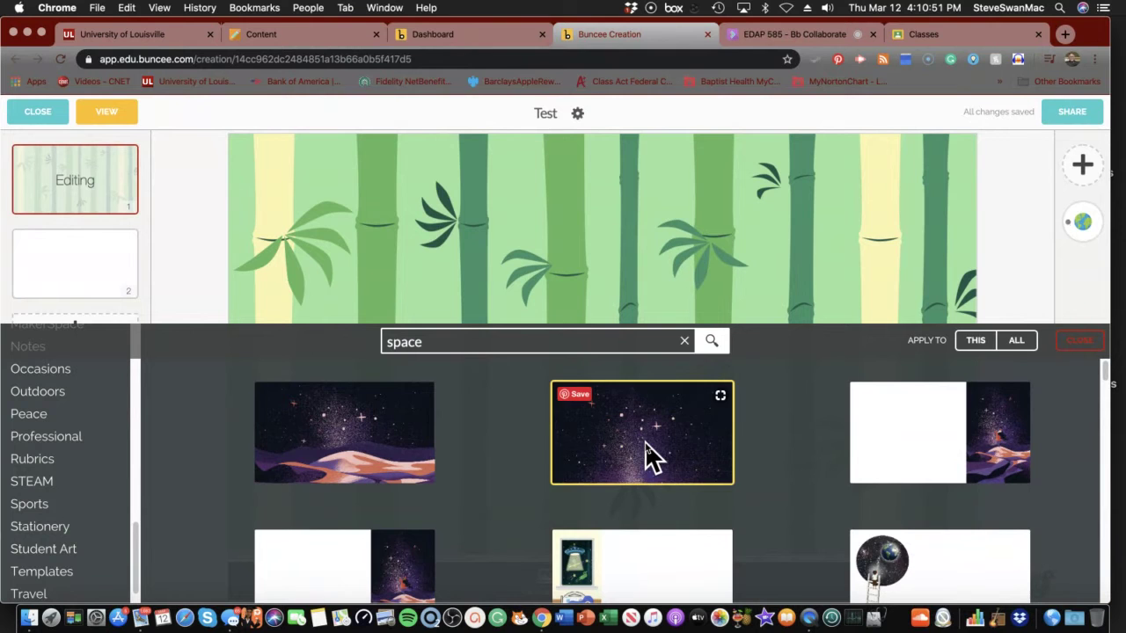
{"action": "left_click", "coordinate": [1019, 345]}
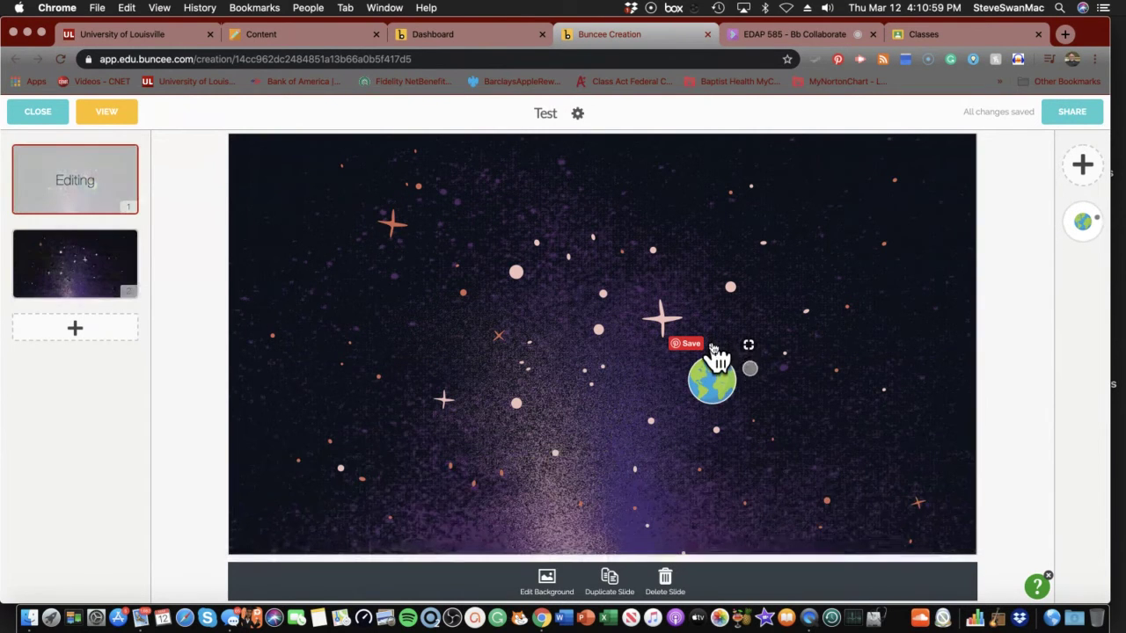
- Move the Earth animation to the first slide's upper-right area and add a text box to the slide
{"action": "left_click_drag", "start_coordinate": [749, 302], "coordinate": [850, 172]}
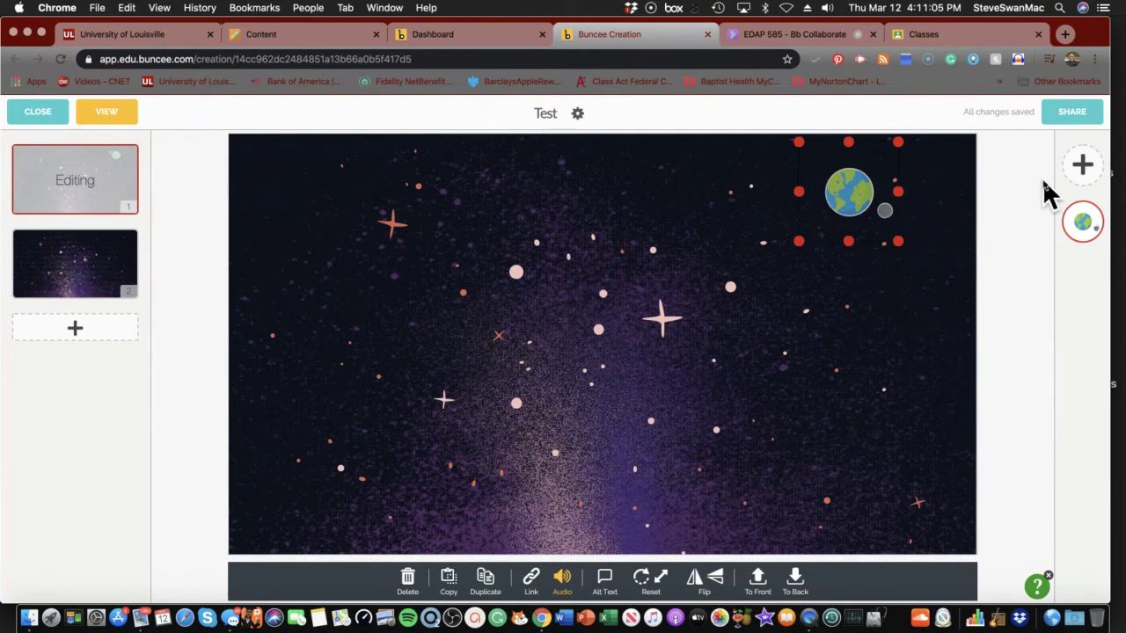
{"action": "left_click", "coordinate": [1082, 169]}
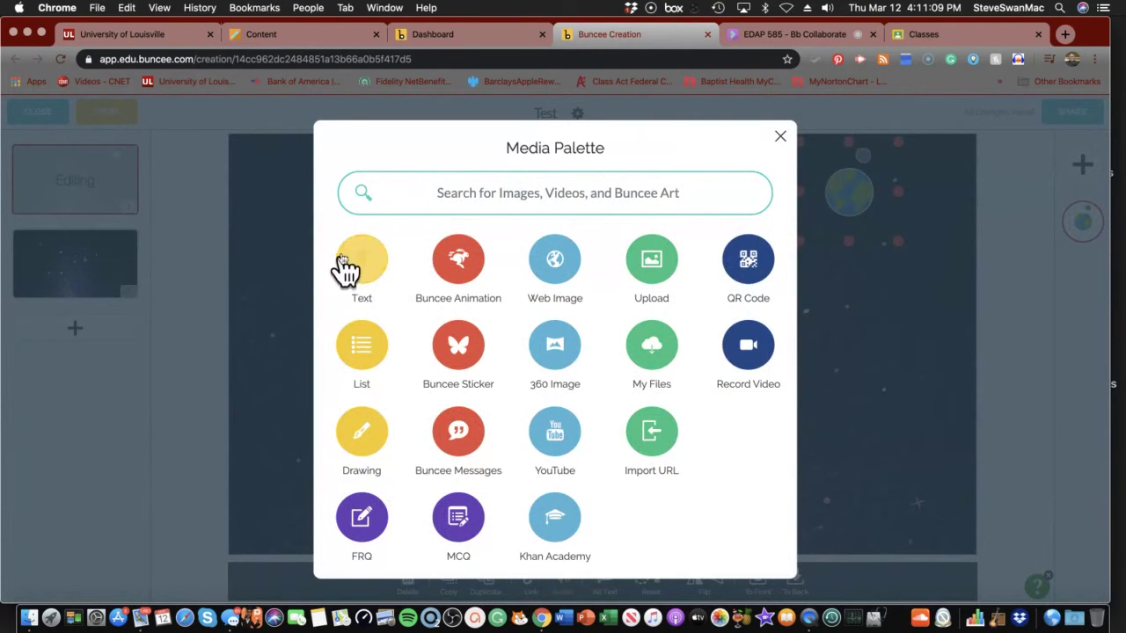
{"action": "left_click", "coordinate": [357, 264]}
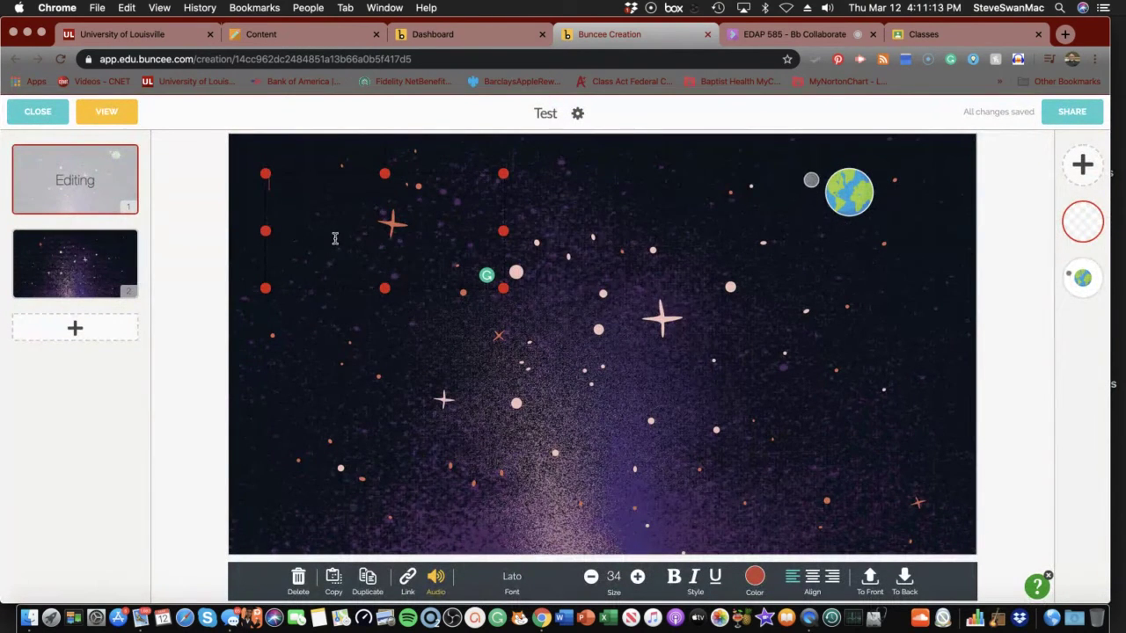
{"action": "left_click", "coordinate": [423, 305]}
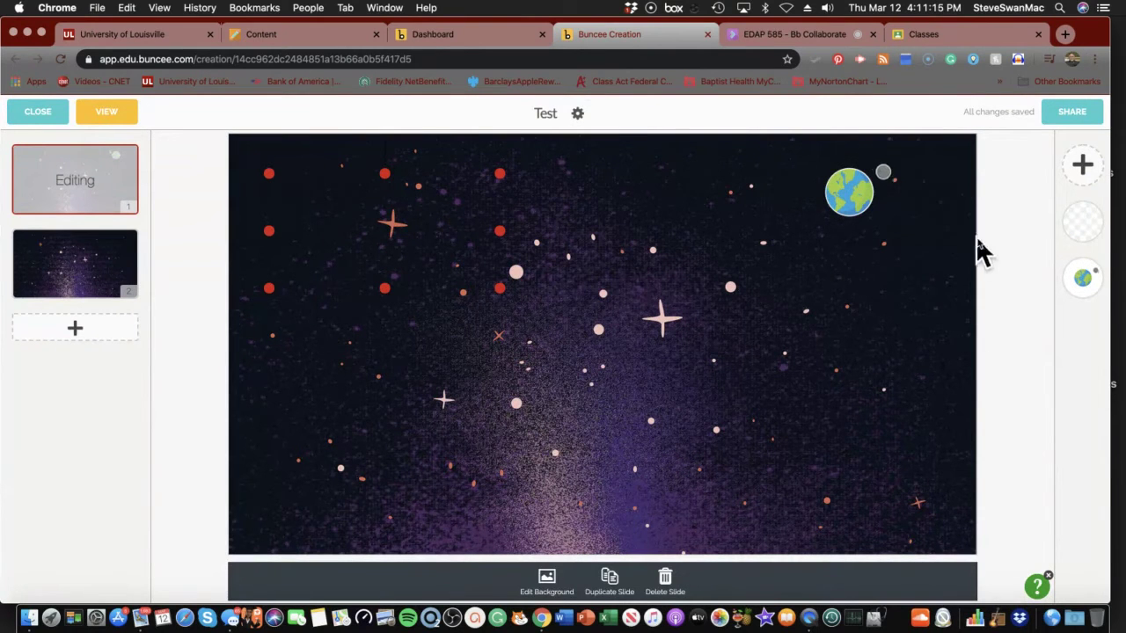
- Add a second text box to the first slide and move it below the first one
{"action": "left_click", "coordinate": [1084, 164]}
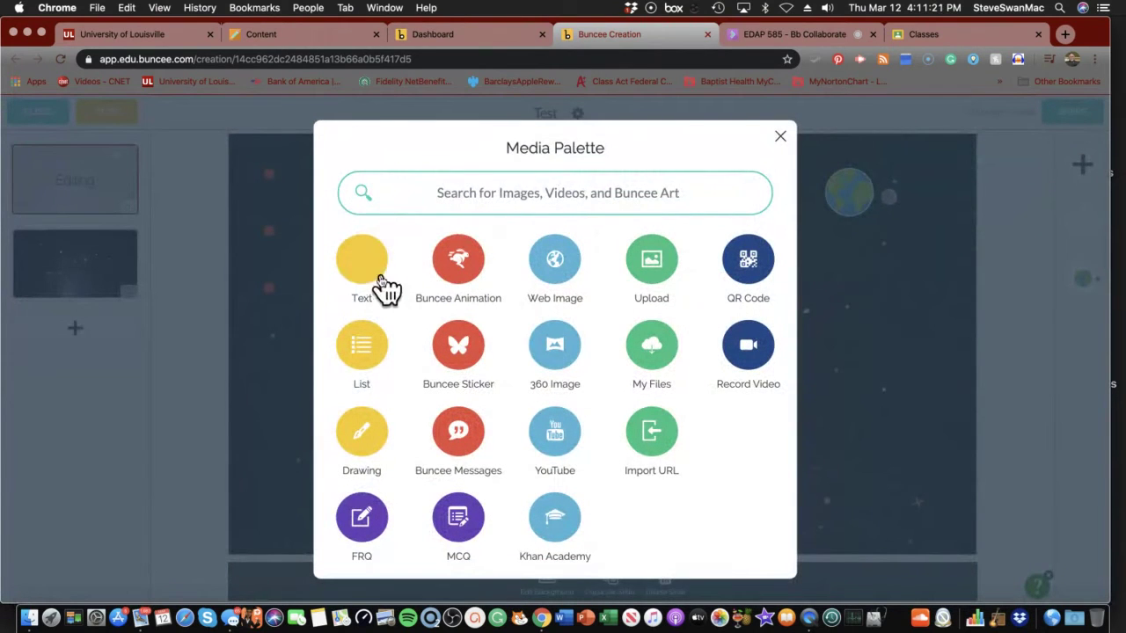
{"action": "left_click", "coordinate": [369, 275]}
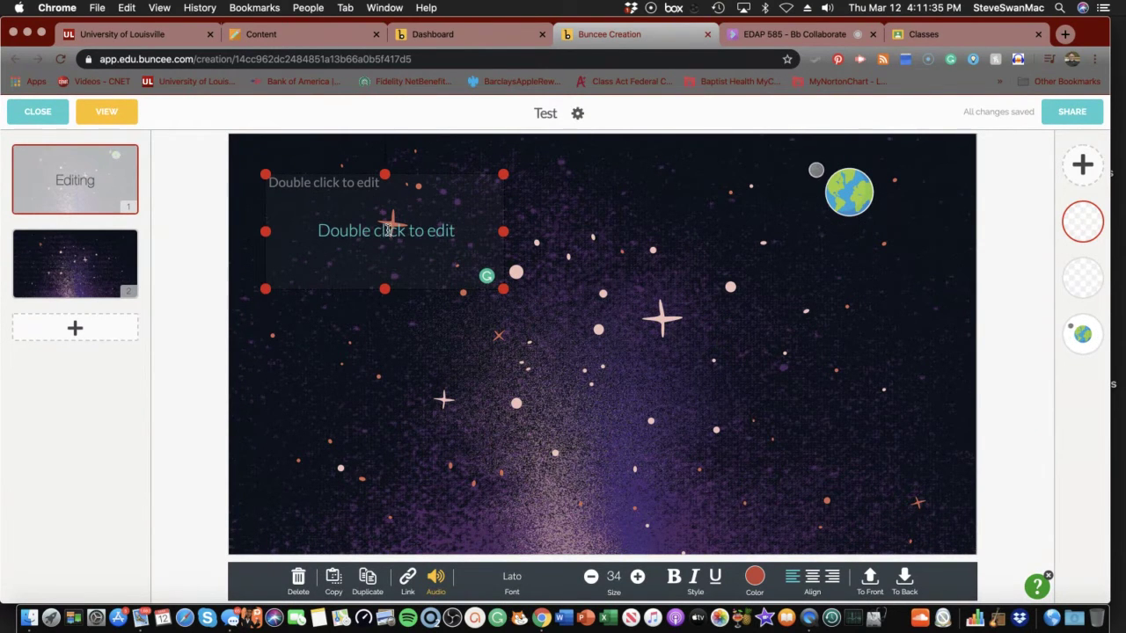
{"action": "left_click_drag", "start_coordinate": [410, 196], "coordinate": [433, 328]}
{"action": "double_click", "coordinate": [412, 357]}
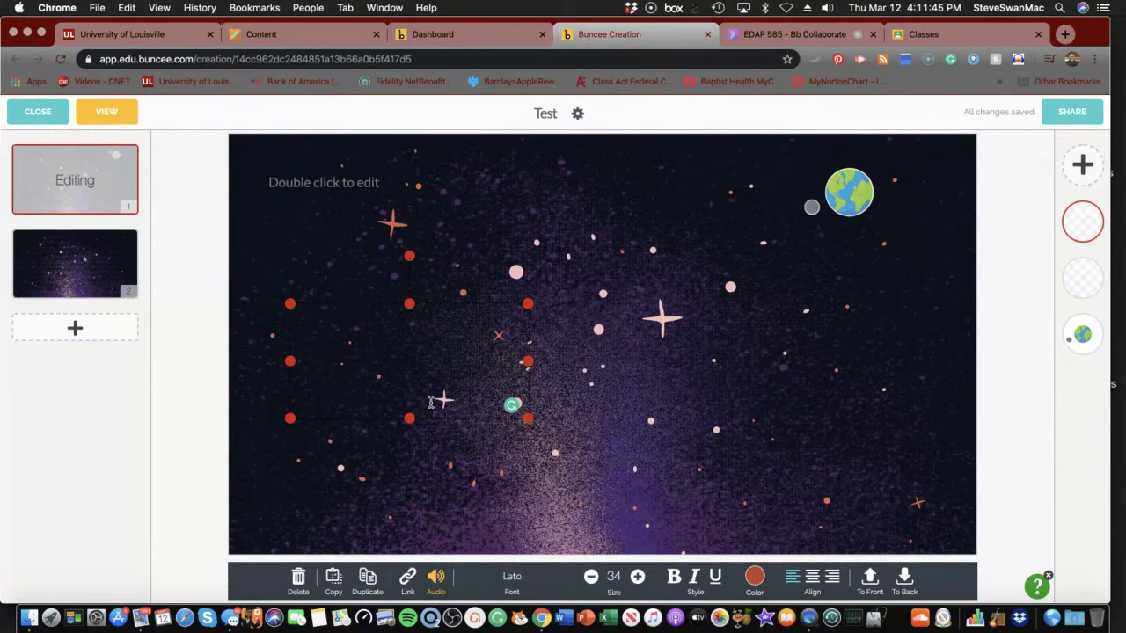
- Delete the upper text box from the first slide, confirming the deletion, and select the remaining empty text box
{"action": "left_click_drag", "start_coordinate": [350, 180], "coordinate": [388, 246]}
{"action": "key", "text": "BackSpace"}
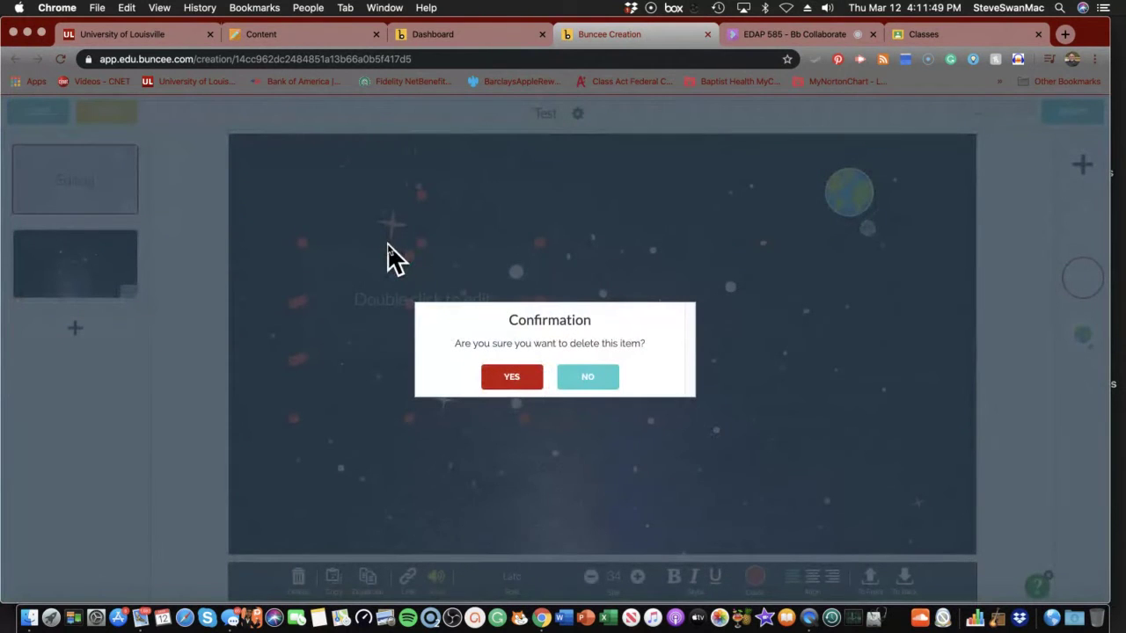
{"action": "left_click", "coordinate": [503, 380]}
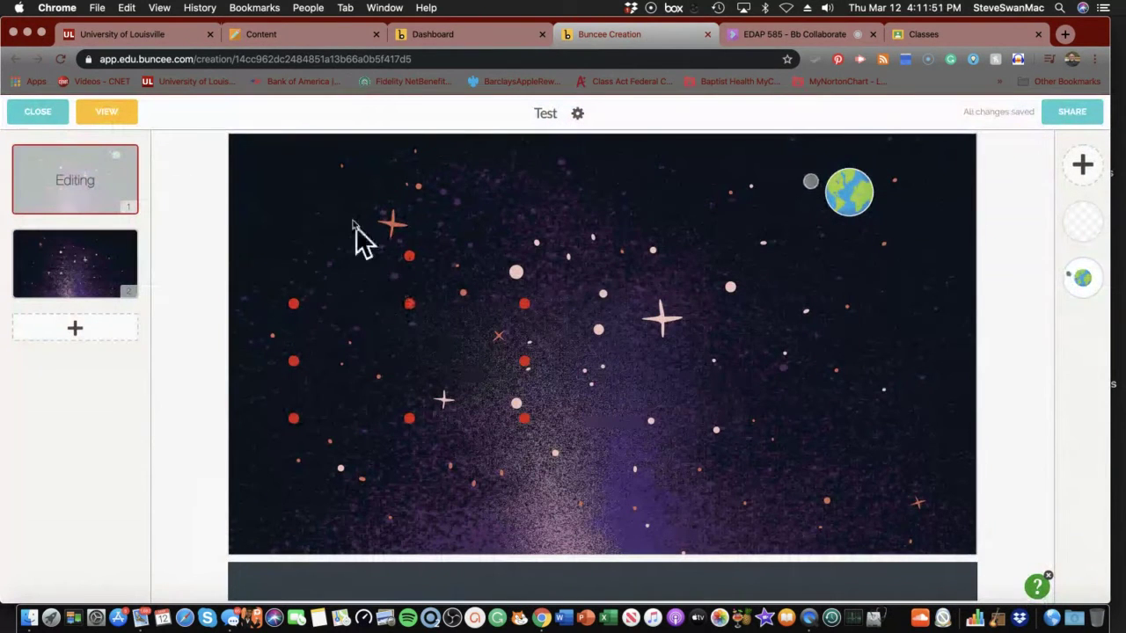
{"action": "left_click_drag", "start_coordinate": [353, 216], "coordinate": [413, 436]}
{"action": "left_click", "coordinate": [432, 359]}
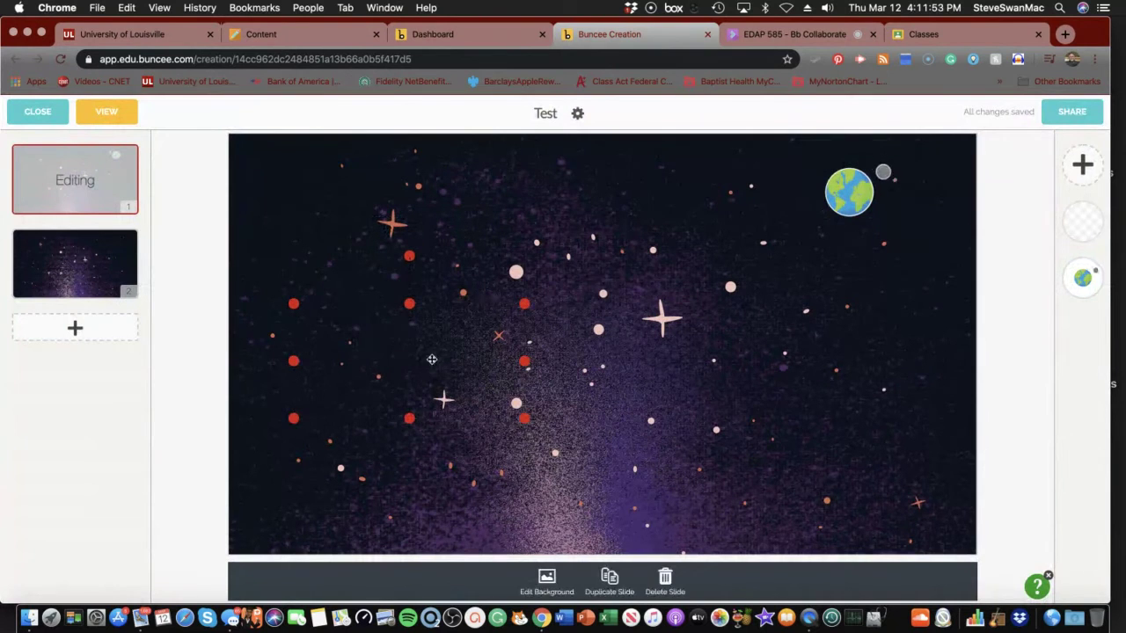
{"action": "left_click", "coordinate": [428, 361]}
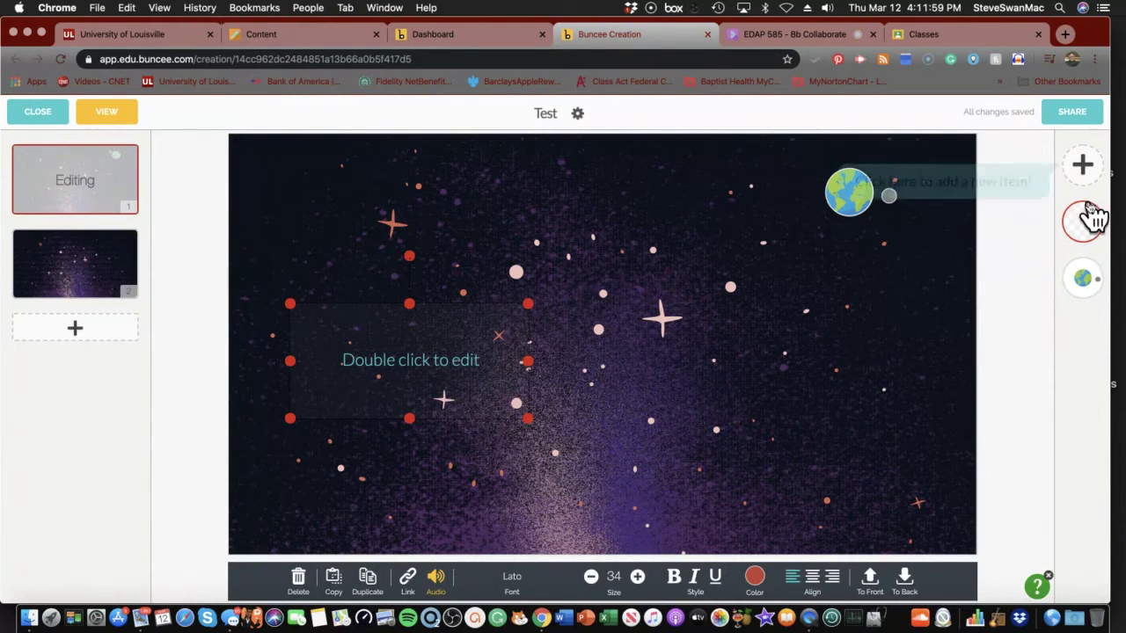
- Search the Media Palette's YouTube videos for "planets"
{"action": "left_click", "coordinate": [1083, 166]}
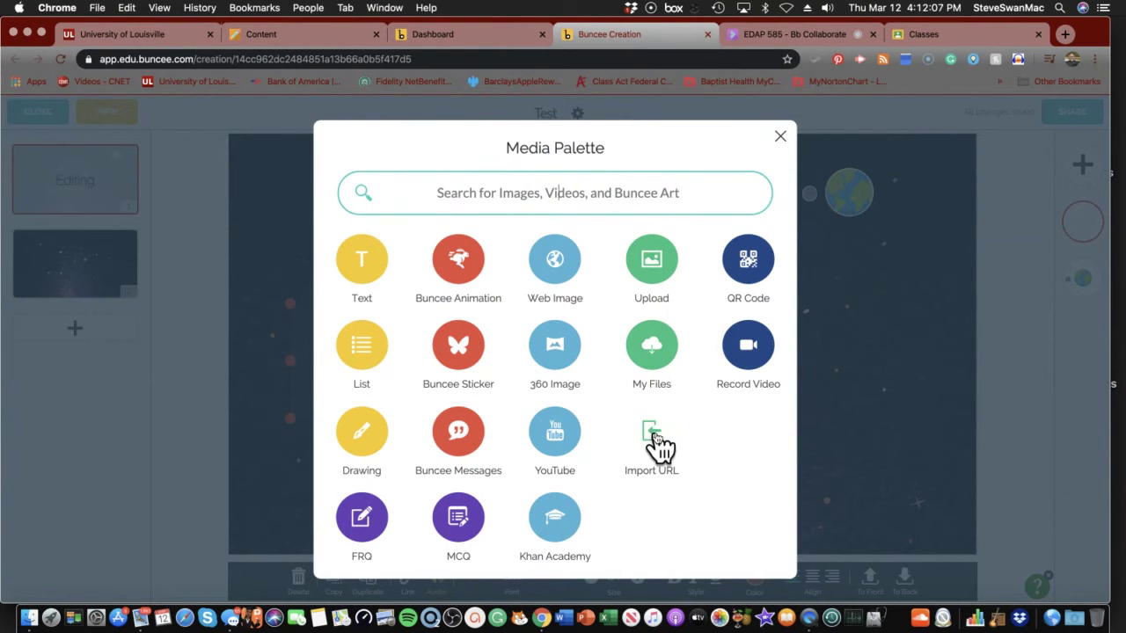
{"action": "left_click", "coordinate": [556, 438]}
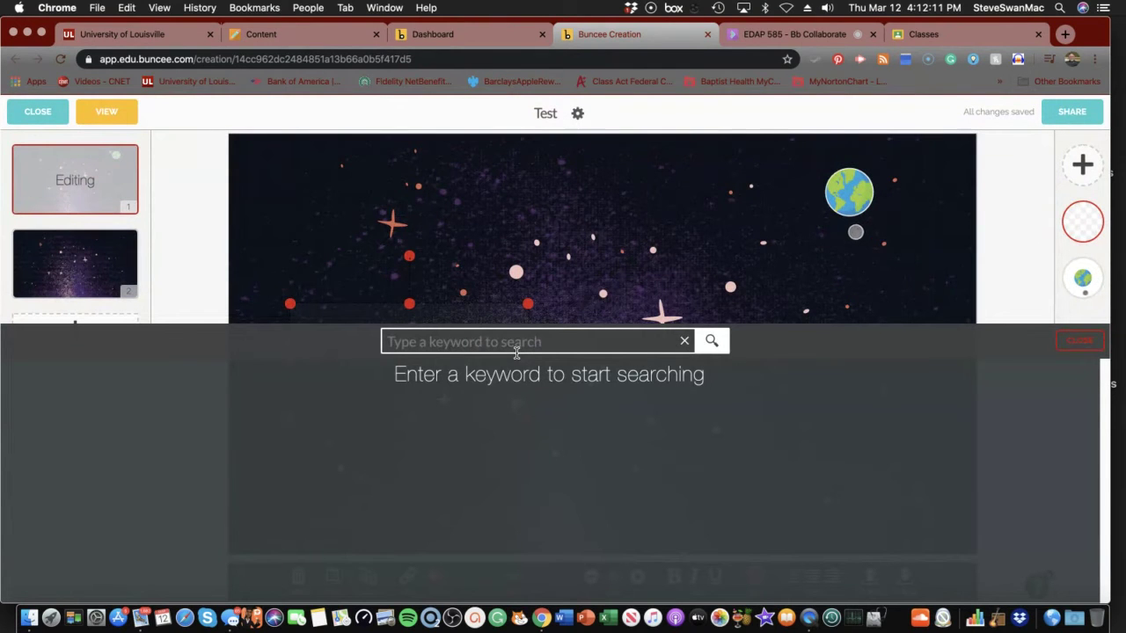
{"action": "type", "text": "pplanets"}
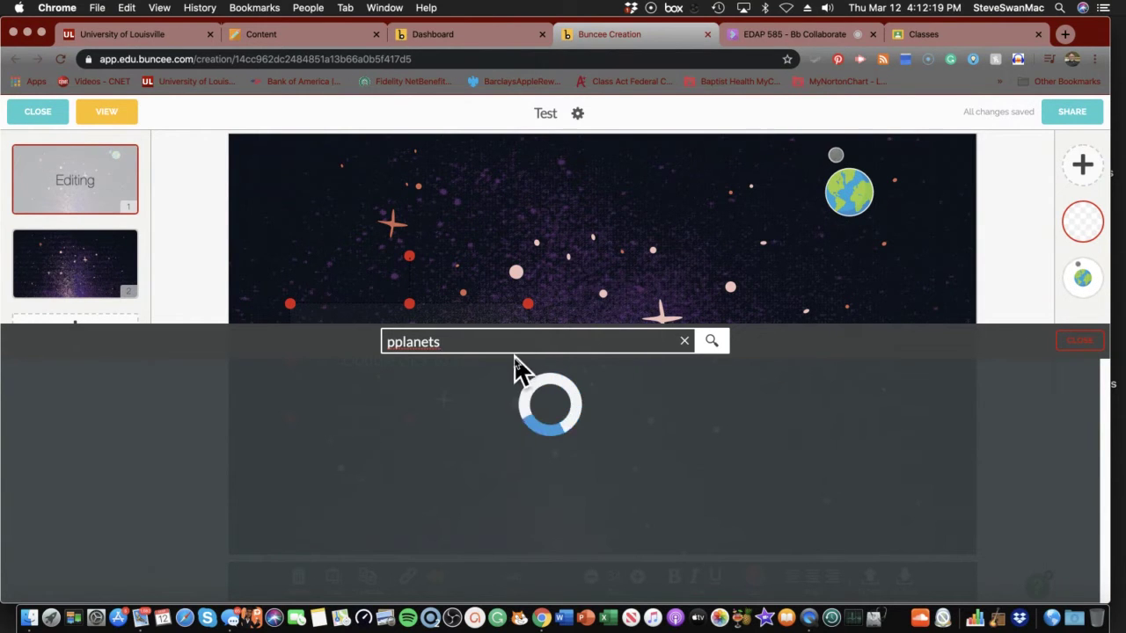
{"action": "left_click", "coordinate": [395, 343]}
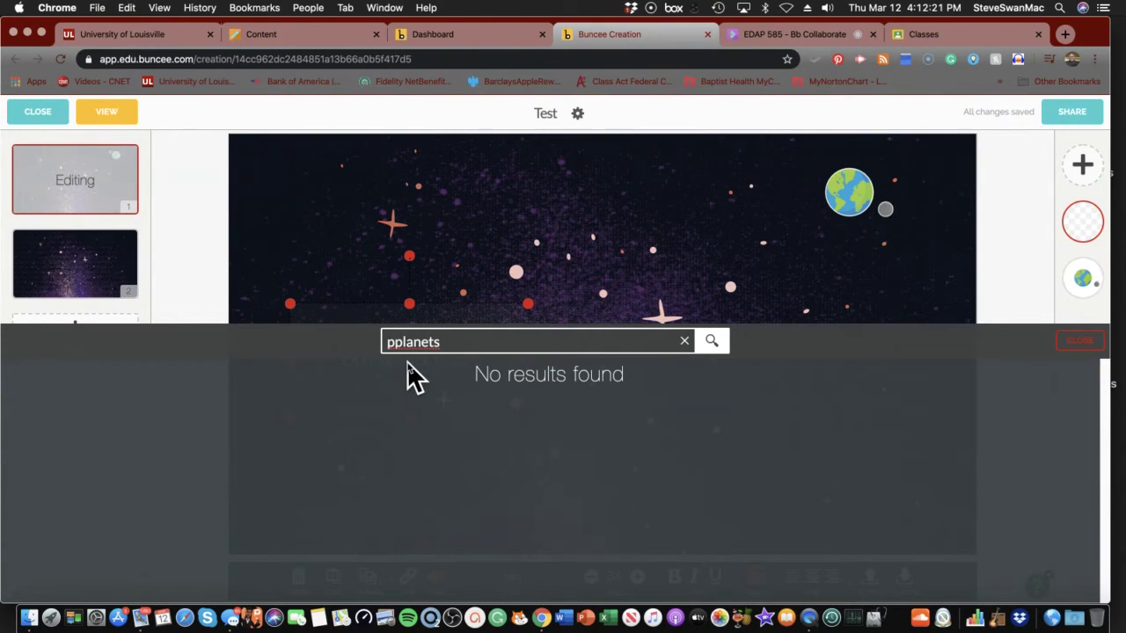
{"action": "key", "text": "BackSpace"}
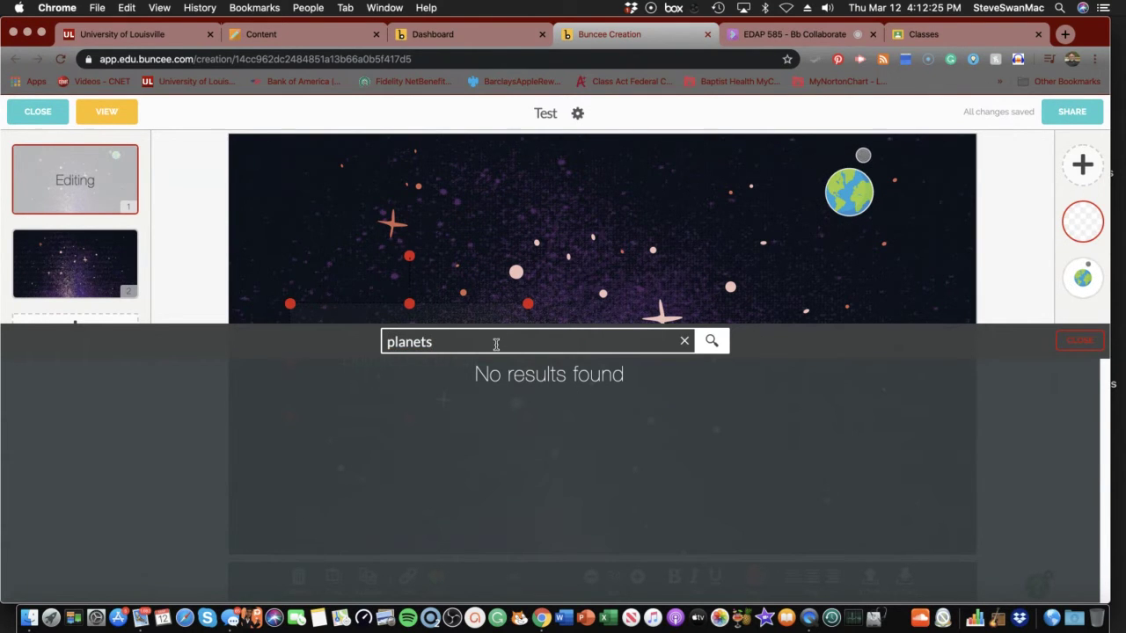
{"action": "key", "text": "Return"}
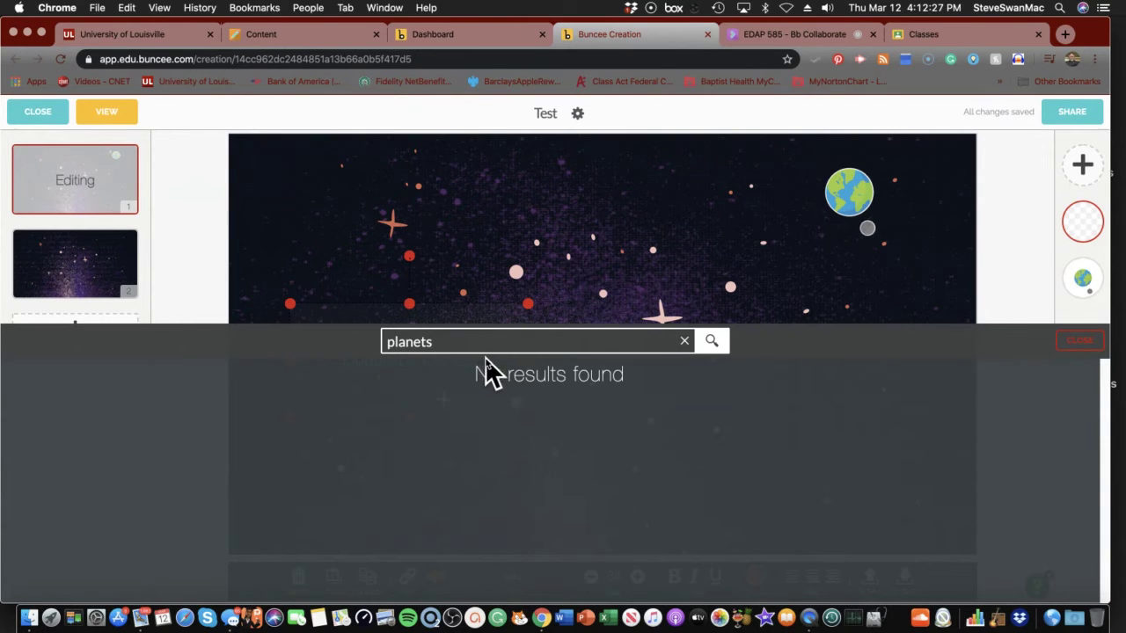
- Replace the keyword in the YouTube video search with "space" and run the search
{"action": "left_click", "coordinate": [471, 345]}
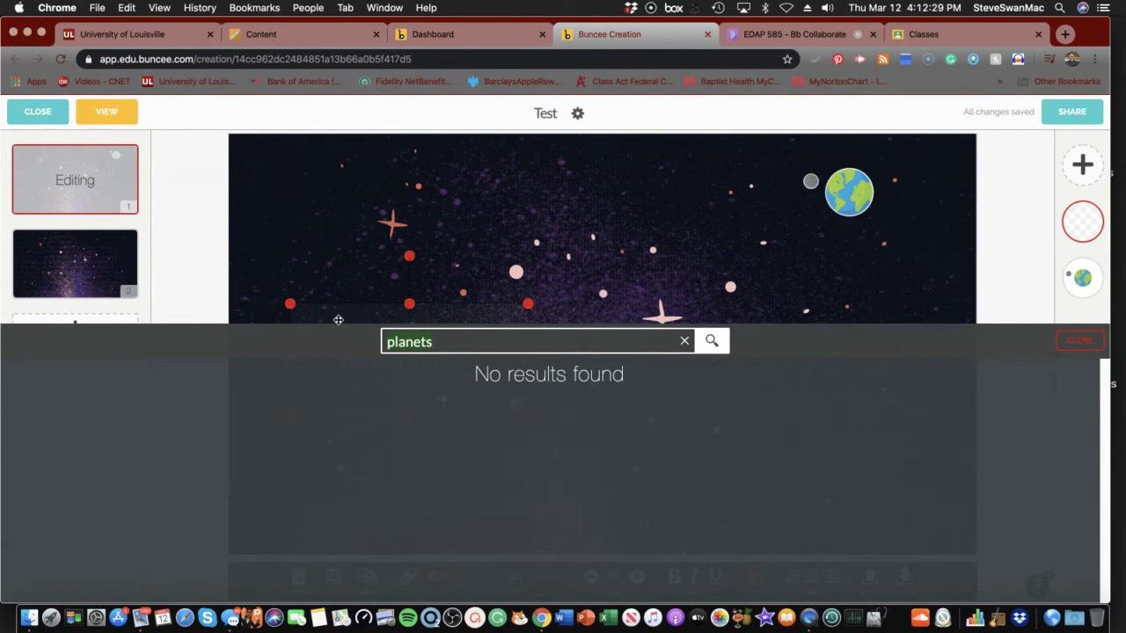
{"action": "type", "text": "space"}
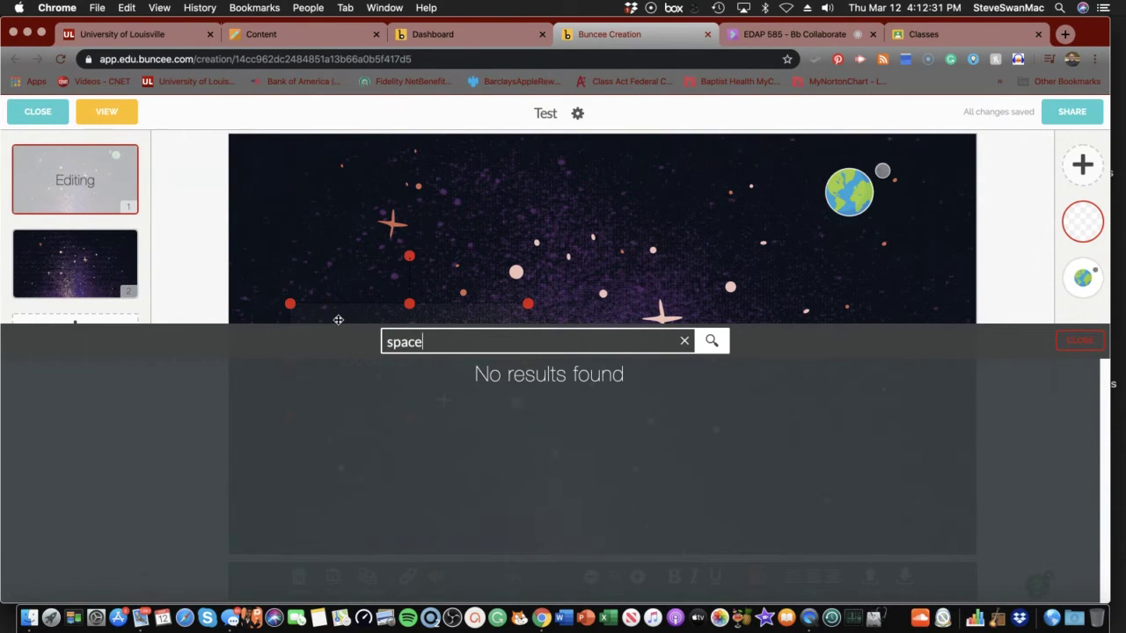
{"action": "key", "text": "Return"}
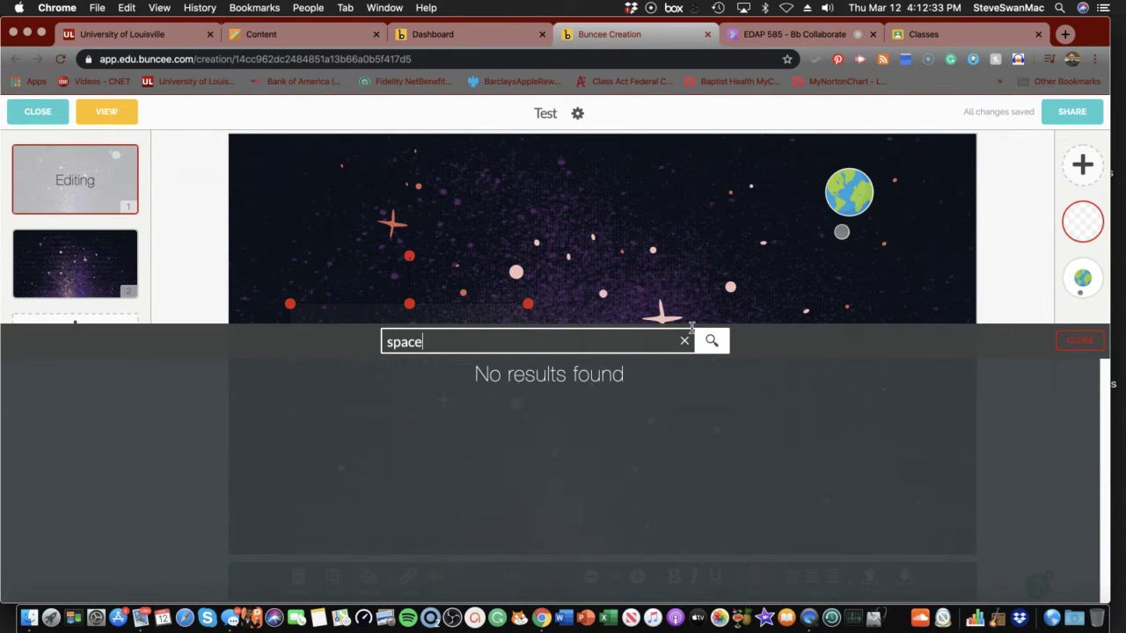
{"action": "left_click", "coordinate": [712, 341]}
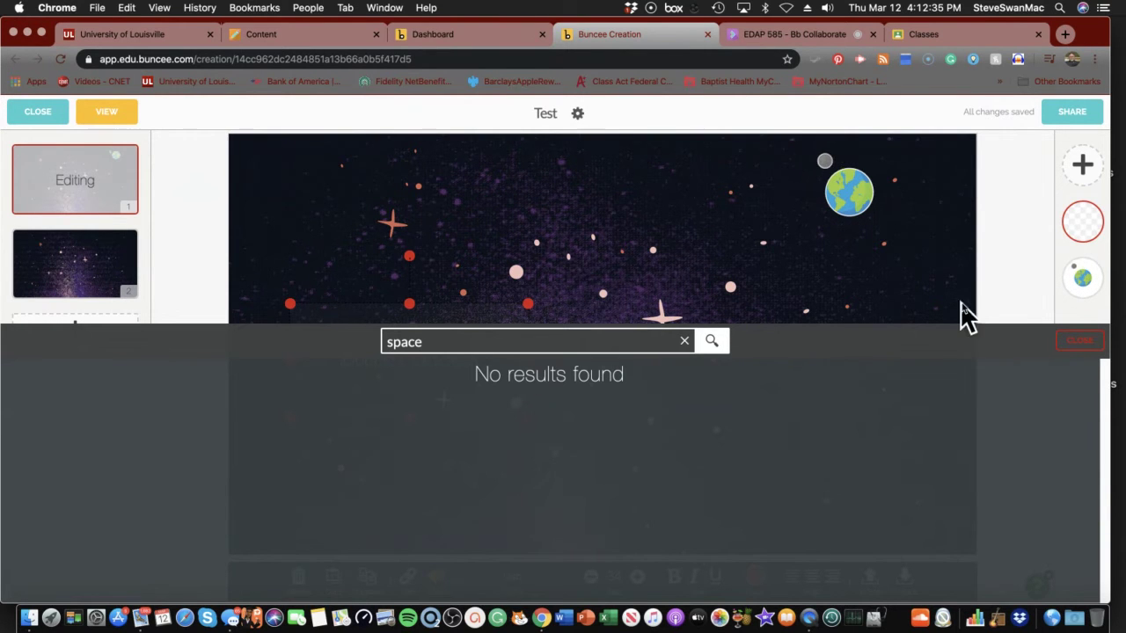
- Reopen the Media Palette's YouTube video search, look for "space" again, and clear the keyword
{"action": "left_click", "coordinate": [1082, 166]}
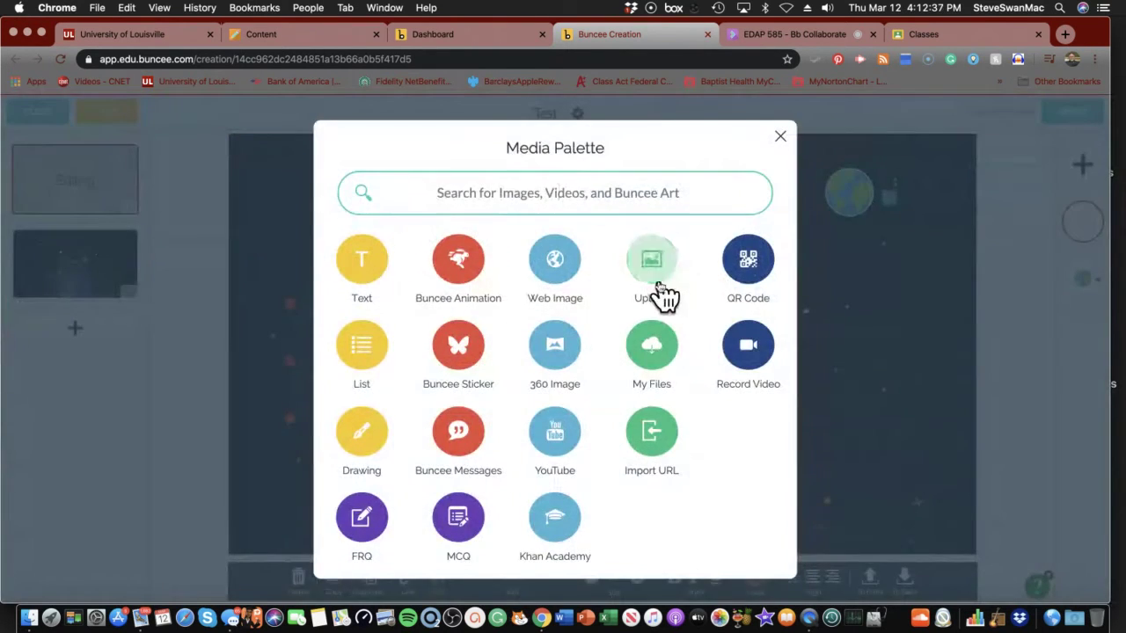
{"action": "left_click", "coordinate": [547, 435]}
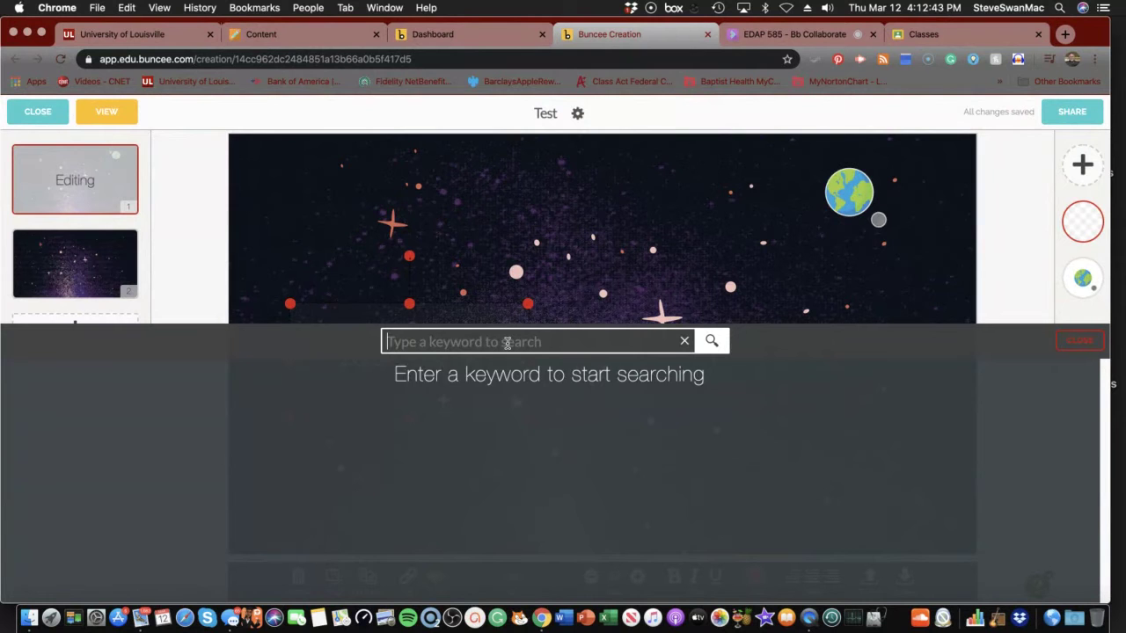
{"action": "type", "text": "space"}
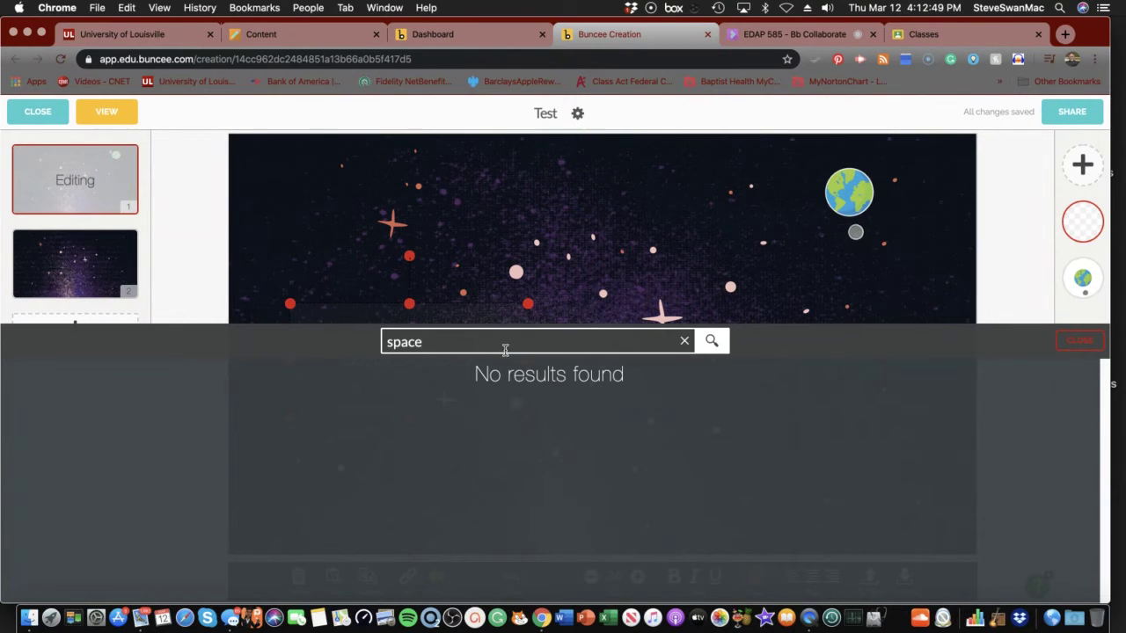
{"action": "left_click_drag", "start_coordinate": [505, 349], "coordinate": [369, 340]}
{"action": "key", "text": "BackSpace"}
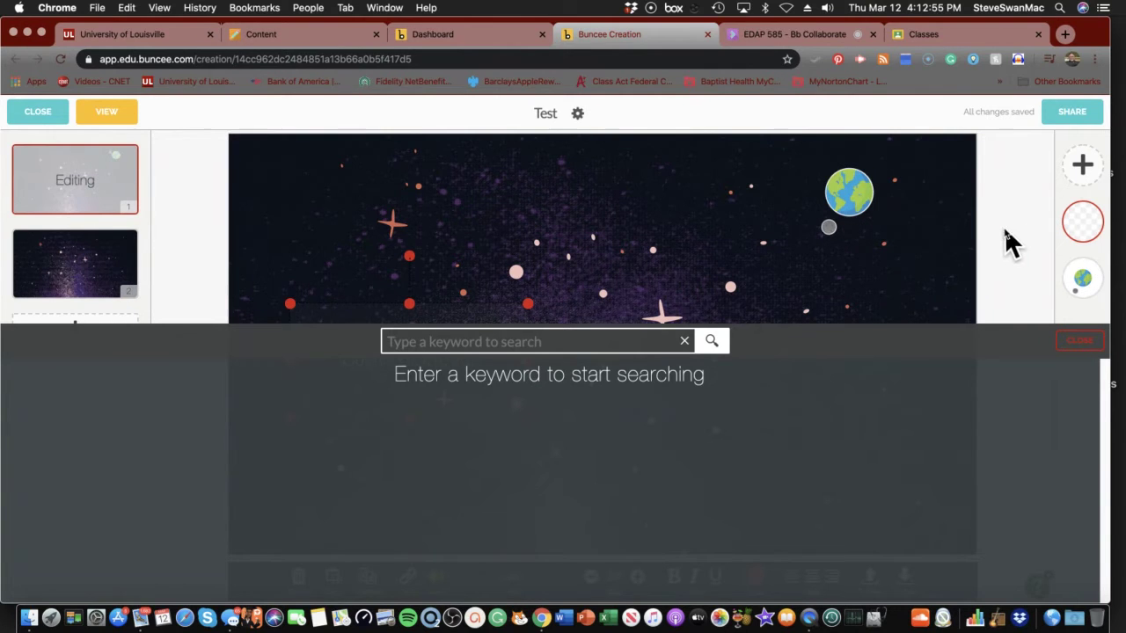
- Search the Media Palette's 360 images for "planets"
{"action": "left_click", "coordinate": [1084, 166]}
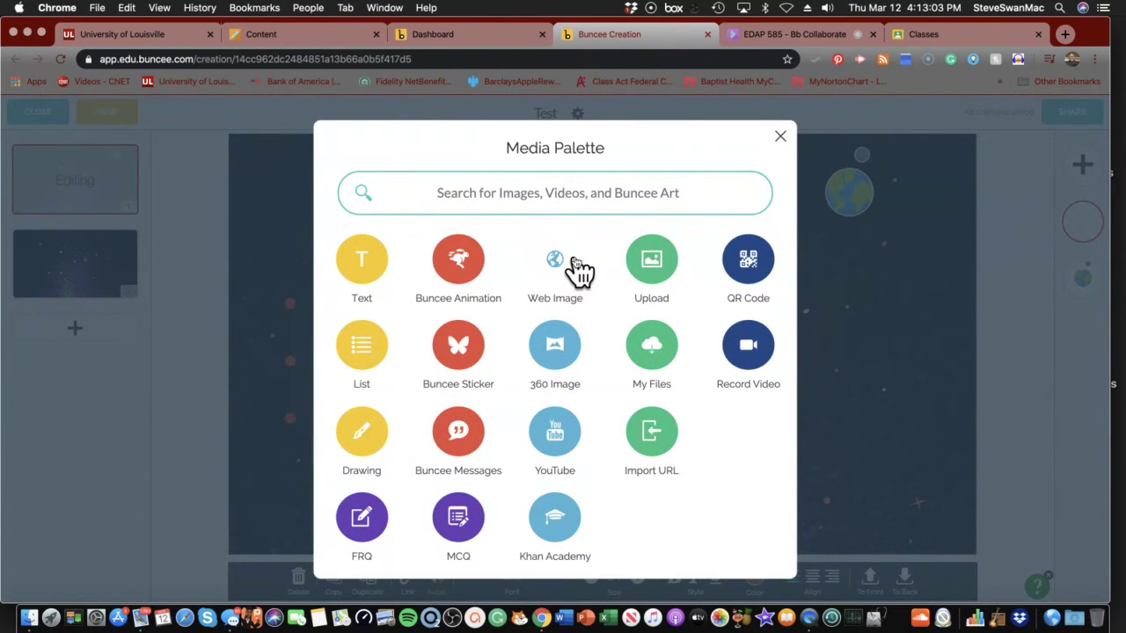
{"action": "left_click", "coordinate": [555, 352]}
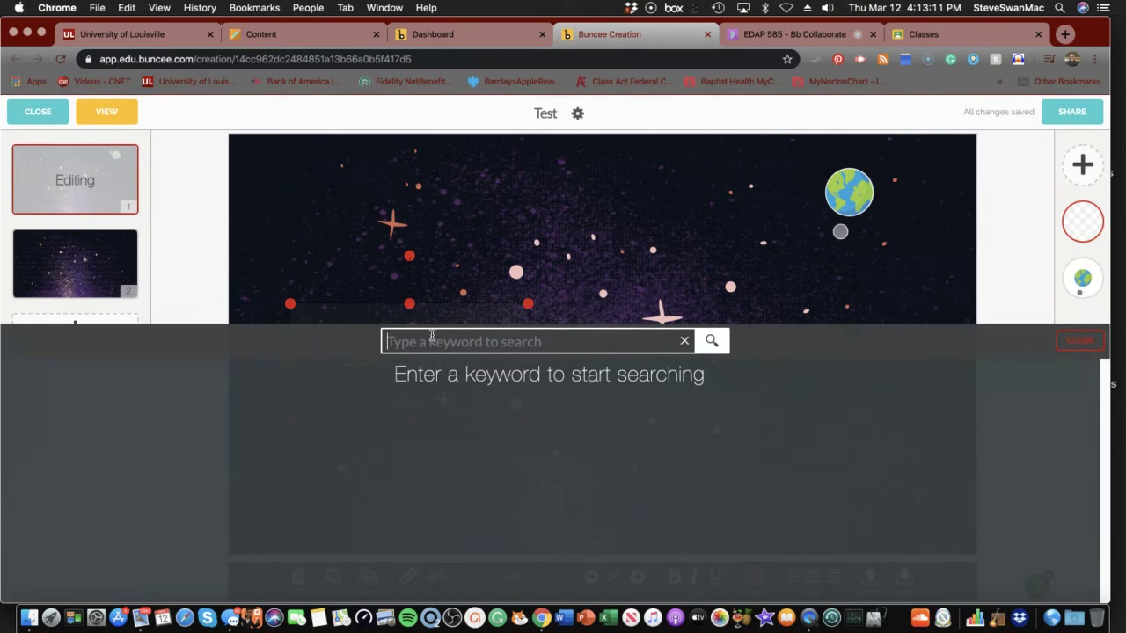
{"action": "type", "text": "planets"}
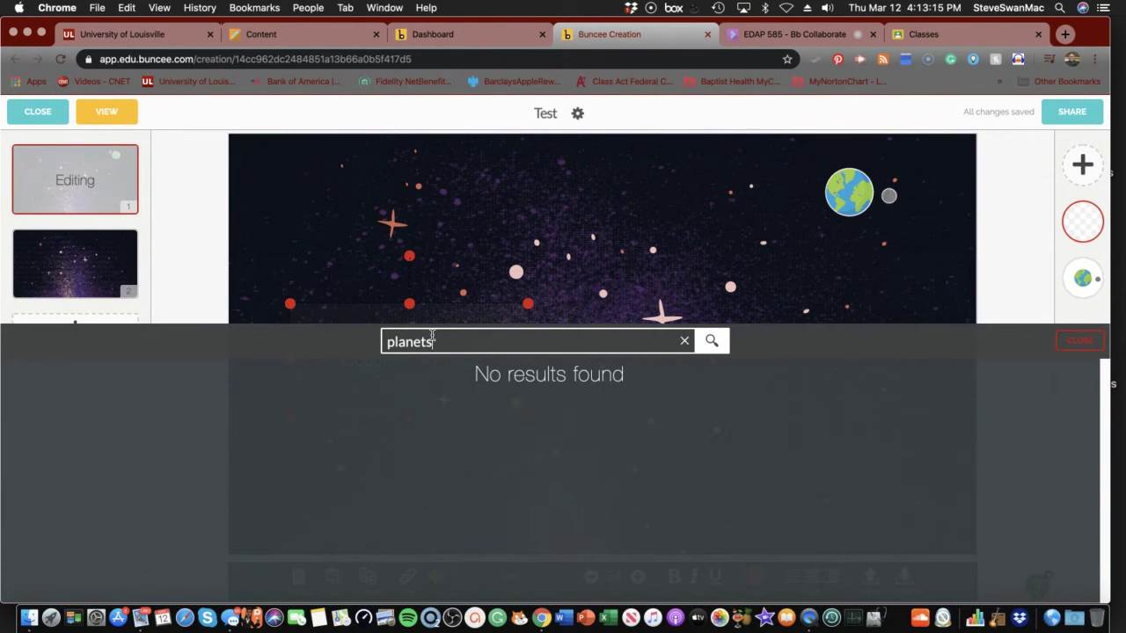
{"action": "key", "text": "Return"}
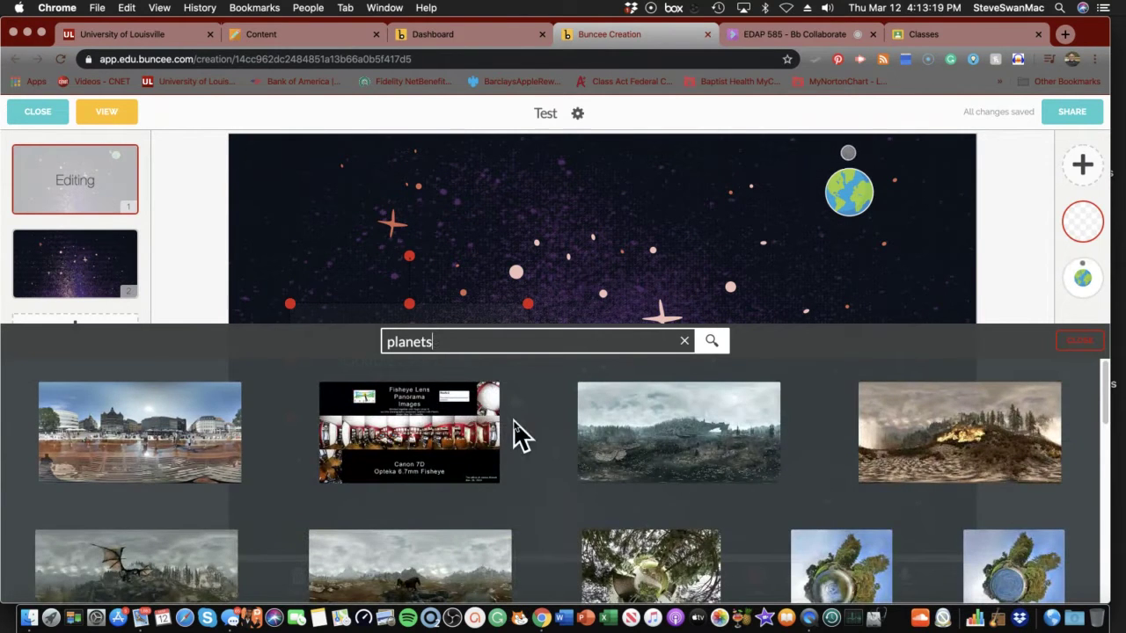
- Add the 360 image of a round, planet-like town with colourful buildings to the first slide's upper-left corner
{"action": "scroll", "coordinate": [515, 431], "scroll_direction": "down", "scroll_amount": 5}
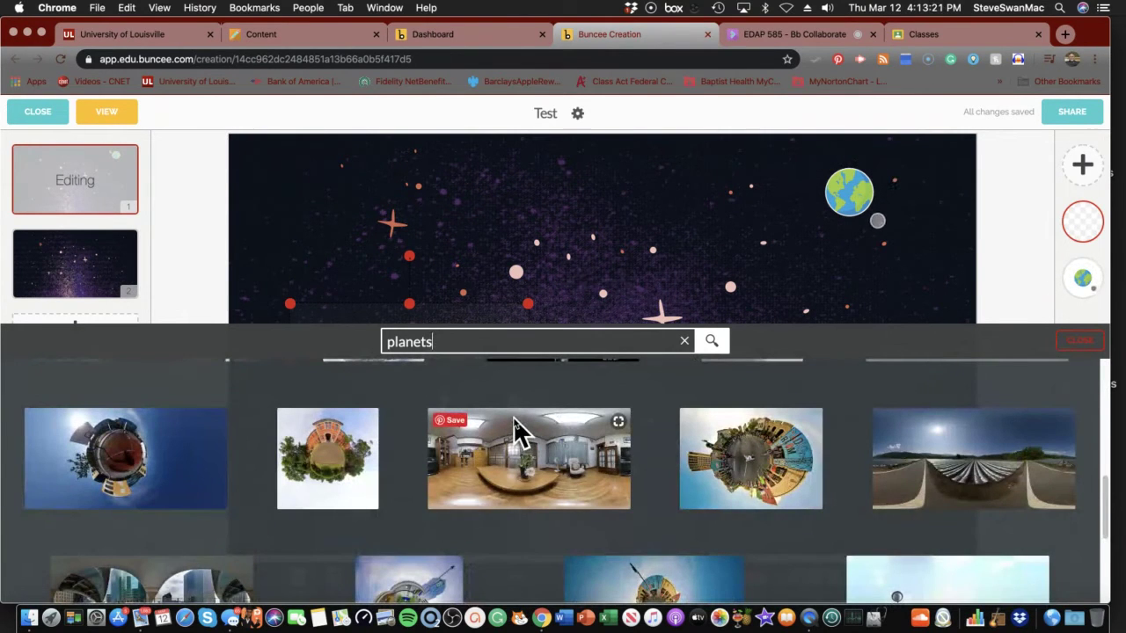
{"action": "scroll", "coordinate": [519, 432], "scroll_direction": "down", "scroll_amount": 1}
{"action": "scroll", "coordinate": [517, 427], "scroll_direction": "down", "scroll_amount": 1}
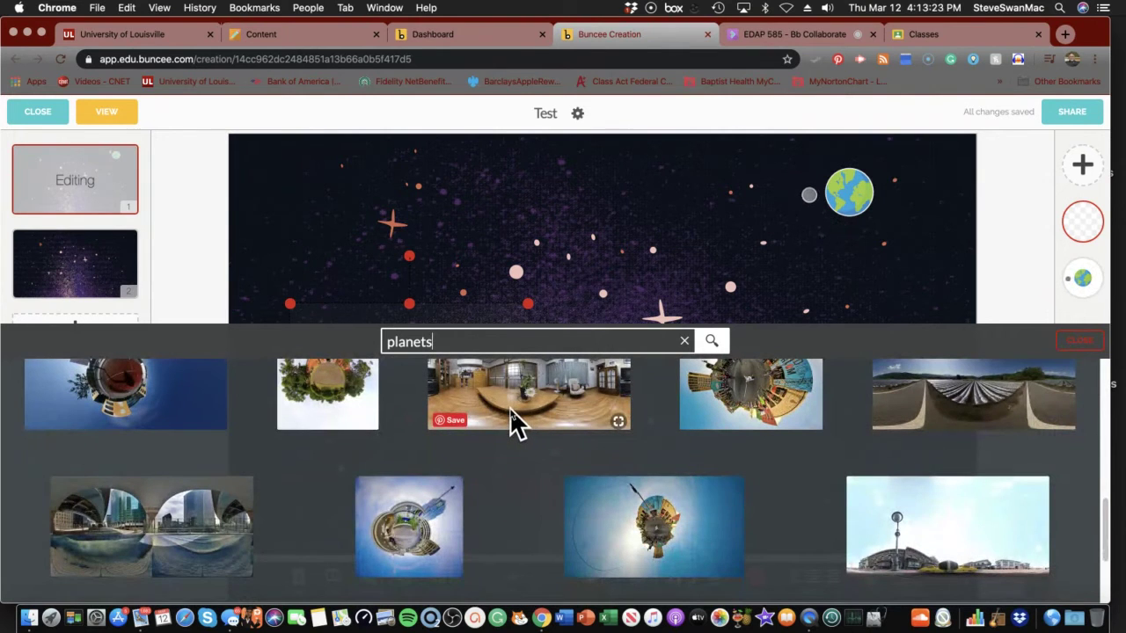
{"action": "scroll", "coordinate": [510, 407], "scroll_direction": "down", "scroll_amount": 3}
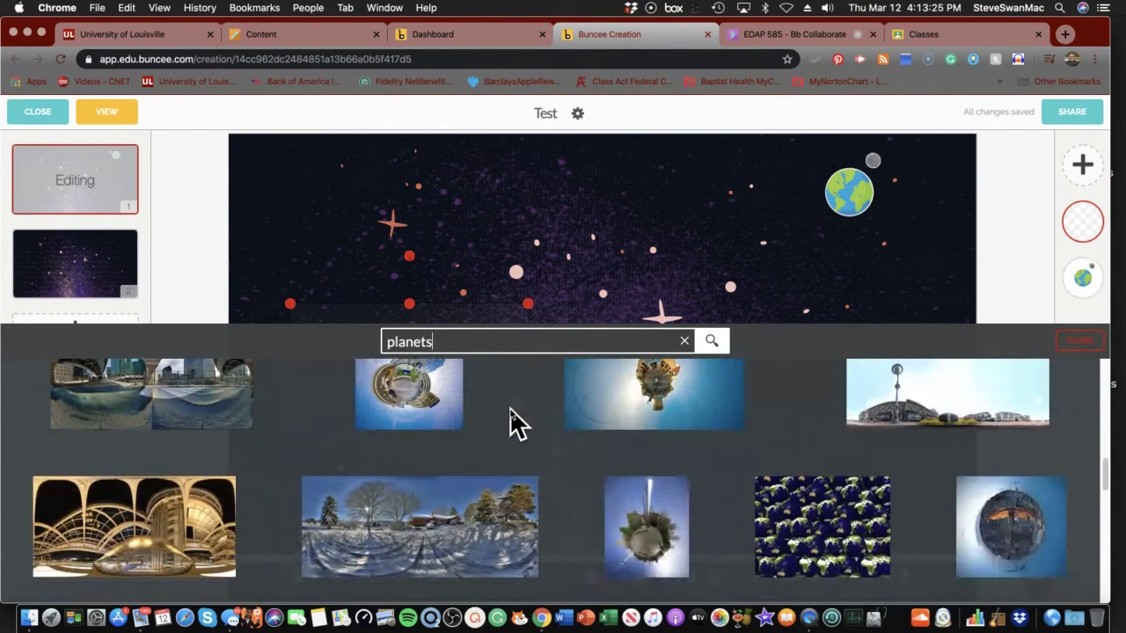
{"action": "scroll", "coordinate": [517, 423], "scroll_direction": "up", "scroll_amount": 4}
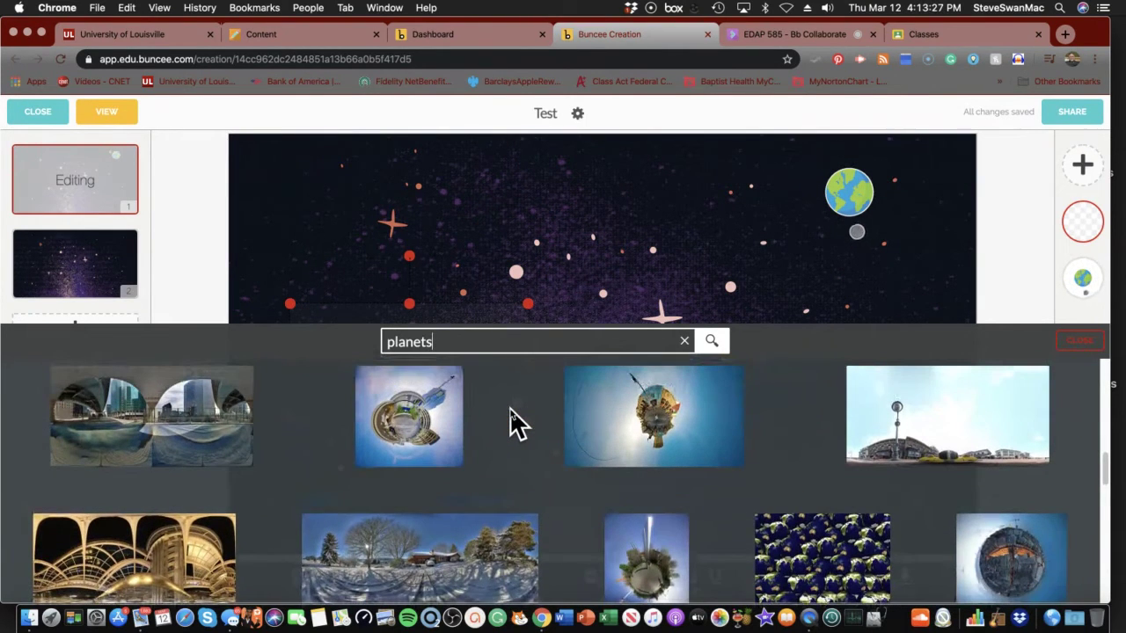
{"action": "scroll", "coordinate": [515, 425], "scroll_direction": "down", "scroll_amount": 1}
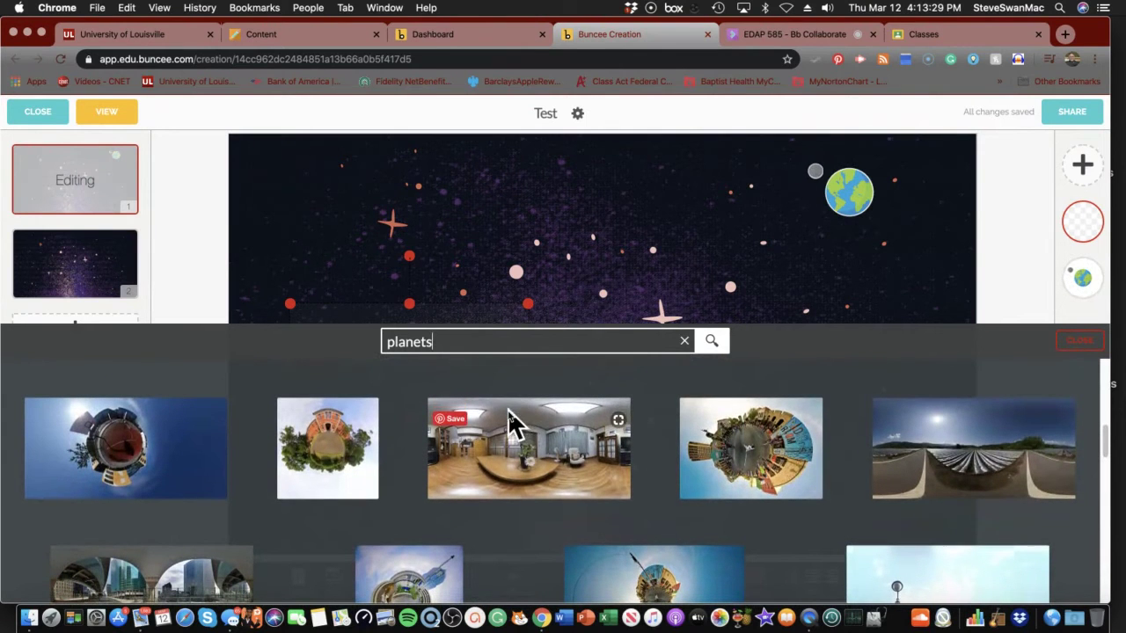
{"action": "left_click", "coordinate": [746, 447]}
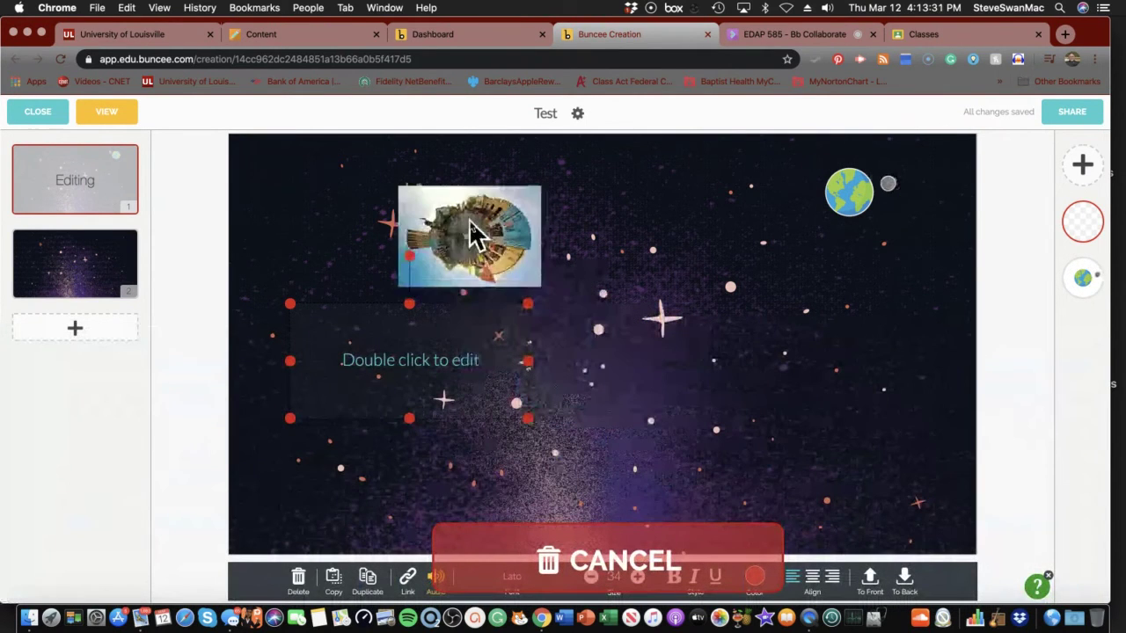
{"action": "left_click_drag", "start_coordinate": [472, 234], "coordinate": [335, 199]}
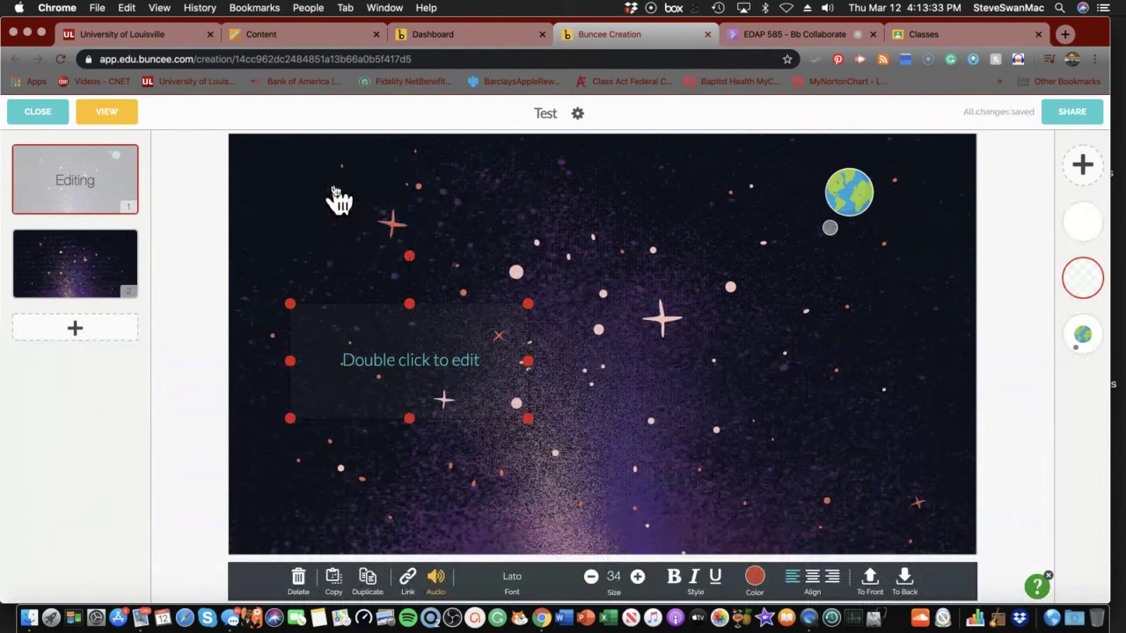
{"action": "left_click", "coordinate": [361, 211]}
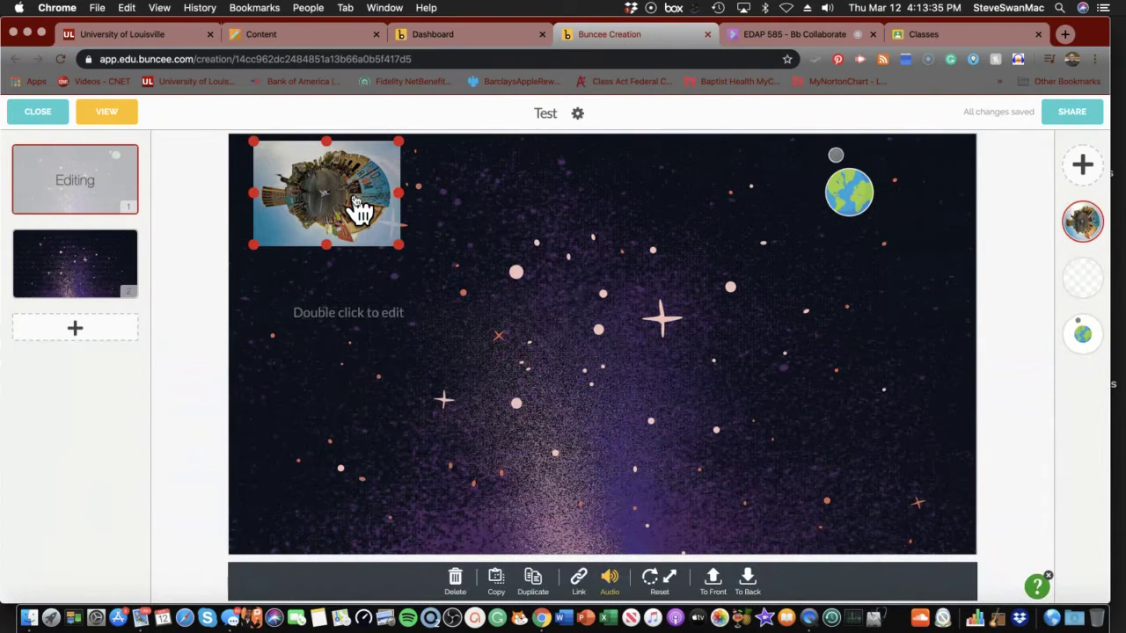
- Set the empty text box's text color to white and enter "Let's look at Planets" in it
{"action": "left_click", "coordinate": [513, 329]}
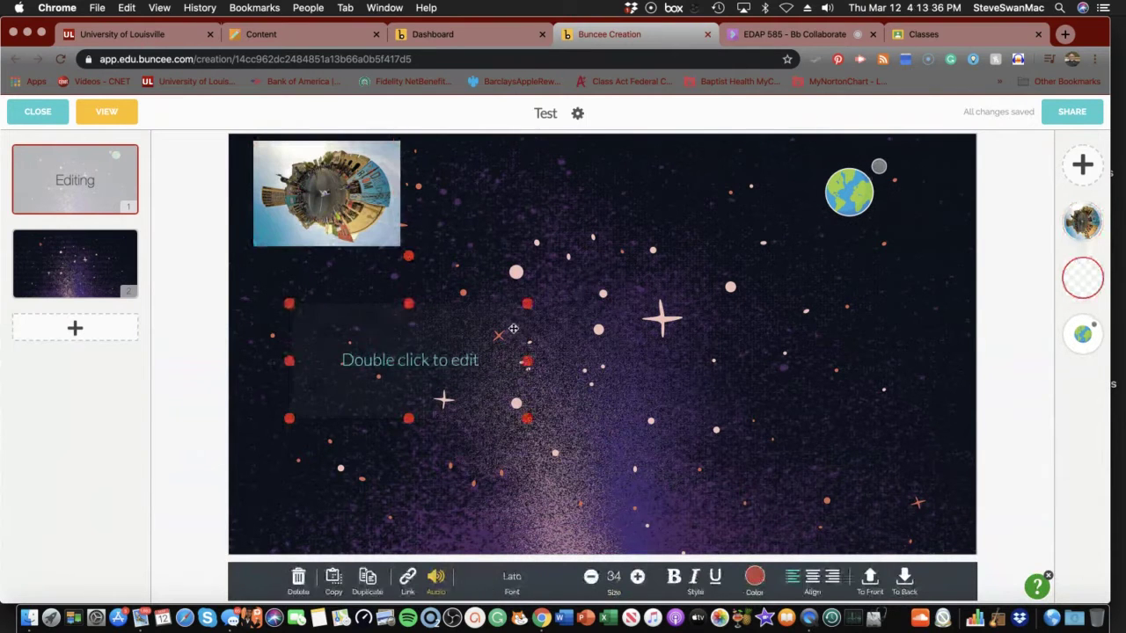
{"action": "double_click", "coordinate": [405, 364]}
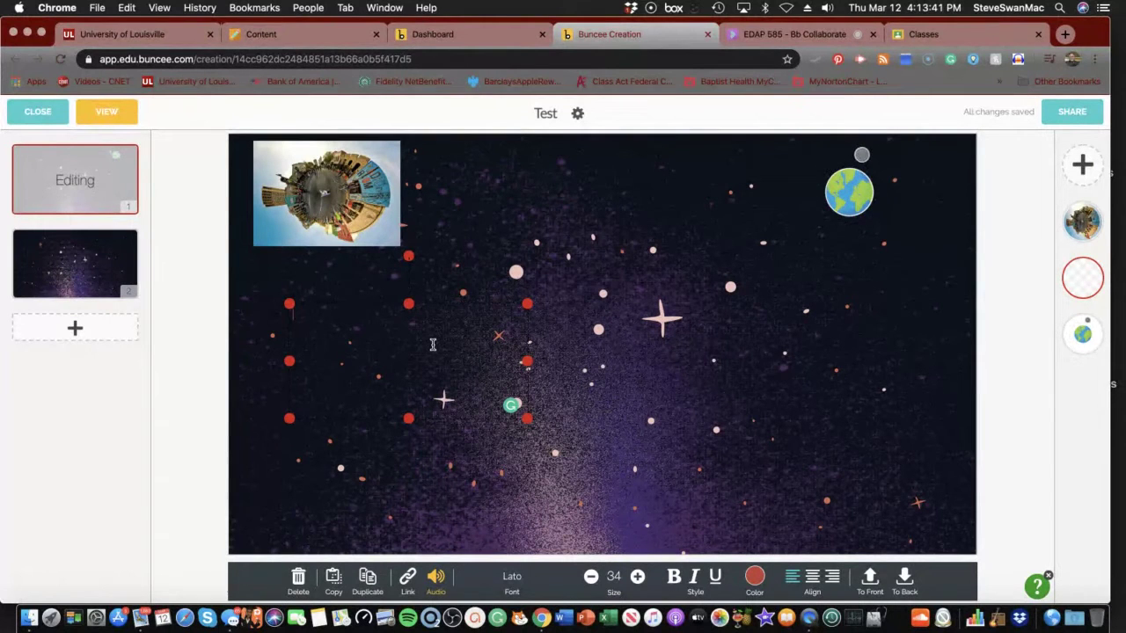
{"action": "left_click", "coordinate": [755, 581]}
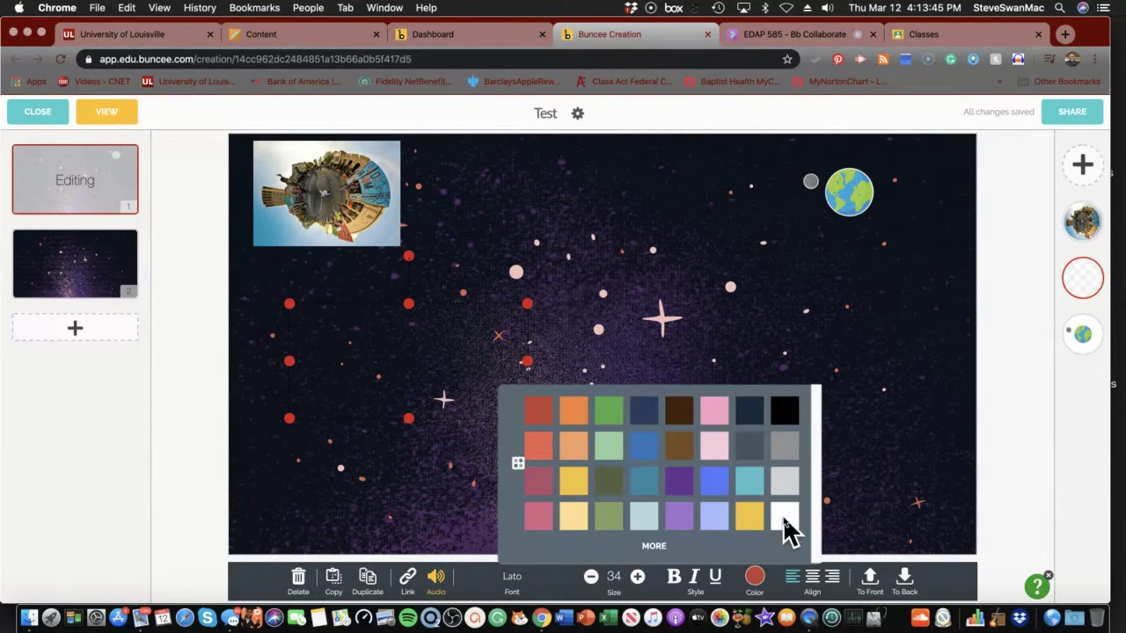
{"action": "left_click", "coordinate": [784, 518]}
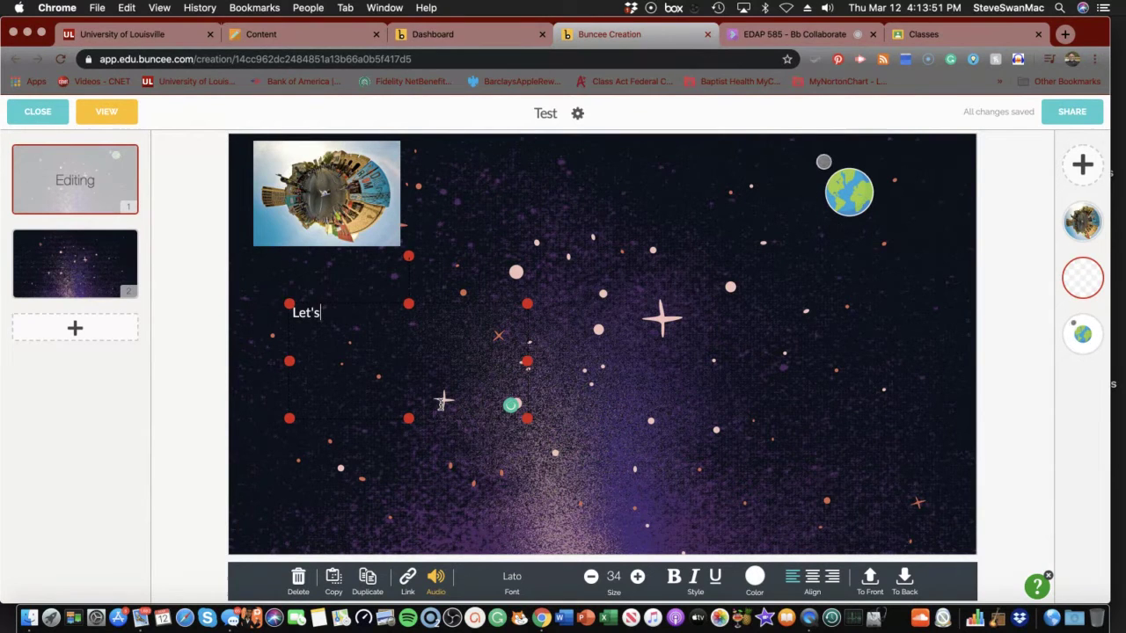
{"action": "type", "text": "look a"}
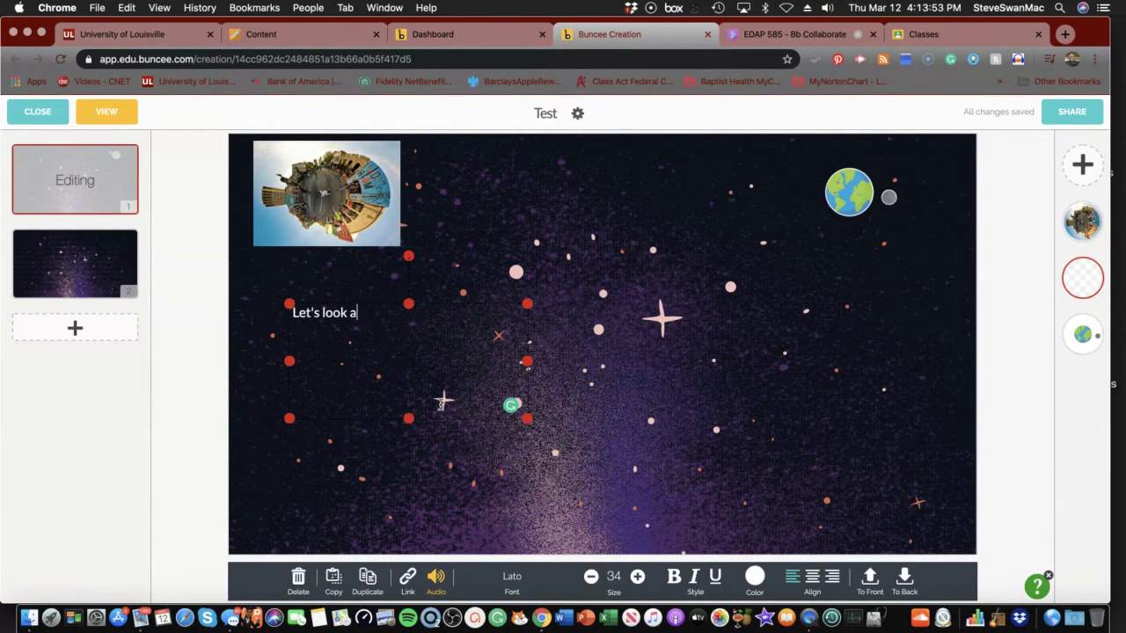
{"action": "type", "text": "t Planets"}
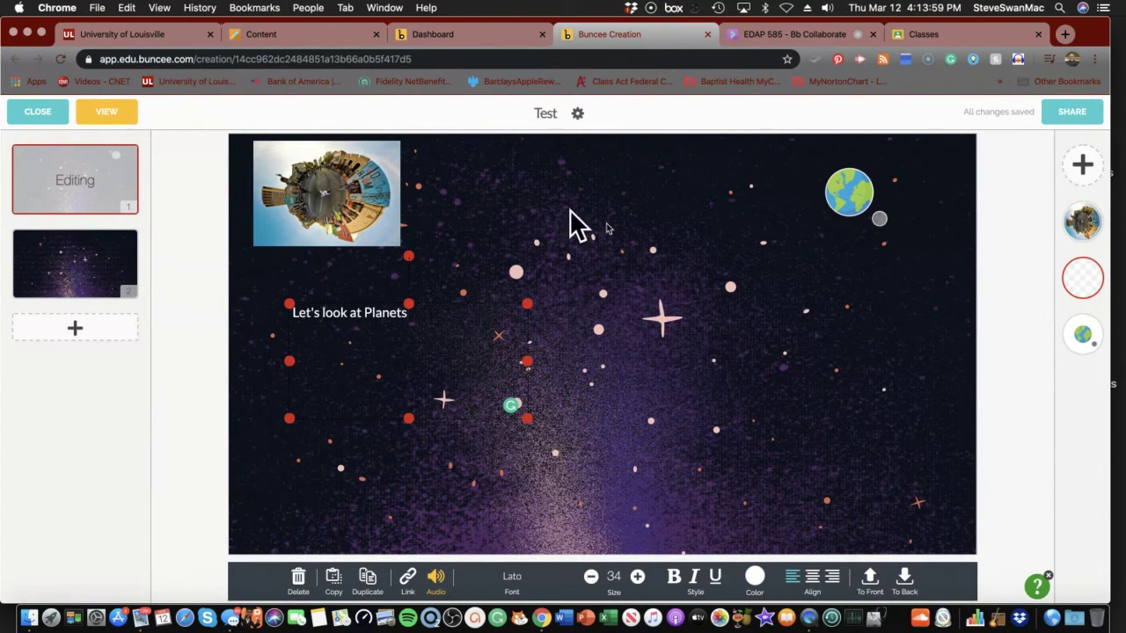
- Search the Media Palette's YouTube videos for "planets" once more
{"action": "left_click", "coordinate": [1085, 176]}
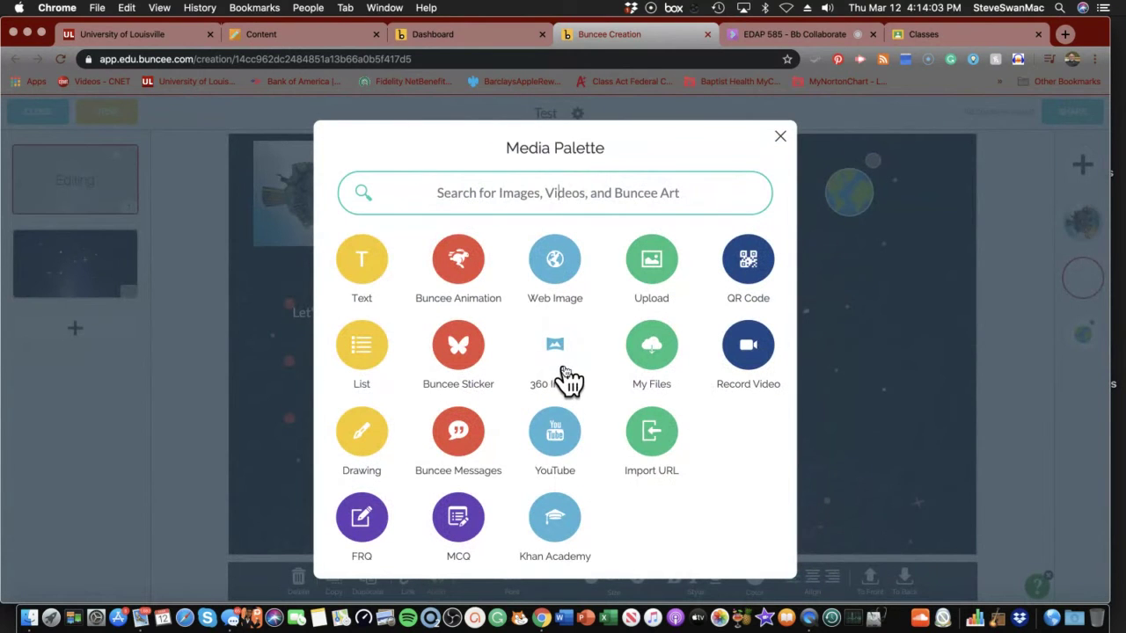
{"action": "left_click", "coordinate": [553, 455]}
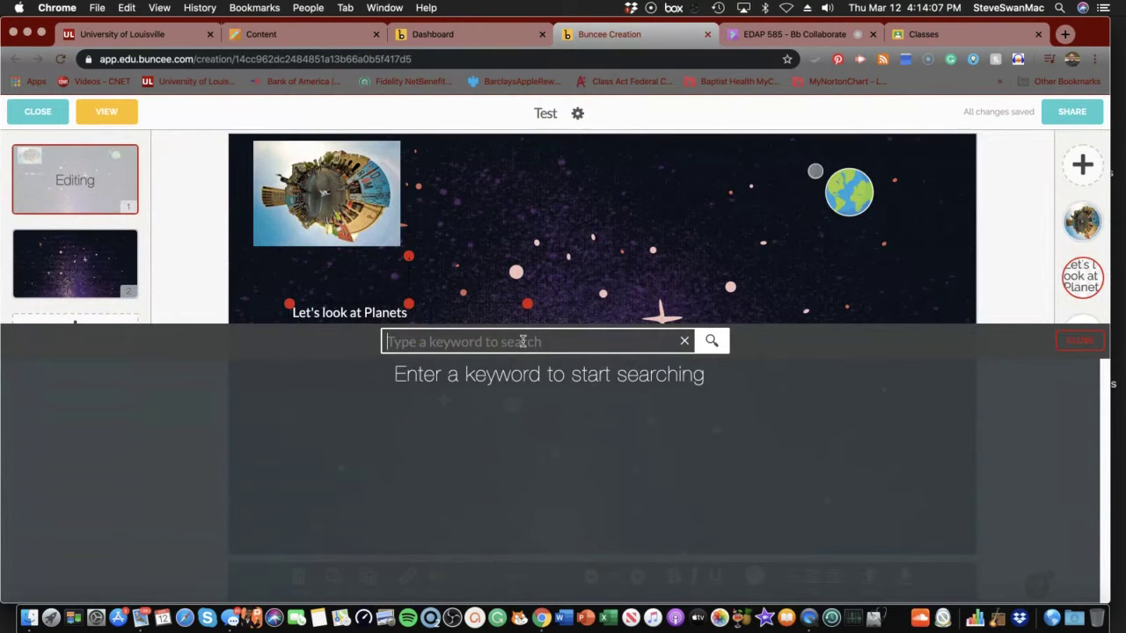
{"action": "type", "text": "planets"}
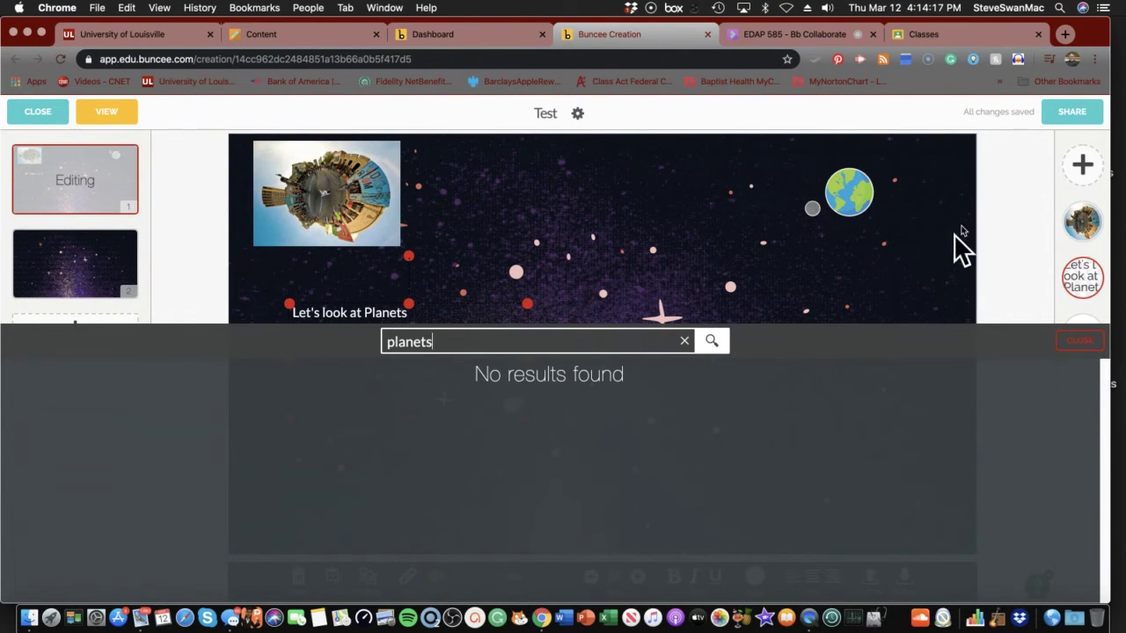
- Search web images for "planets" and place the Earth photo on a black background below the first slide's Earth animation
{"action": "left_click", "coordinate": [1083, 164]}
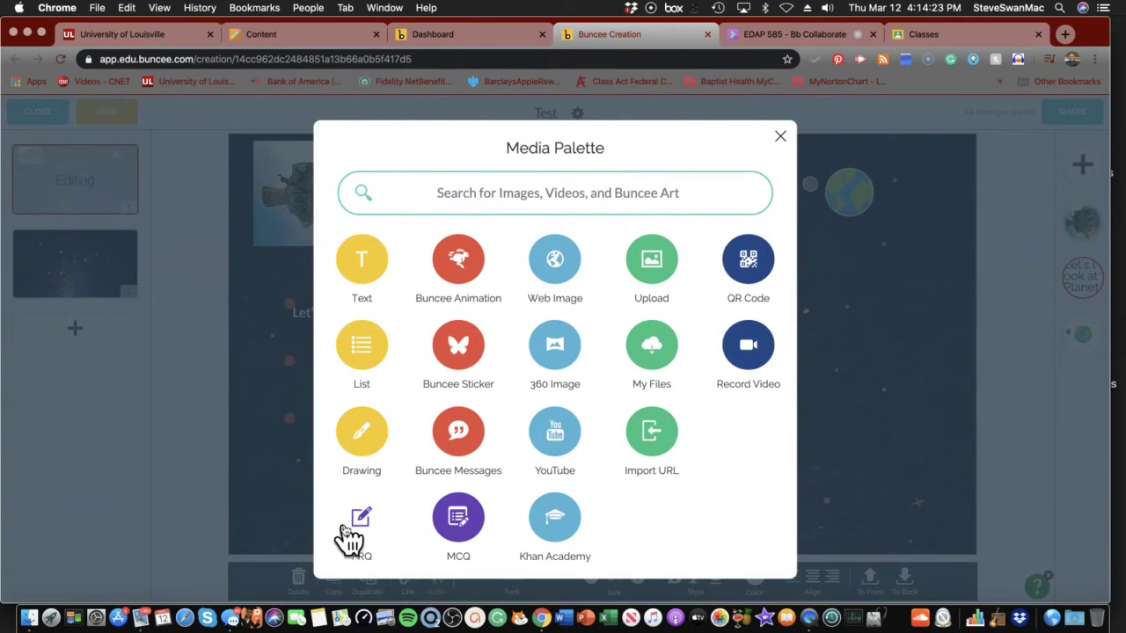
{"action": "left_click", "coordinate": [556, 274]}
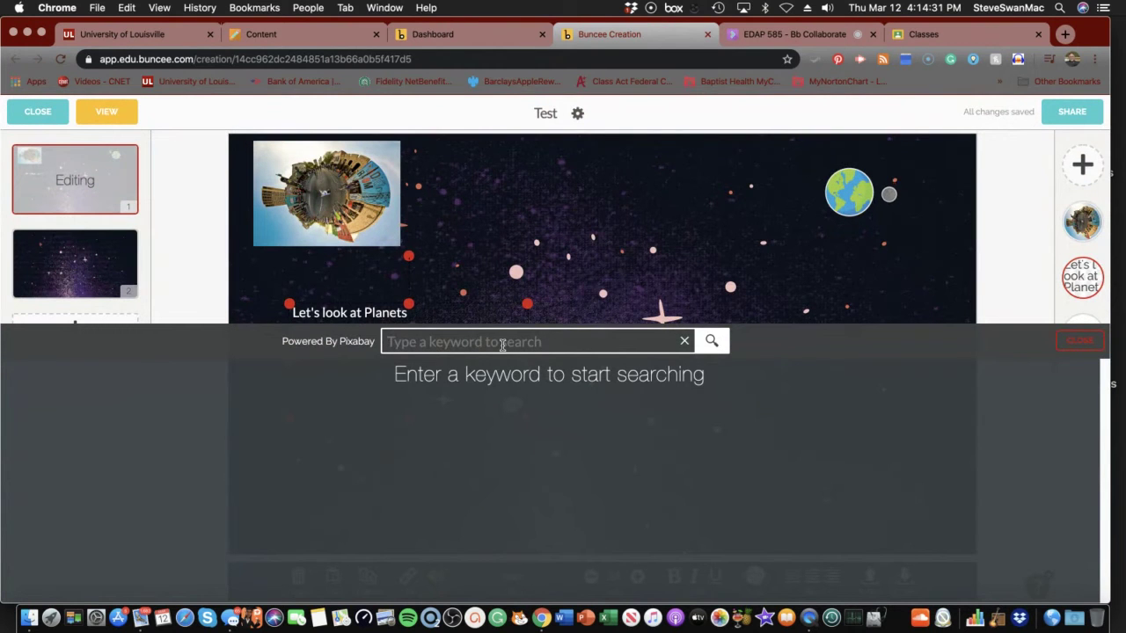
{"action": "type", "text": "planets"}
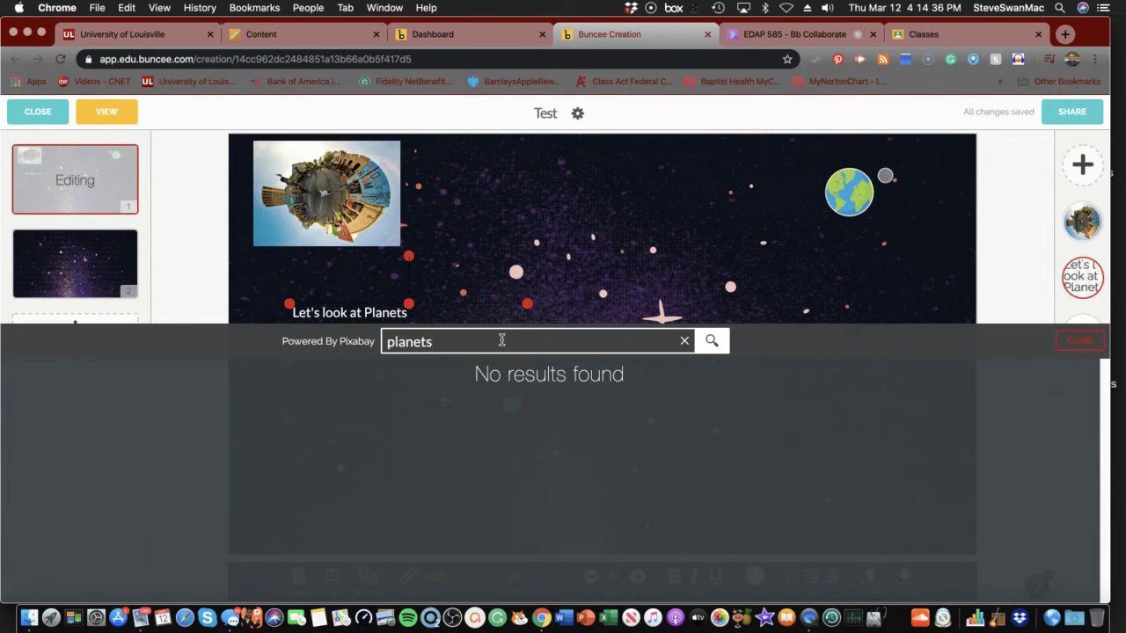
{"action": "key", "text": "Return"}
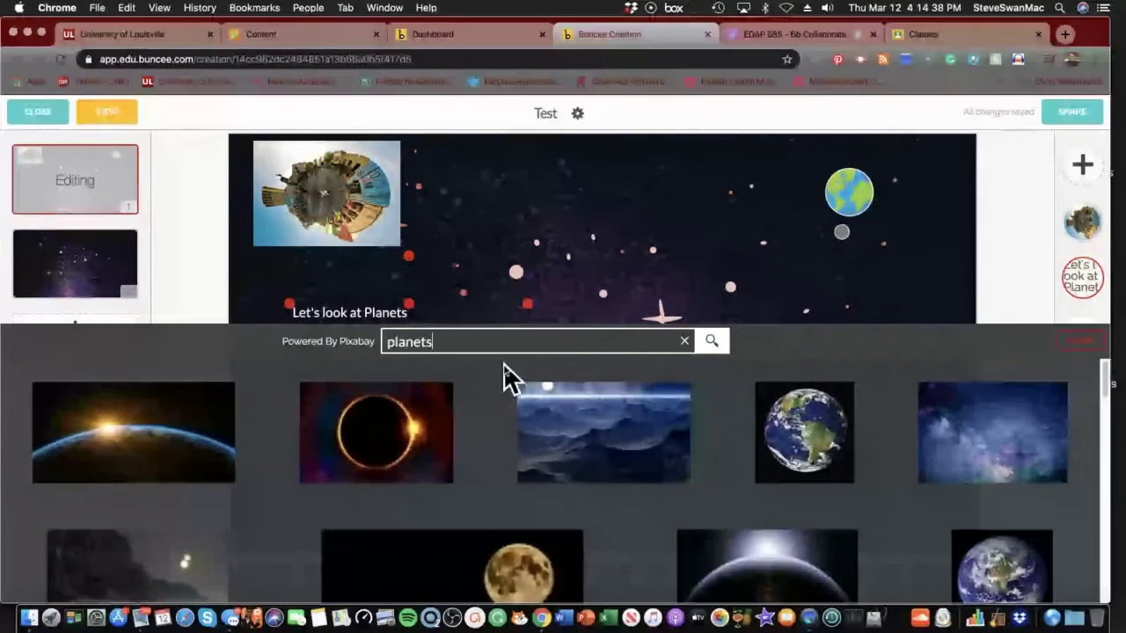
{"action": "left_click", "coordinate": [810, 459]}
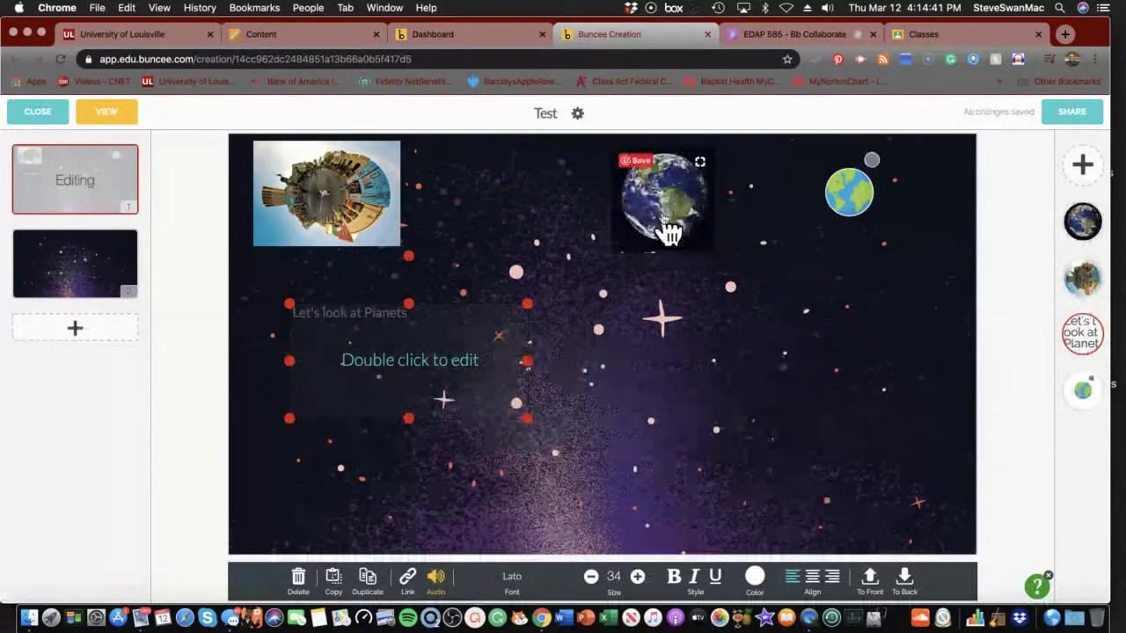
{"action": "left_click_drag", "start_coordinate": [670, 231], "coordinate": [876, 391]}
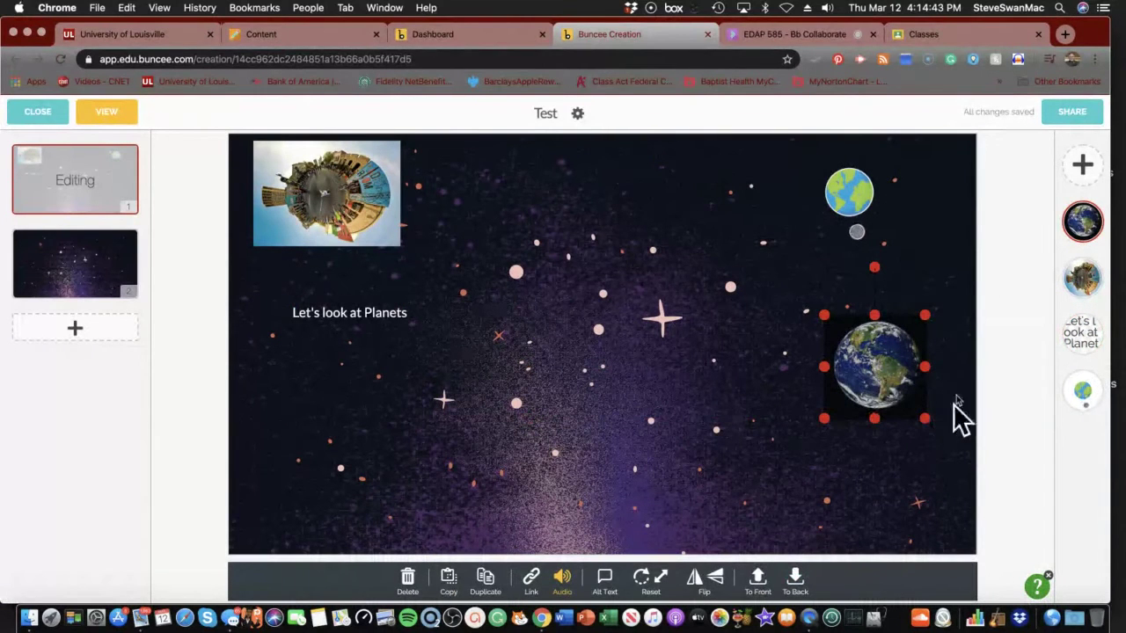
- Add a multiple-choice question to the first slide reading "What planet is this?" with answers Earth, Mars, Jupiter and Venus, keeping Earth as the correct one
{"action": "left_click", "coordinate": [1085, 164]}
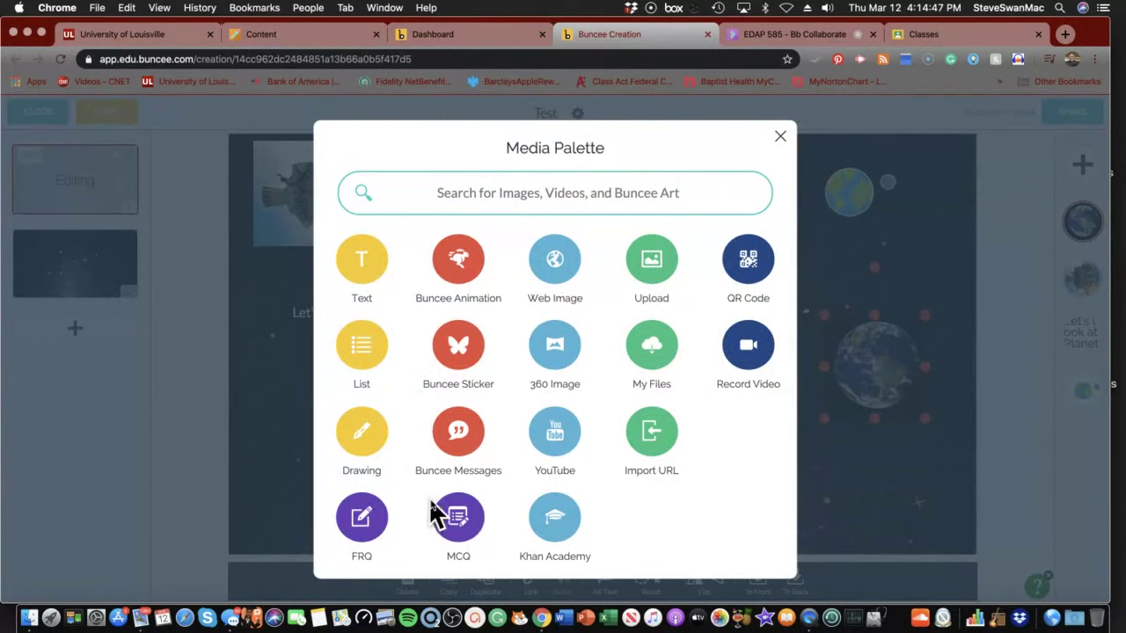
{"action": "left_click", "coordinate": [457, 527]}
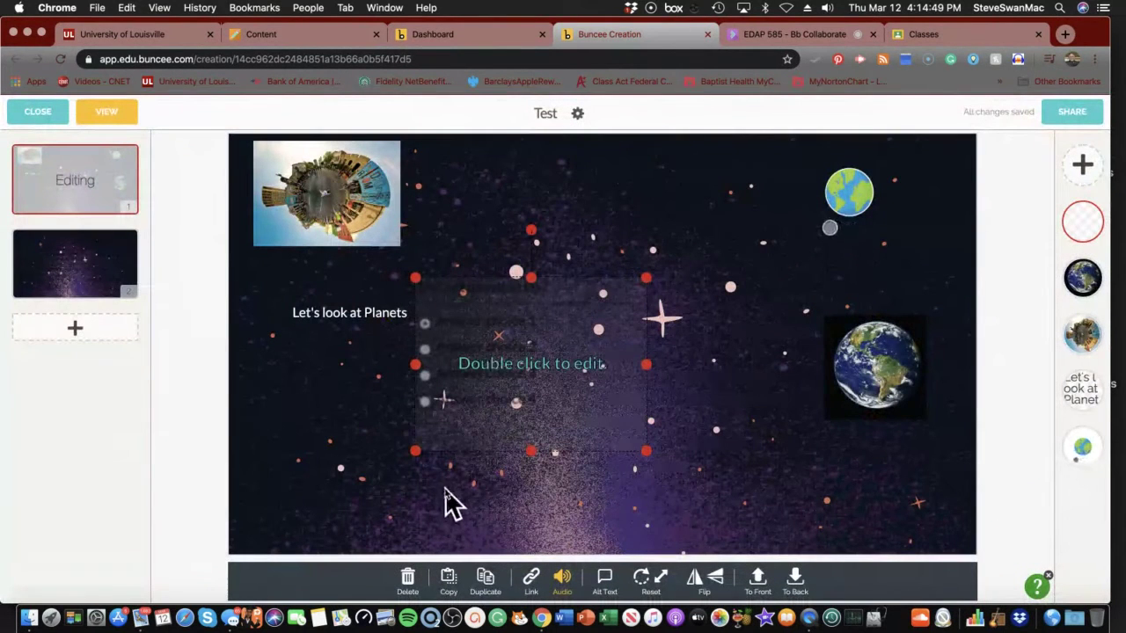
{"action": "double_click", "coordinate": [488, 367]}
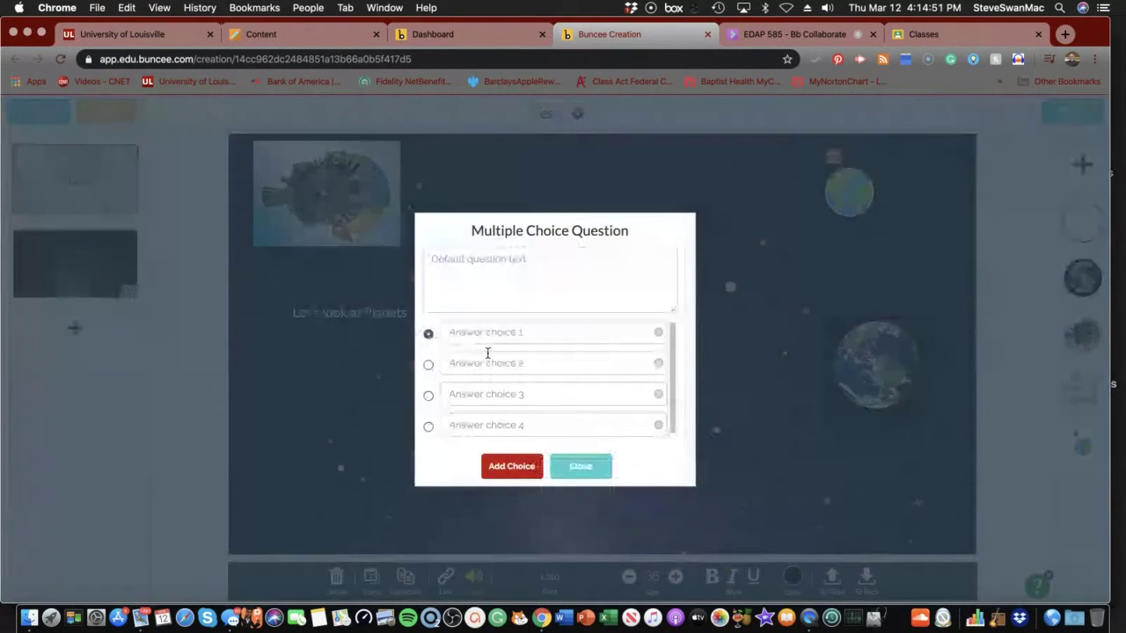
{"action": "left_click", "coordinate": [478, 259]}
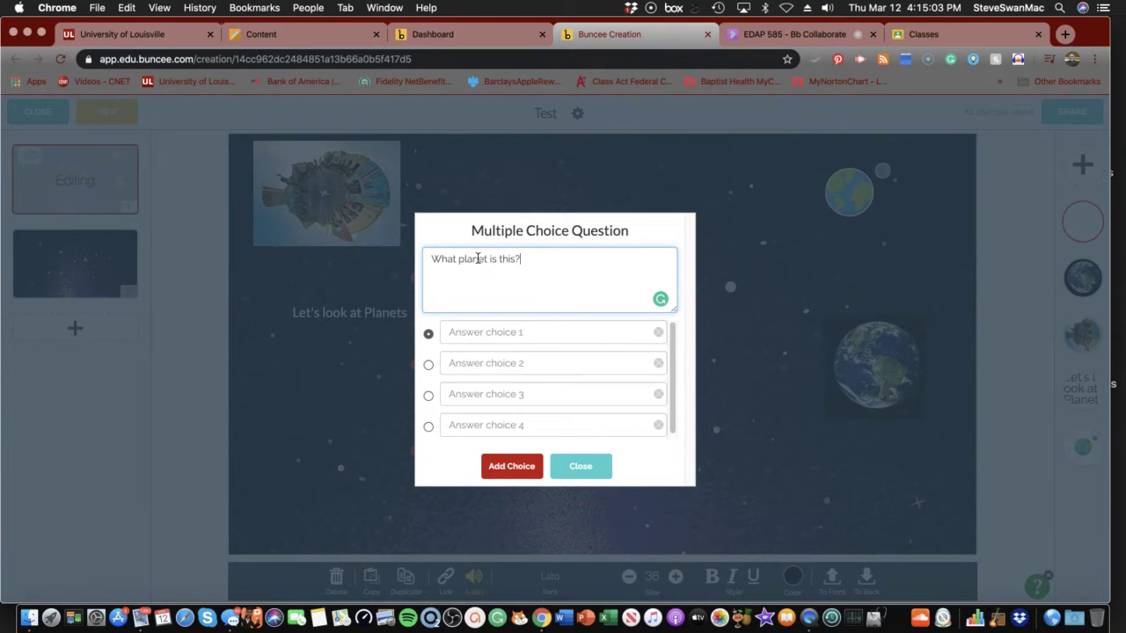
{"action": "left_click", "coordinate": [490, 331]}
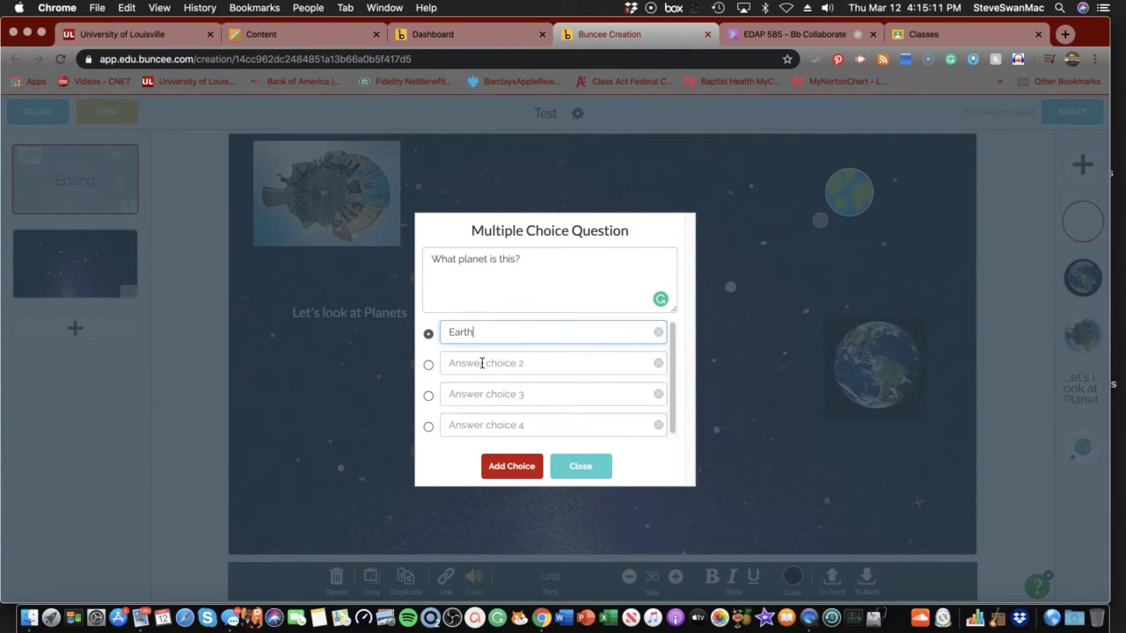
{"action": "left_click", "coordinate": [482, 363]}
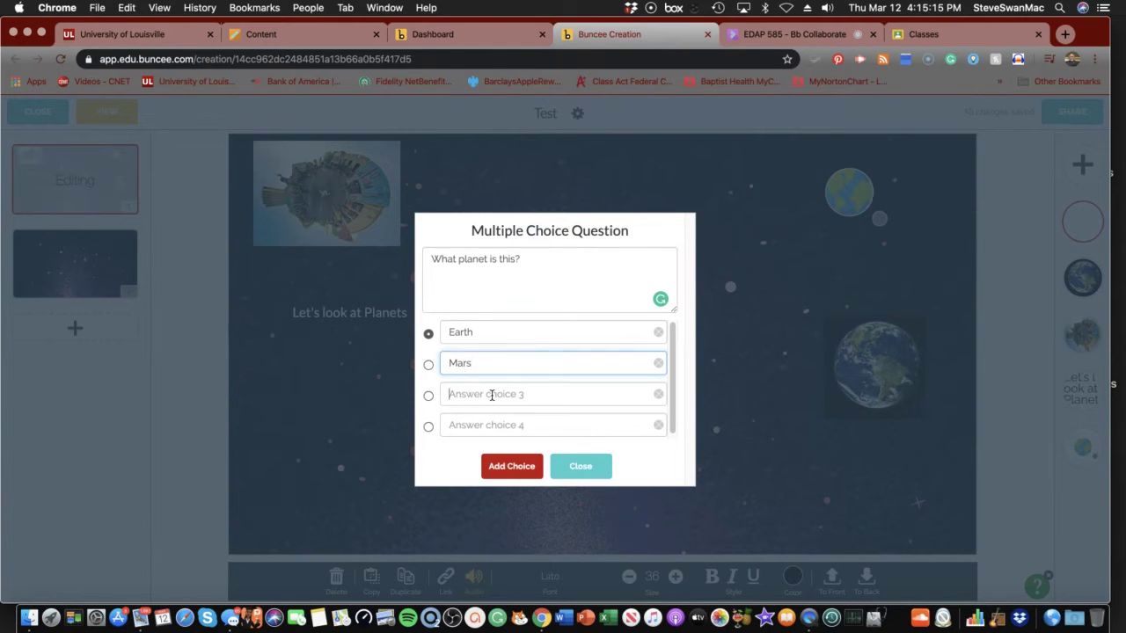
{"action": "left_click", "coordinate": [491, 395]}
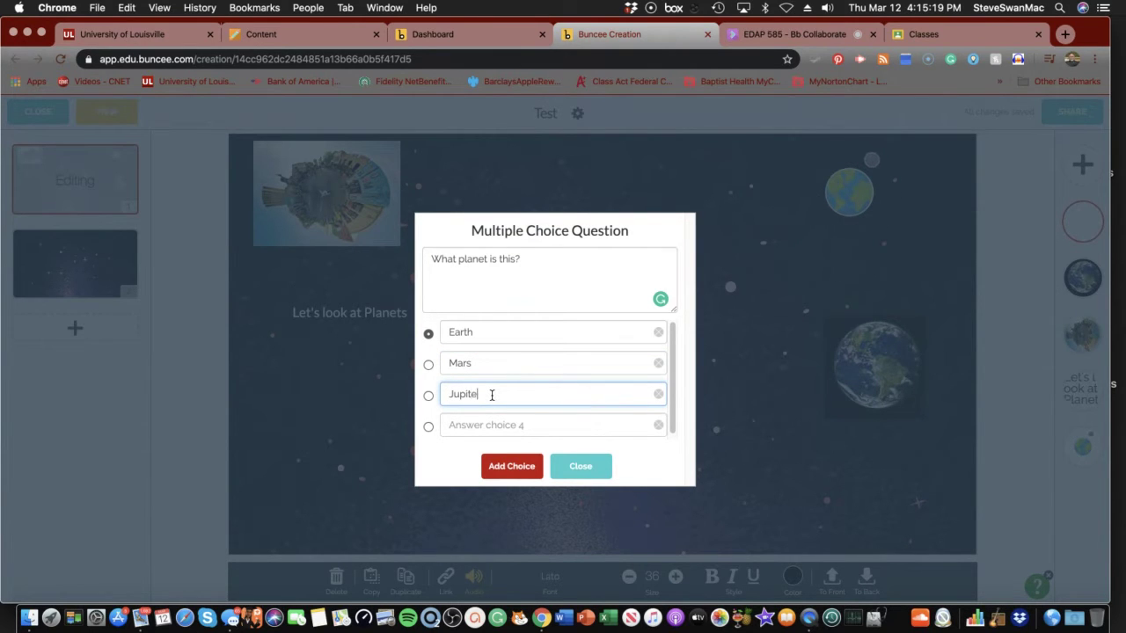
{"action": "left_click", "coordinate": [483, 419]}
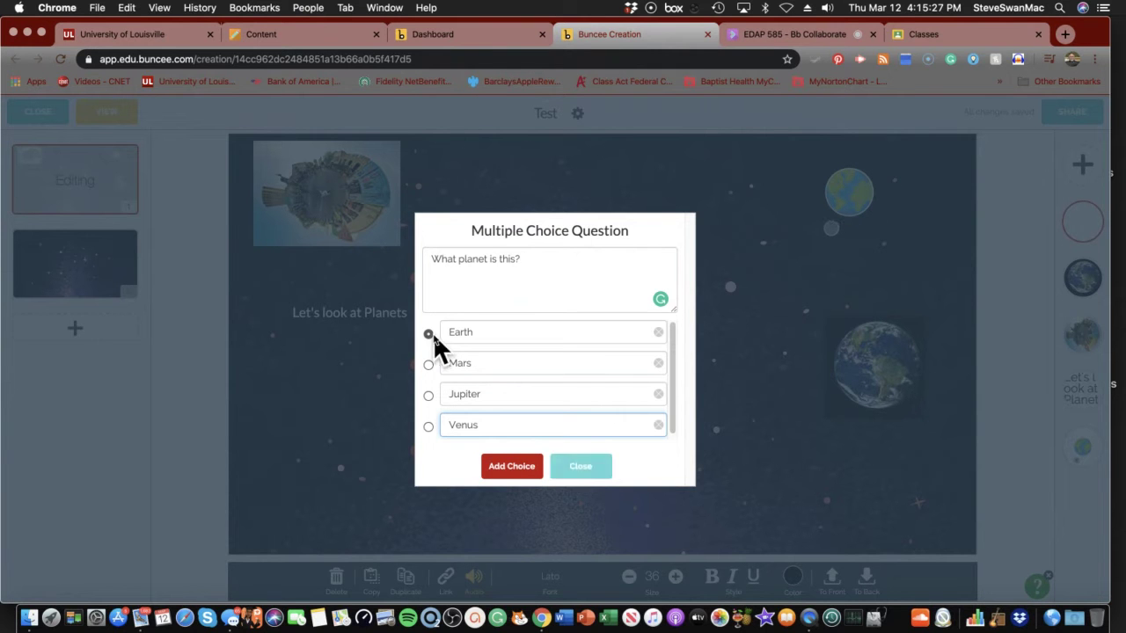
{"action": "left_click", "coordinate": [560, 474]}
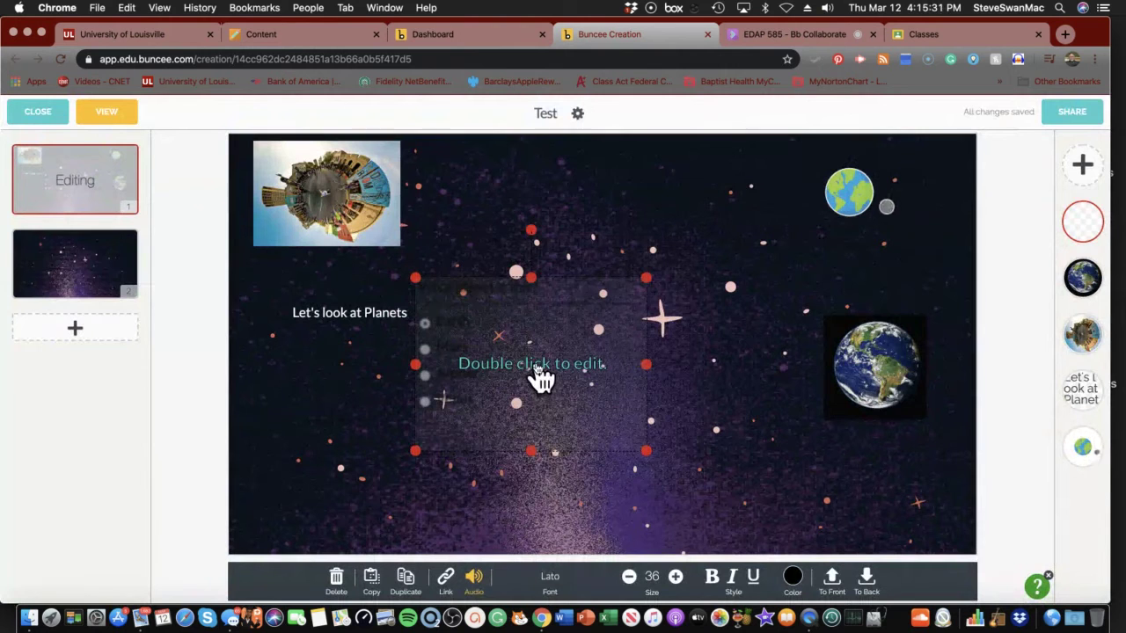
- Shift the multiple-choice question off the "Let's look at Planets" text and set its text color to white
{"action": "left_click_drag", "start_coordinate": [536, 378], "coordinate": [597, 429]}
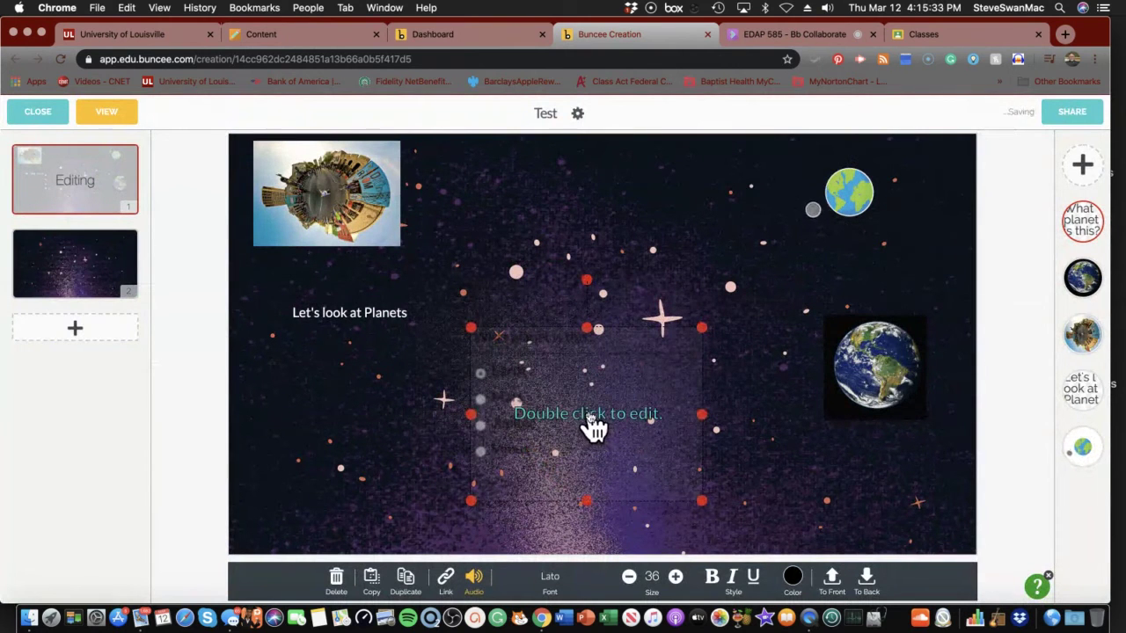
{"action": "left_click", "coordinate": [792, 577]}
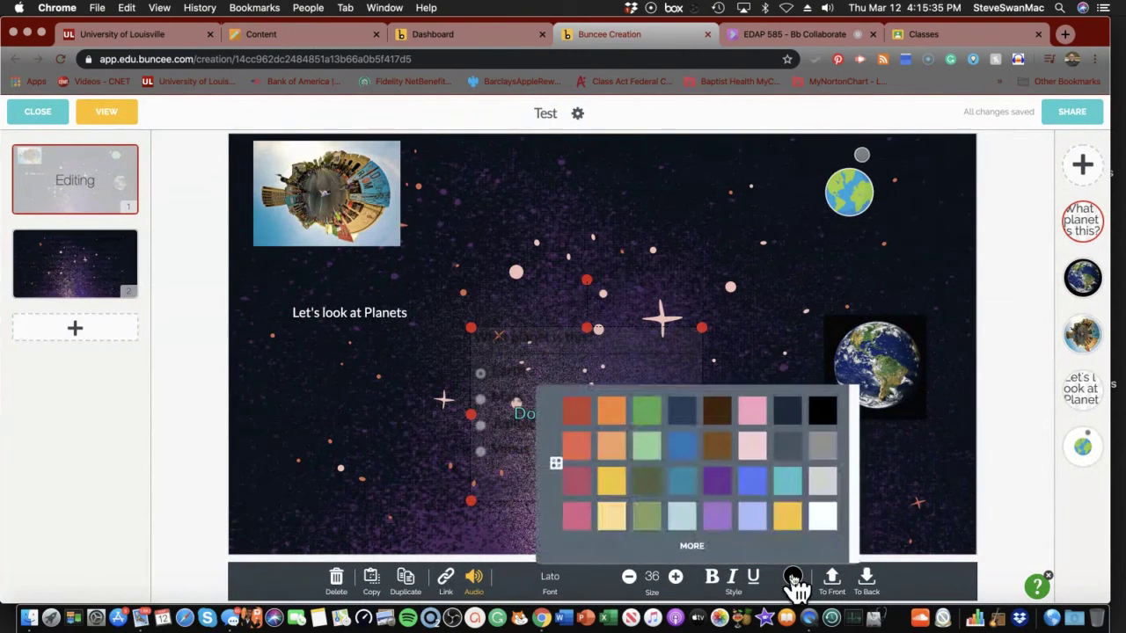
{"action": "left_click", "coordinate": [820, 519]}
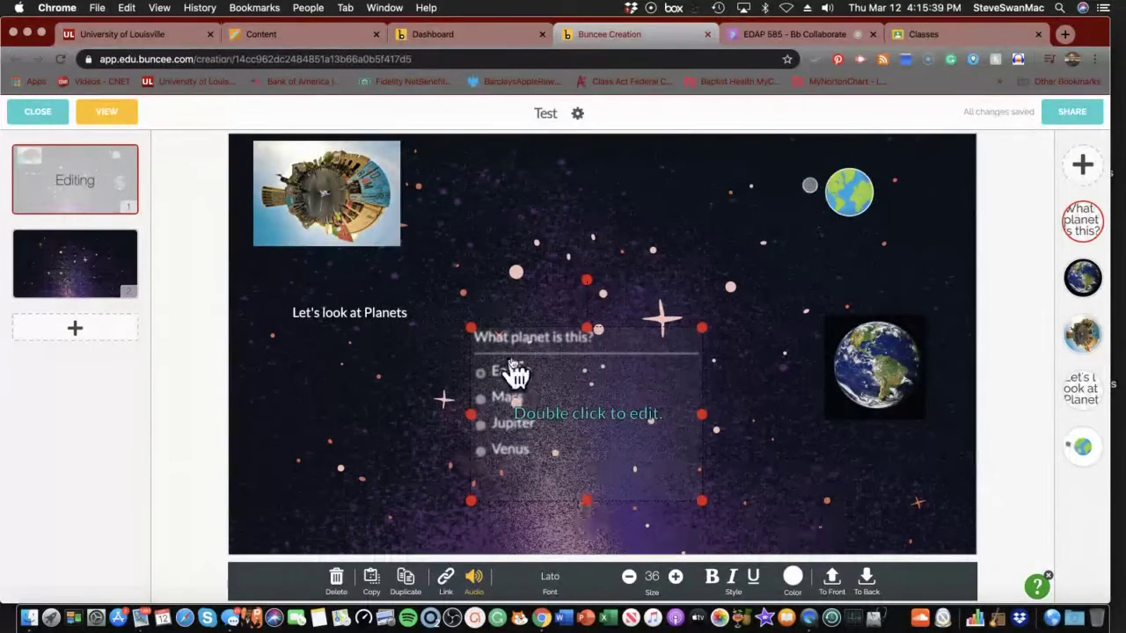
- Move the multiple-choice question to the slide's lower middle and place the Earth photo directly beside its right edge
{"action": "left_click_drag", "start_coordinate": [514, 374], "coordinate": [476, 415]}
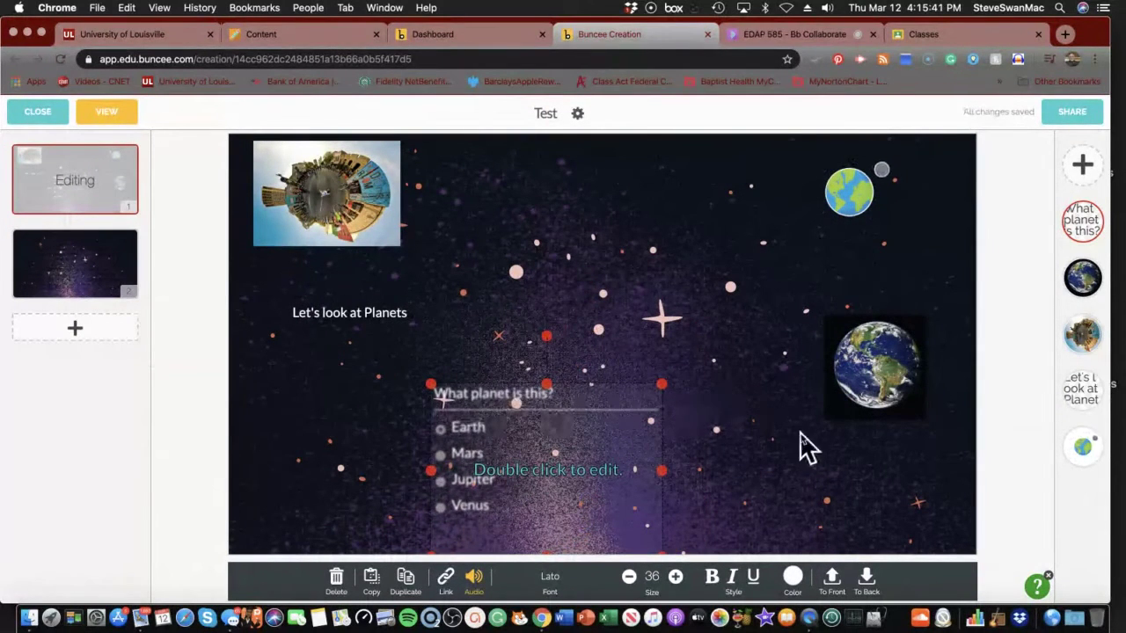
{"action": "left_click_drag", "start_coordinate": [854, 395], "coordinate": [697, 488]}
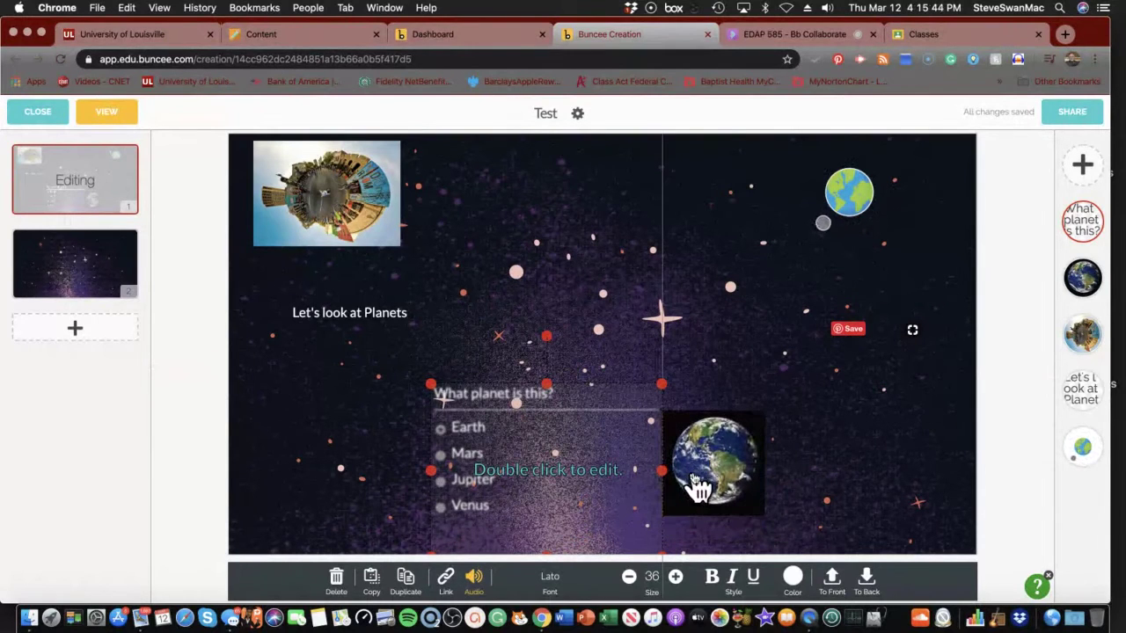
{"action": "left_click", "coordinate": [901, 540]}
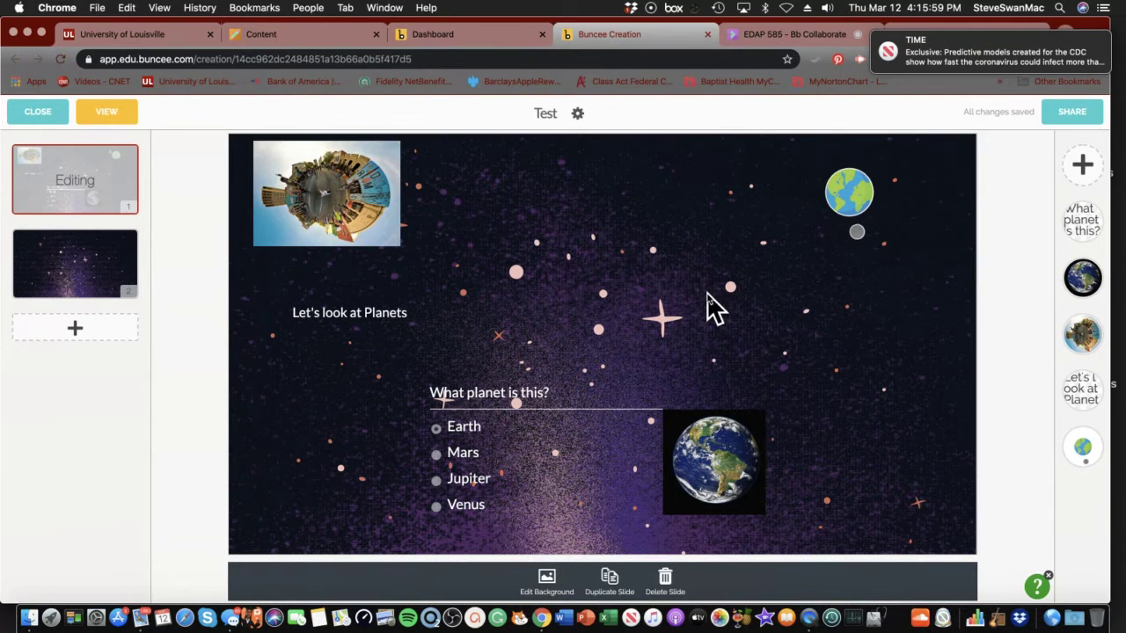
- Preview the Buncee and load the panorama of its 360 image, closing the preview to return to the dashboard
{"action": "left_click", "coordinate": [339, 212]}
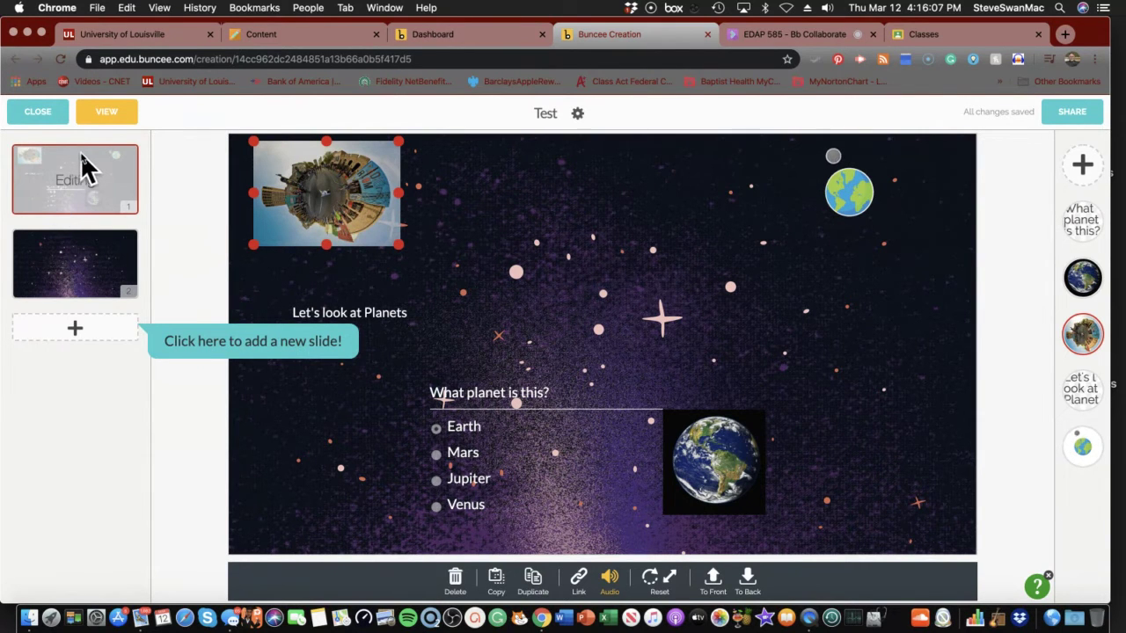
{"action": "left_click", "coordinate": [94, 119]}
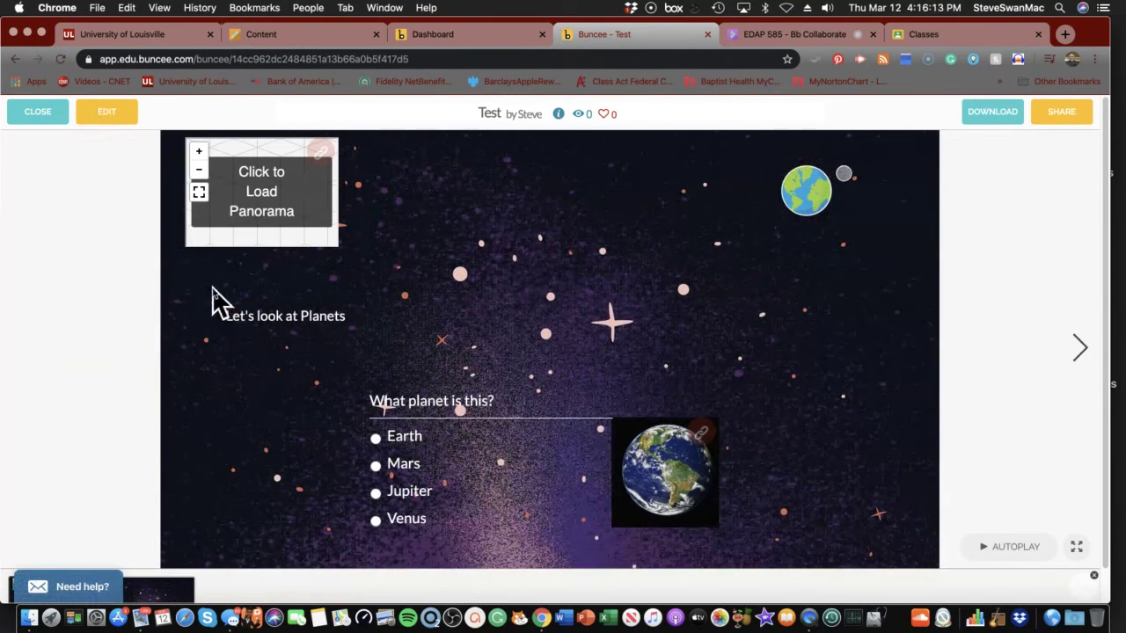
{"action": "left_click", "coordinate": [259, 199]}
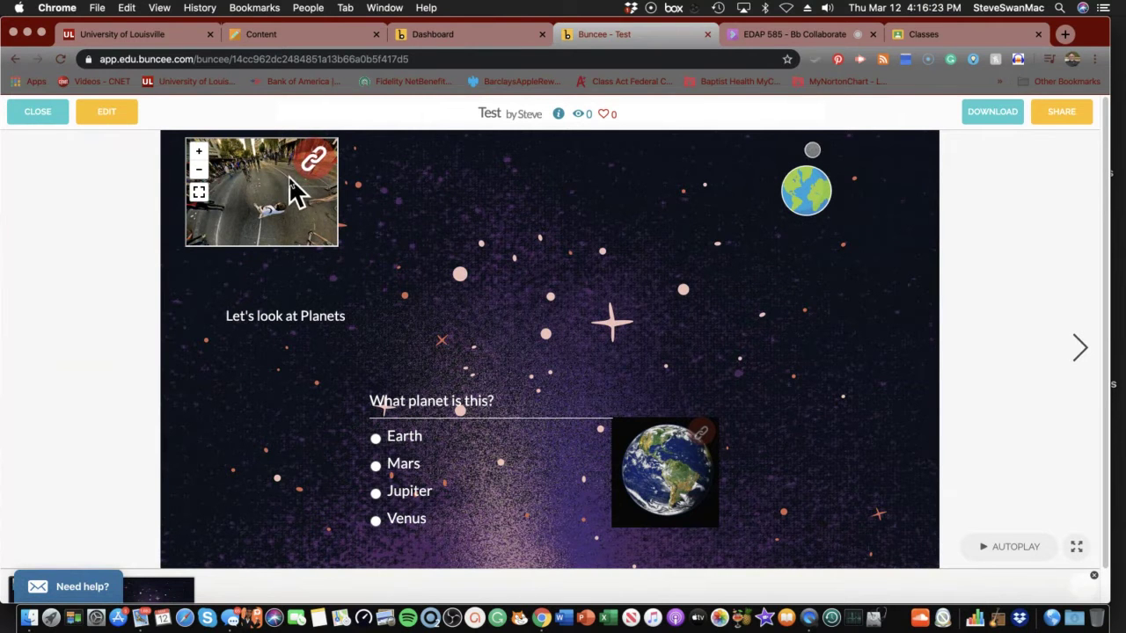
{"action": "left_click", "coordinate": [37, 119]}
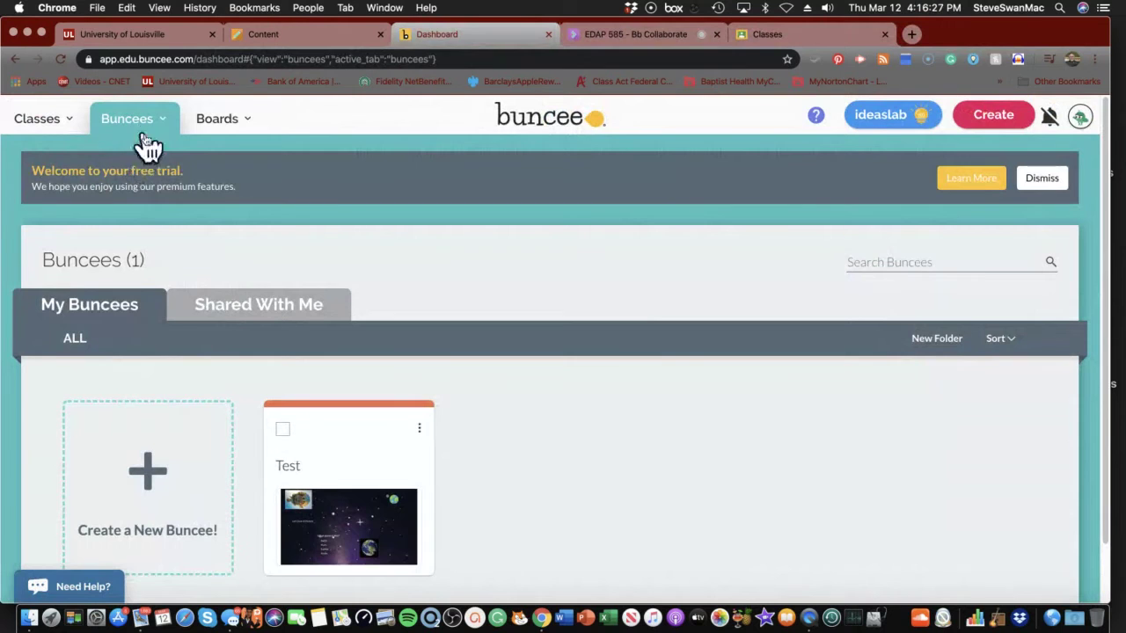
- Turn on commenting in the Test Buncee's sharing settings and review its link, embed code and student sharing options
{"action": "scroll", "coordinate": [389, 585], "scroll_direction": "down", "scroll_amount": 2}
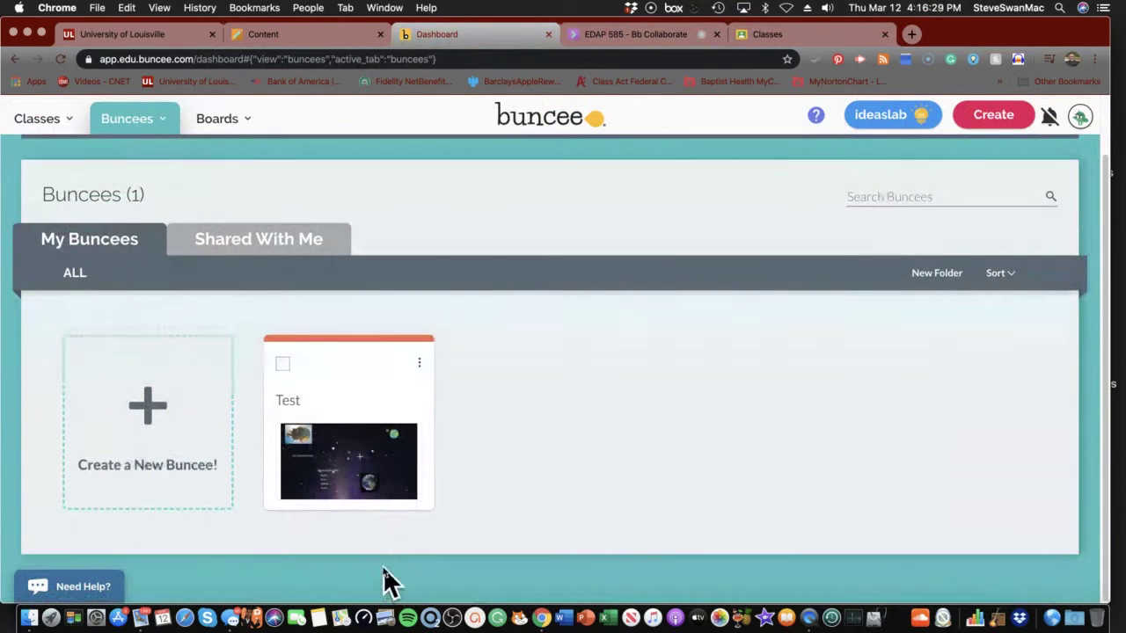
{"action": "left_click", "coordinate": [343, 451]}
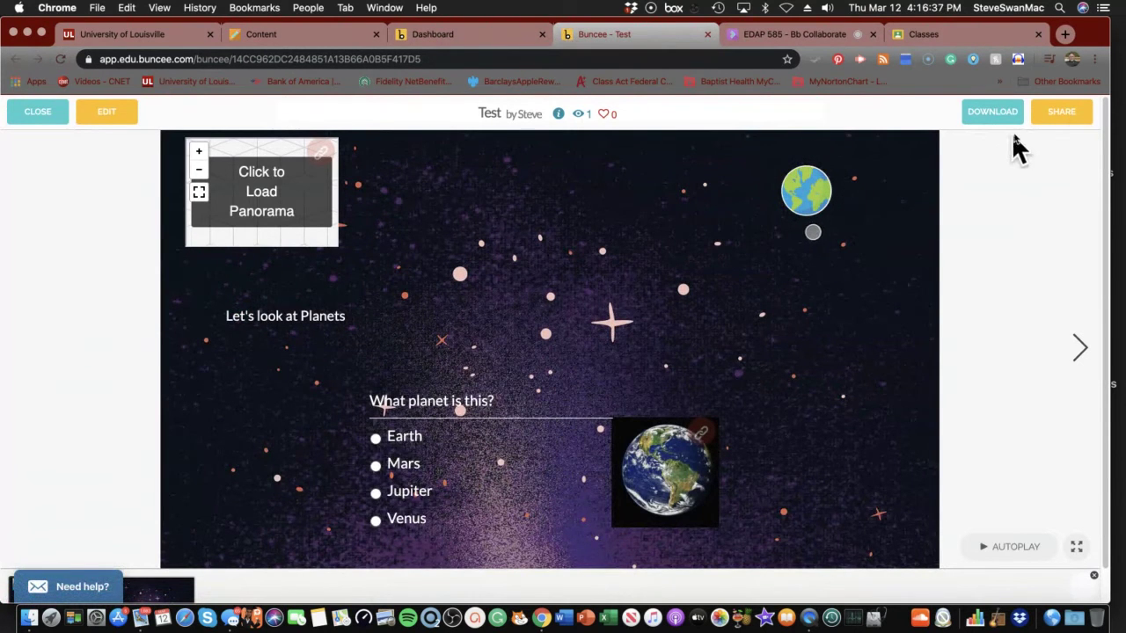
{"action": "left_click", "coordinate": [1059, 123]}
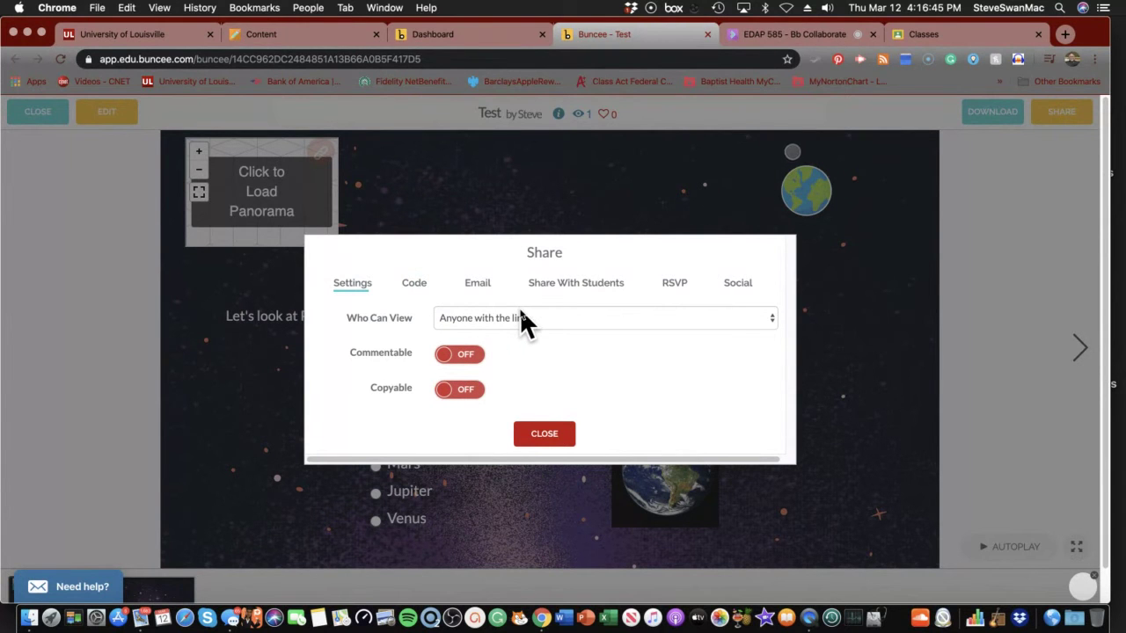
{"action": "left_click", "coordinate": [469, 355]}
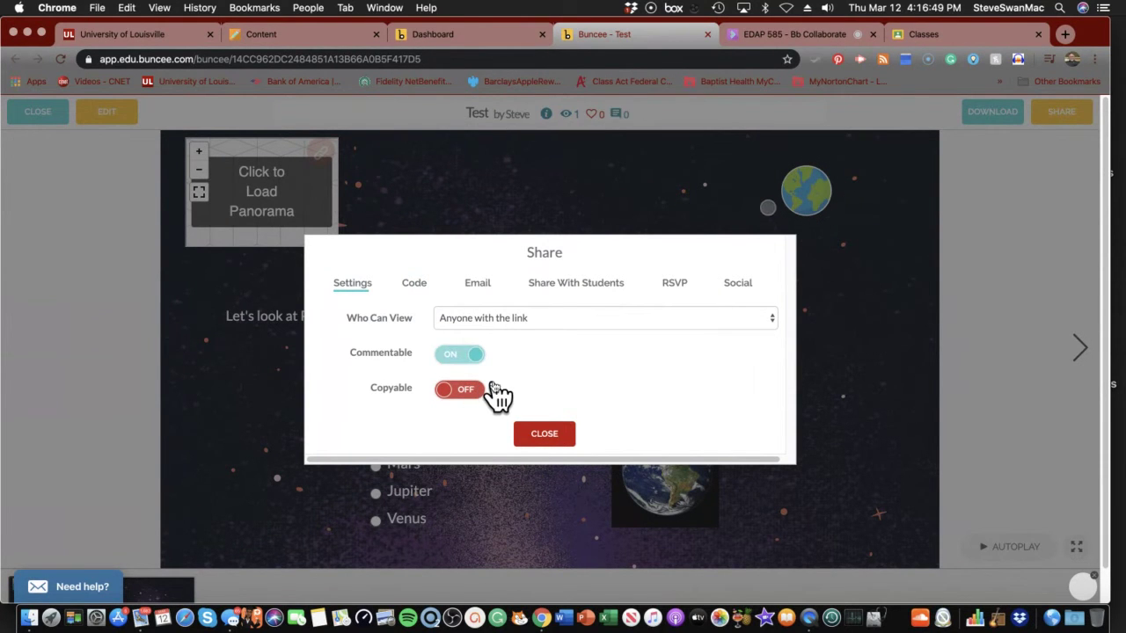
{"action": "left_click", "coordinate": [415, 283]}
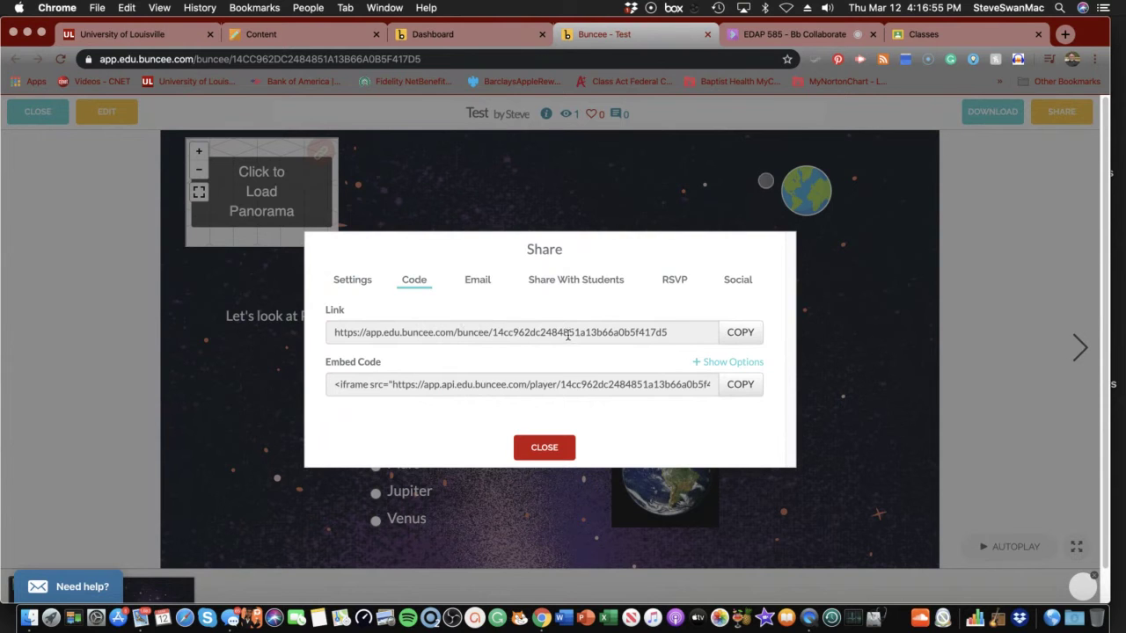
{"action": "left_click", "coordinate": [580, 284]}
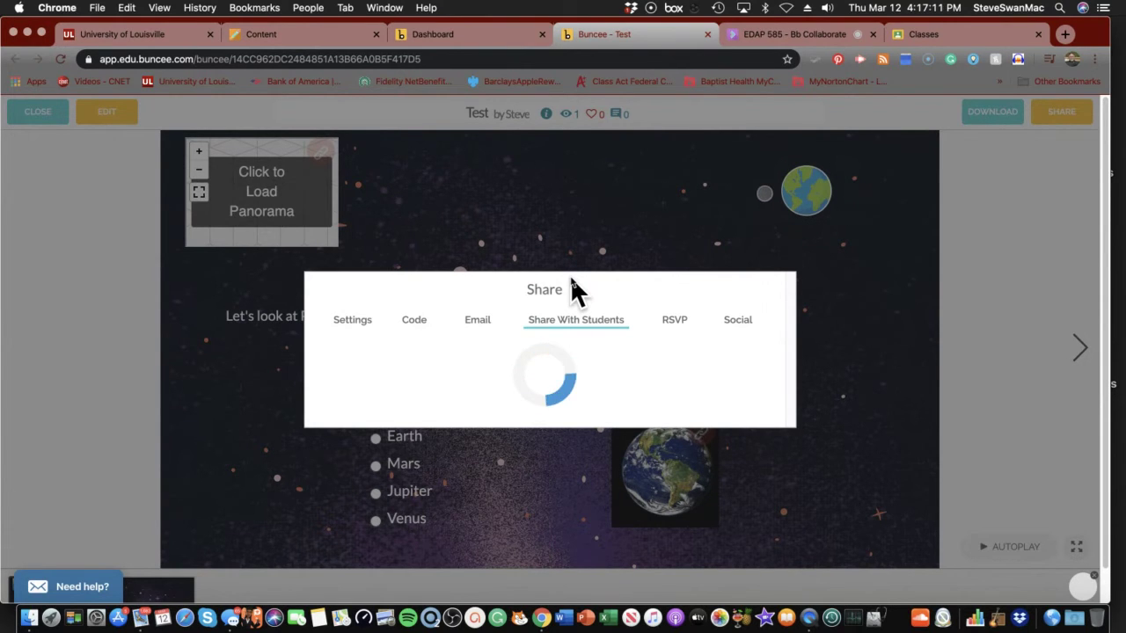
- Share the Buncee to Google Classroom as a new material in the class "My Google Classroom"
{"action": "left_click", "coordinate": [730, 326]}
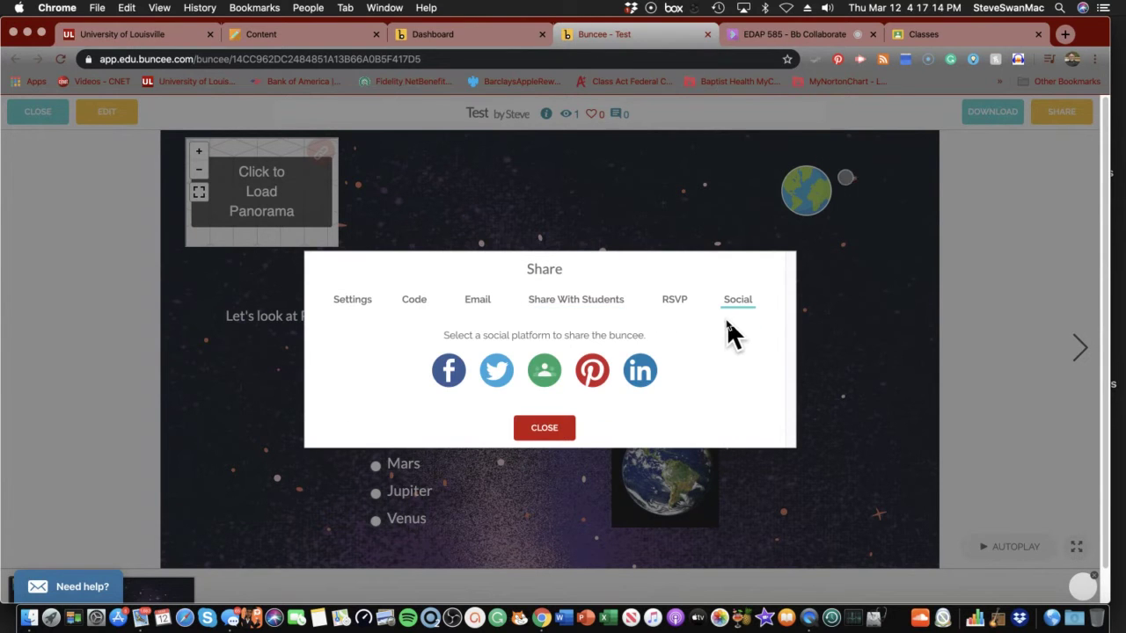
{"action": "left_click", "coordinate": [547, 368]}
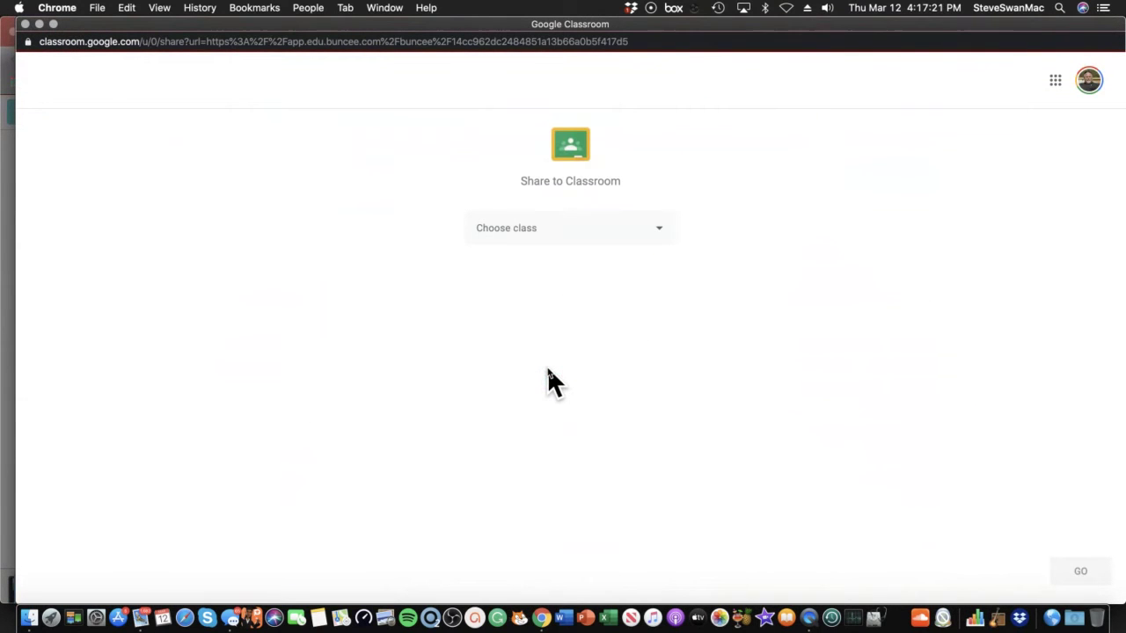
{"action": "left_click", "coordinate": [659, 234]}
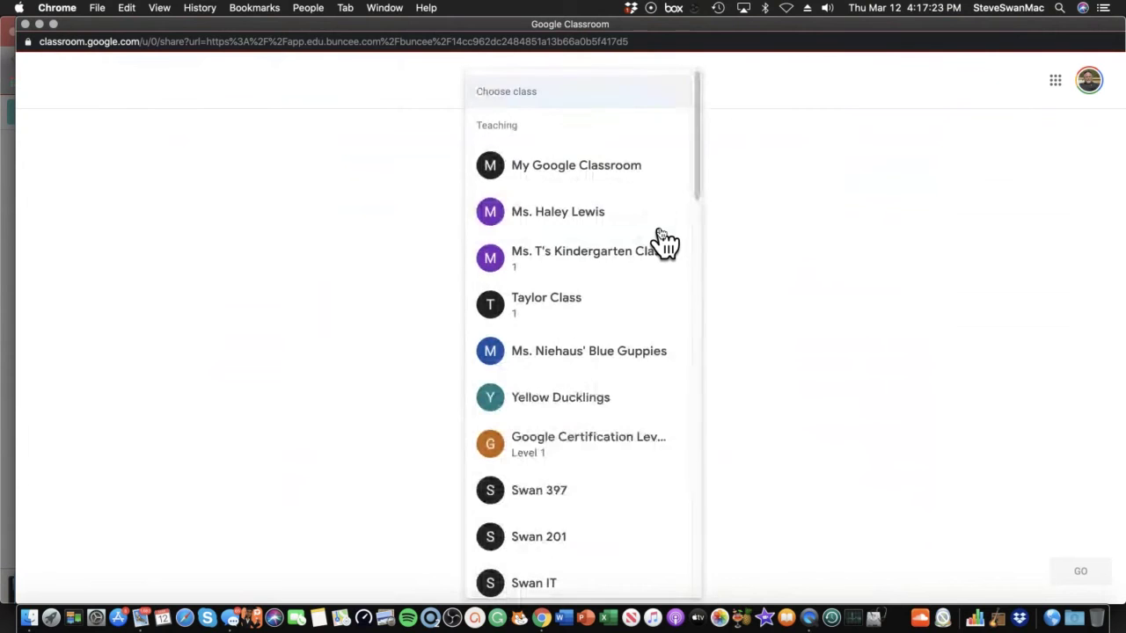
{"action": "left_click", "coordinate": [573, 168]}
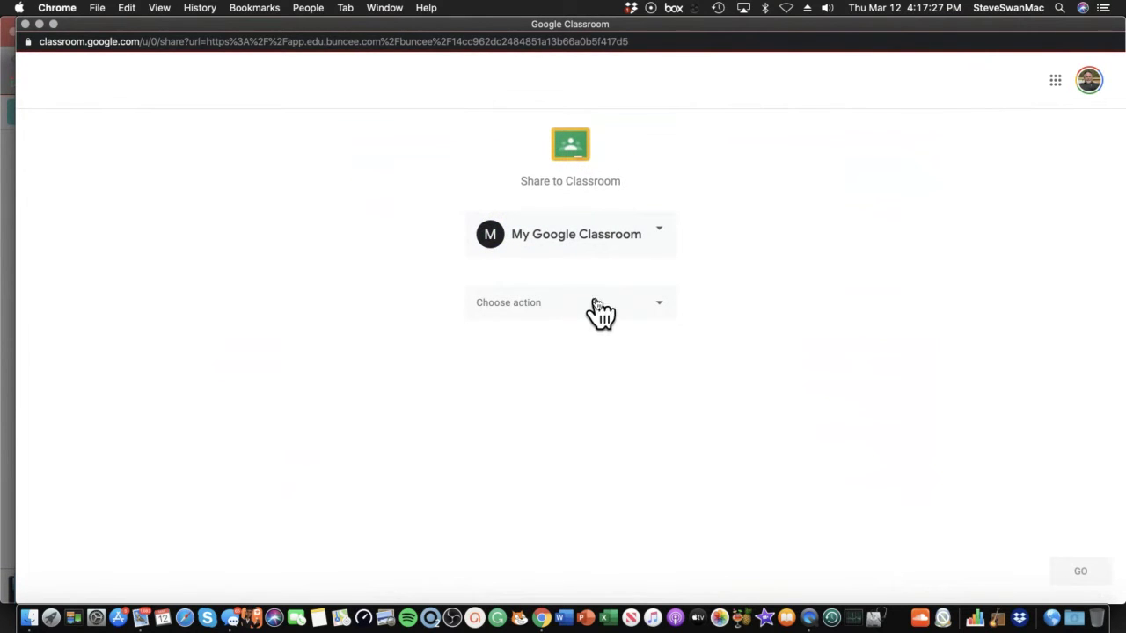
{"action": "left_click", "coordinate": [660, 304]}
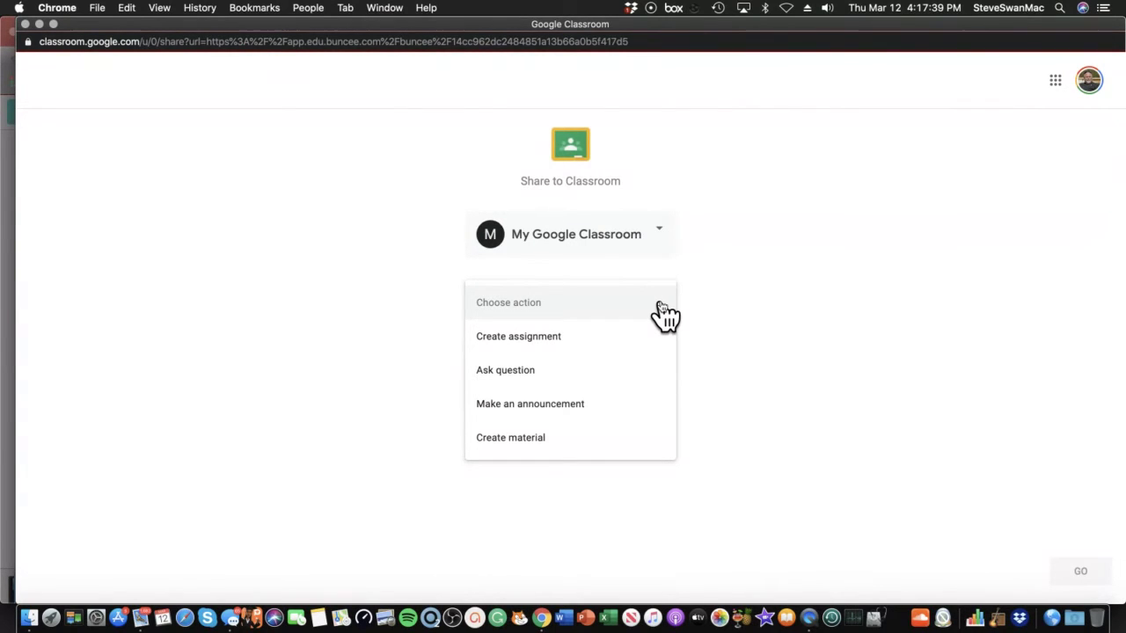
{"action": "left_click", "coordinate": [518, 442]}
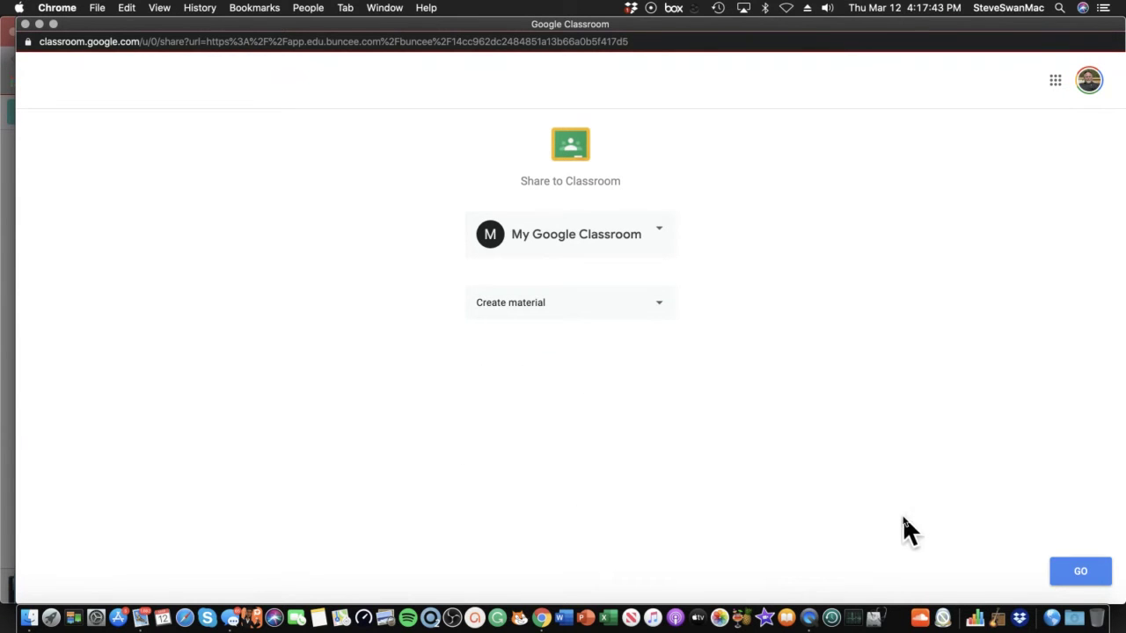
{"action": "left_click", "coordinate": [1081, 574]}
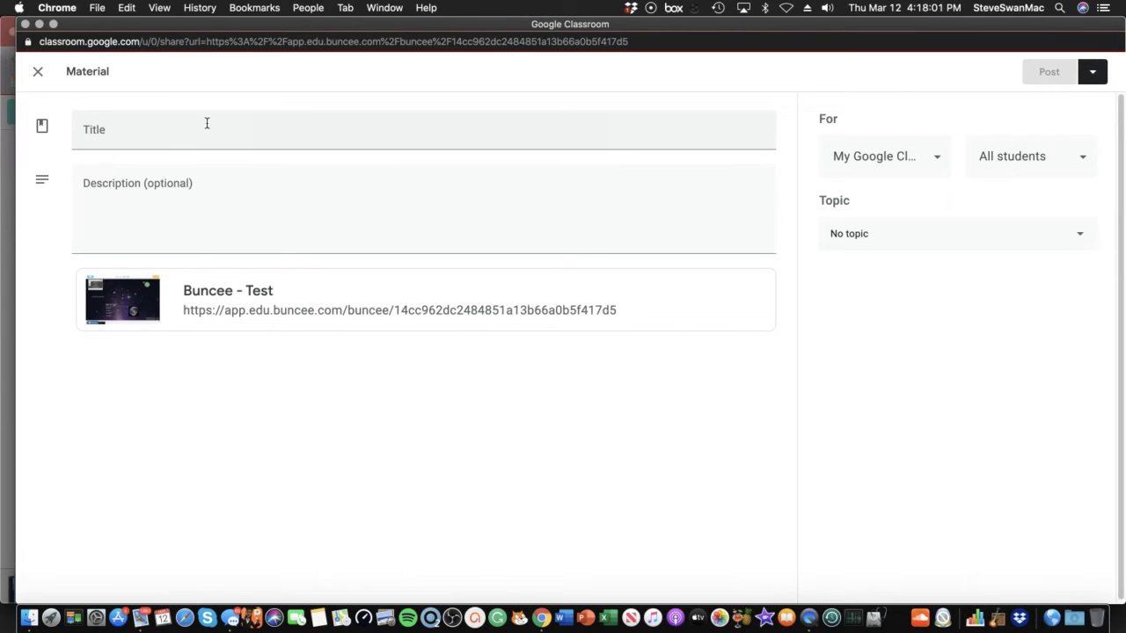
- Title the material "Buncee for planets" and set its topic to Planets
{"action": "left_click", "coordinate": [107, 131]}
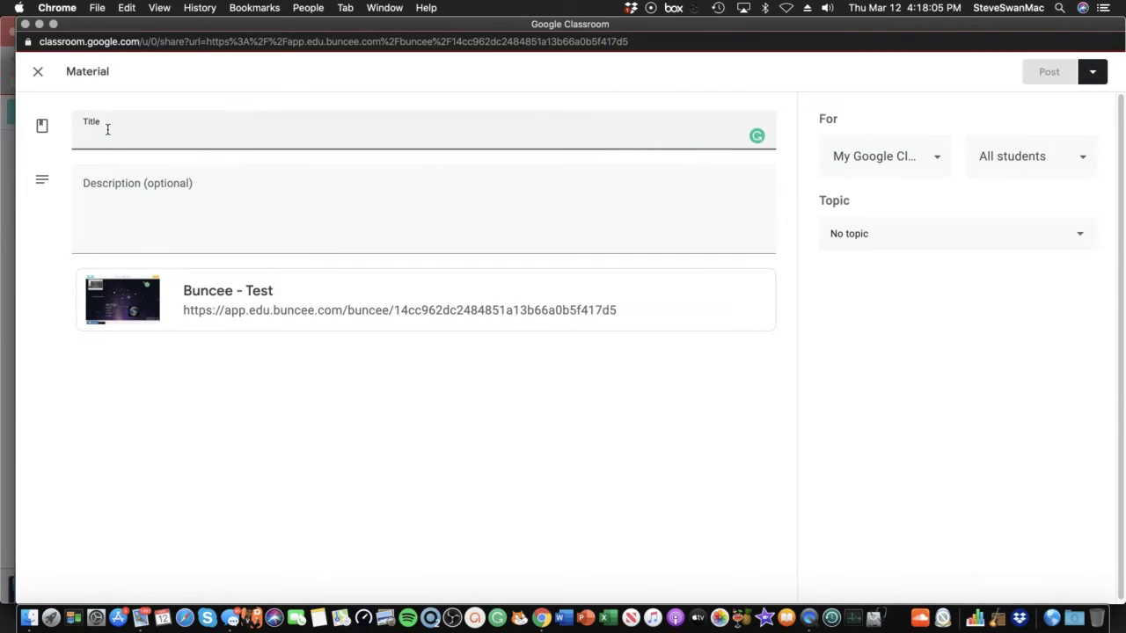
{"action": "type", "text": "Buncee for planets"}
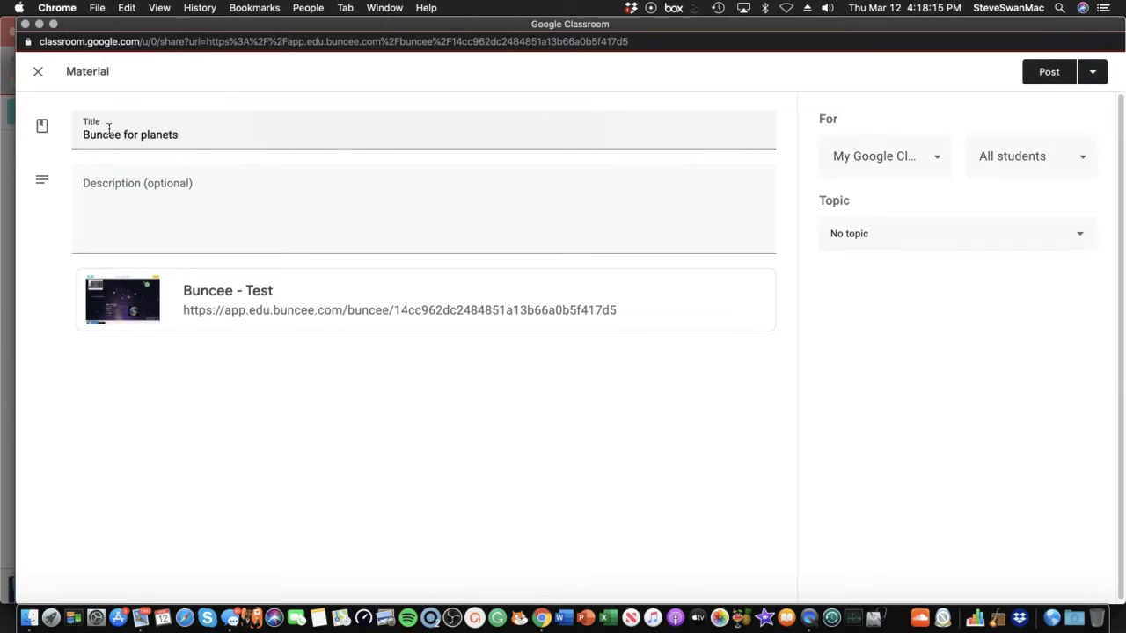
{"action": "left_click", "coordinate": [849, 244]}
{"action": "left_click", "coordinate": [834, 313]}
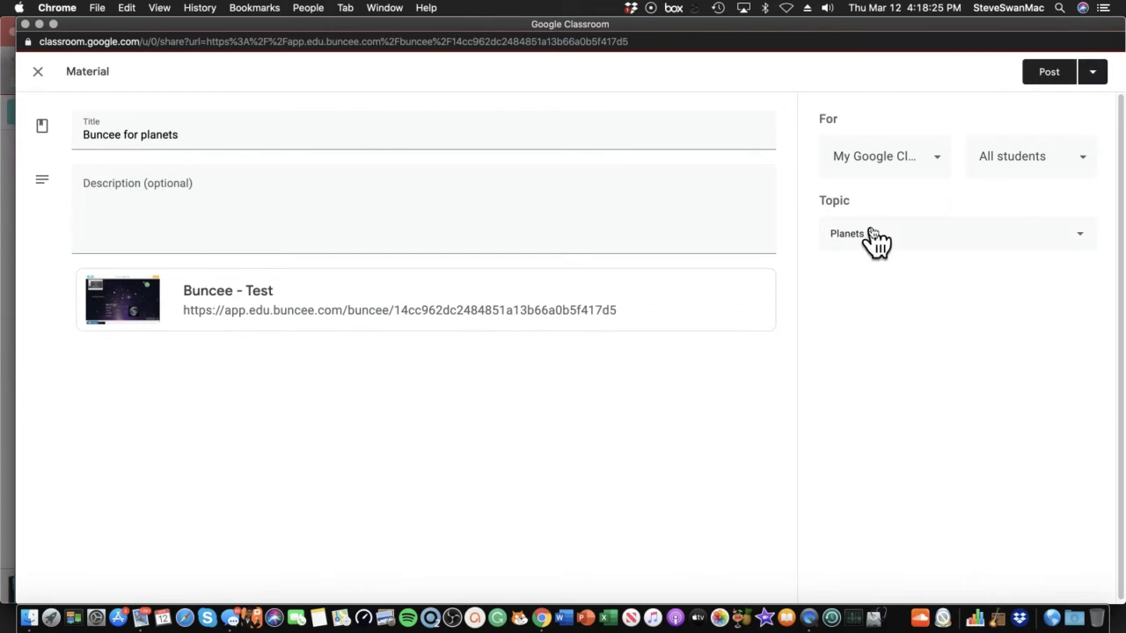
- Post the material to the class and close the Google Classroom window and the Buncee sharing dialog
{"action": "left_click", "coordinate": [1052, 78]}
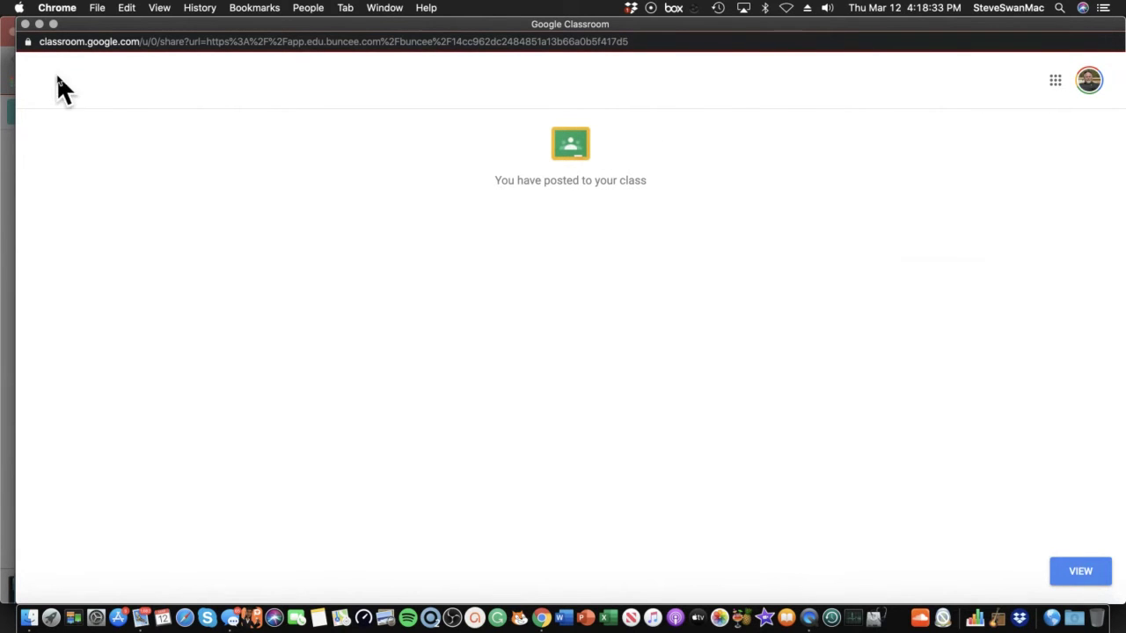
{"action": "left_click", "coordinate": [26, 23]}
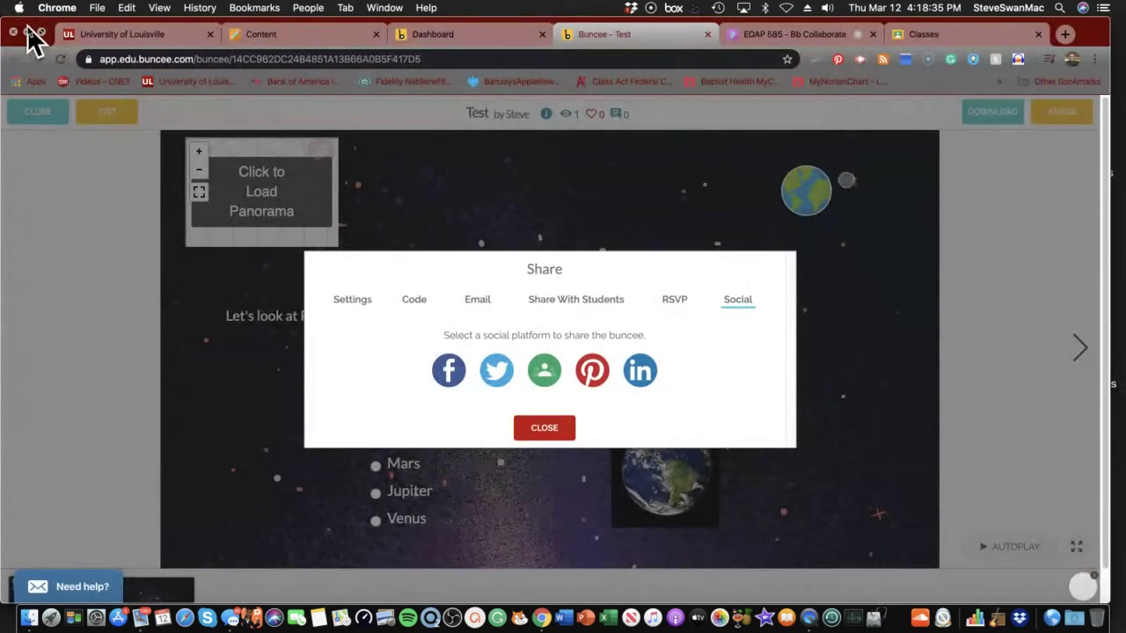
{"action": "left_click", "coordinate": [542, 426]}
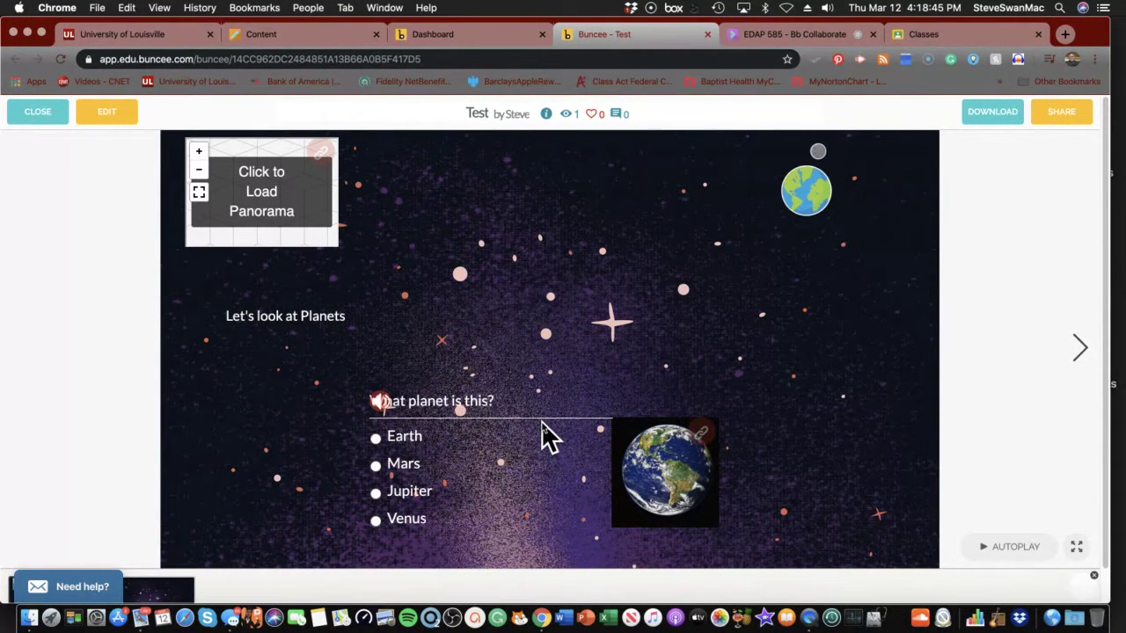
- Close the Buncee dashboard and Test Buncee pages and open the Simulations! folder in the Blackboard course module
{"action": "left_click", "coordinate": [542, 36]}
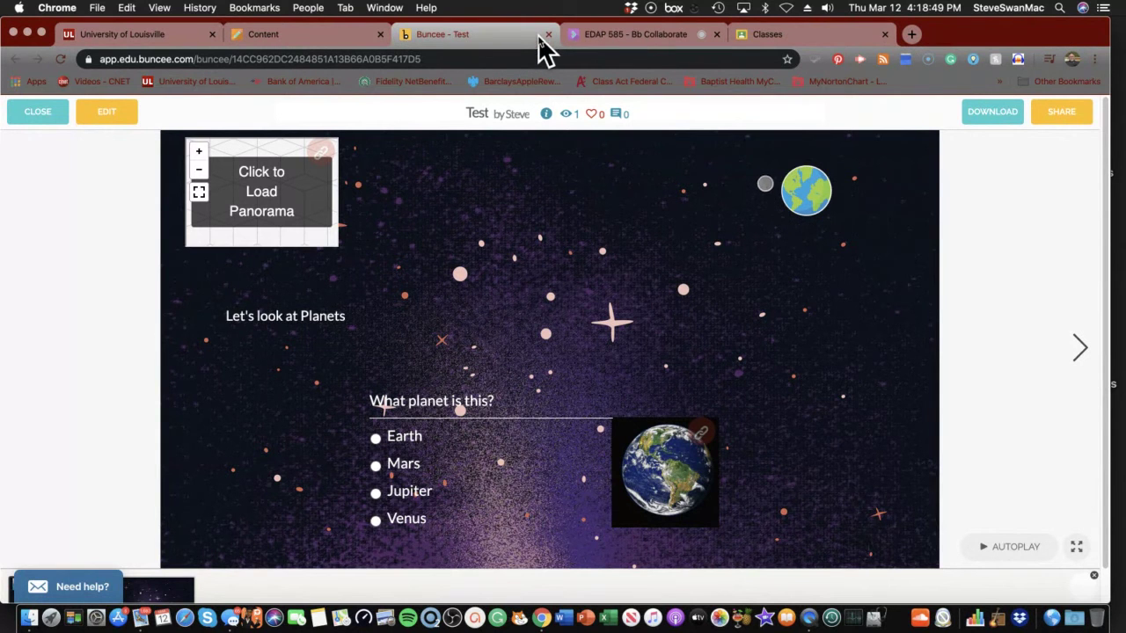
{"action": "left_click", "coordinate": [545, 35]}
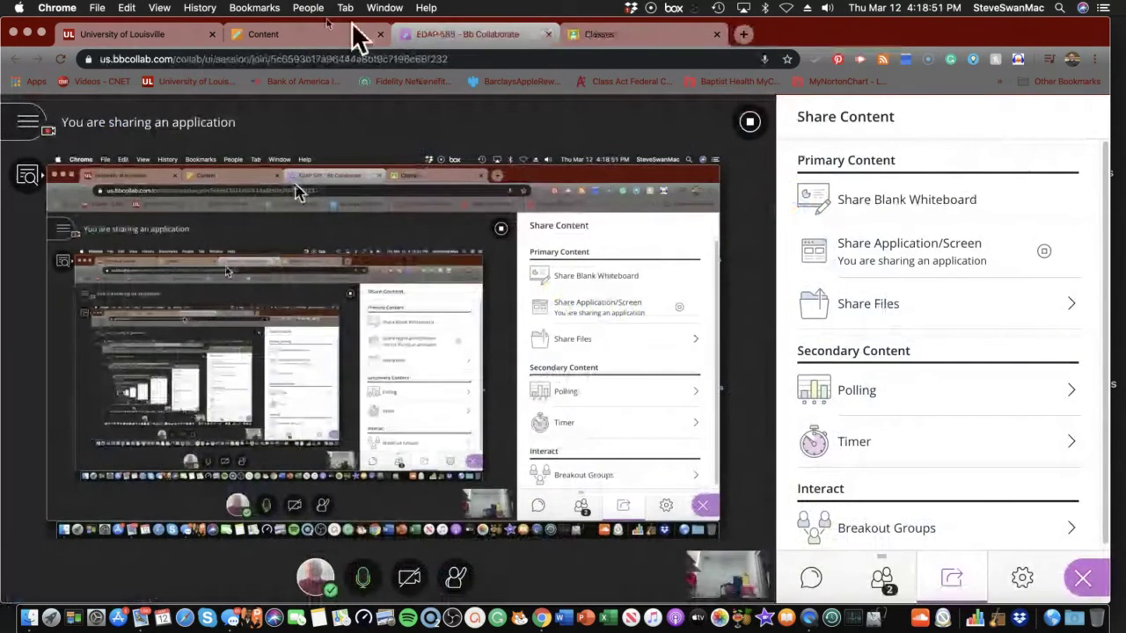
{"action": "left_click", "coordinate": [296, 36]}
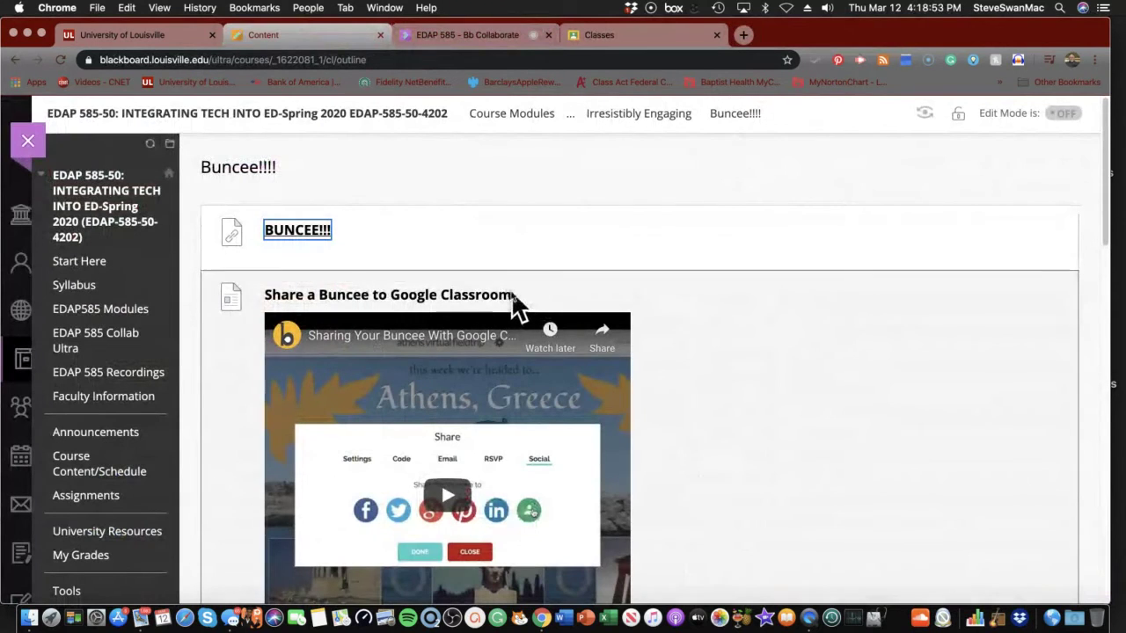
{"action": "left_click", "coordinate": [15, 62]}
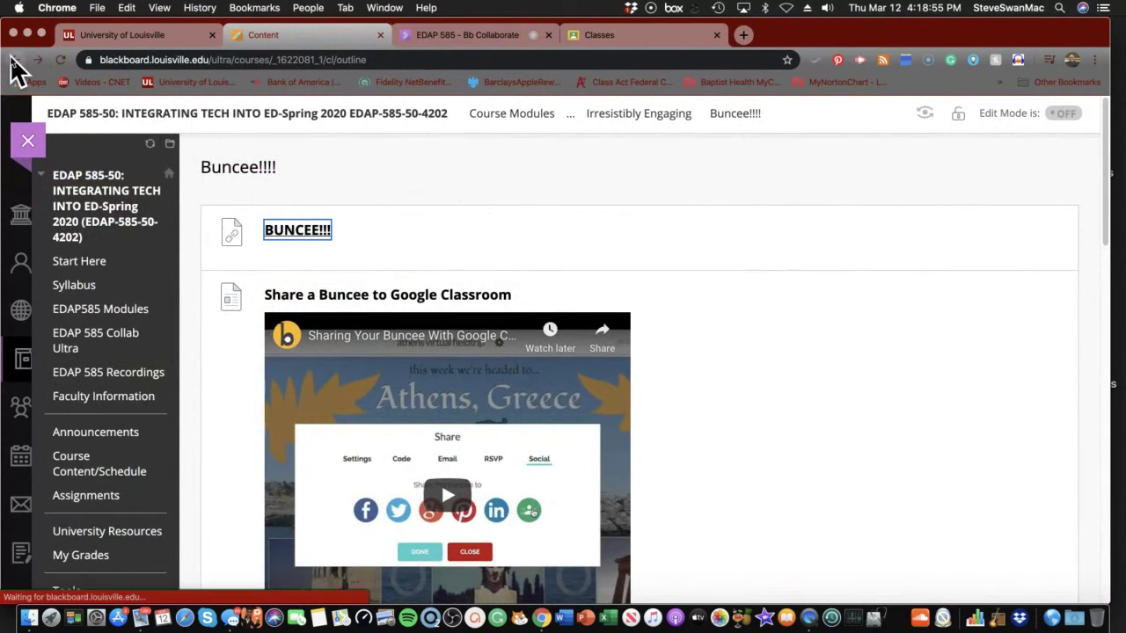
{"action": "scroll", "coordinate": [339, 298], "scroll_direction": "down", "scroll_amount": 3}
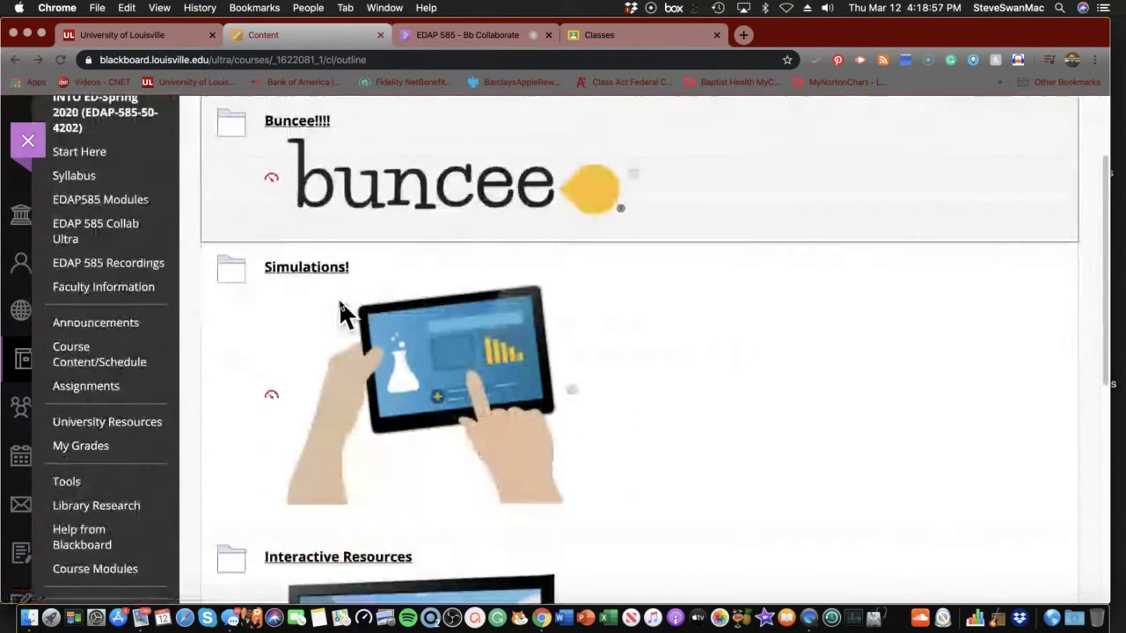
{"action": "left_click", "coordinate": [301, 267]}
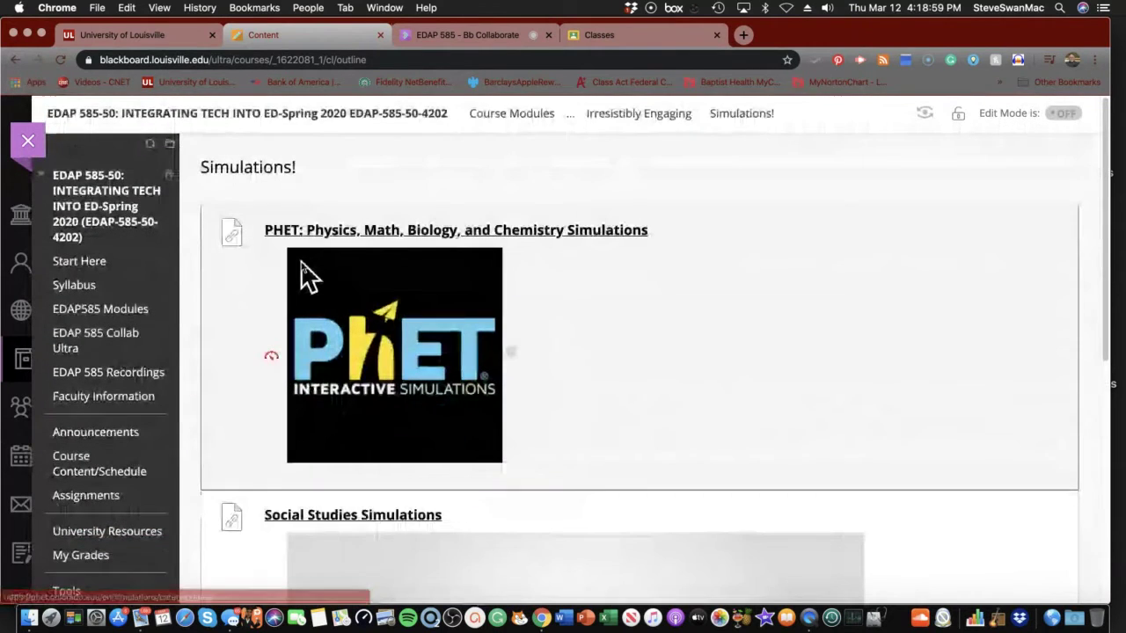
- Look through the Simulations! folder's resources for PHET, Social Studies Simulations and GIZMO's!
{"action": "scroll", "coordinate": [301, 267], "scroll_direction": "down", "scroll_amount": 4}
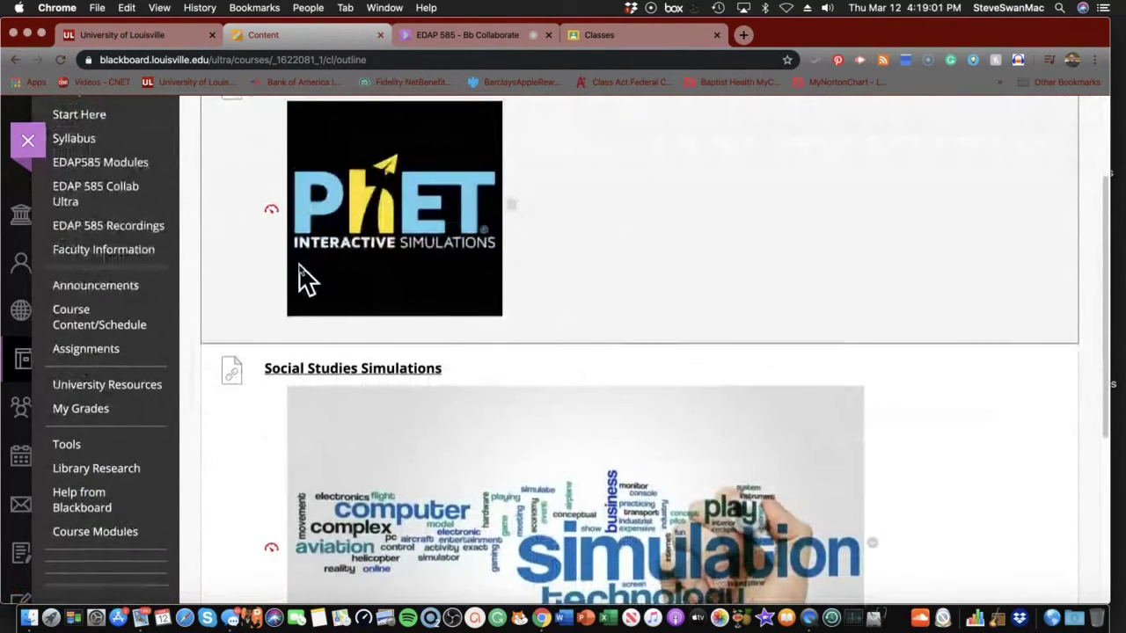
{"action": "scroll", "coordinate": [300, 268], "scroll_direction": "up", "scroll_amount": 4}
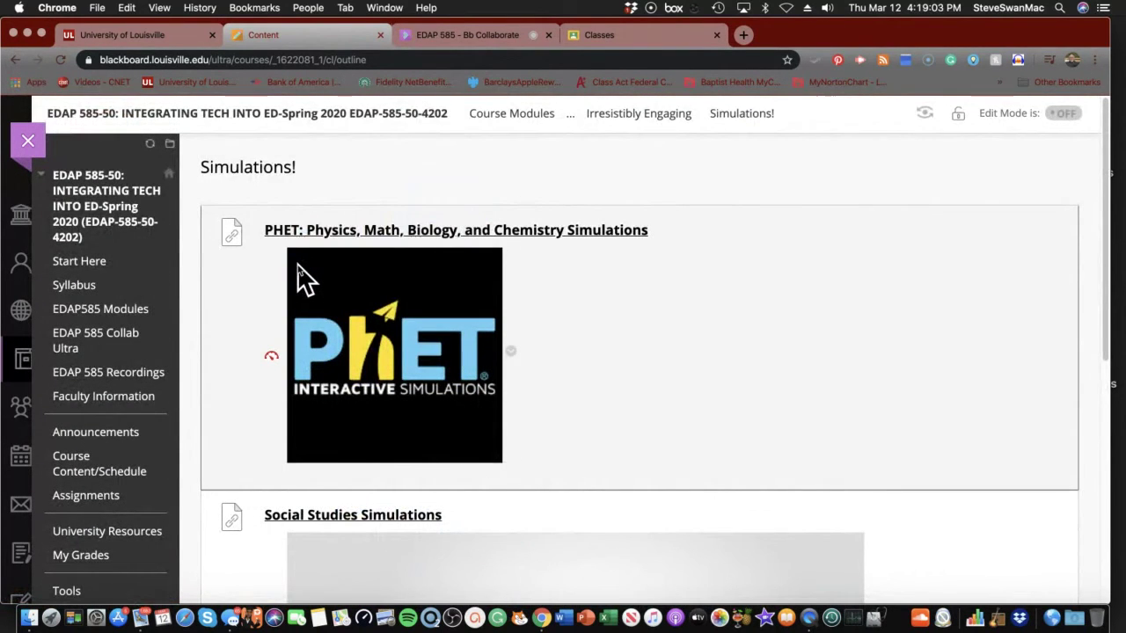
{"action": "scroll", "coordinate": [300, 268], "scroll_direction": "down", "scroll_amount": 12}
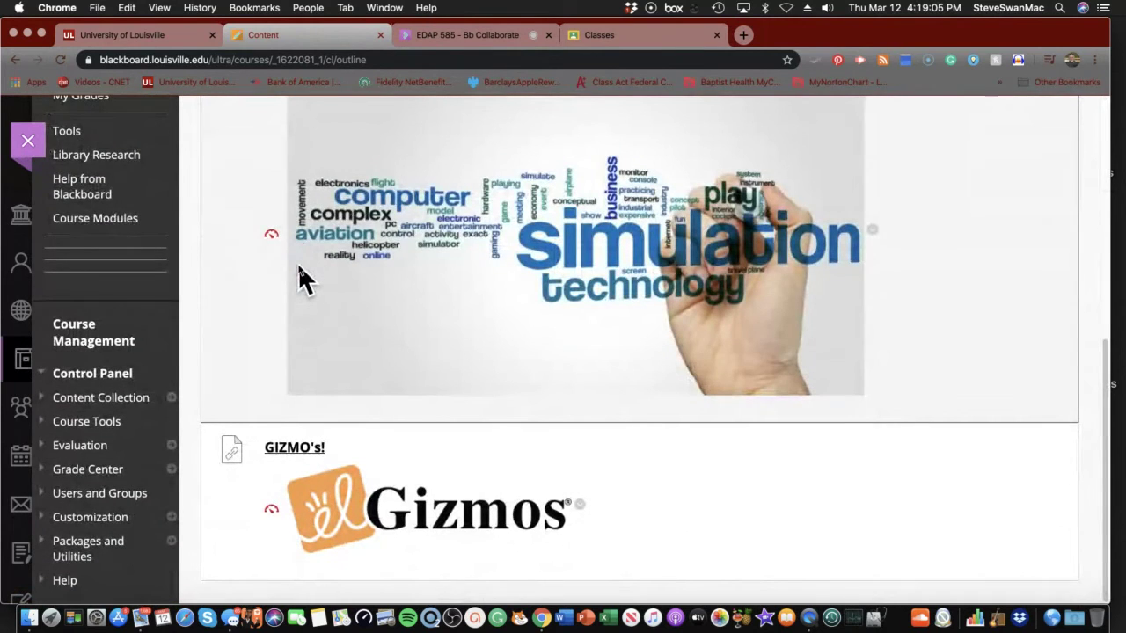
{"action": "scroll", "coordinate": [301, 277], "scroll_direction": "up", "scroll_amount": 6}
{"action": "scroll", "coordinate": [298, 264], "scroll_direction": "up", "scroll_amount": 5}
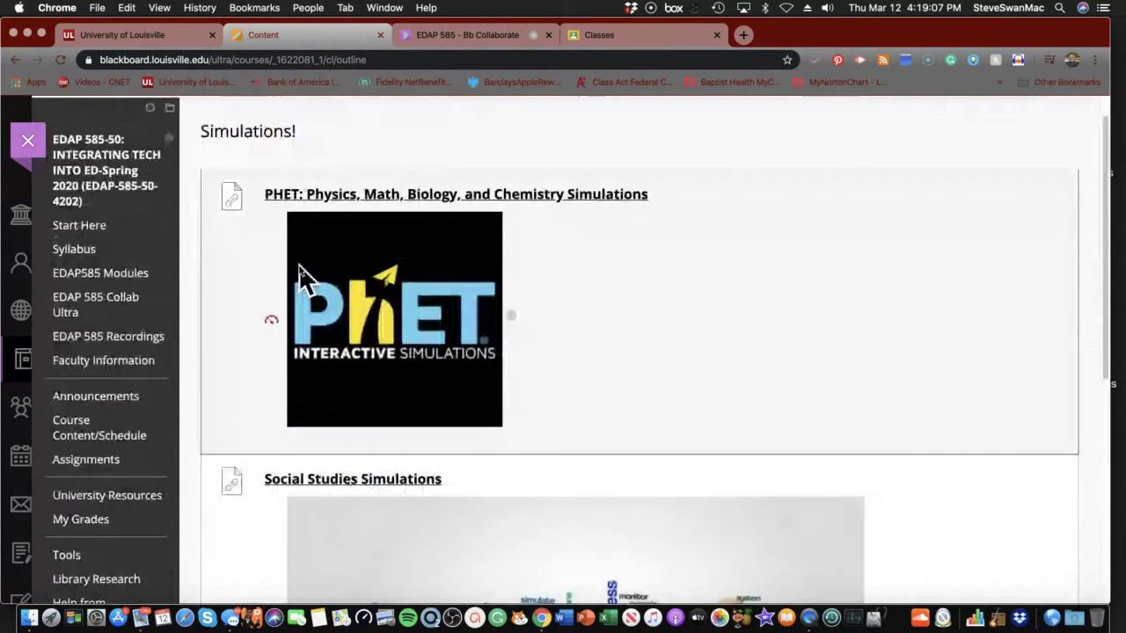
{"action": "scroll", "coordinate": [301, 276], "scroll_direction": "down", "scroll_amount": 4}
{"action": "scroll", "coordinate": [341, 338], "scroll_direction": "up", "scroll_amount": 1}
{"action": "scroll", "coordinate": [342, 339], "scroll_direction": "up", "scroll_amount": 5}
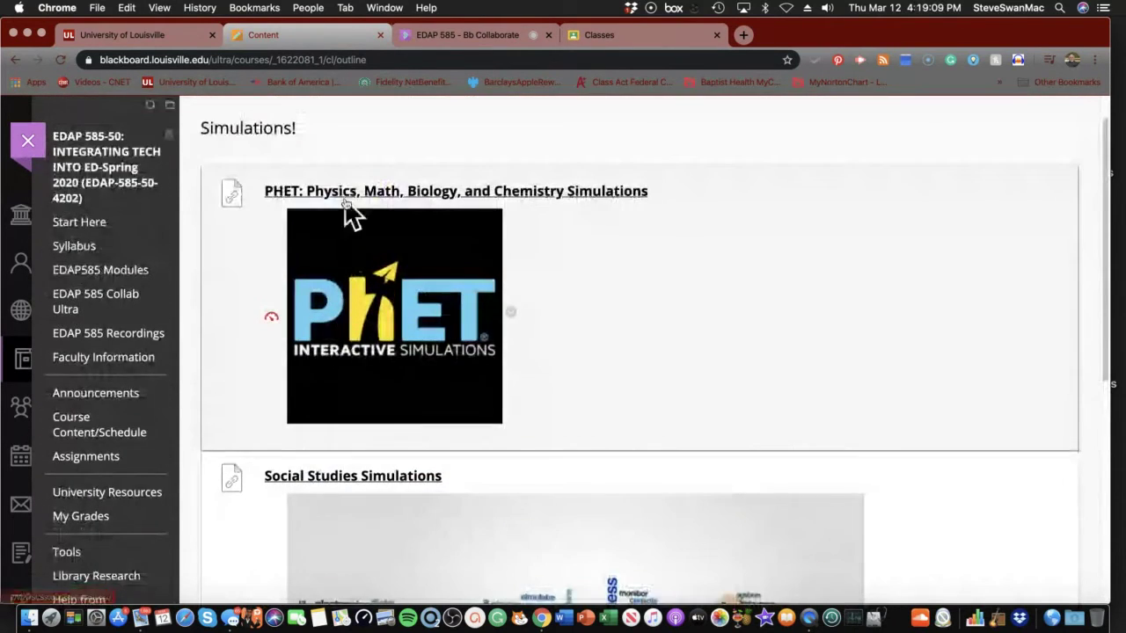
- Open the PHET simulations website from the folder and list its simulations by grade level for Middle School
{"action": "left_click", "coordinate": [346, 195]}
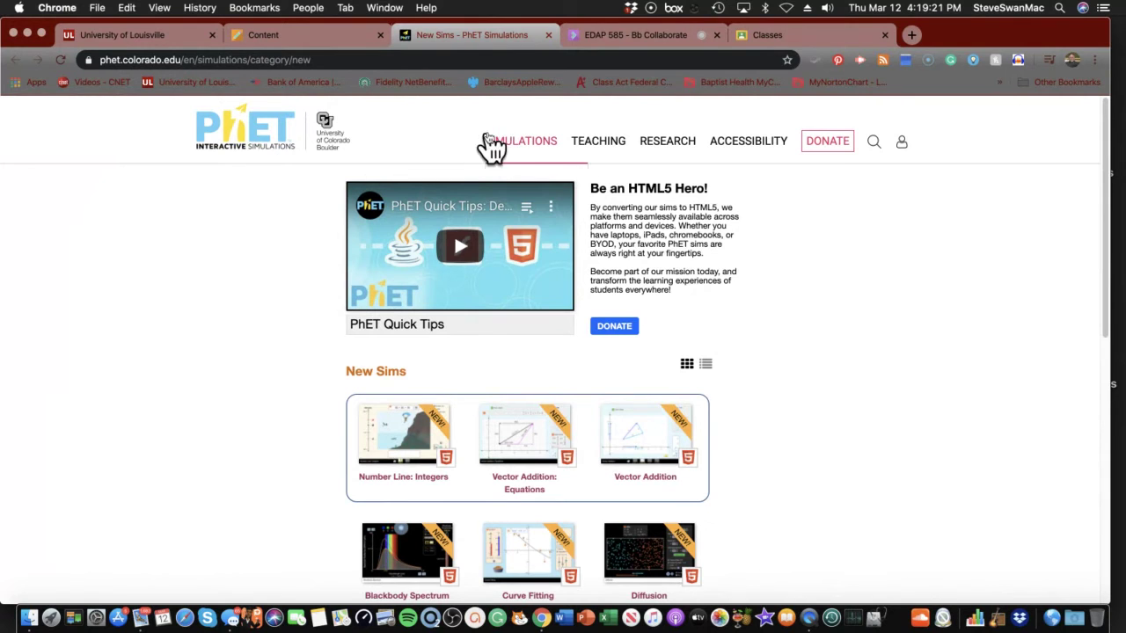
{"action": "mouse_move", "coordinate": [507, 148]}
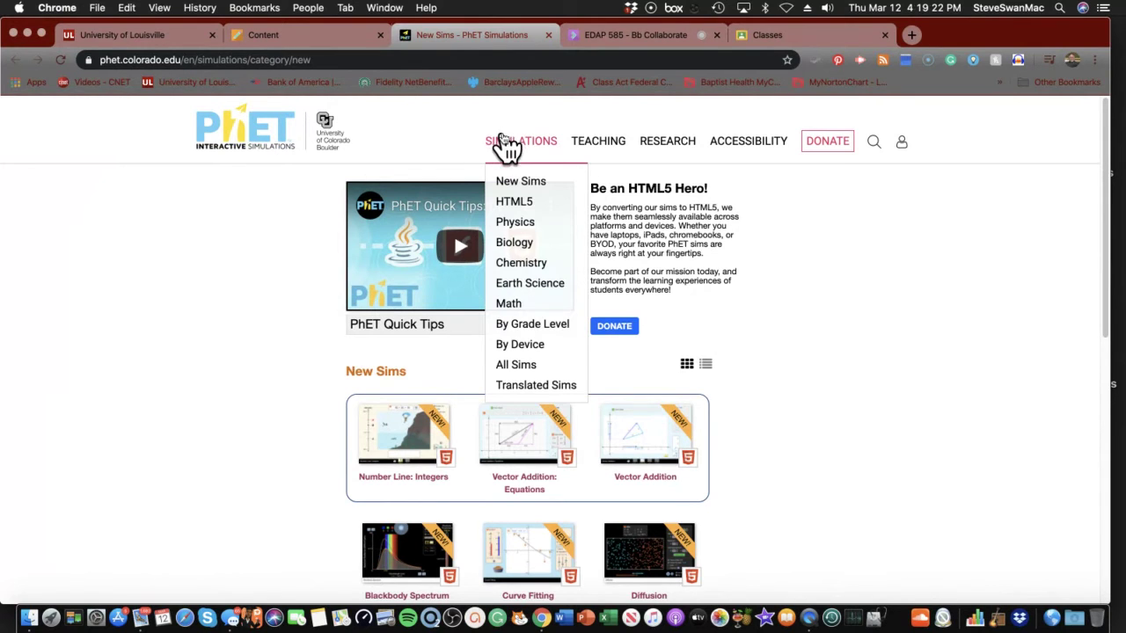
{"action": "left_click", "coordinate": [523, 332]}
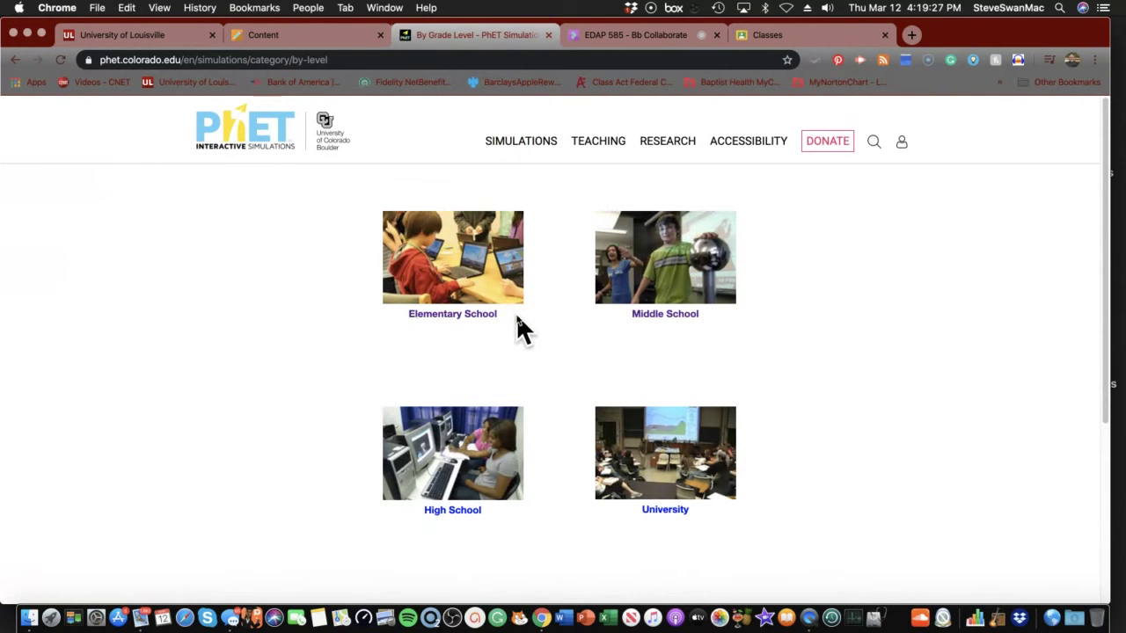
{"action": "left_click", "coordinate": [664, 291]}
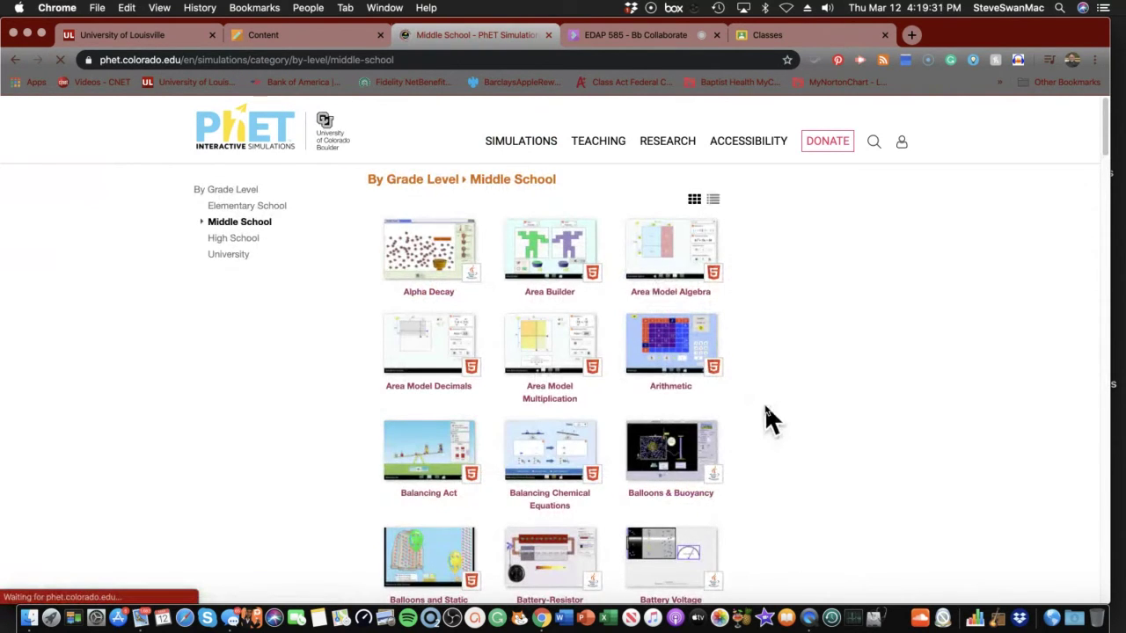
- Browse the Middle School simulations from the start of the list to the energy and equality topics
{"action": "scroll", "coordinate": [774, 418], "scroll_direction": "down", "scroll_amount": 10}
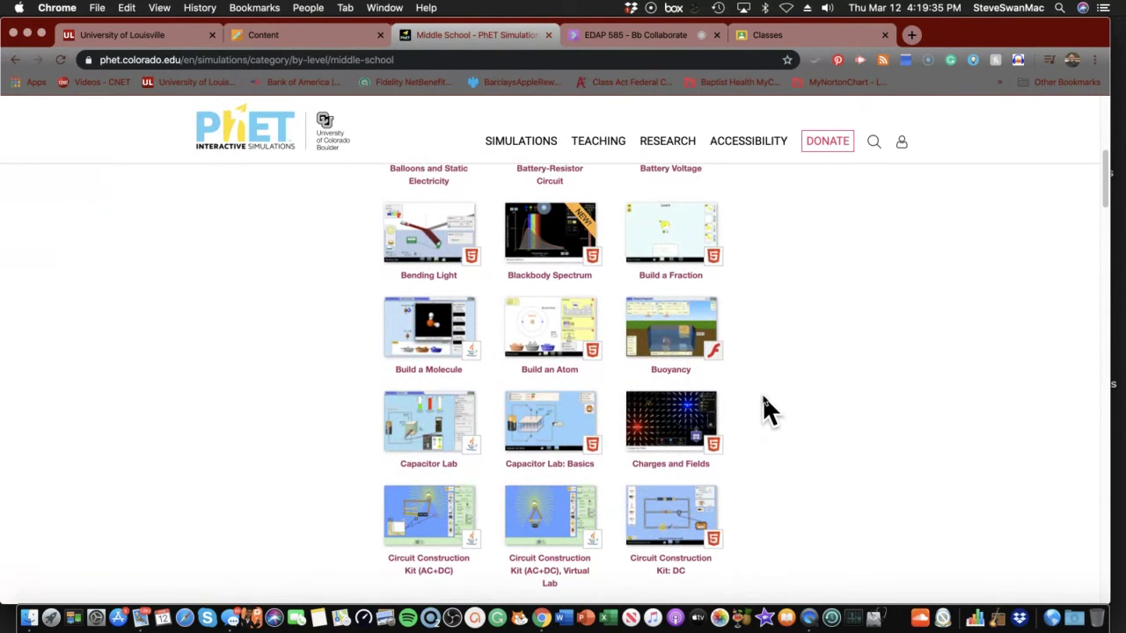
{"action": "scroll", "coordinate": [764, 398], "scroll_direction": "down", "scroll_amount": 4}
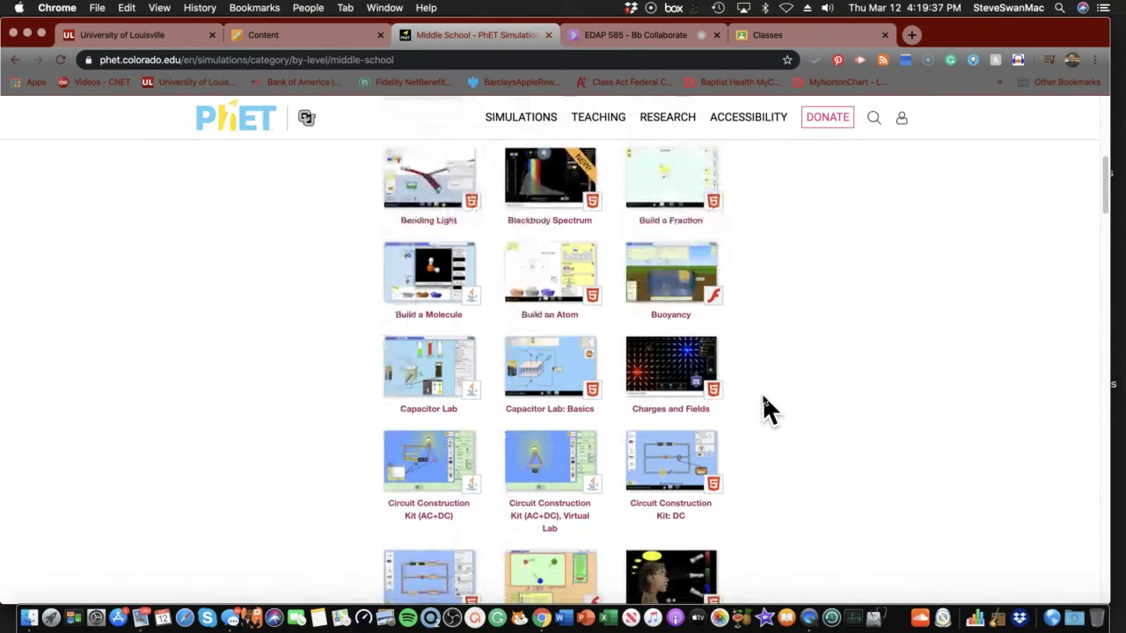
{"action": "scroll", "coordinate": [763, 397], "scroll_direction": "down", "scroll_amount": 3}
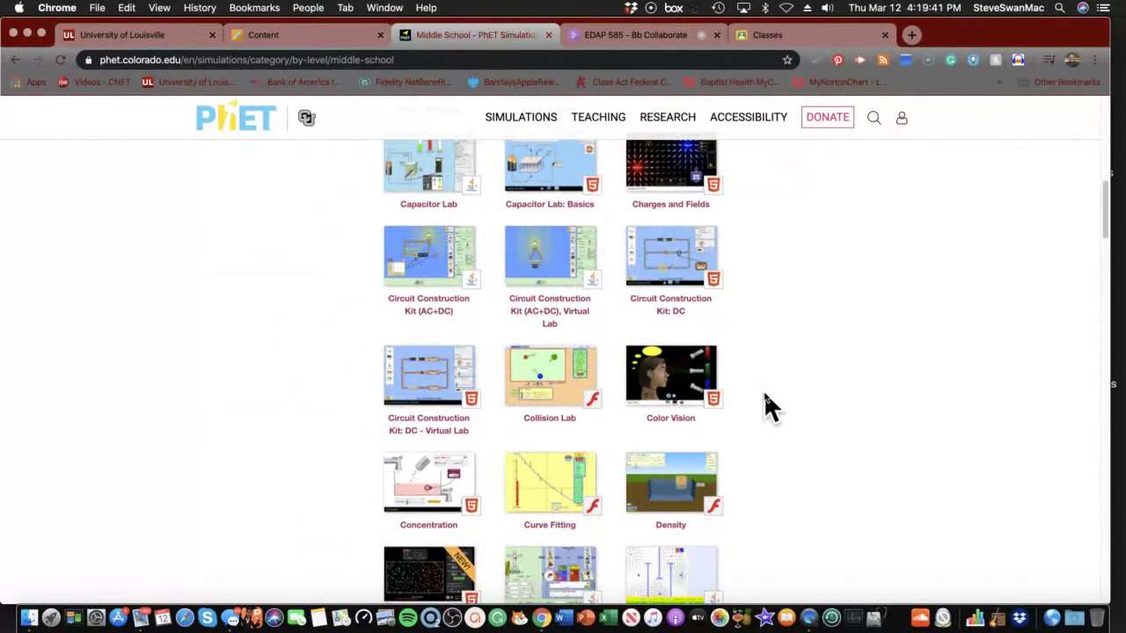
{"action": "scroll", "coordinate": [721, 402], "scroll_direction": "up", "scroll_amount": 10}
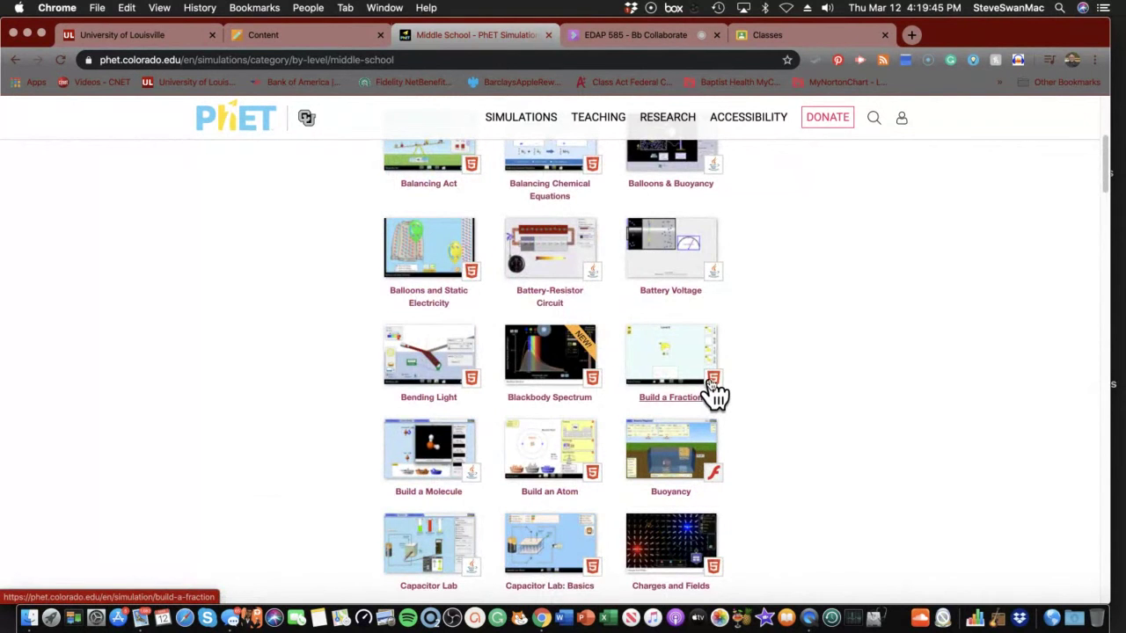
{"action": "scroll", "coordinate": [715, 398], "scroll_direction": "up", "scroll_amount": 6}
{"action": "scroll", "coordinate": [714, 397], "scroll_direction": "down", "scroll_amount": 1}
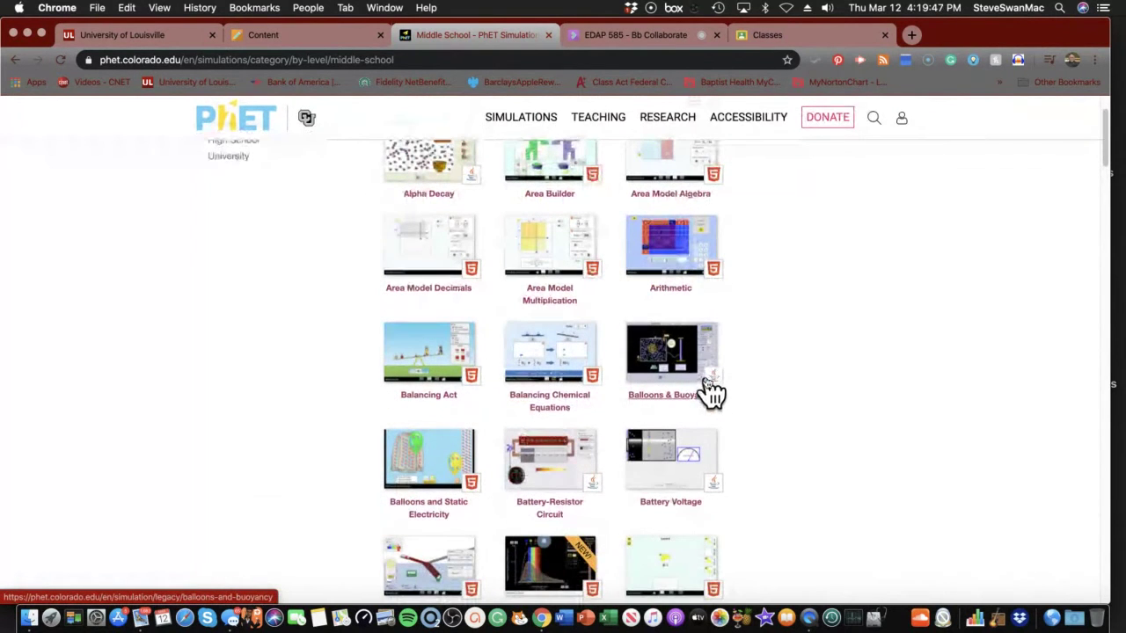
{"action": "scroll", "coordinate": [753, 394], "scroll_direction": "down", "scroll_amount": 3}
{"action": "scroll", "coordinate": [753, 393], "scroll_direction": "down", "scroll_amount": 12}
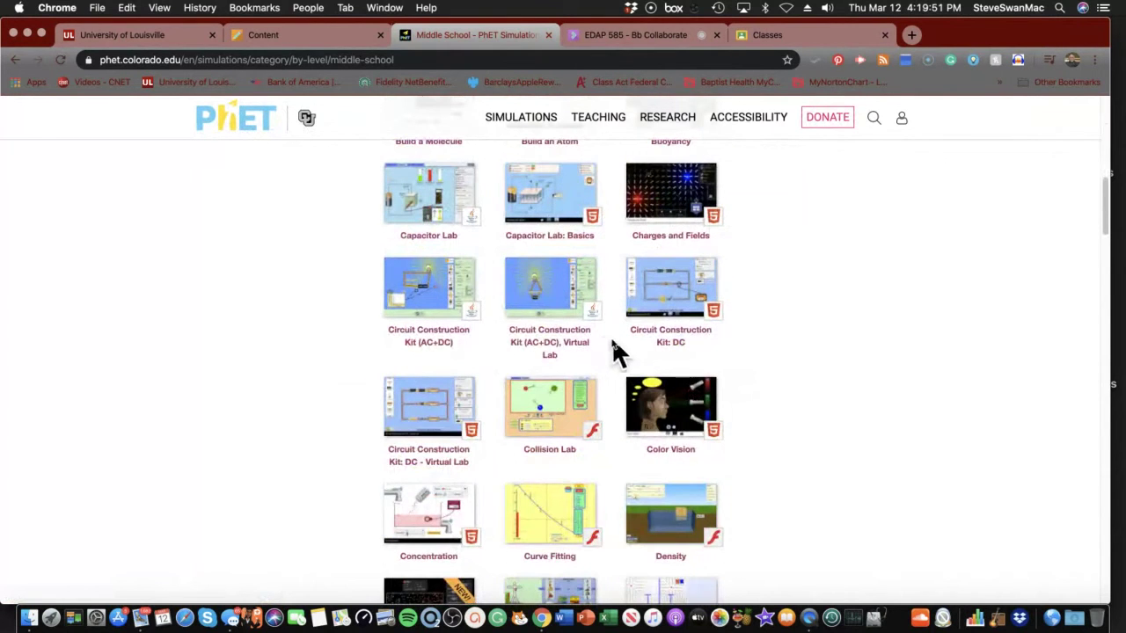
{"action": "scroll", "coordinate": [607, 343], "scroll_direction": "up", "scroll_amount": 5}
{"action": "scroll", "coordinate": [598, 339], "scroll_direction": "down", "scroll_amount": 5}
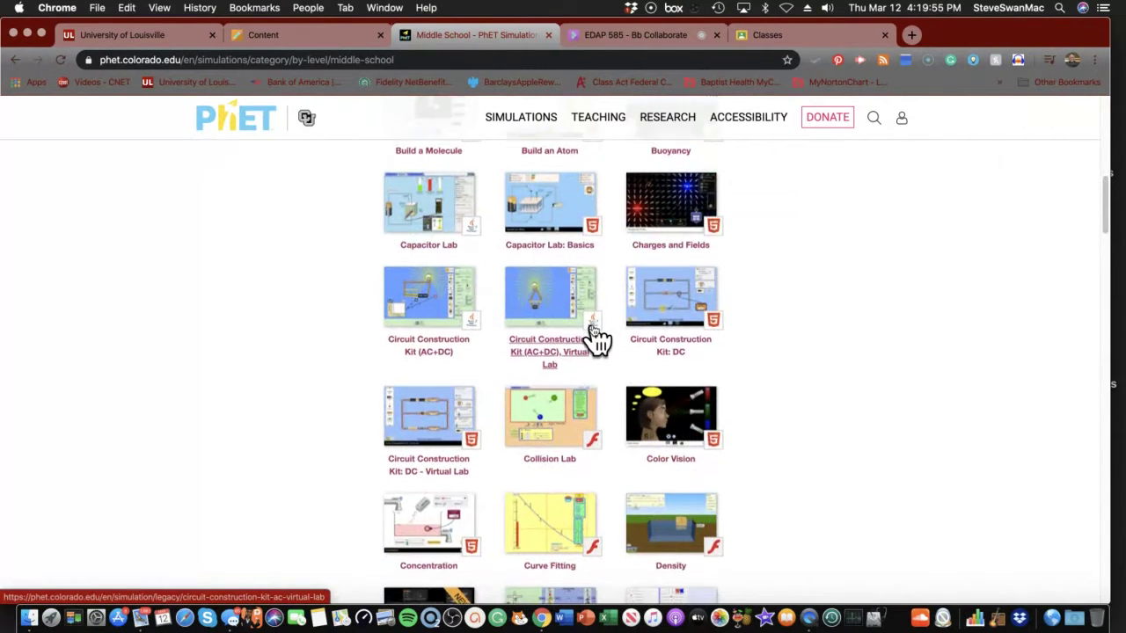
{"action": "scroll", "coordinate": [596, 339], "scroll_direction": "down", "scroll_amount": 8}
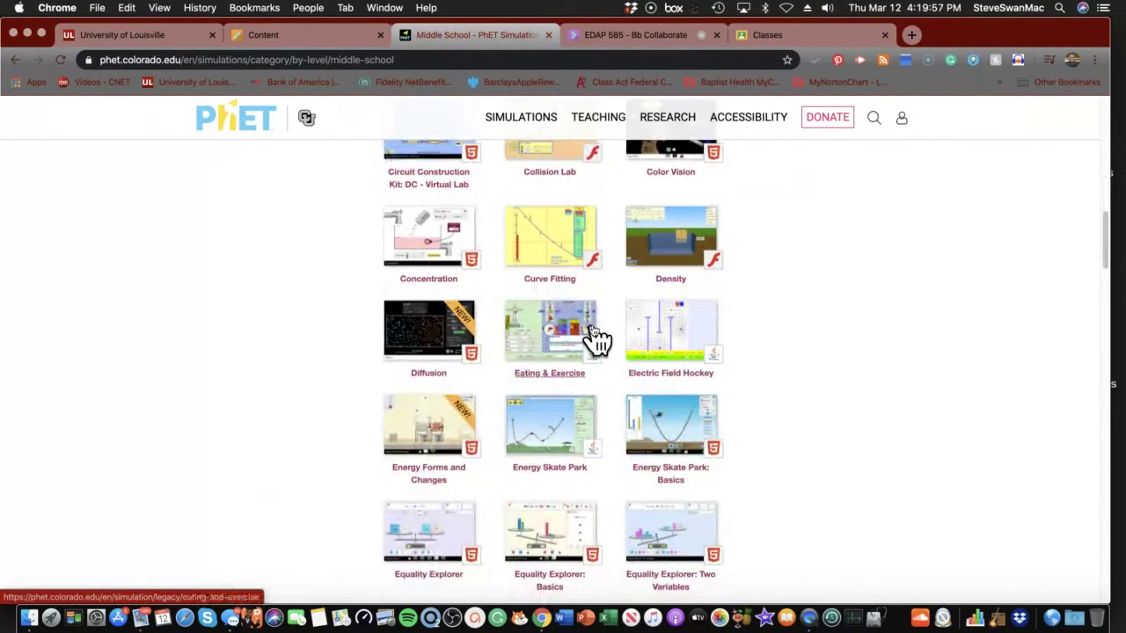
{"action": "scroll", "coordinate": [596, 338], "scroll_direction": "down", "scroll_amount": 1}
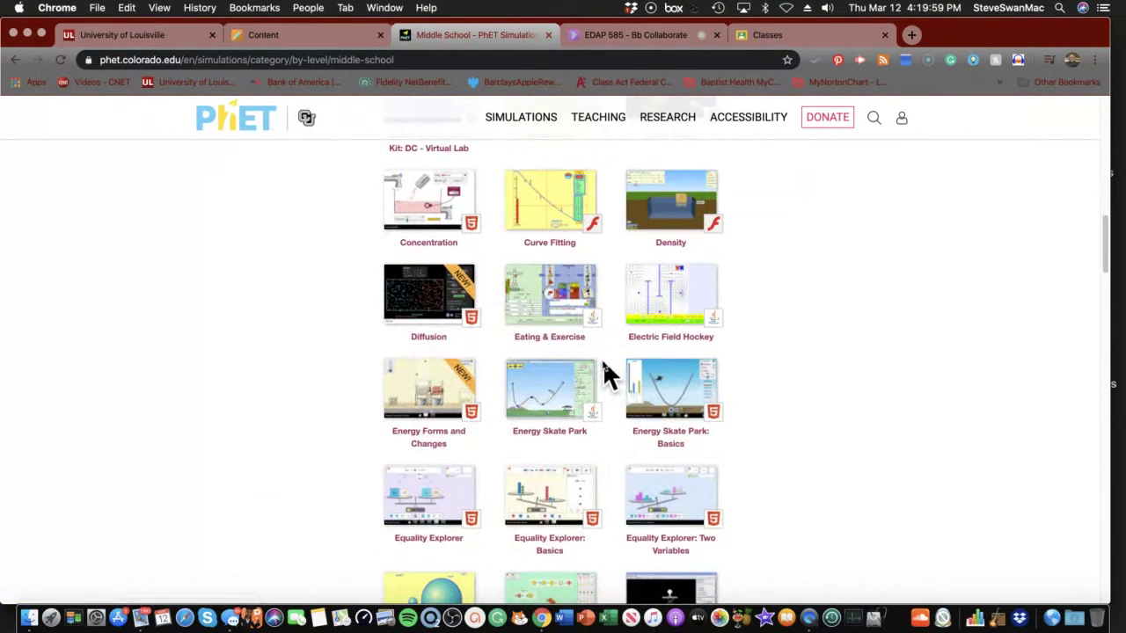
- Open the Energy Skate Park simulation page and display its embed code
{"action": "left_click", "coordinate": [547, 409]}
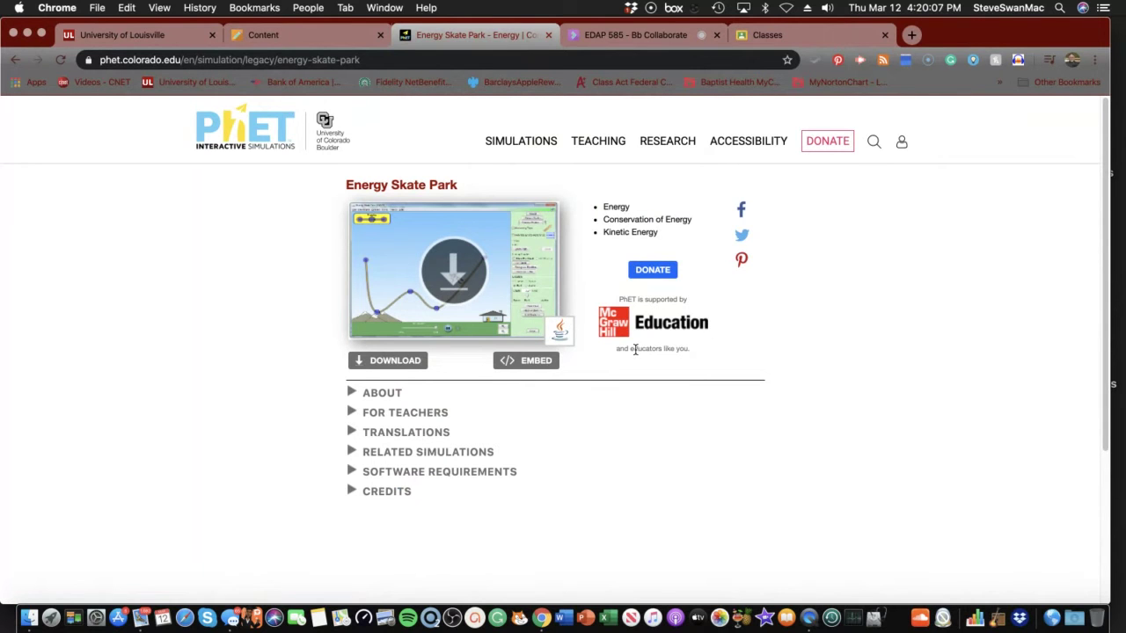
{"action": "left_click", "coordinate": [536, 367]}
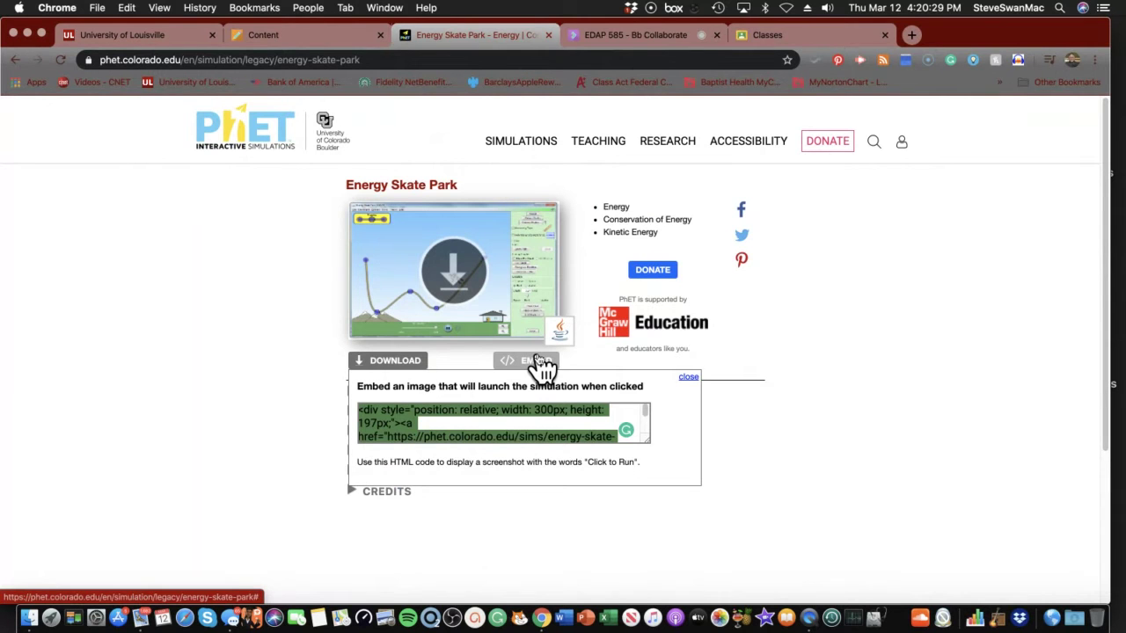
{"action": "left_click", "coordinate": [806, 373]}
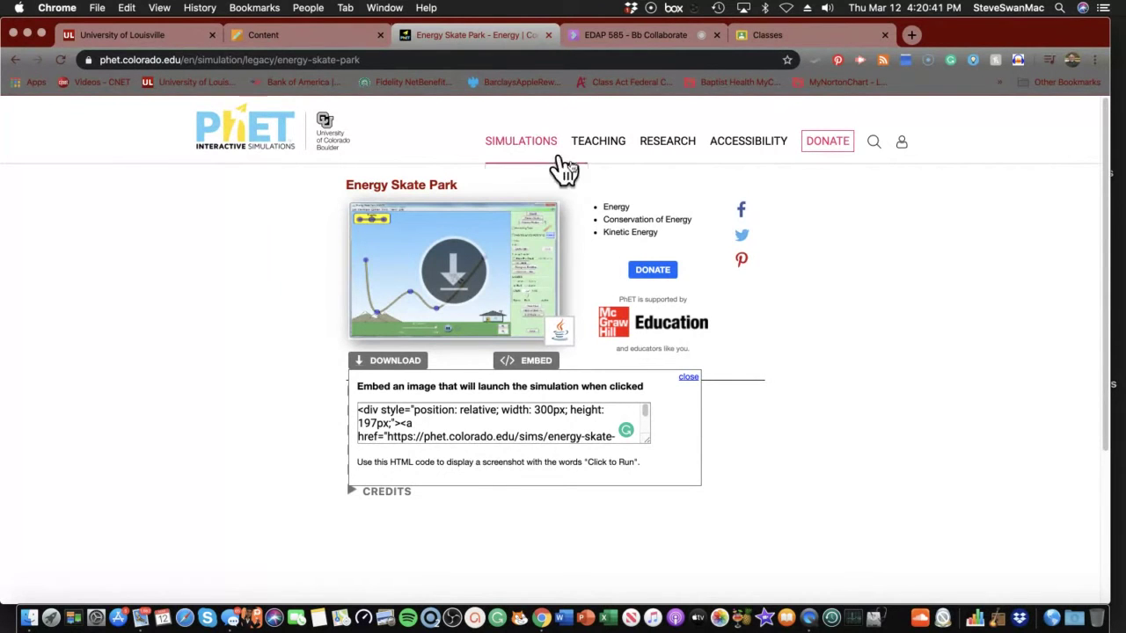
- List the Elementary School simulations by grade level and open the Energy Forms and Changes simulation page
{"action": "mouse_move", "coordinate": [543, 145]}
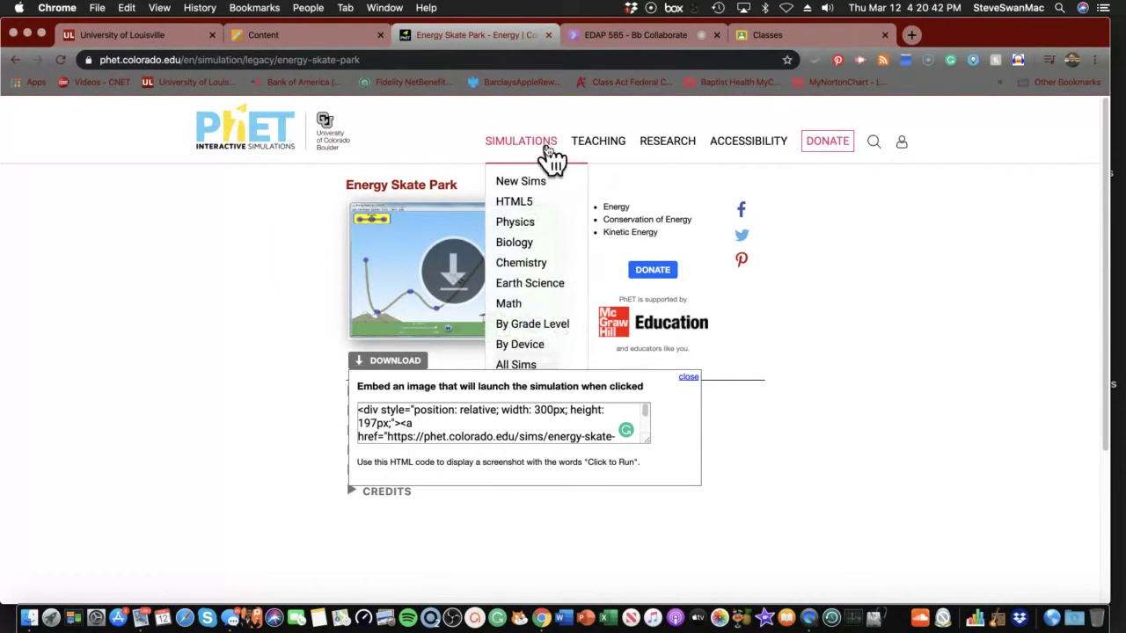
{"action": "left_click", "coordinate": [538, 324]}
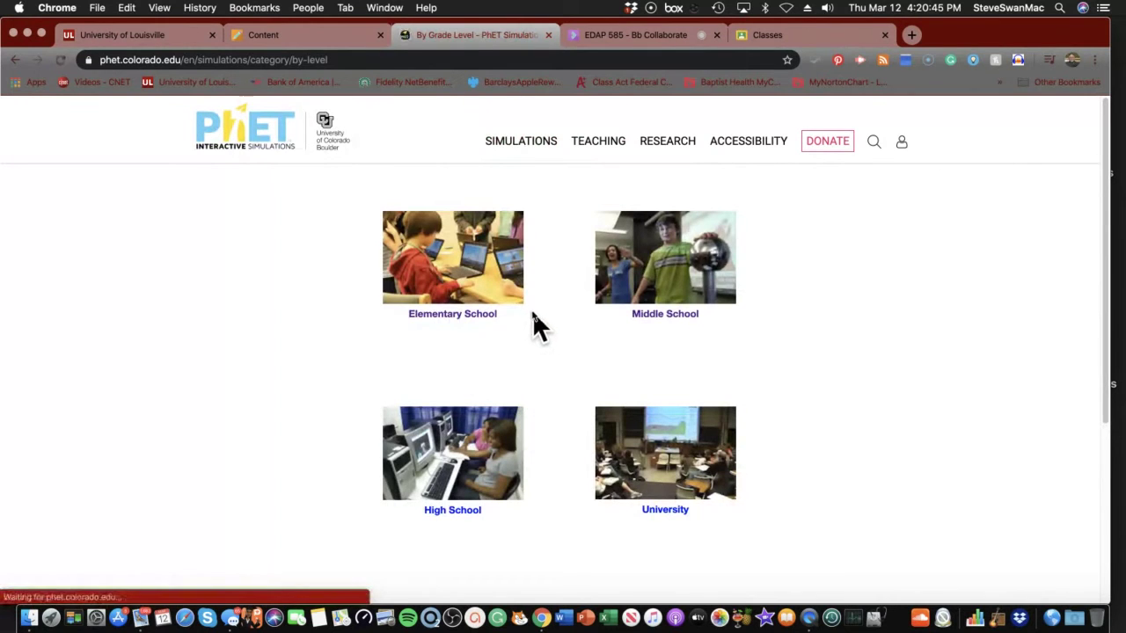
{"action": "left_click", "coordinate": [456, 269]}
{"action": "scroll", "coordinate": [546, 322], "scroll_direction": "down", "scroll_amount": 5}
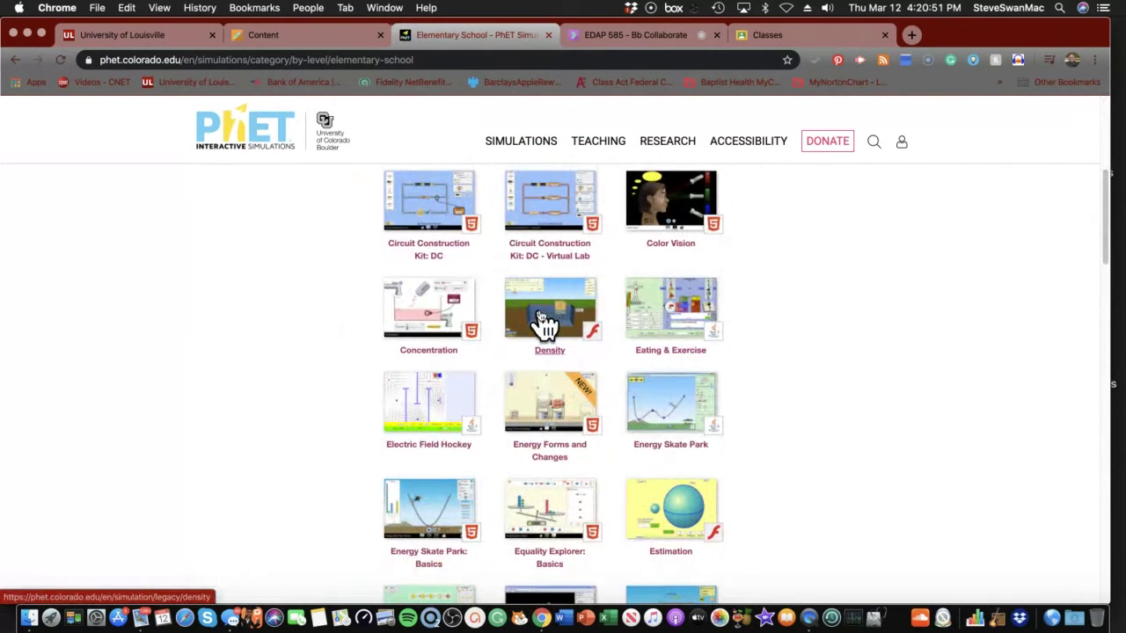
{"action": "scroll", "coordinate": [537, 312], "scroll_direction": "down", "scroll_amount": 1}
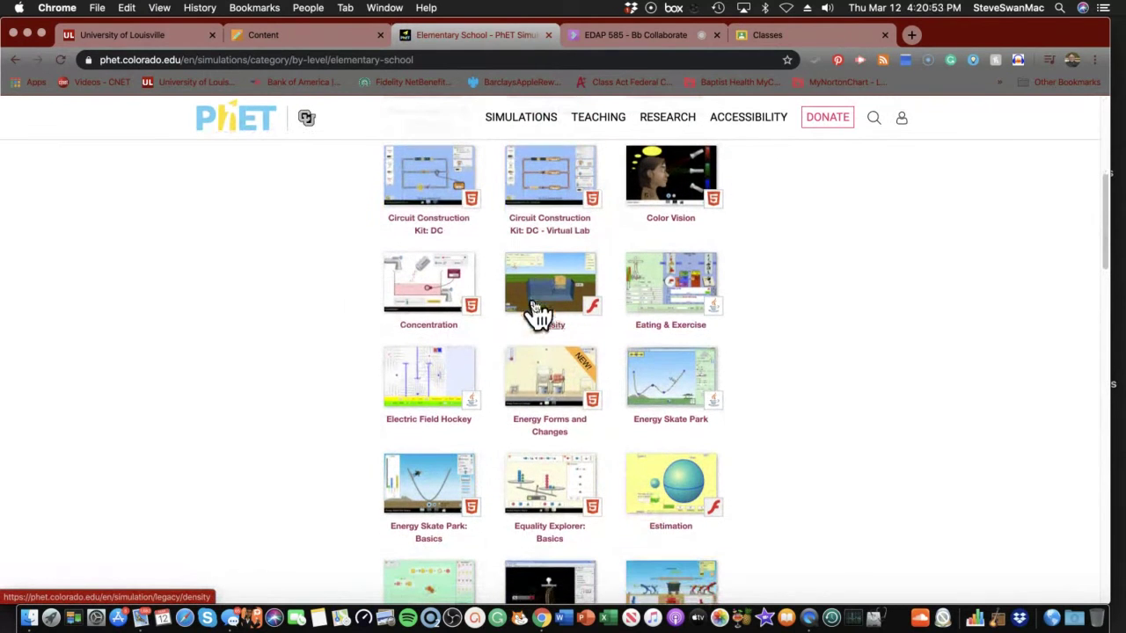
{"action": "left_click", "coordinate": [555, 386]}
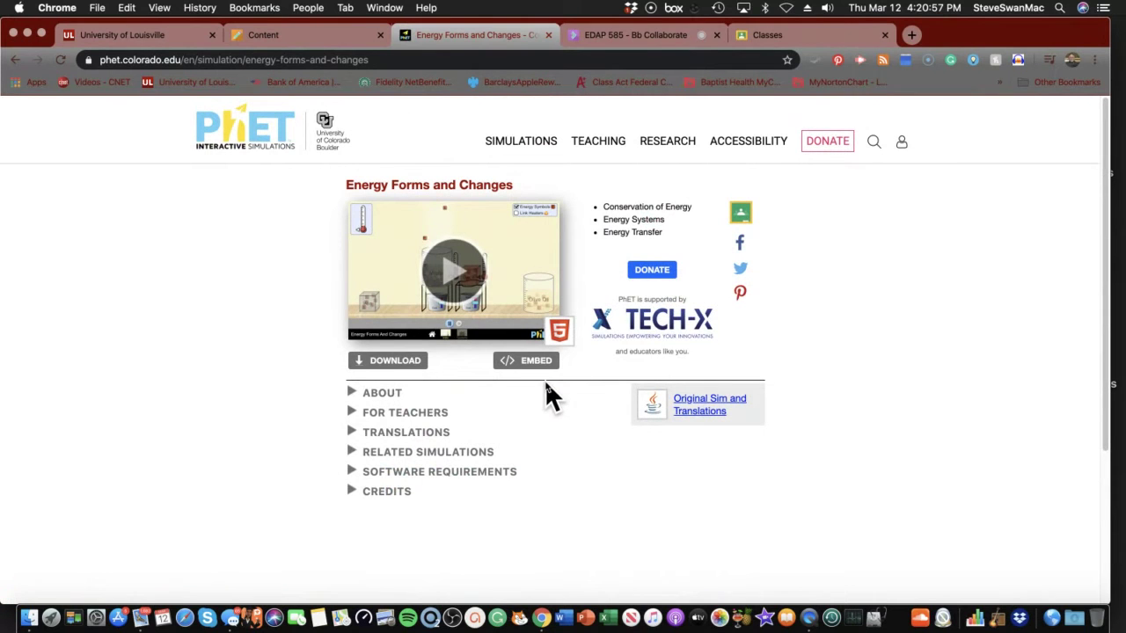
- Start sharing the Energy Forms and Changes simulation to My Google Classroom using the Create material action
{"action": "left_click", "coordinate": [735, 210]}
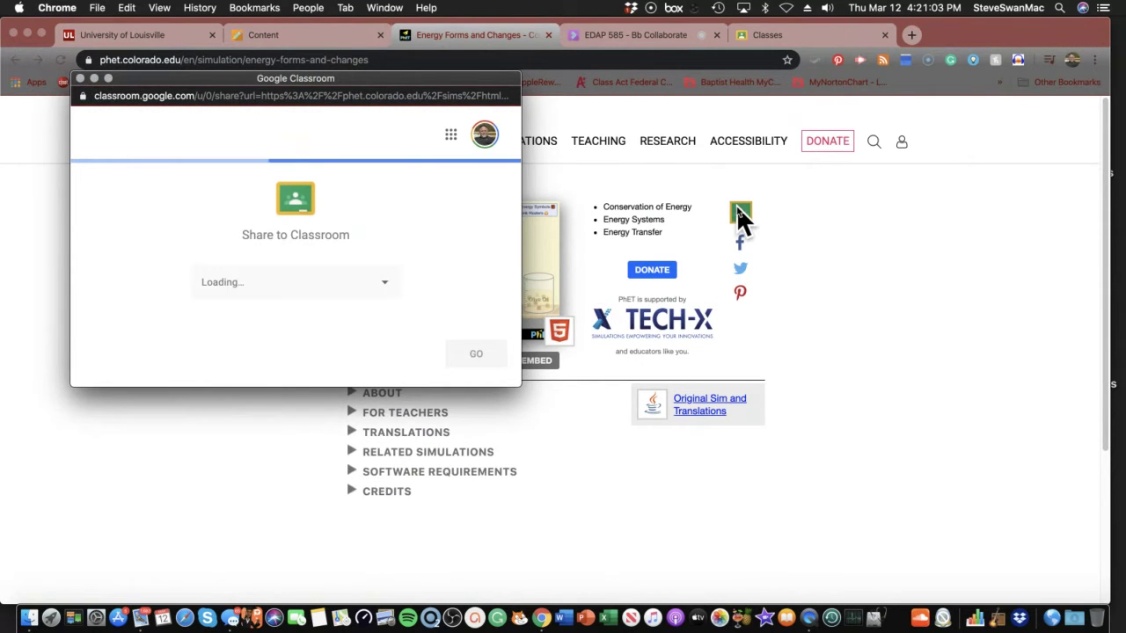
{"action": "left_click", "coordinate": [392, 295]}
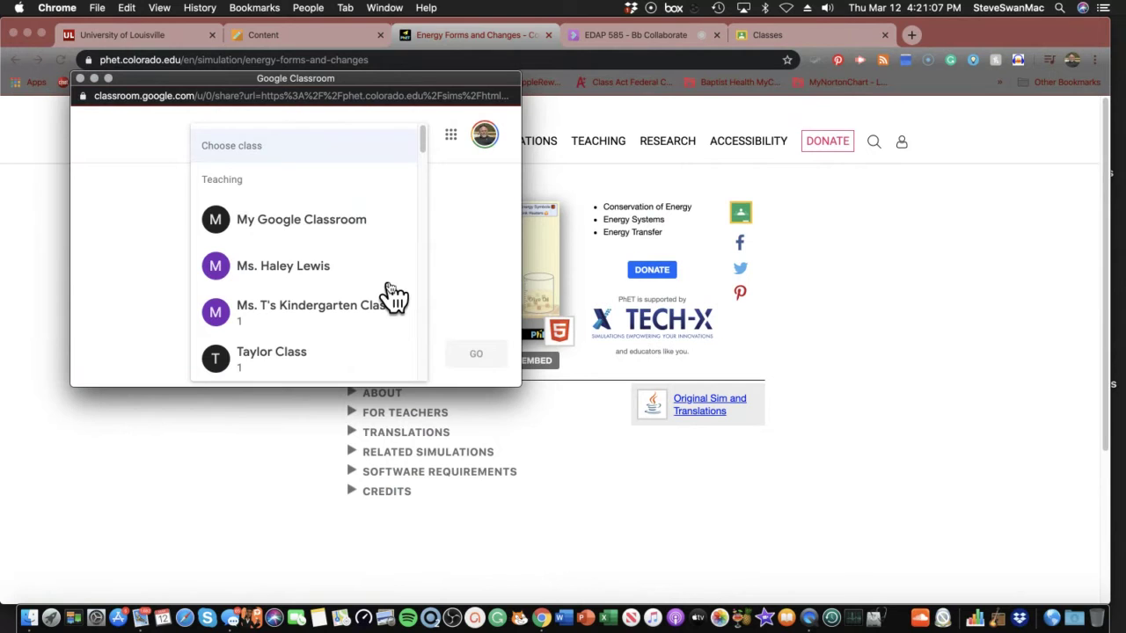
{"action": "left_click", "coordinate": [317, 220]}
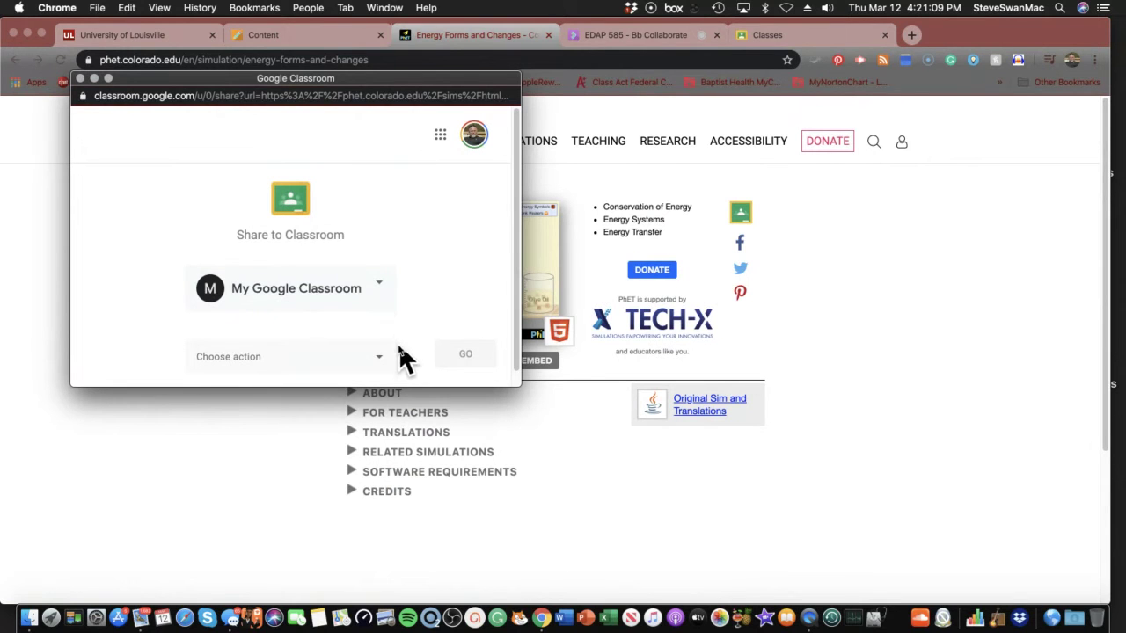
{"action": "left_click", "coordinate": [381, 363]}
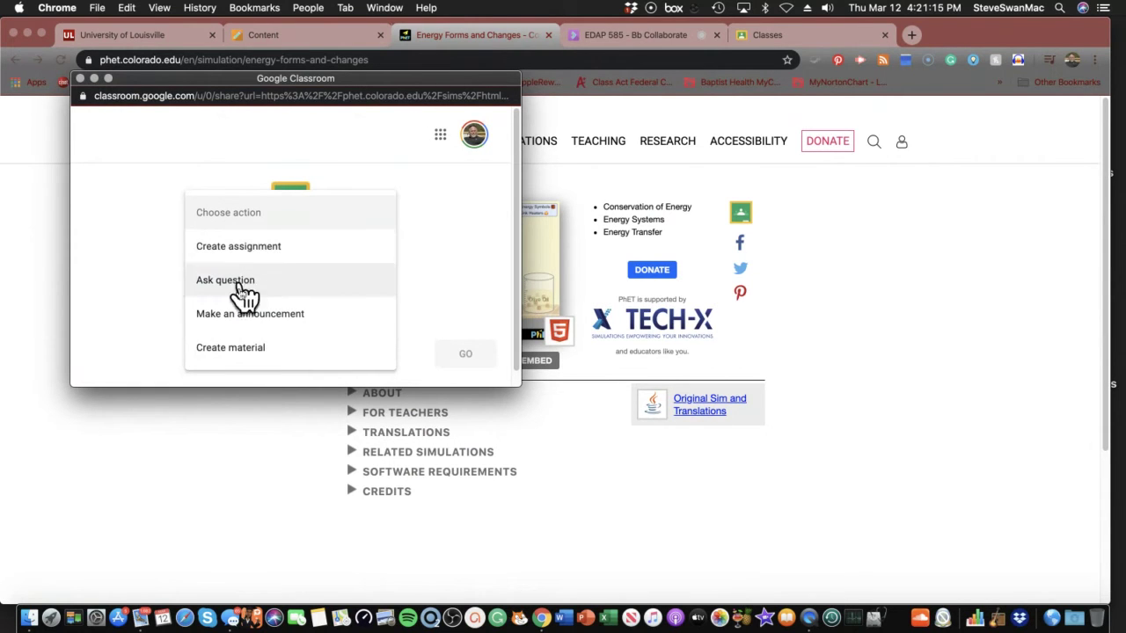
{"action": "left_click", "coordinate": [240, 347]}
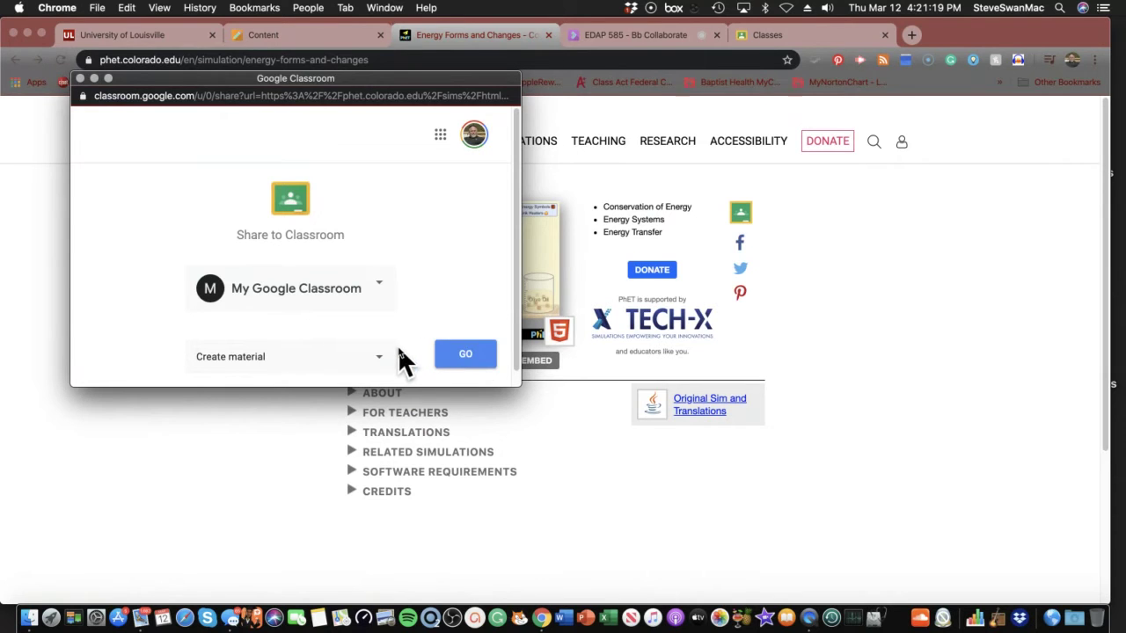
{"action": "left_click", "coordinate": [466, 356]}
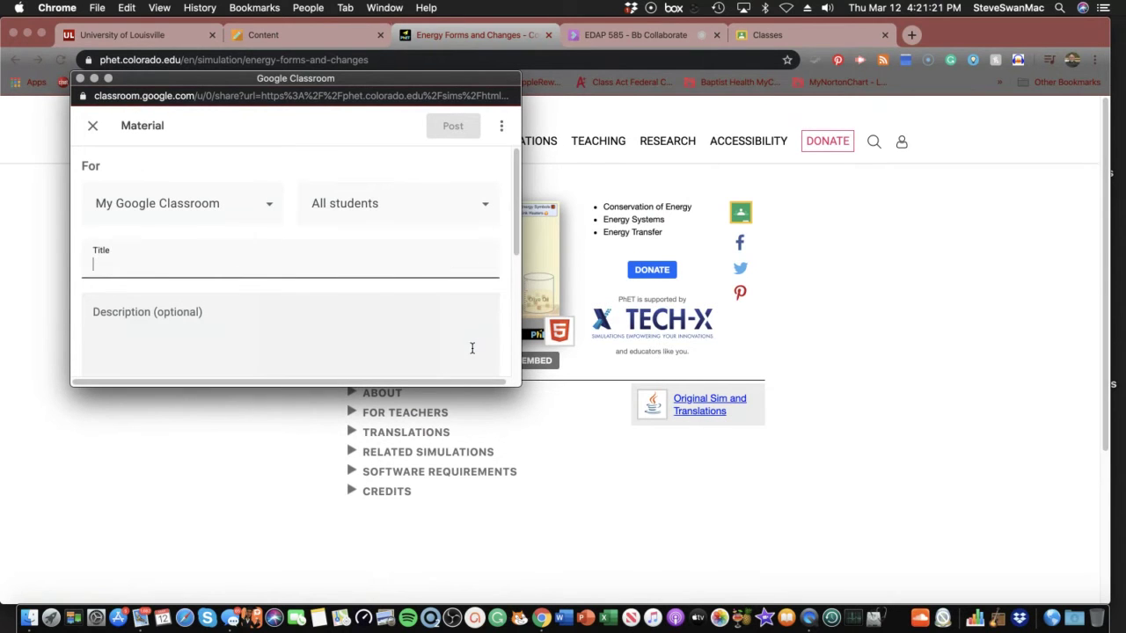
- Check the material's student audience choices and title field, and close the sharing window without posting
{"action": "left_click", "coordinate": [484, 208]}
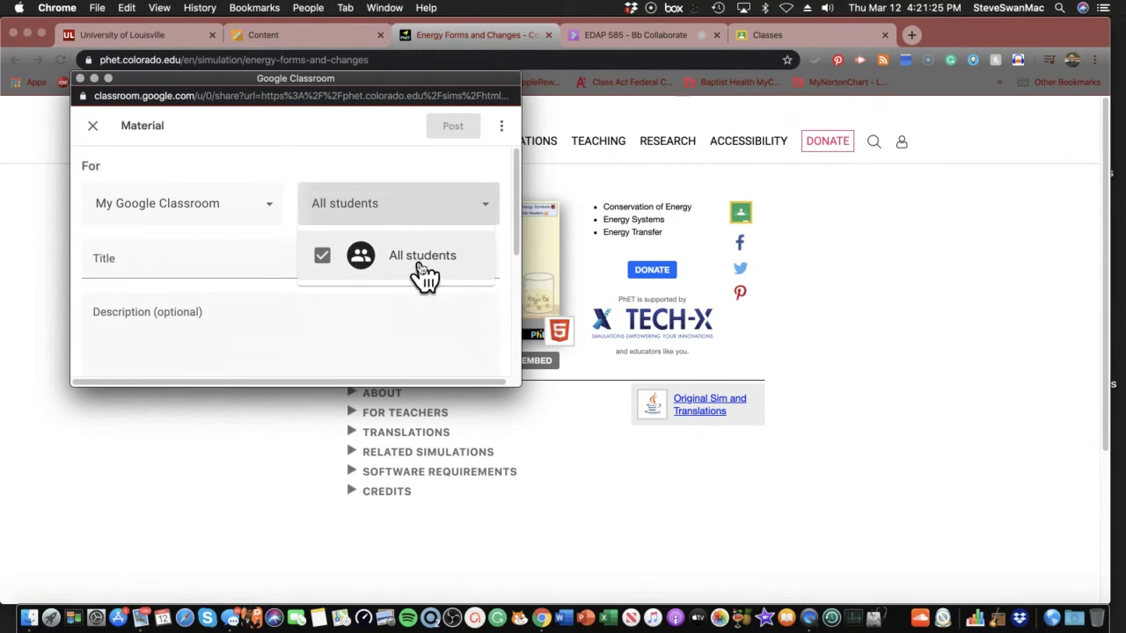
{"action": "left_click", "coordinate": [193, 225]}
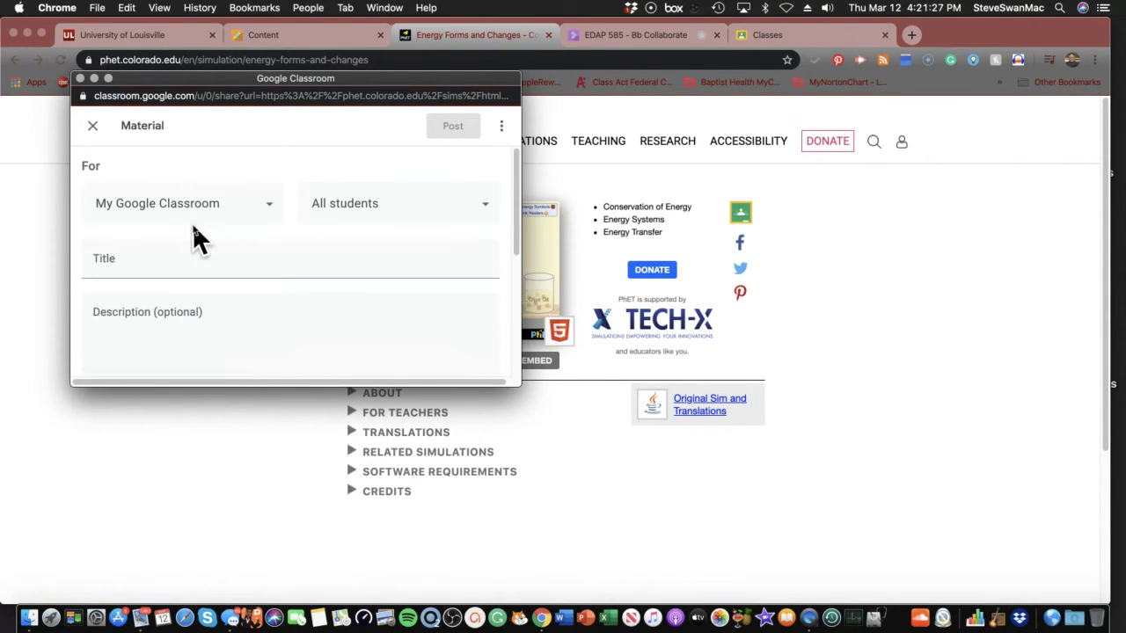
{"action": "left_click", "coordinate": [200, 251]}
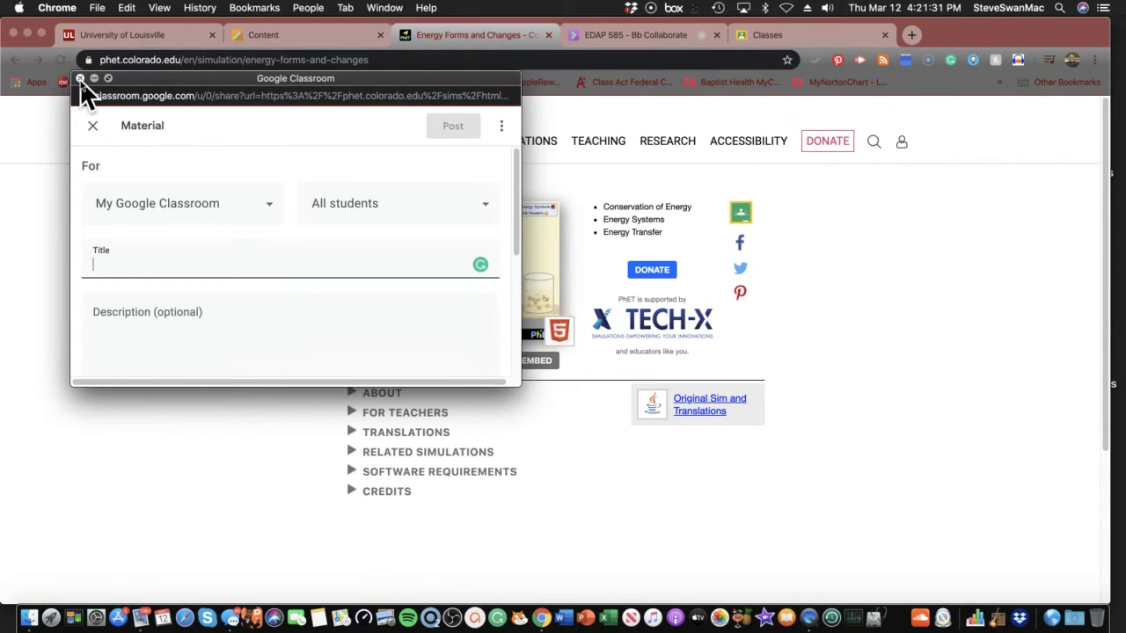
{"action": "left_click", "coordinate": [80, 79]}
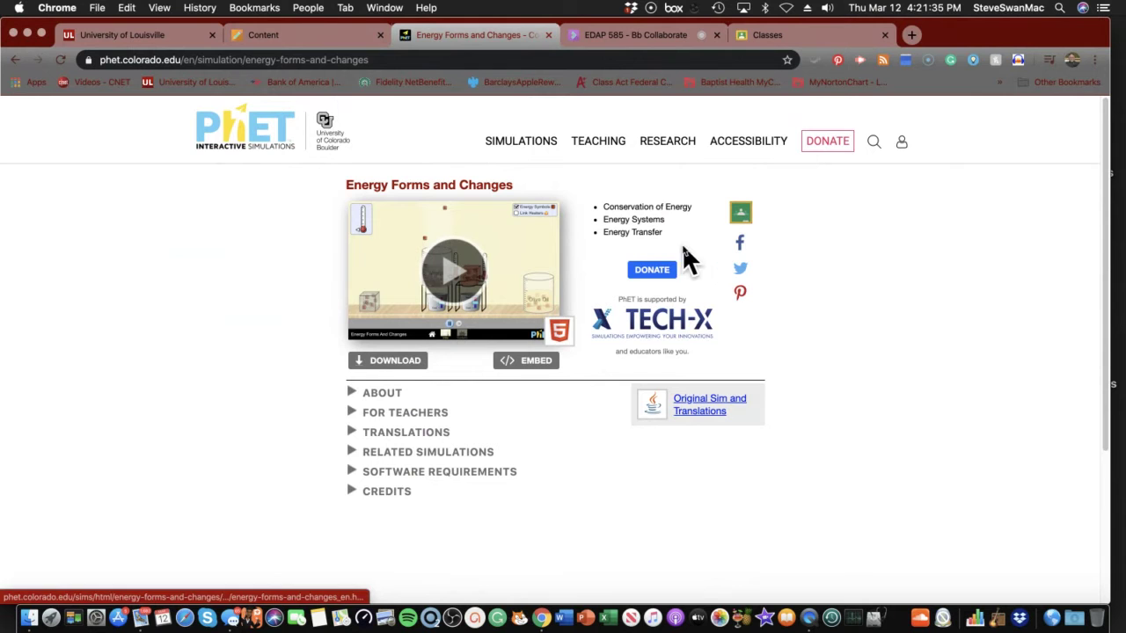
- List the Physics simulations and open the Balancing Act simulation page
{"action": "mouse_move", "coordinate": [520, 145]}
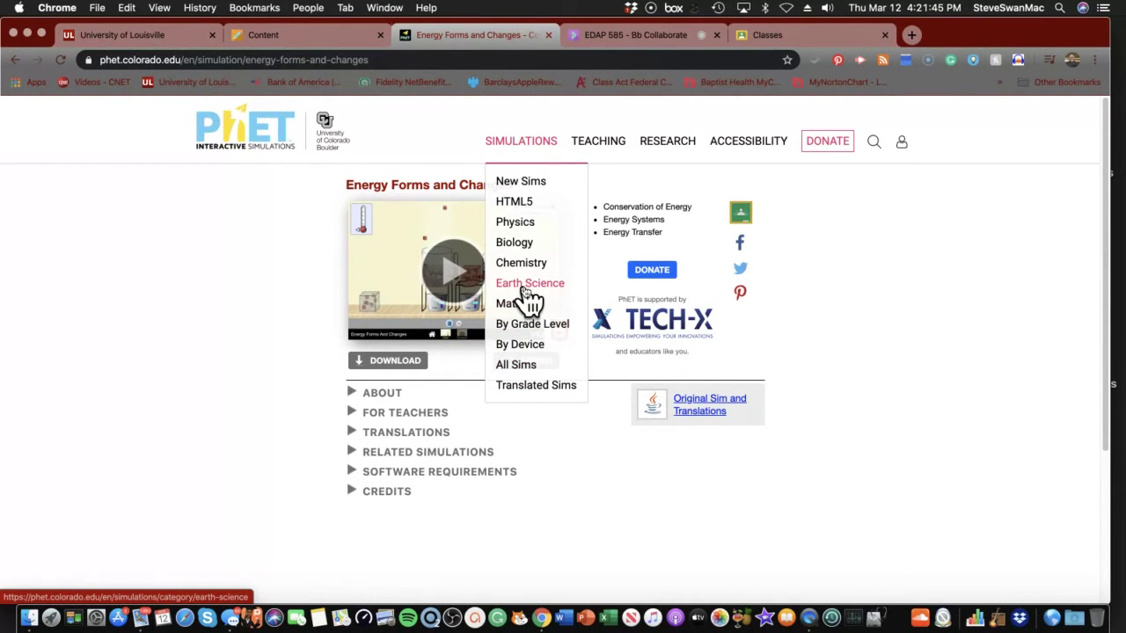
{"action": "left_click", "coordinate": [517, 227]}
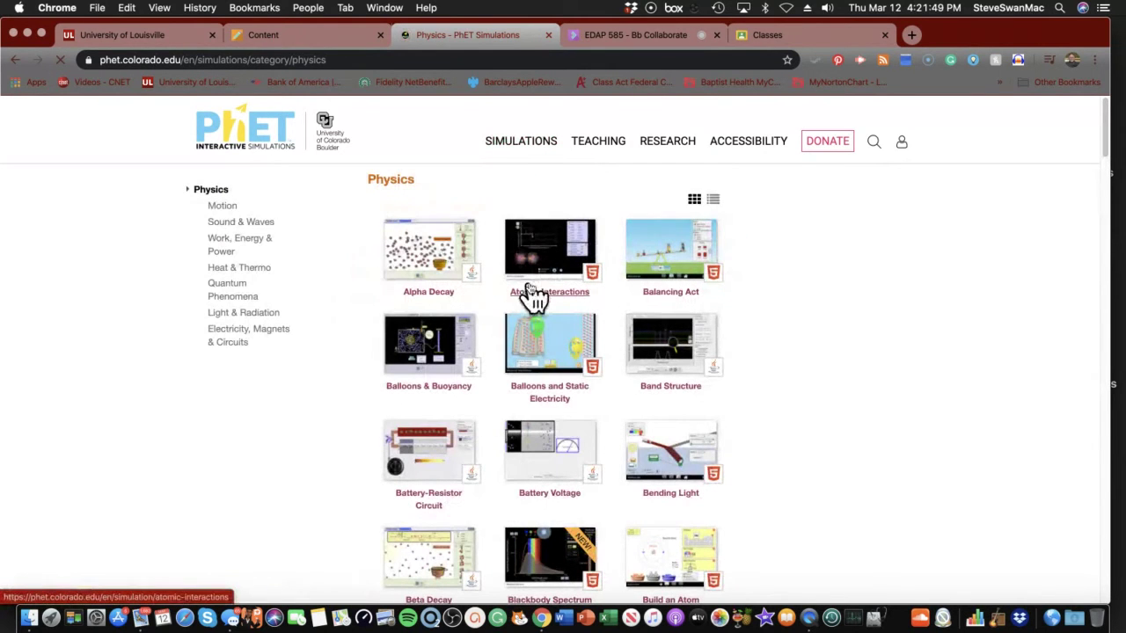
{"action": "scroll", "coordinate": [530, 293], "scroll_direction": "down", "scroll_amount": 3}
{"action": "scroll", "coordinate": [533, 294], "scroll_direction": "up", "scroll_amount": 3}
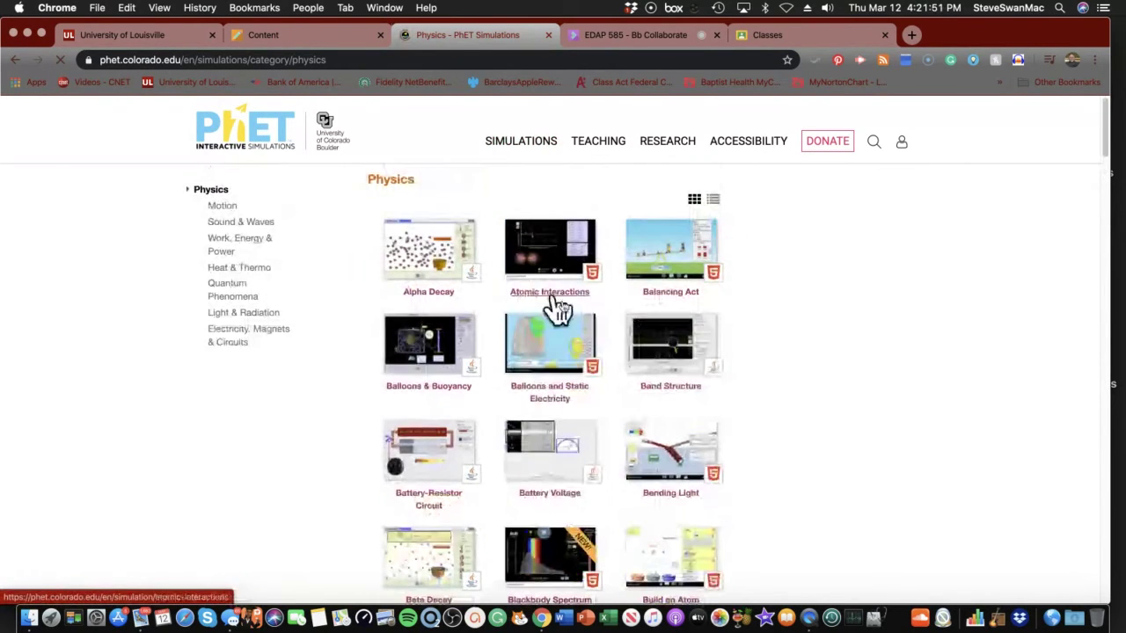
{"action": "left_click", "coordinate": [648, 277]}
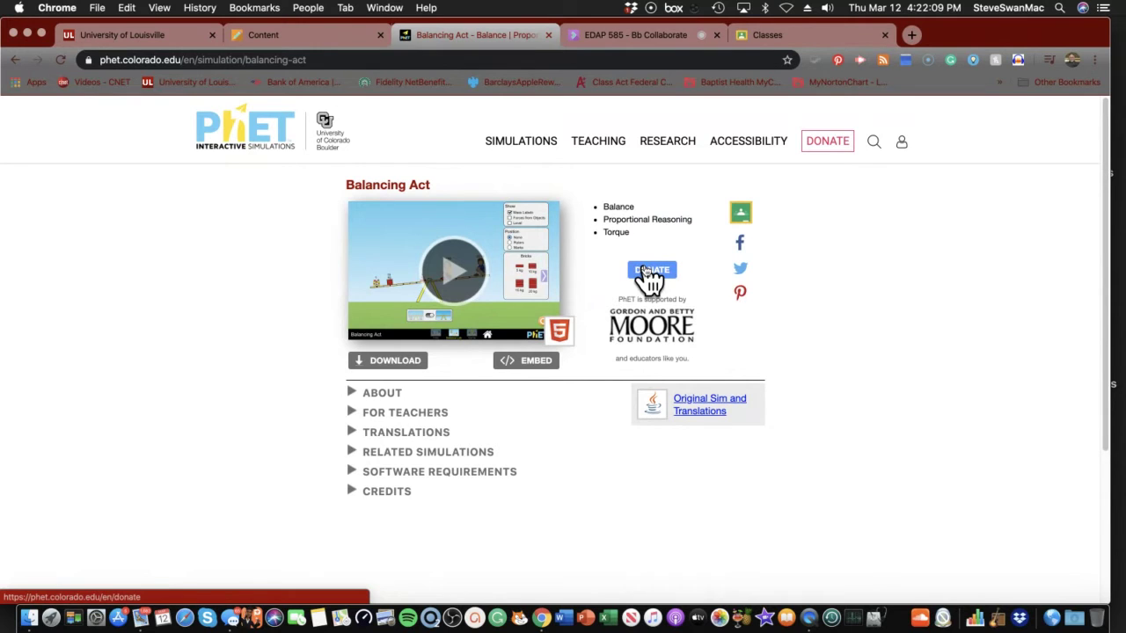
- Examine Balancing Act's About details and its For Teachers resources, including the teacher-submitted activities, and collapse the teacher section
{"action": "left_click", "coordinate": [354, 395]}
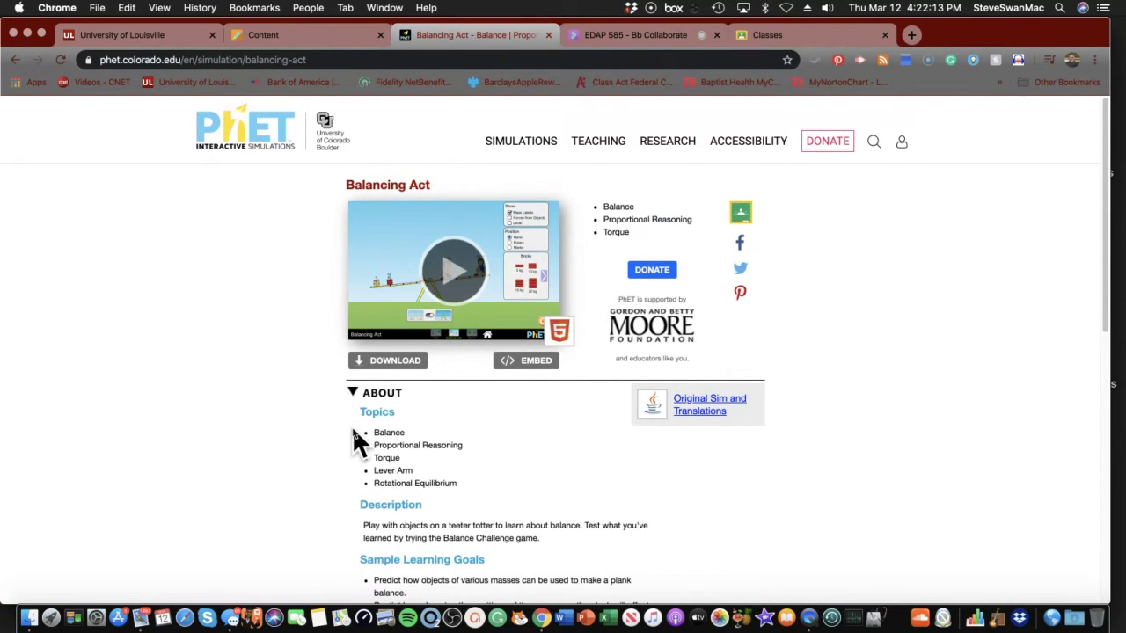
{"action": "scroll", "coordinate": [353, 432], "scroll_direction": "down", "scroll_amount": 10}
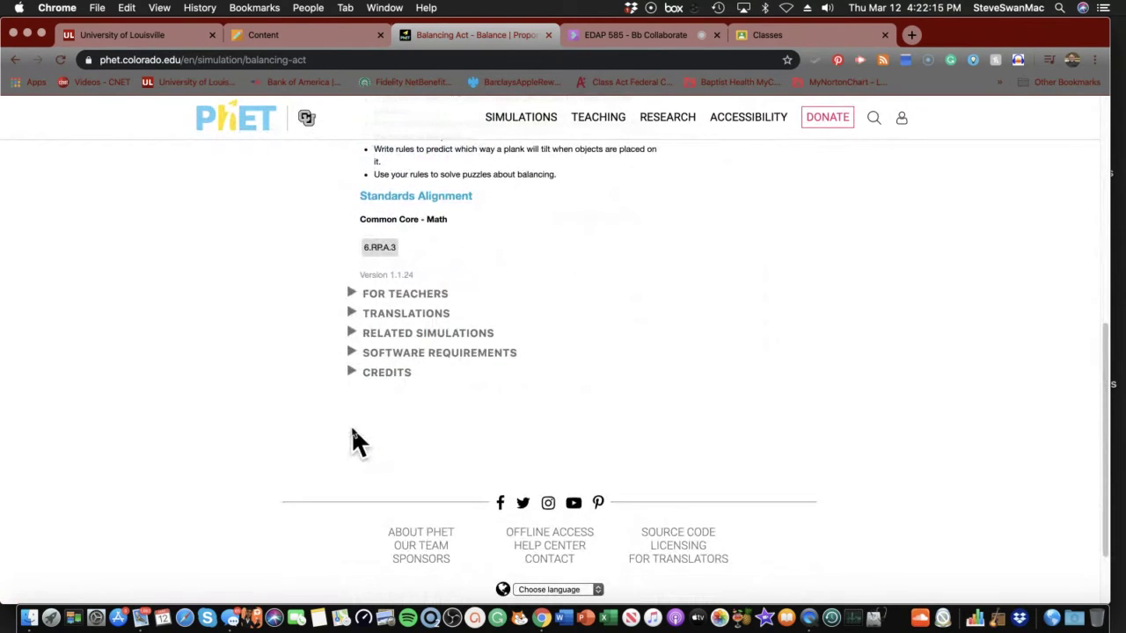
{"action": "left_click", "coordinate": [350, 293]}
{"action": "scroll", "coordinate": [330, 302], "scroll_direction": "down", "scroll_amount": 3}
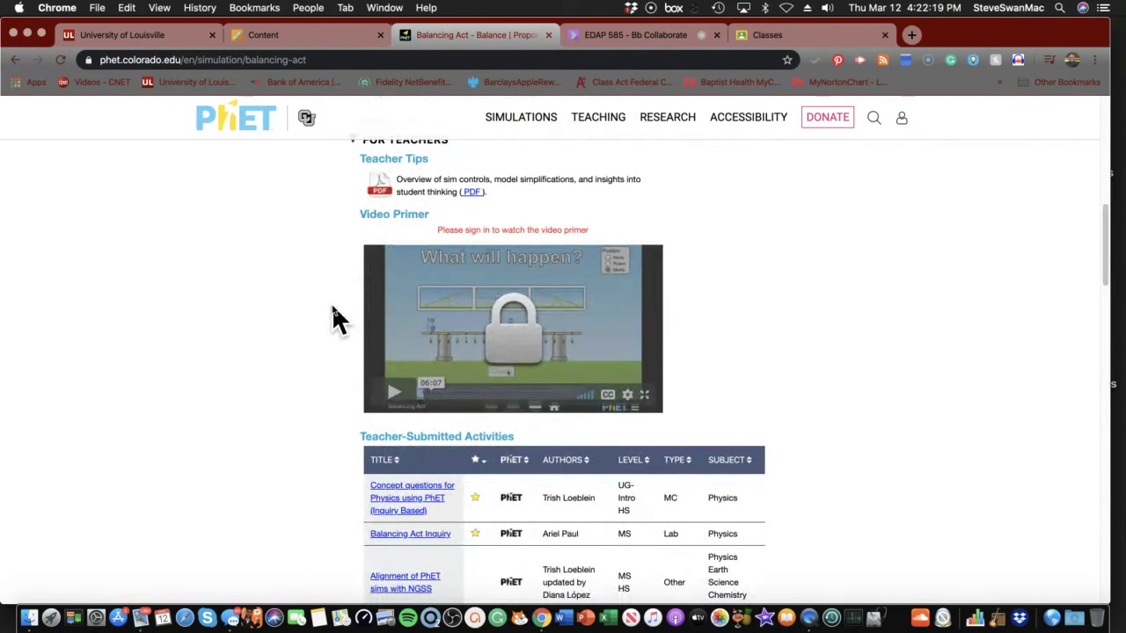
{"action": "scroll", "coordinate": [332, 308], "scroll_direction": "down", "scroll_amount": 4}
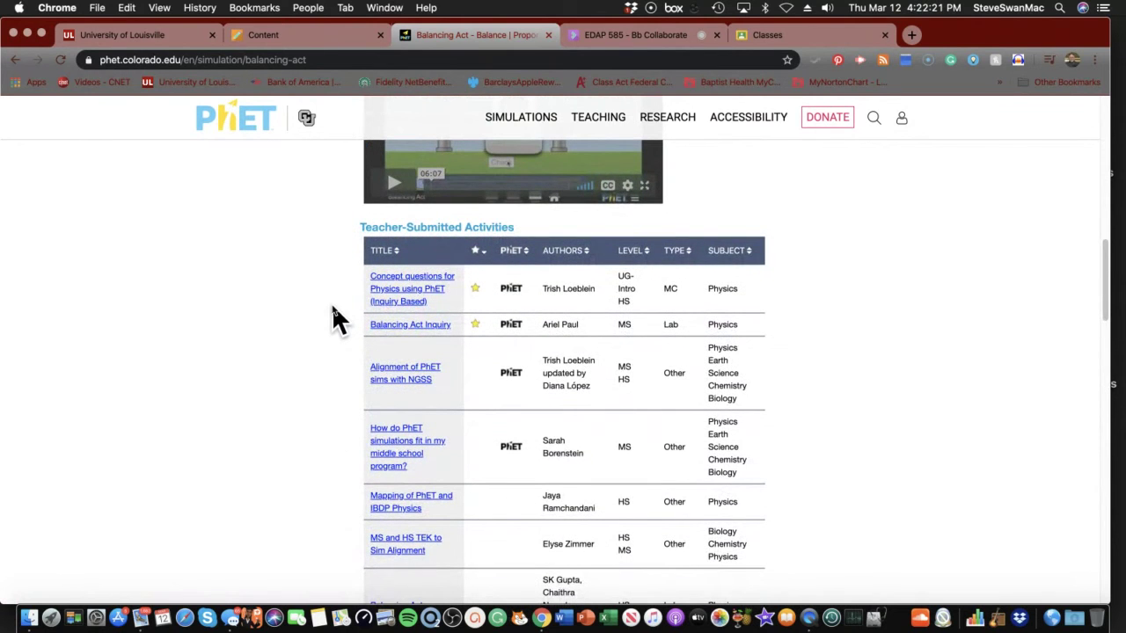
{"action": "scroll", "coordinate": [332, 310], "scroll_direction": "down", "scroll_amount": 10}
{"action": "scroll", "coordinate": [333, 310], "scroll_direction": "up", "scroll_amount": 8}
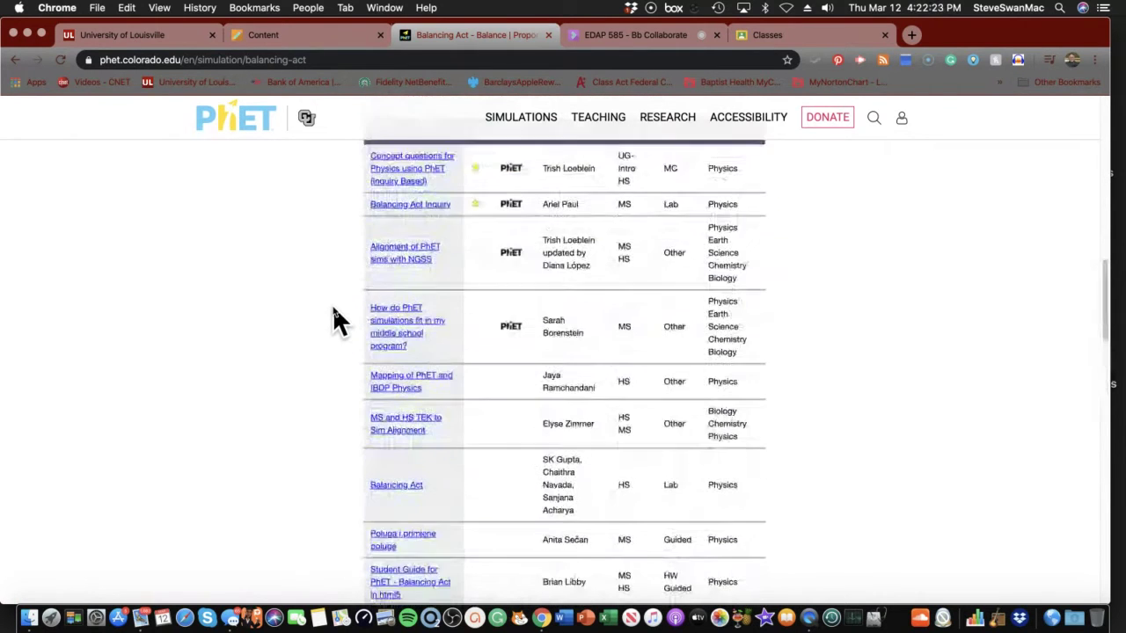
{"action": "scroll", "coordinate": [337, 320], "scroll_direction": "up", "scroll_amount": 5}
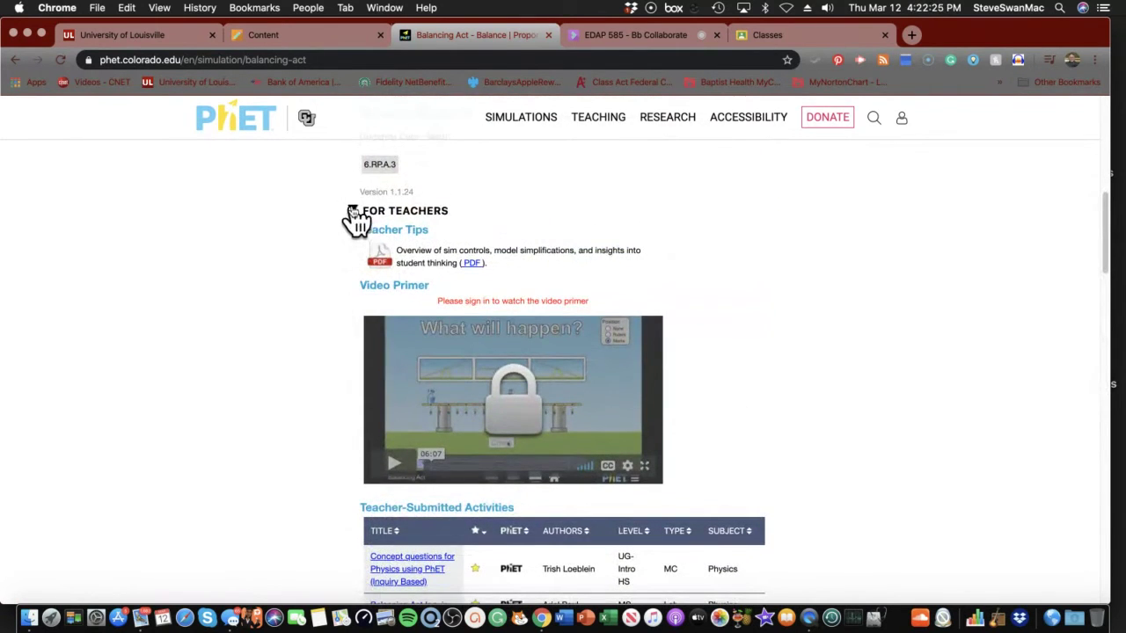
{"action": "left_click", "coordinate": [353, 213]}
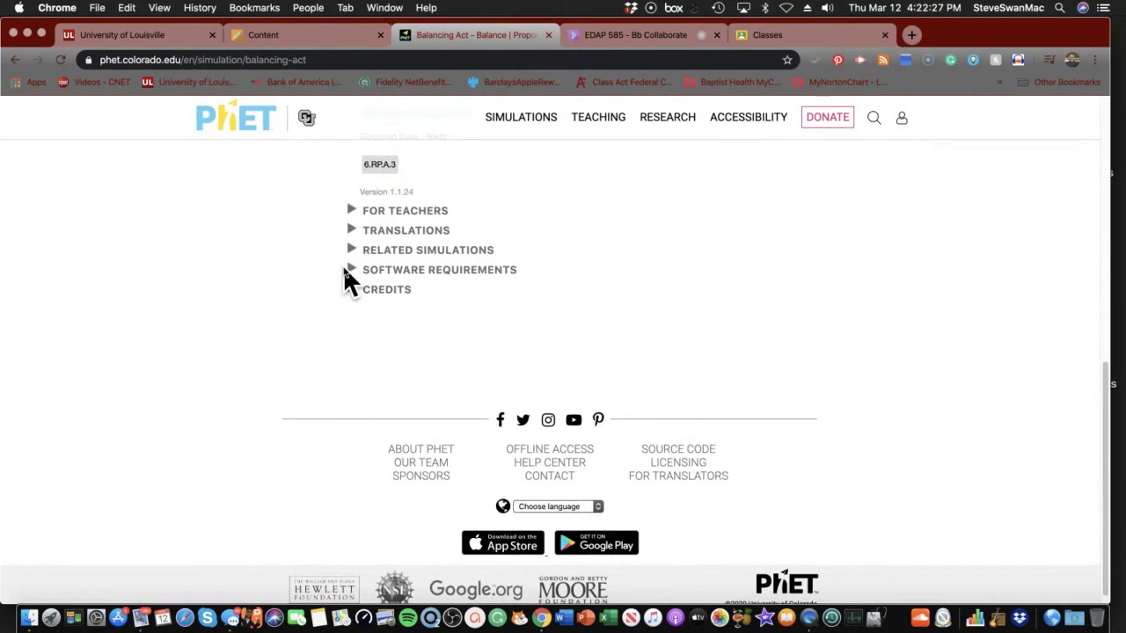
- Open the Forces and Motion page from Balancing Act's related simulations and select its web address
{"action": "left_click", "coordinate": [357, 252]}
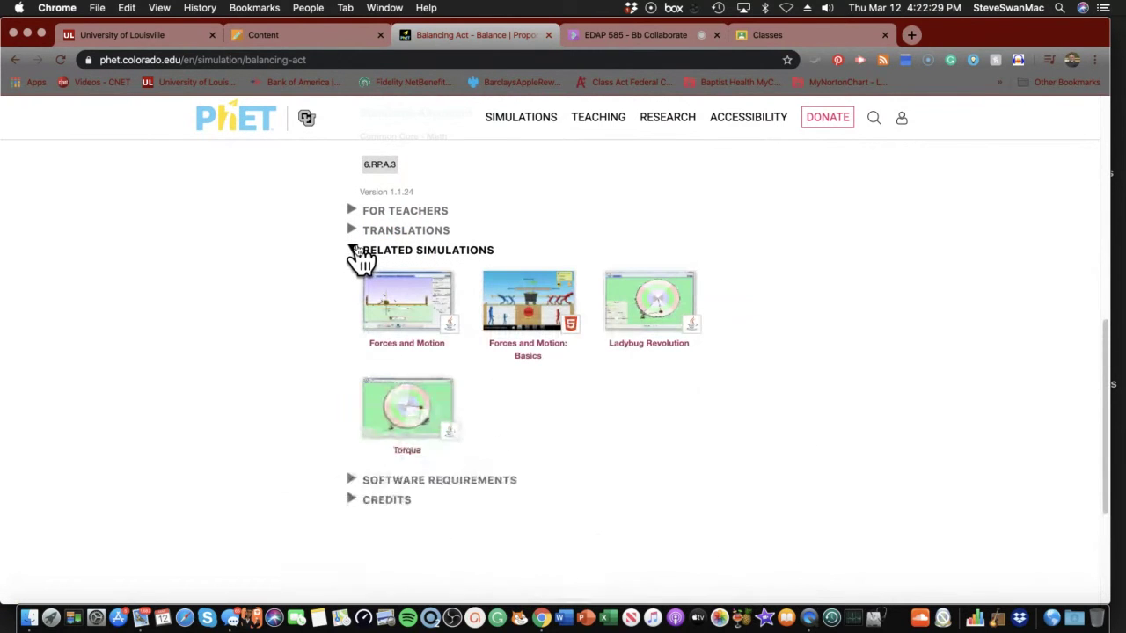
{"action": "left_click", "coordinate": [405, 327]}
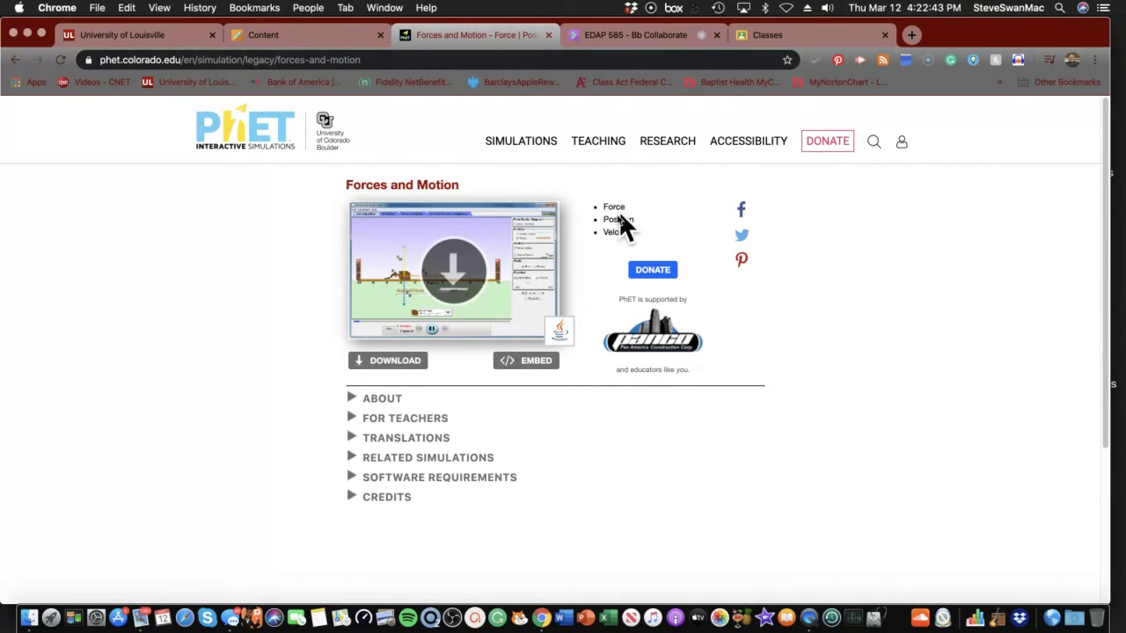
{"action": "left_click", "coordinate": [372, 60]}
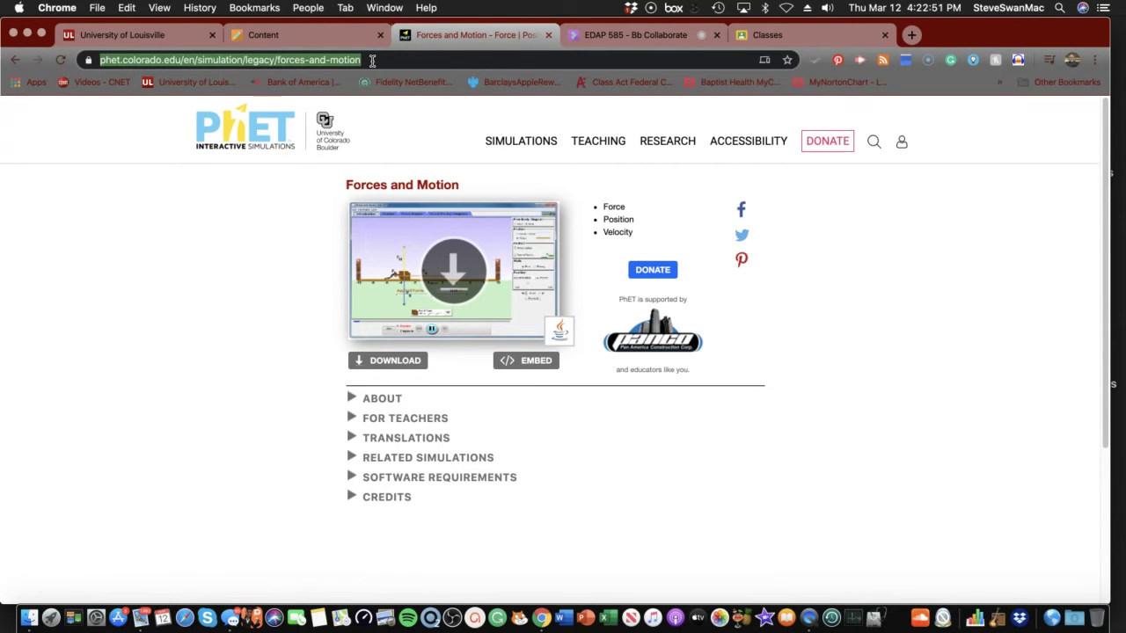
- Return to the course's simulations folder and open the Social Studies Simulations website
{"action": "left_click", "coordinate": [299, 40]}
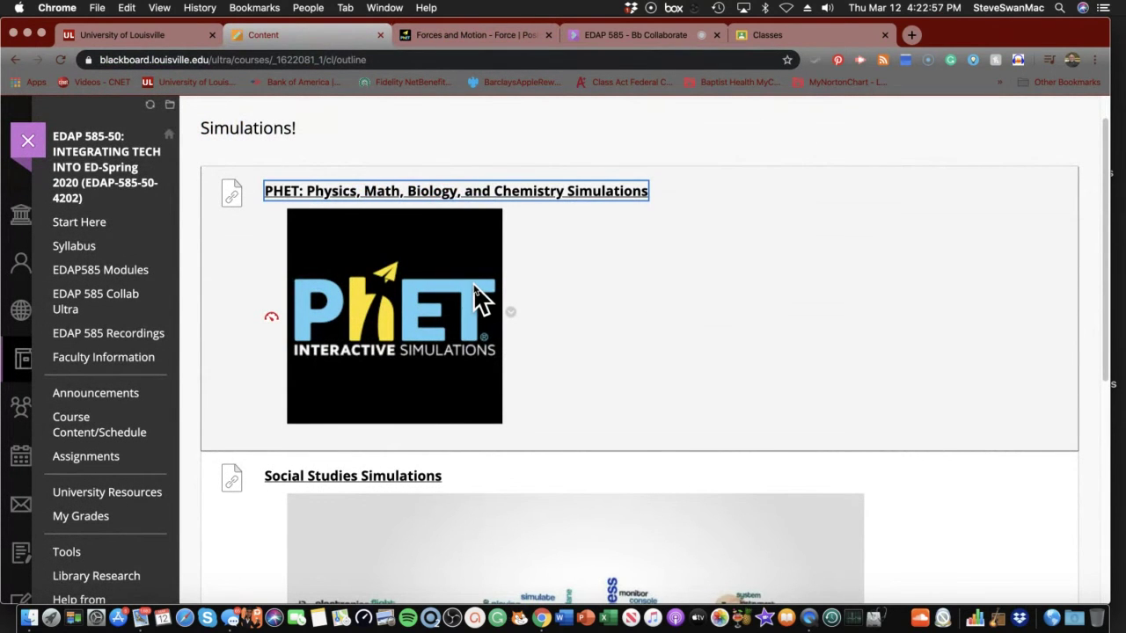
{"action": "scroll", "coordinate": [476, 298], "scroll_direction": "down", "scroll_amount": 10}
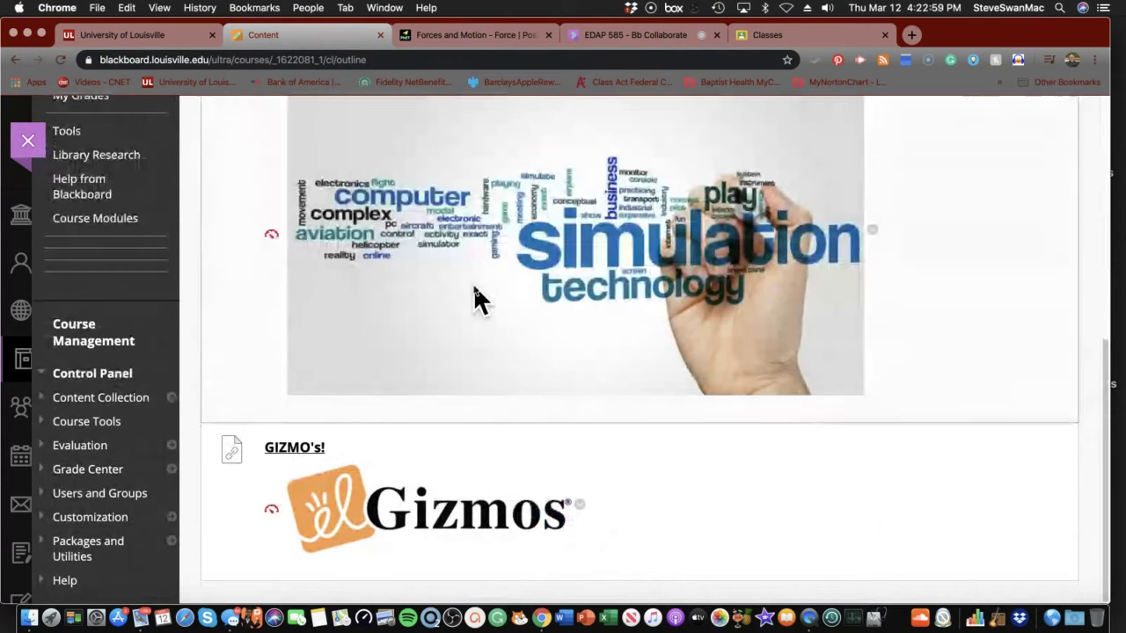
{"action": "scroll", "coordinate": [471, 279], "scroll_direction": "up", "scroll_amount": 10}
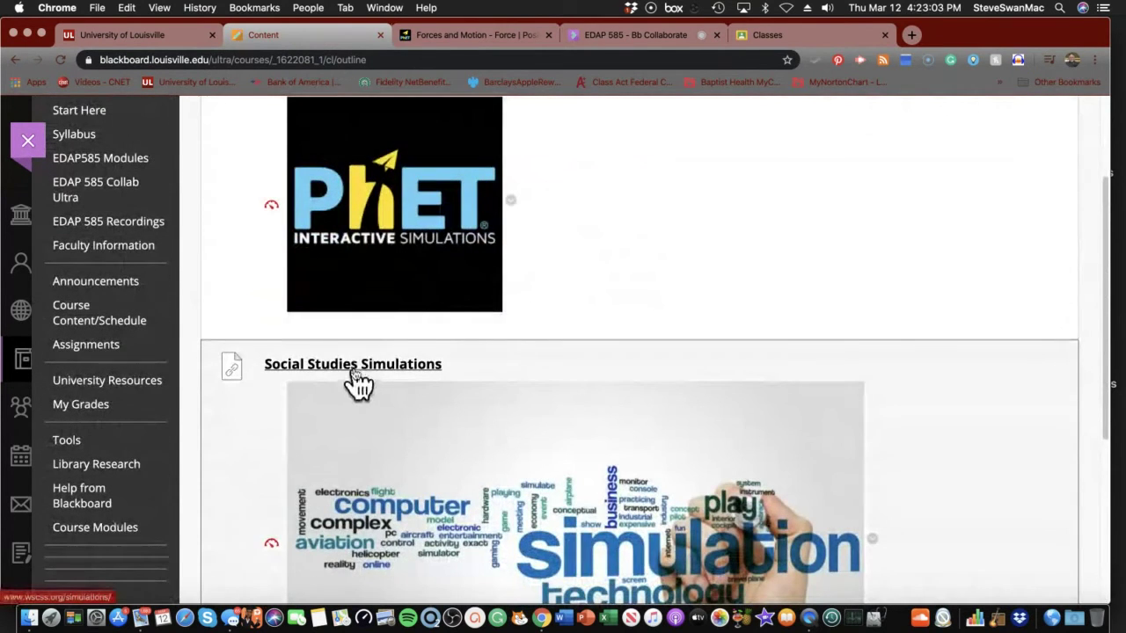
{"action": "left_click", "coordinate": [355, 367]}
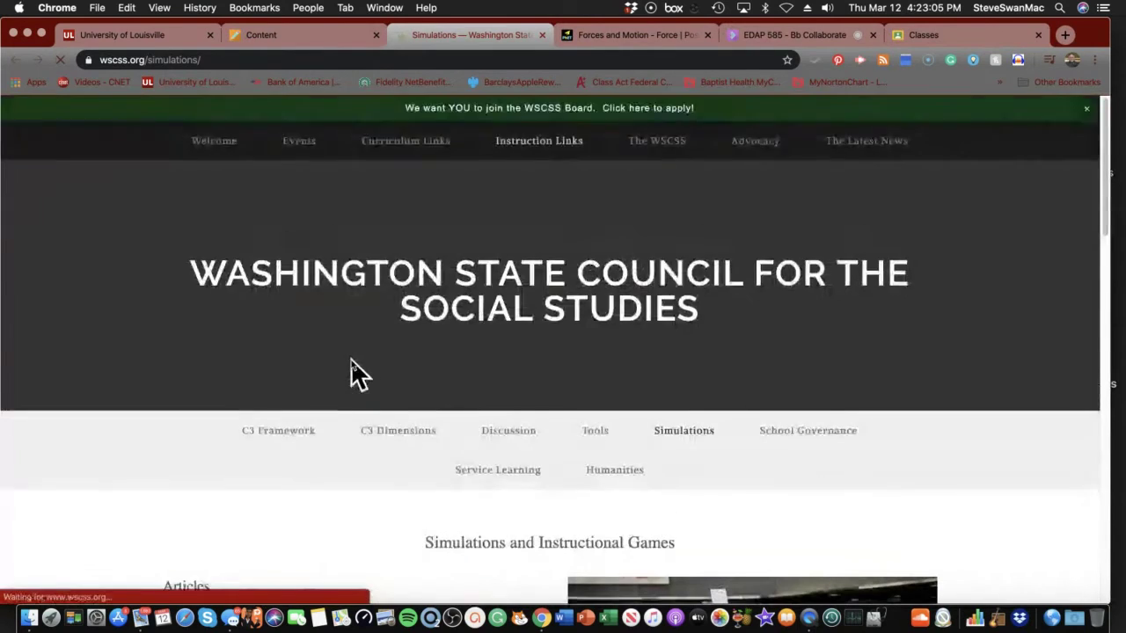
- Browse the articles and online simulations, and open the Westward Ho! simulation to view its home page
{"action": "scroll", "coordinate": [379, 373], "scroll_direction": "down", "scroll_amount": 5}
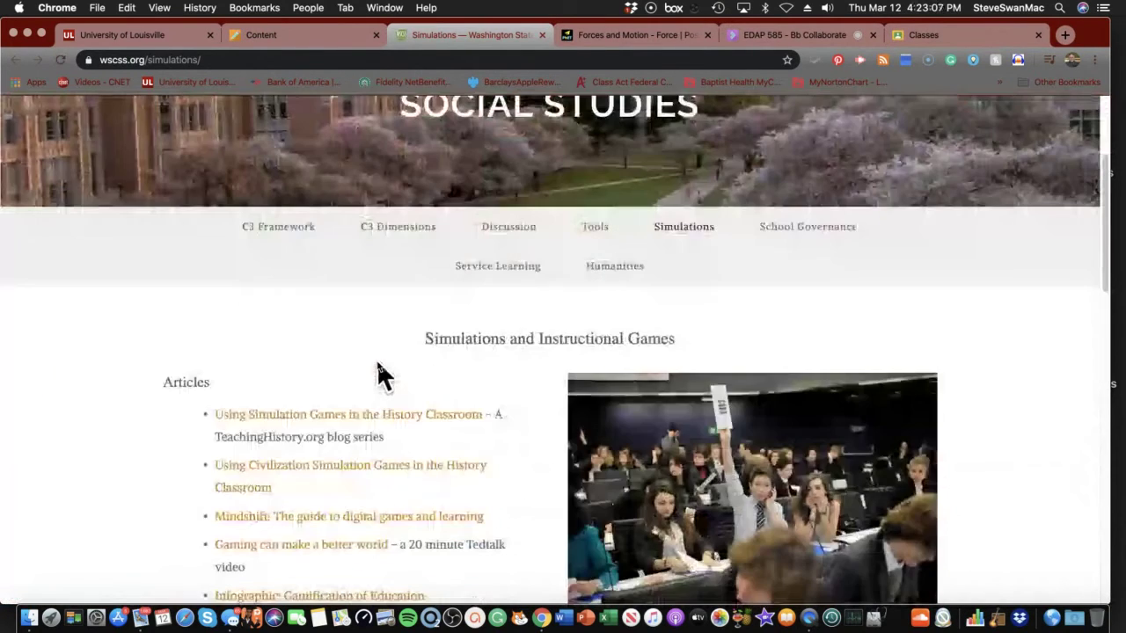
{"action": "scroll", "coordinate": [379, 373], "scroll_direction": "up", "scroll_amount": 2}
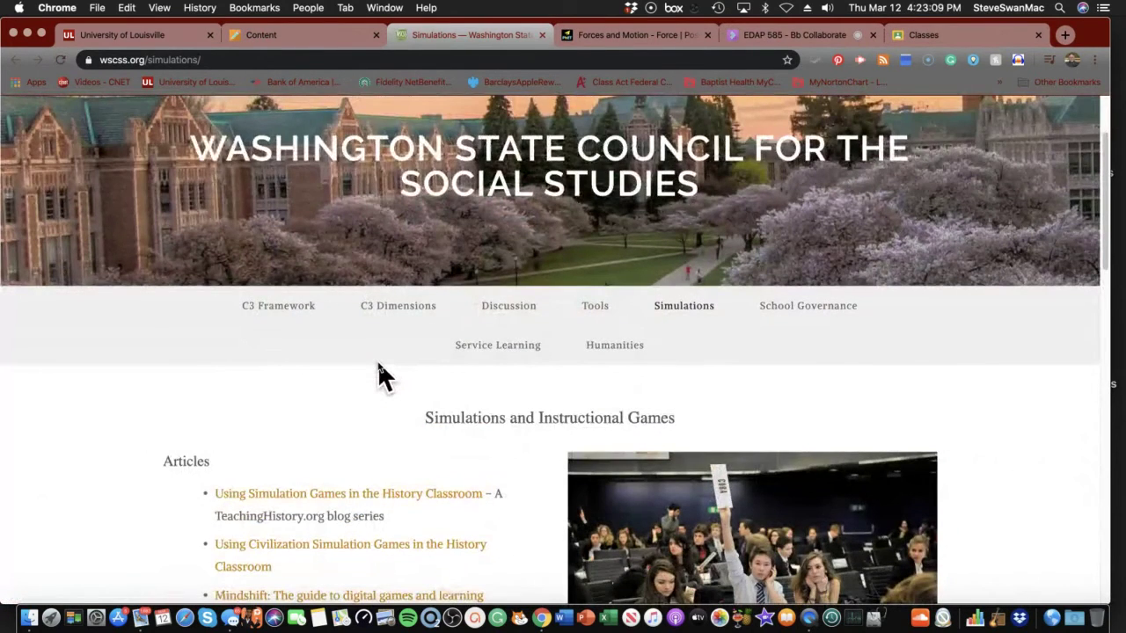
{"action": "scroll", "coordinate": [379, 363], "scroll_direction": "down", "scroll_amount": 3}
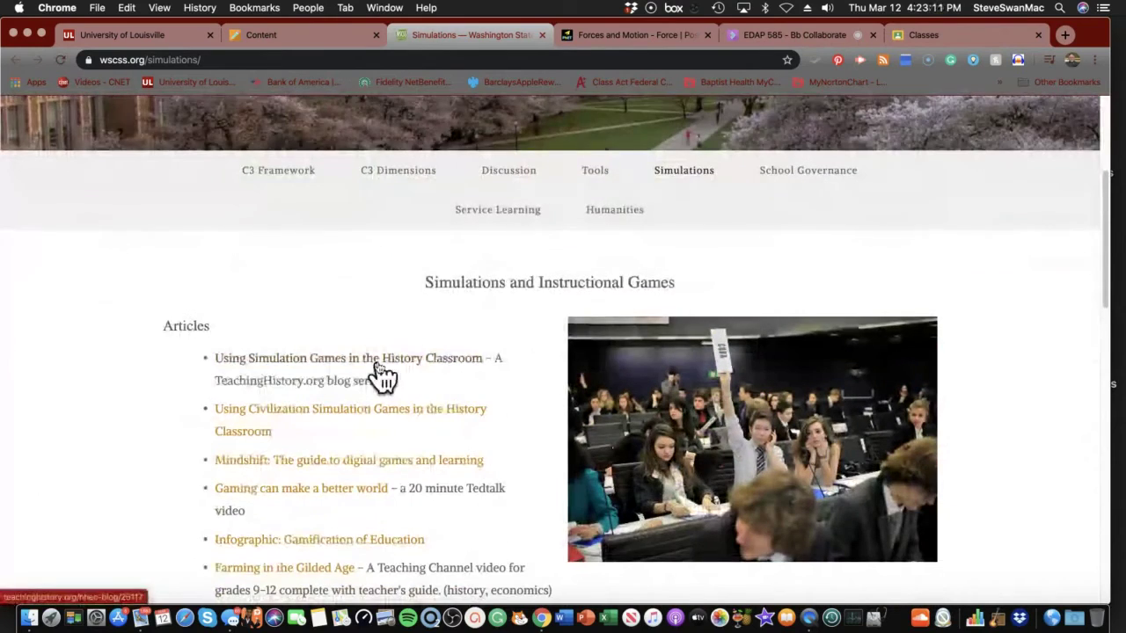
{"action": "scroll", "coordinate": [382, 377], "scroll_direction": "down", "scroll_amount": 2}
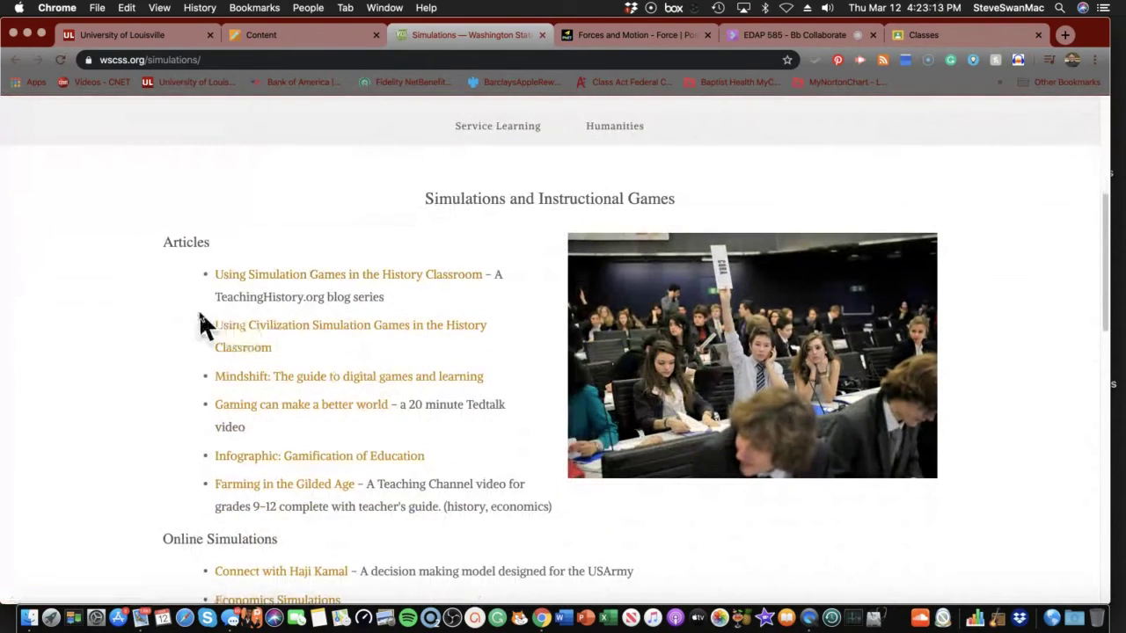
{"action": "scroll", "coordinate": [264, 417], "scroll_direction": "down", "scroll_amount": 7}
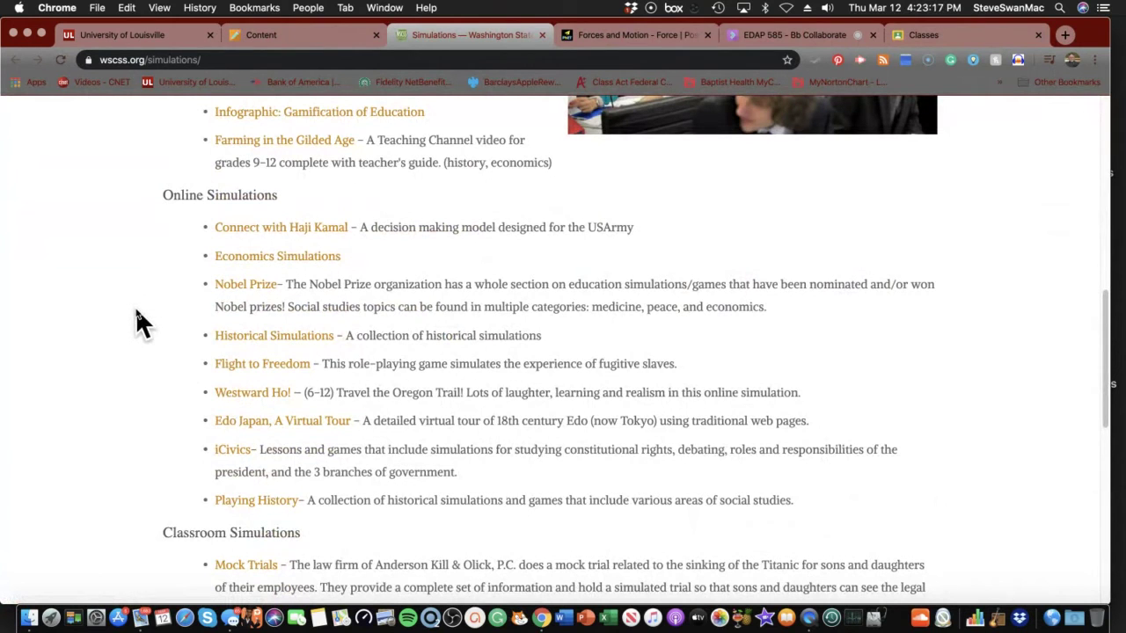
{"action": "left_click", "coordinate": [255, 394]}
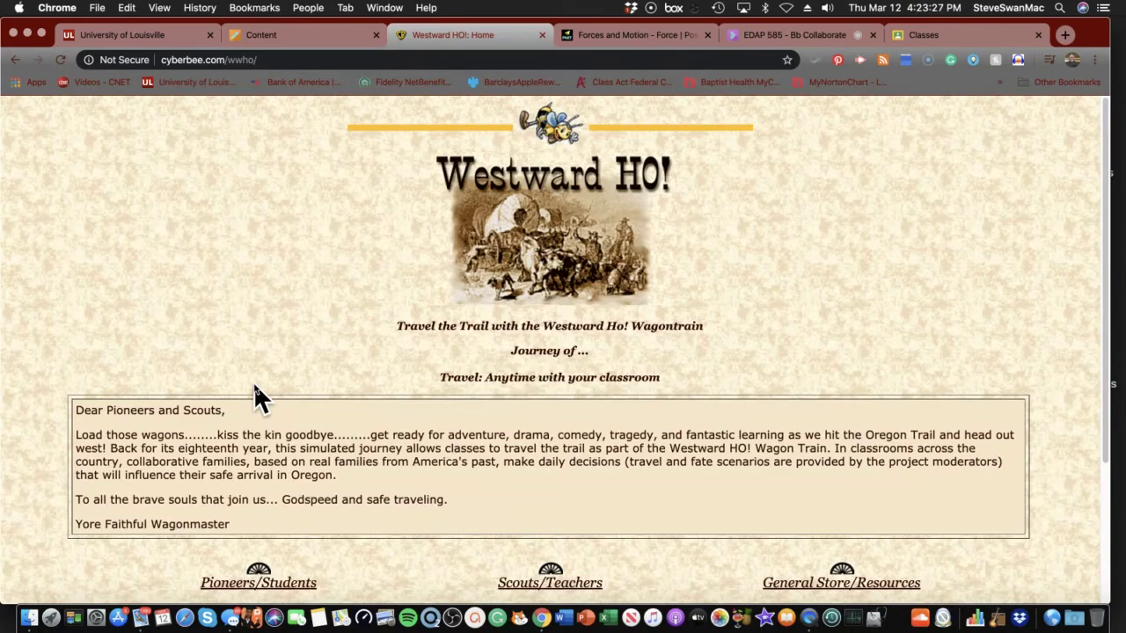
{"action": "scroll", "coordinate": [255, 397], "scroll_direction": "down", "scroll_amount": 5}
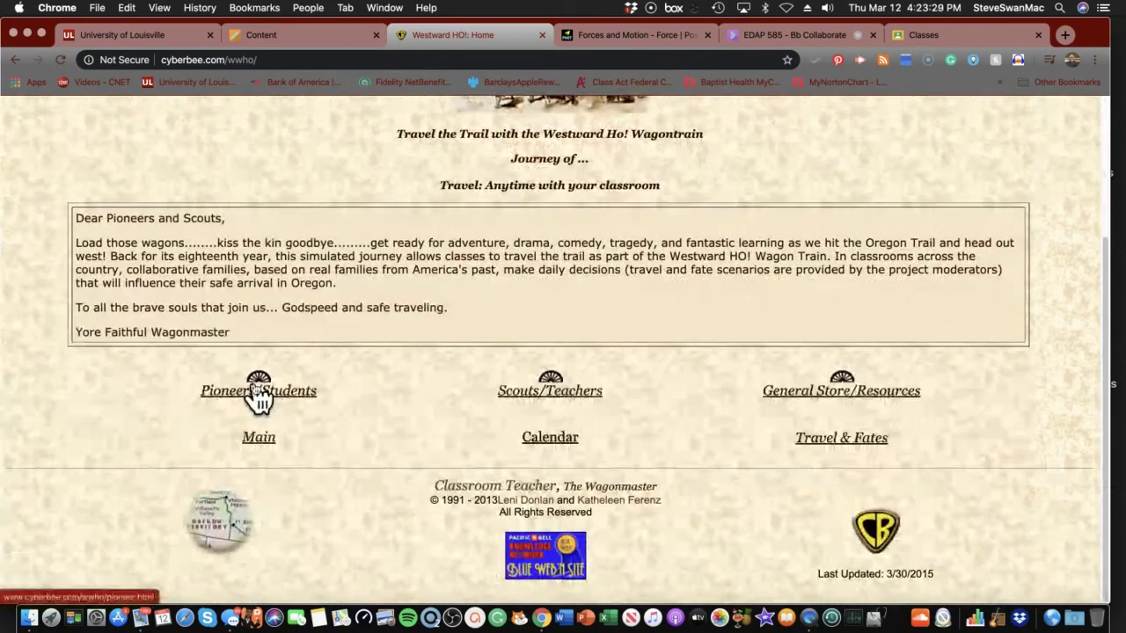
- Go back to the online simulations list, reopen Westward Ho!, and look over its home page
{"action": "scroll", "coordinate": [259, 395], "scroll_direction": "up", "scroll_amount": 5}
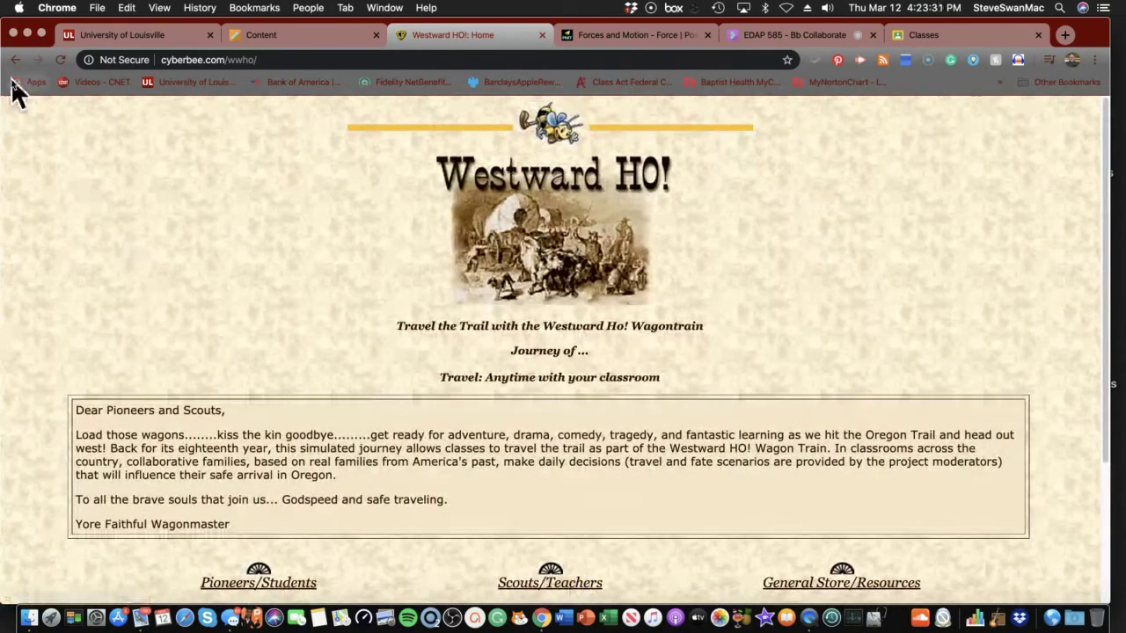
{"action": "left_click", "coordinate": [12, 61]}
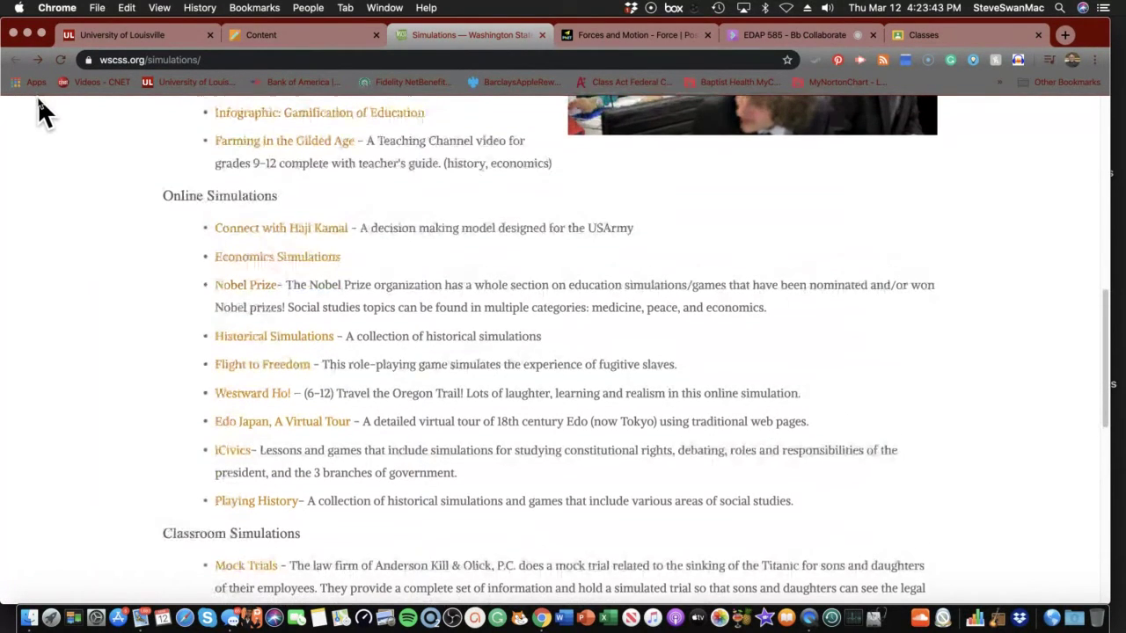
{"action": "left_click", "coordinate": [244, 393]}
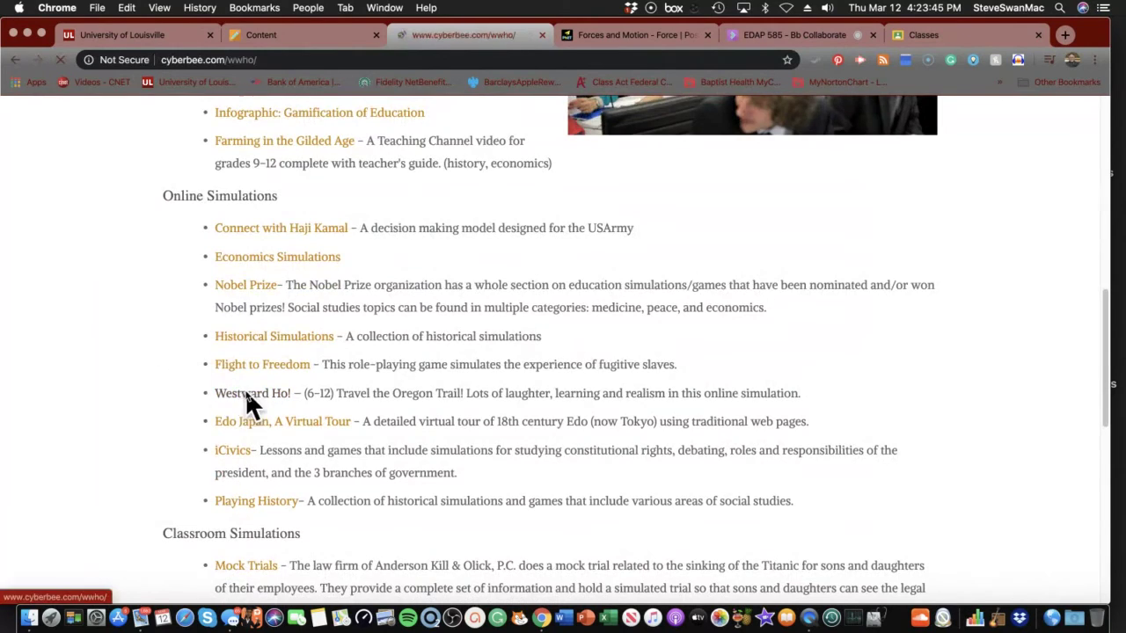
{"action": "scroll", "coordinate": [244, 374], "scroll_direction": "down", "scroll_amount": 1}
{"action": "scroll", "coordinate": [244, 365], "scroll_direction": "down", "scroll_amount": 4}
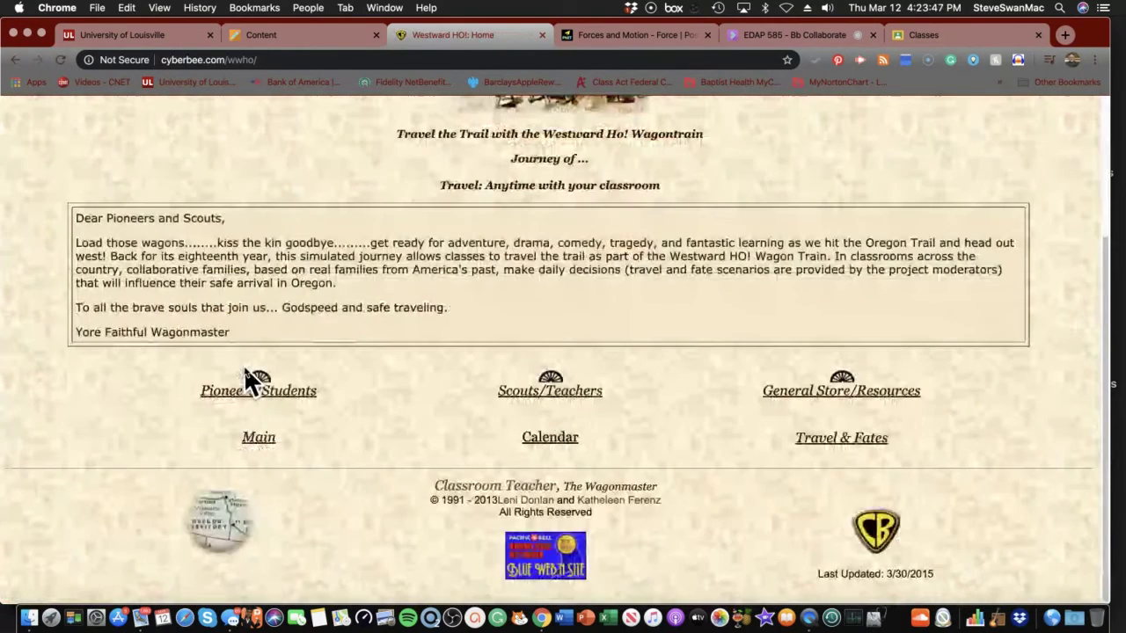
{"action": "scroll", "coordinate": [244, 366], "scroll_direction": "up", "scroll_amount": 3}
{"action": "scroll", "coordinate": [246, 352], "scroll_direction": "up", "scroll_amount": 2}
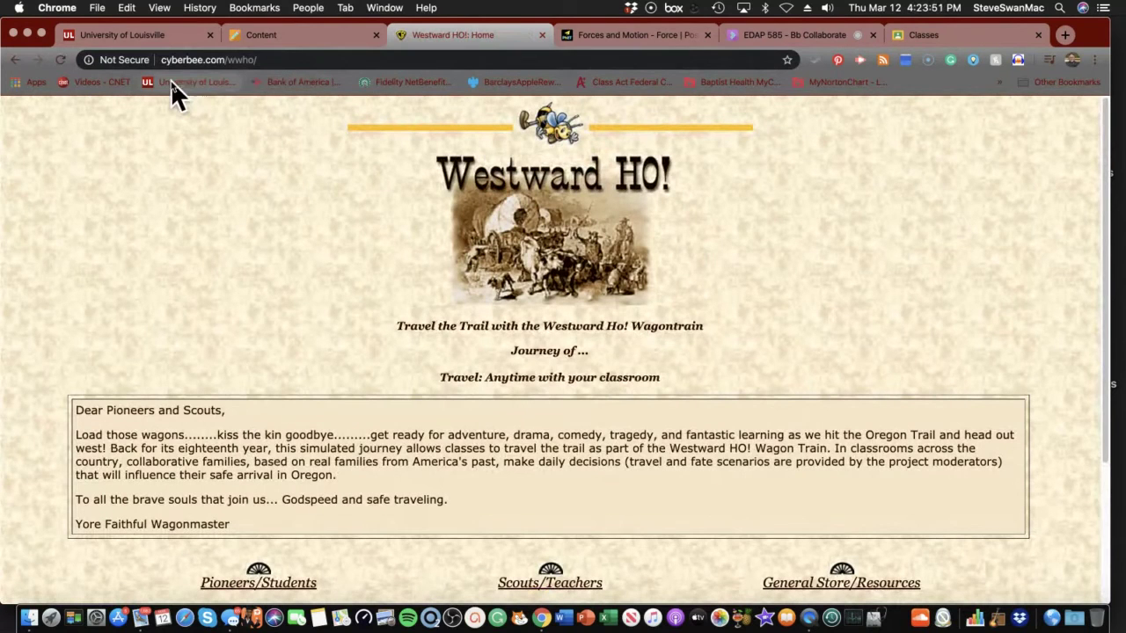
- Return to the course's simulations folder and open the GIZMO's! website
{"action": "left_click", "coordinate": [246, 38]}
{"action": "scroll", "coordinate": [313, 352], "scroll_direction": "down", "scroll_amount": 3}
{"action": "scroll", "coordinate": [315, 361], "scroll_direction": "down", "scroll_amount": 5}
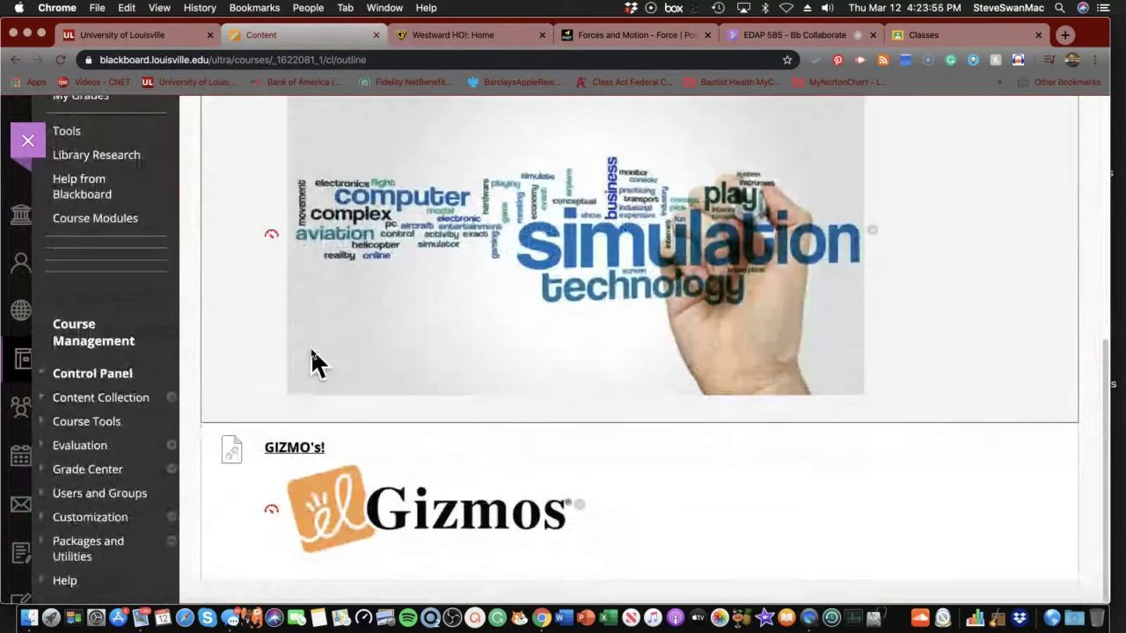
{"action": "left_click", "coordinate": [293, 449]}
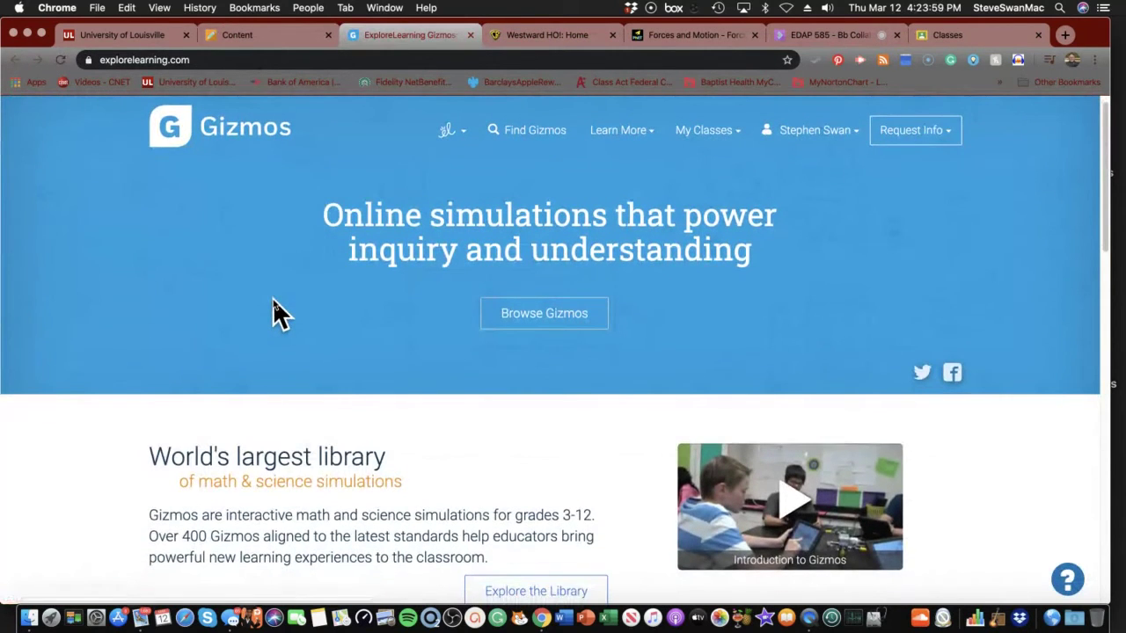
- Examine the Gizmos home page, including the library overview, the Gizmo of the Week, and the research and teacher sections
{"action": "scroll", "coordinate": [273, 312], "scroll_direction": "down", "scroll_amount": 5}
{"action": "scroll", "coordinate": [275, 303], "scroll_direction": "down", "scroll_amount": 2}
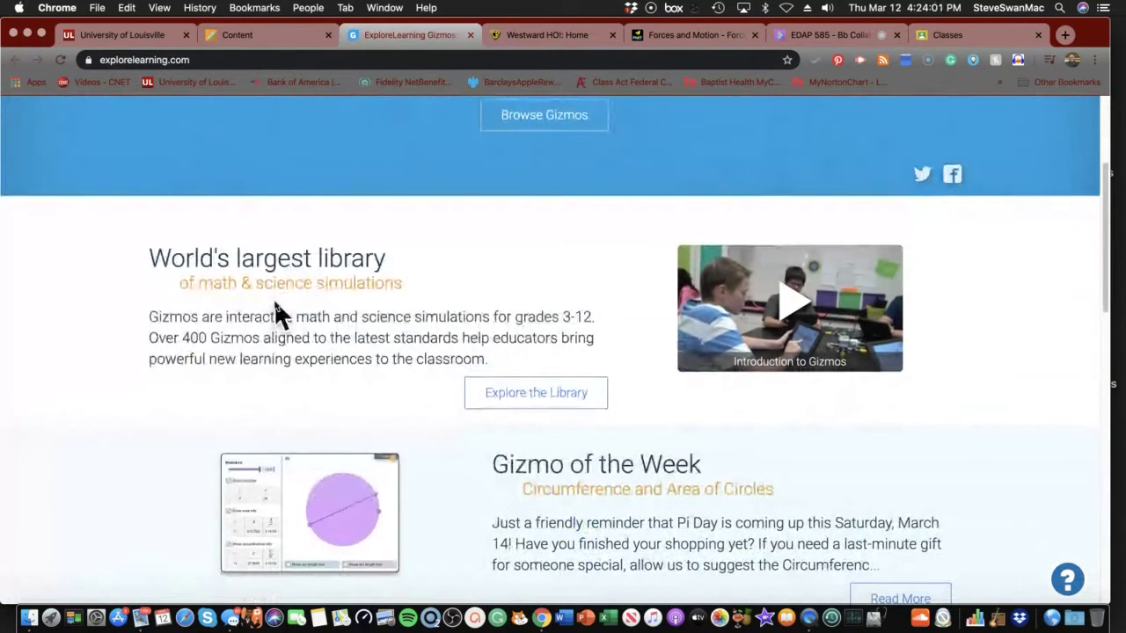
{"action": "scroll", "coordinate": [276, 304], "scroll_direction": "up", "scroll_amount": 3}
{"action": "scroll", "coordinate": [276, 312], "scroll_direction": "up", "scroll_amount": 3}
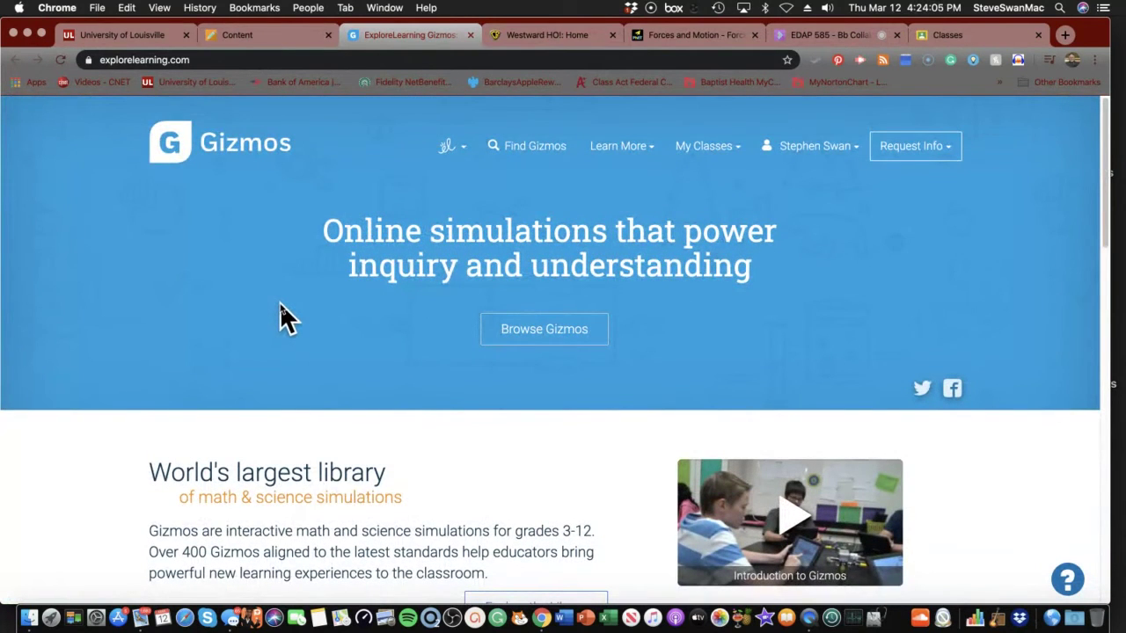
{"action": "scroll", "coordinate": [282, 305], "scroll_direction": "down", "scroll_amount": 10}
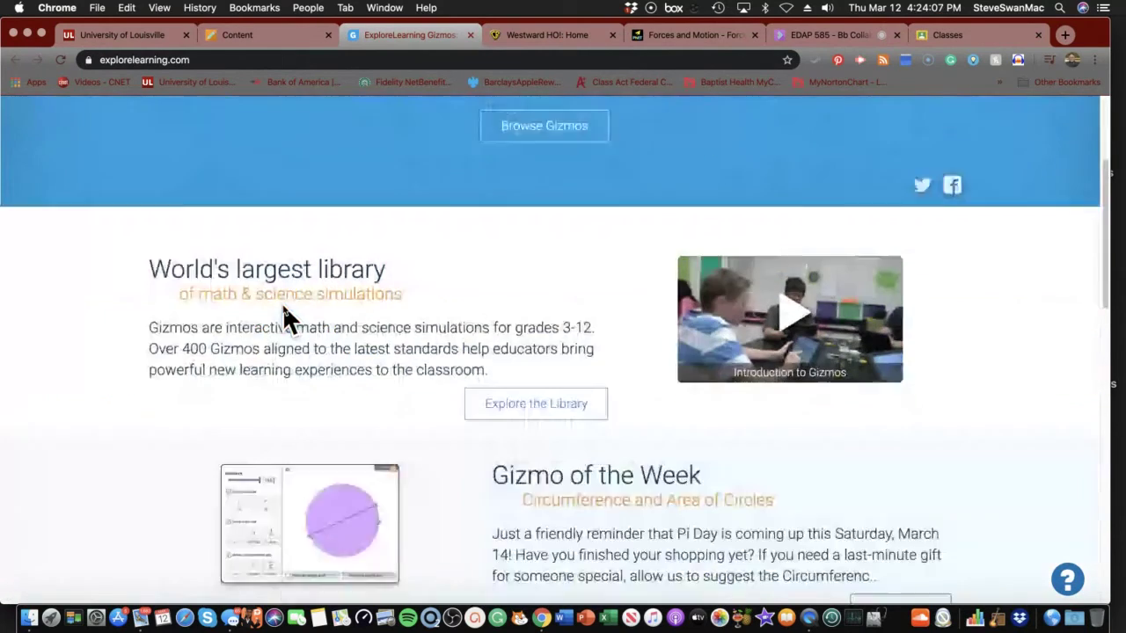
{"action": "scroll", "coordinate": [284, 308], "scroll_direction": "down", "scroll_amount": 3}
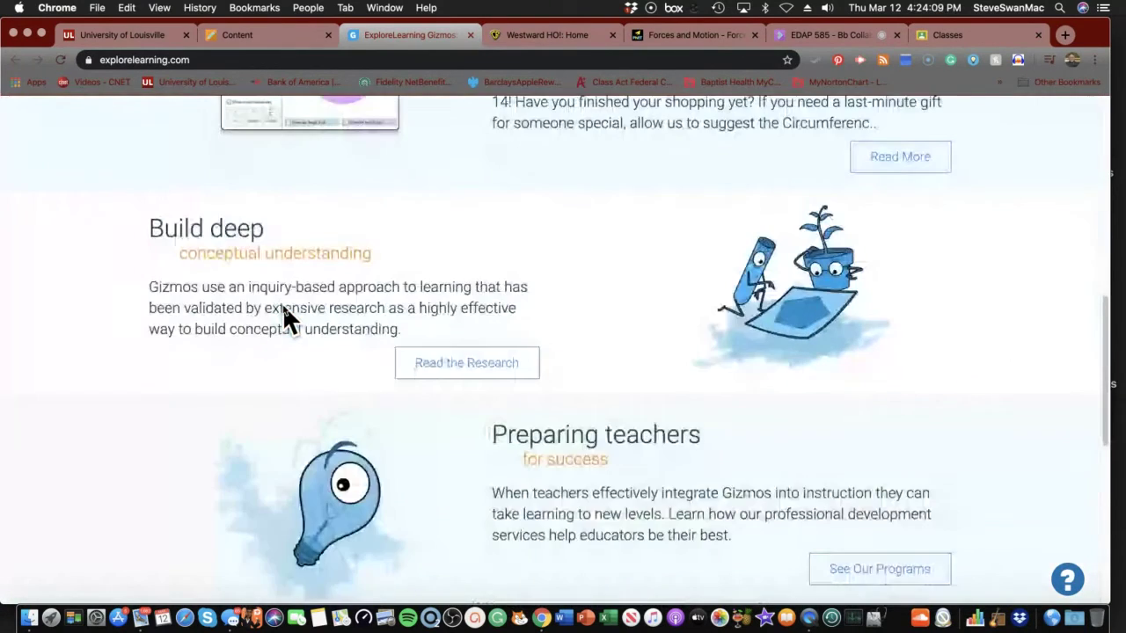
{"action": "scroll", "coordinate": [283, 305], "scroll_direction": "up", "scroll_amount": 5}
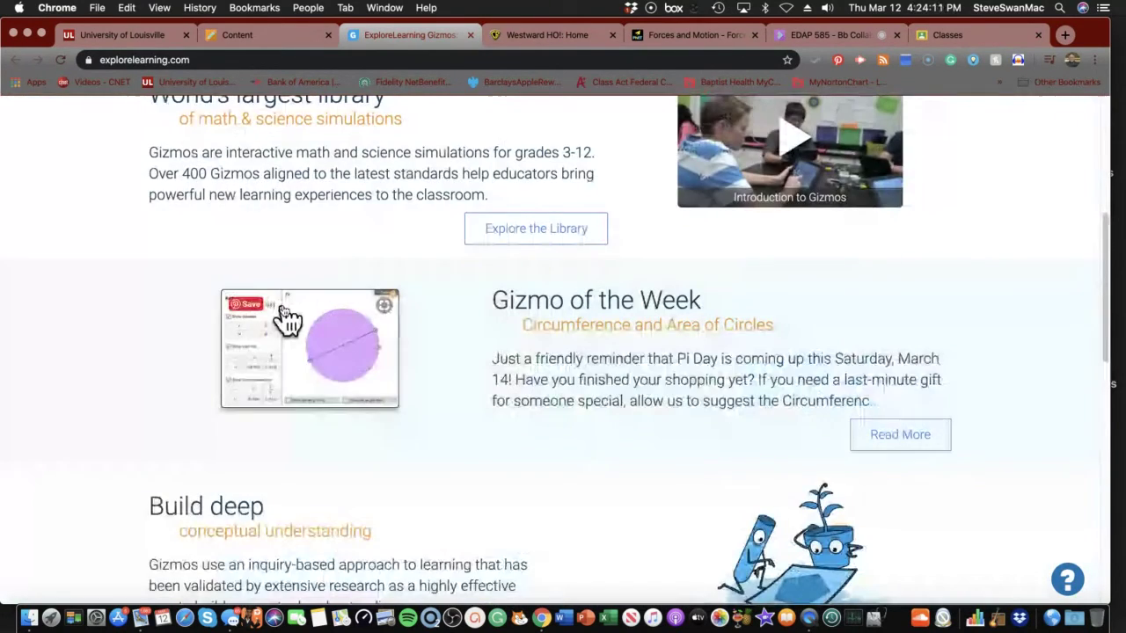
{"action": "scroll", "coordinate": [282, 305], "scroll_direction": "down", "scroll_amount": 1}
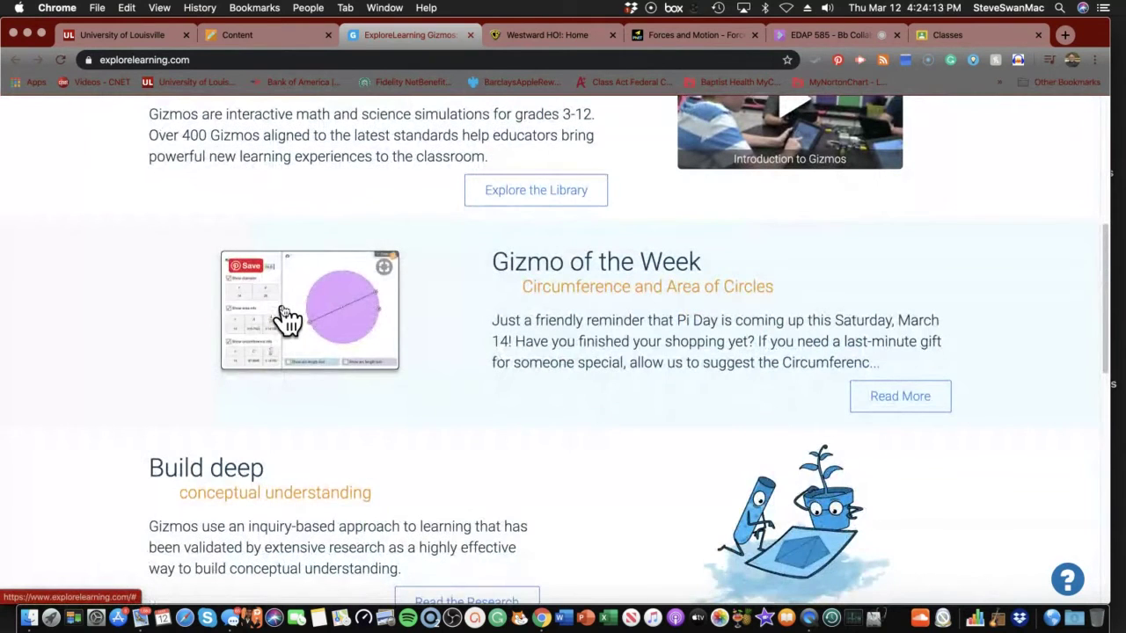
{"action": "scroll", "coordinate": [286, 320], "scroll_direction": "up", "scroll_amount": 2}
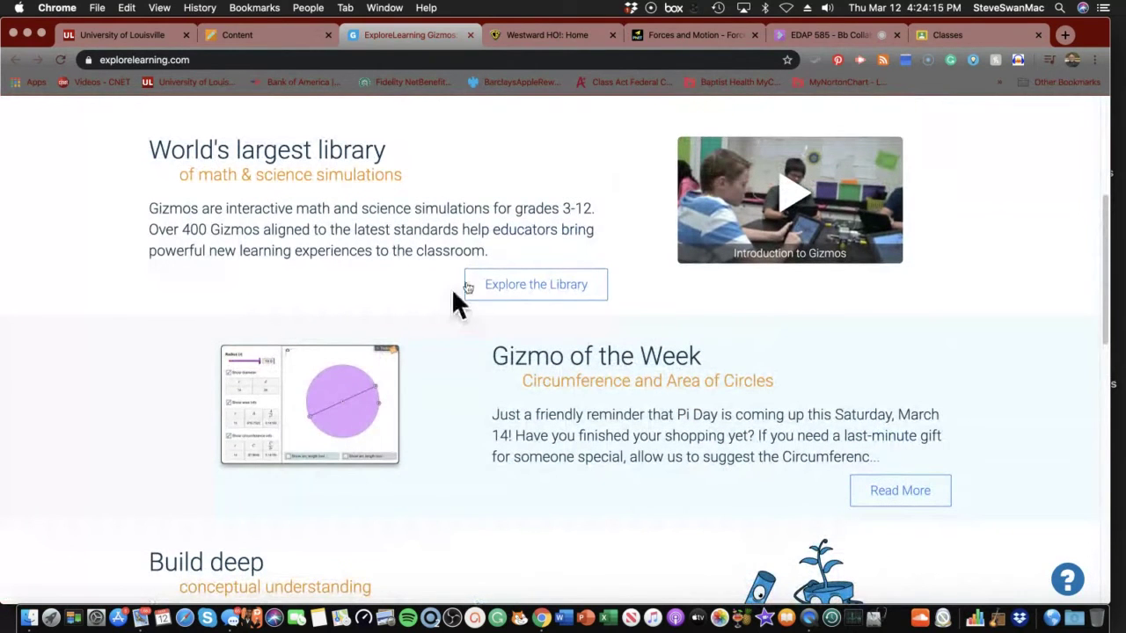
- Browse the Gizmos library by academic standard and open Kentucky's 4th Grade NGSS Disciplinary Core Ideas
{"action": "left_click", "coordinate": [519, 285]}
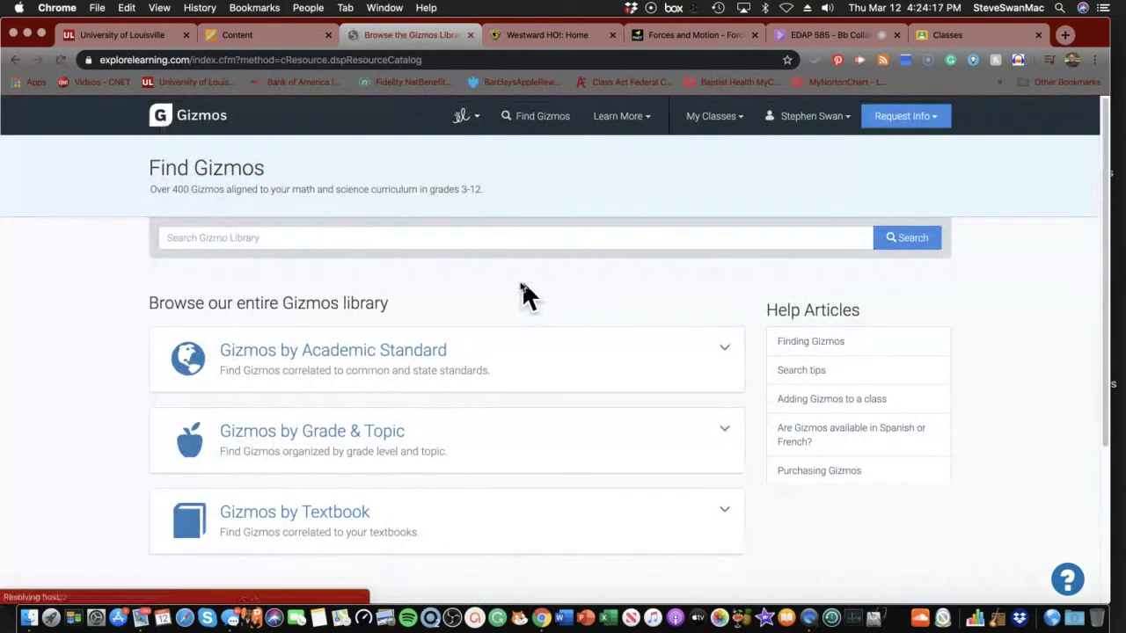
{"action": "scroll", "coordinate": [449, 333], "scroll_direction": "down", "scroll_amount": 1}
{"action": "left_click", "coordinate": [317, 328]}
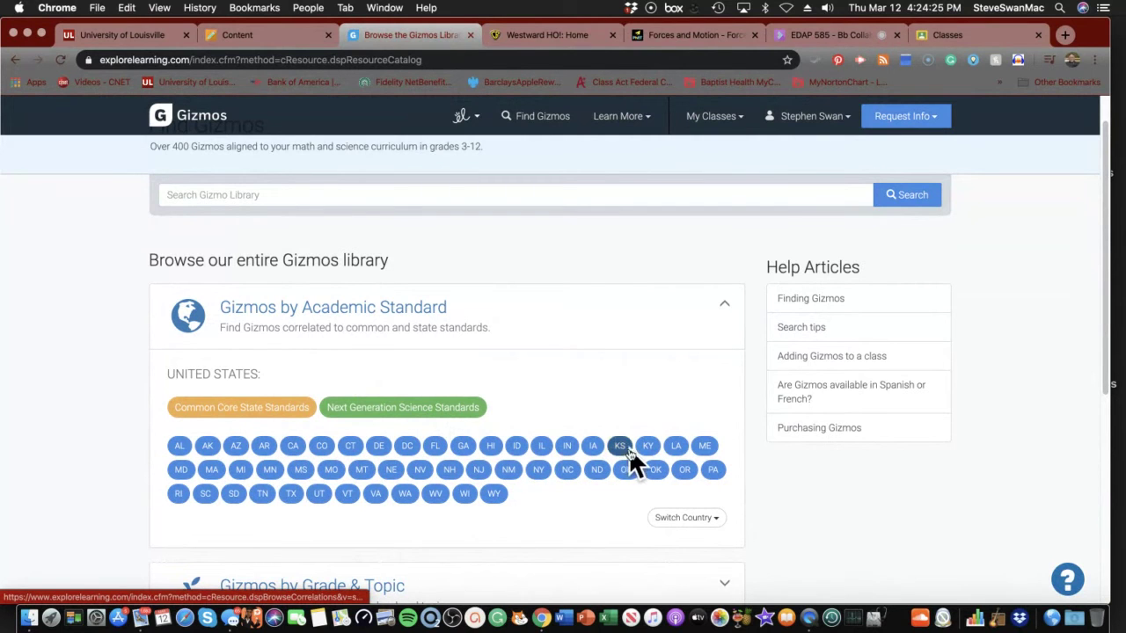
{"action": "left_click", "coordinate": [652, 449]}
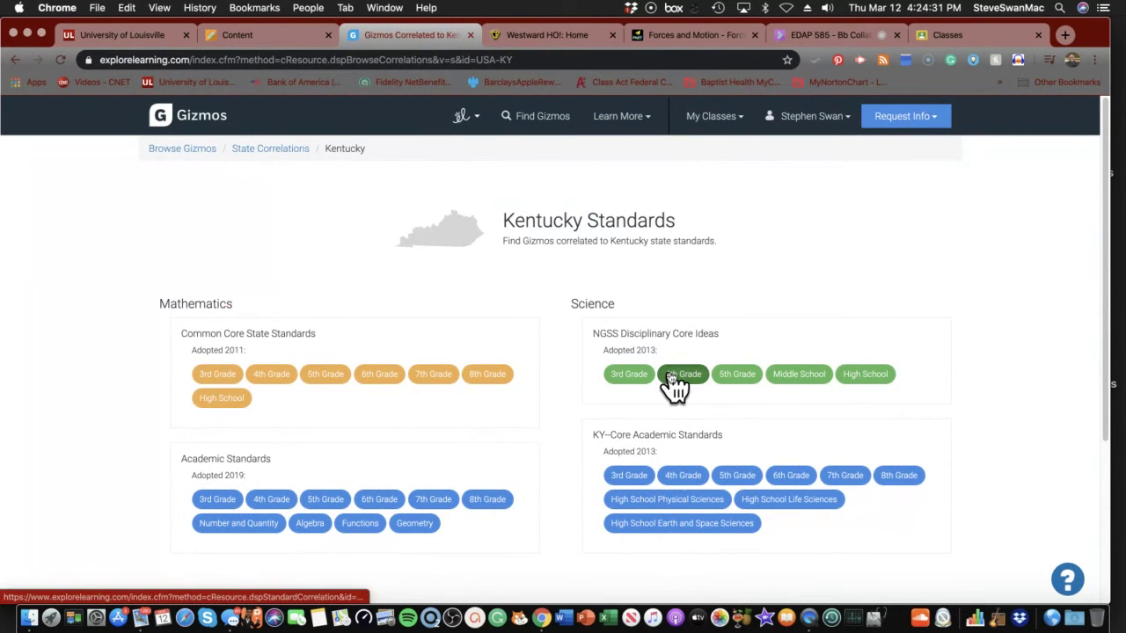
{"action": "left_click", "coordinate": [672, 377]}
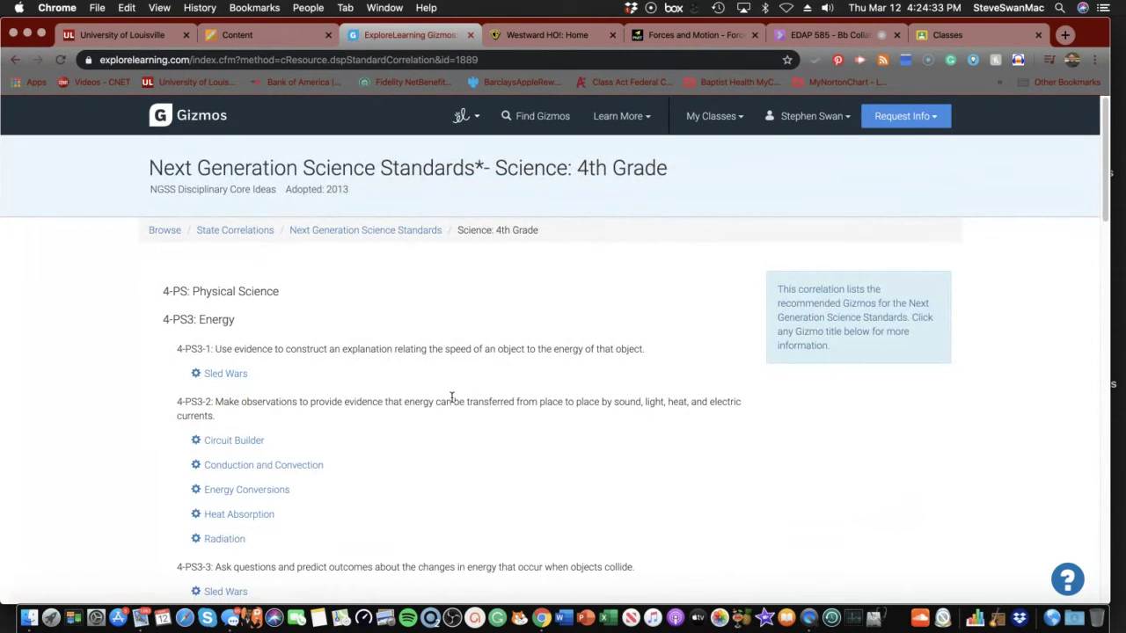
- Launch the Circuit Builder Gizmo listed under energy standard 4-PS3-2
{"action": "scroll", "coordinate": [432, 410], "scroll_direction": "down", "scroll_amount": 3}
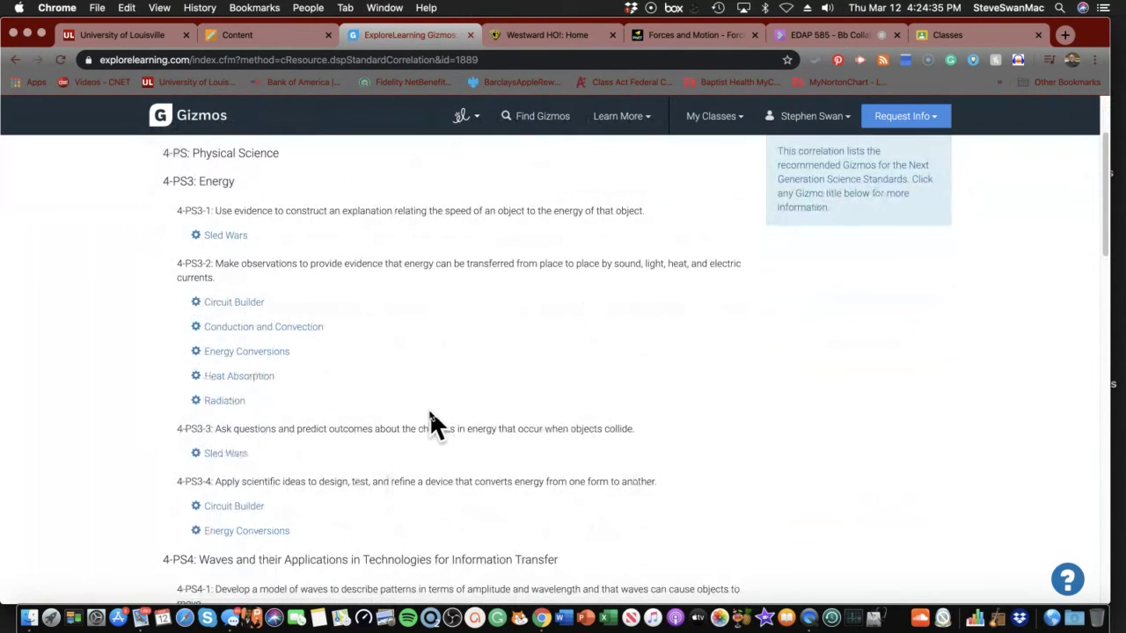
{"action": "left_click", "coordinate": [234, 303]}
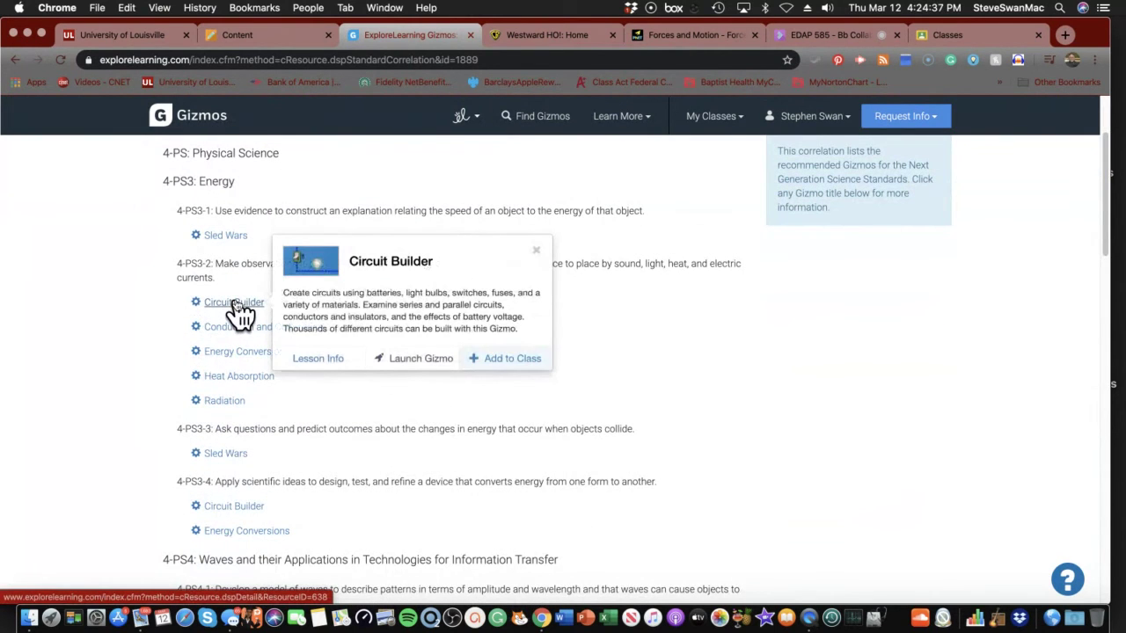
{"action": "left_click", "coordinate": [402, 357]}
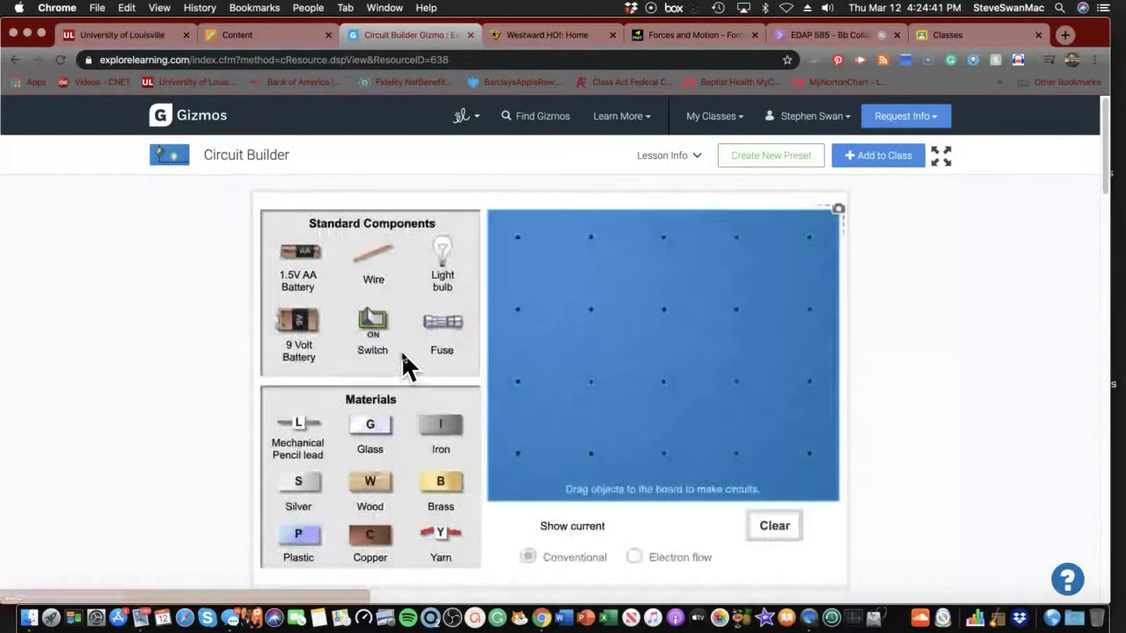
- Examine Circuit Builder's components and sharing options, and select the page's web address
{"action": "scroll", "coordinate": [396, 352], "scroll_direction": "down", "scroll_amount": 3}
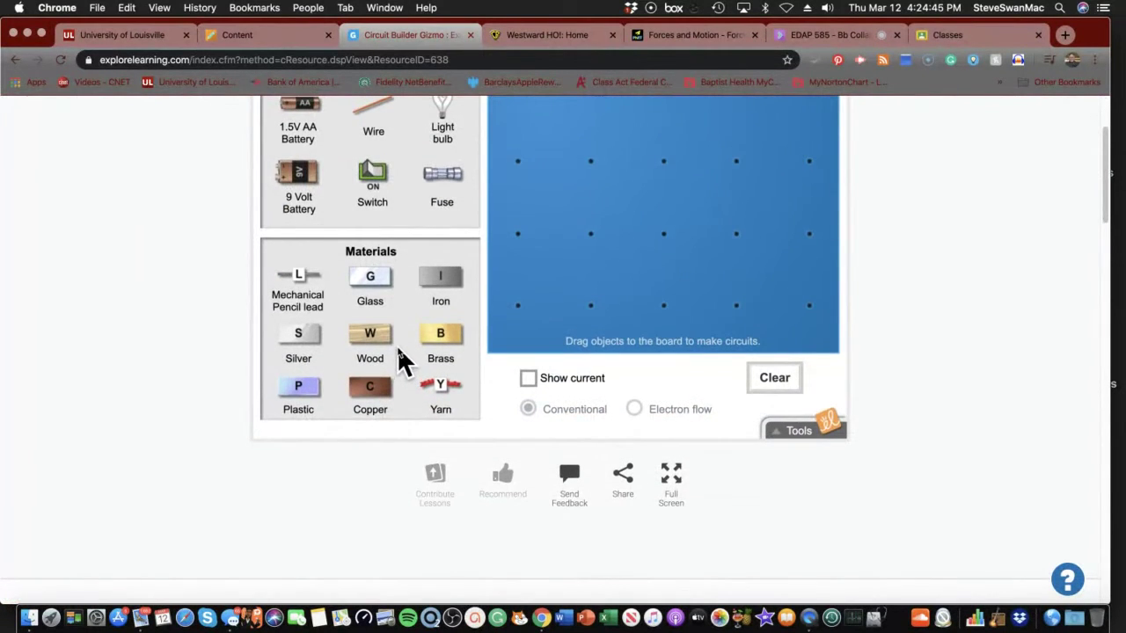
{"action": "scroll", "coordinate": [407, 374], "scroll_direction": "up", "scroll_amount": 2}
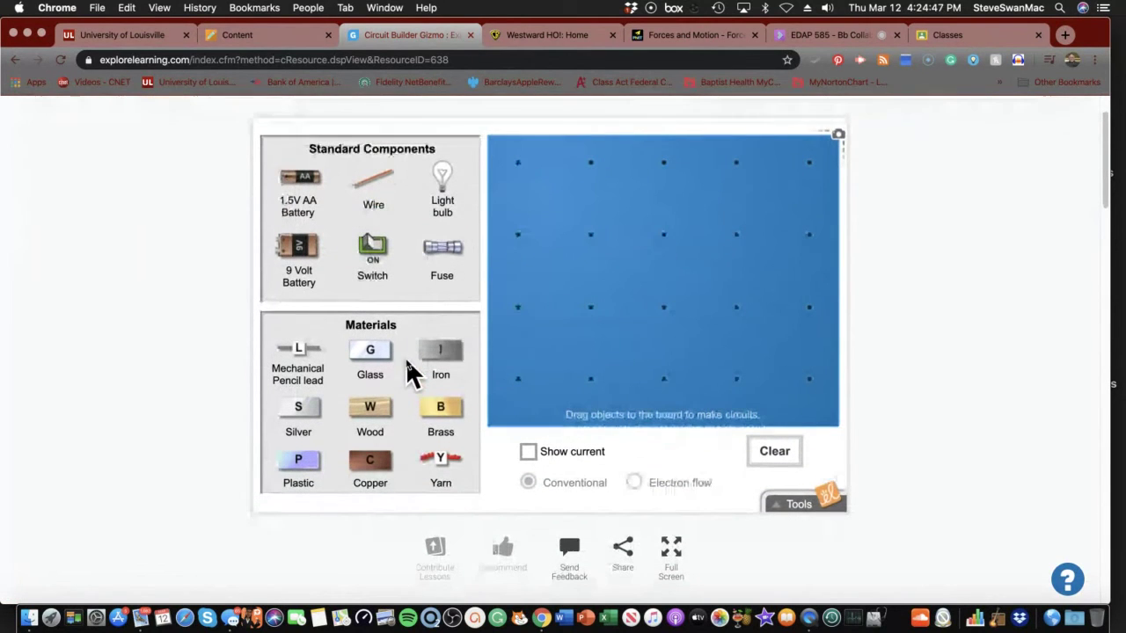
{"action": "left_click", "coordinate": [626, 561]}
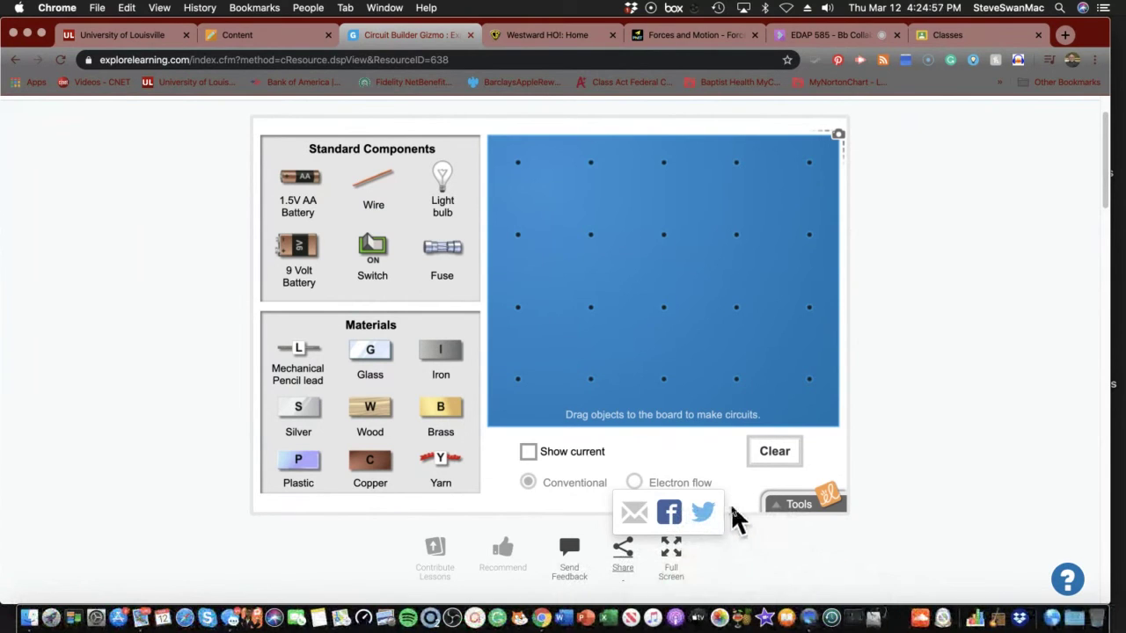
{"action": "left_click", "coordinate": [741, 560]}
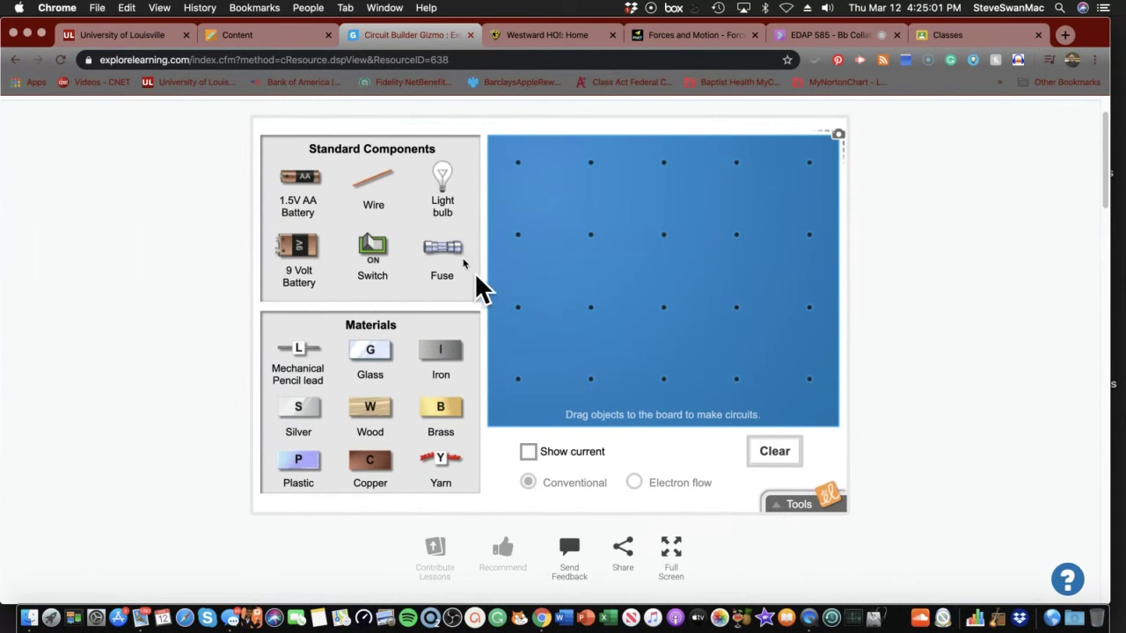
{"action": "left_click", "coordinate": [409, 60]}
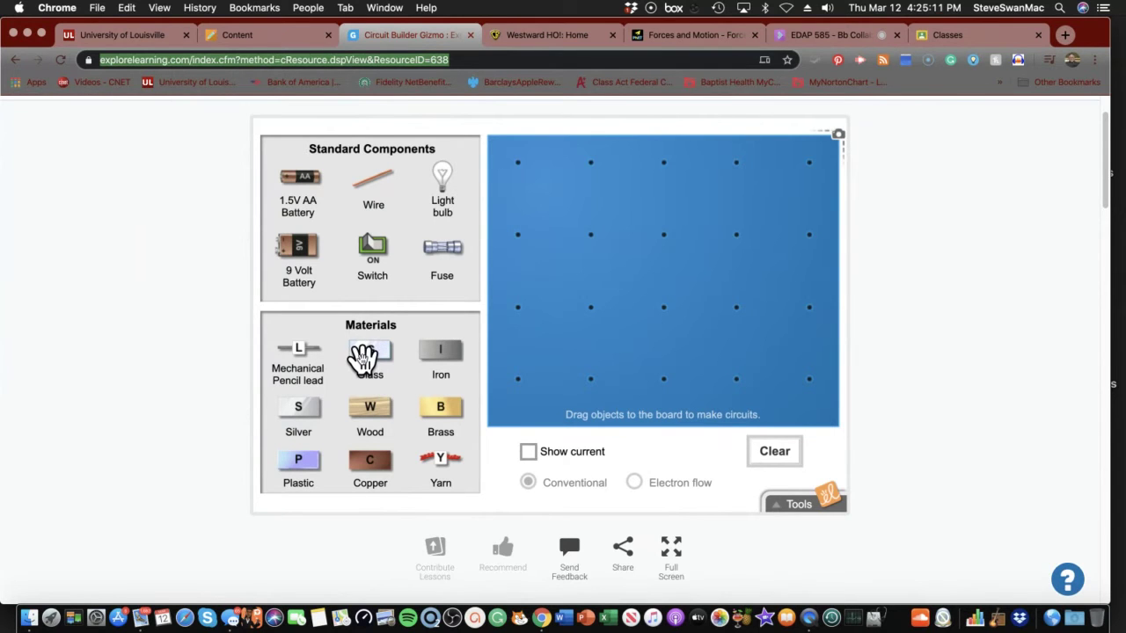
- Place a light bulb, copper piece and switch down the circuit board's first column, with a 9 Volt battery along its lowest row
{"action": "left_click_drag", "start_coordinate": [366, 460], "coordinate": [523, 290]}
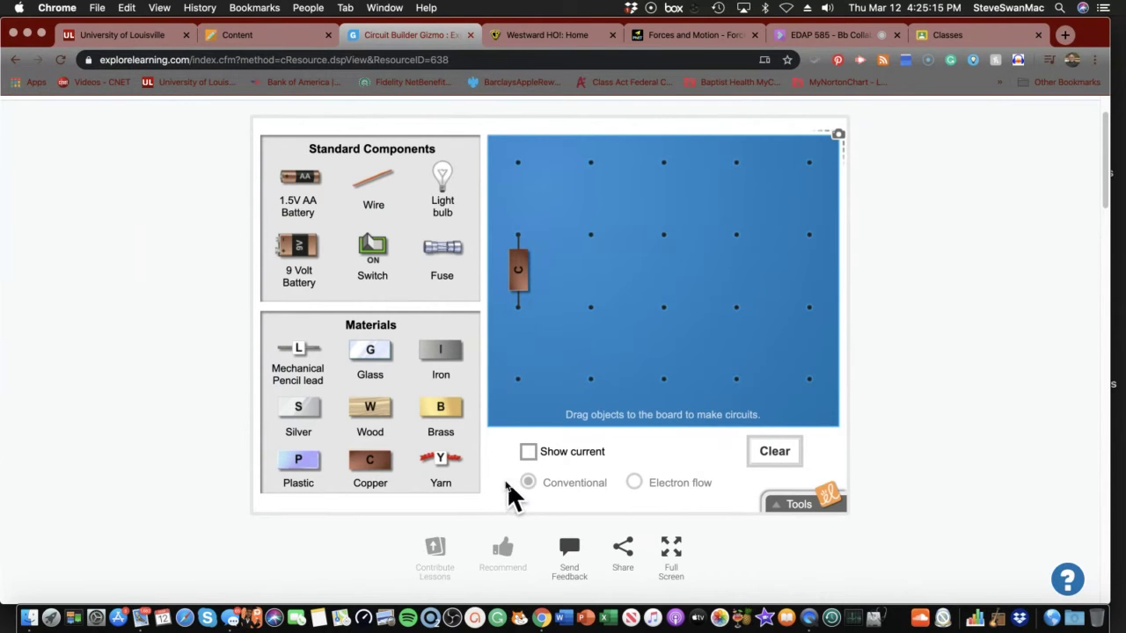
{"action": "left_click_drag", "start_coordinate": [443, 184], "coordinate": [518, 193]}
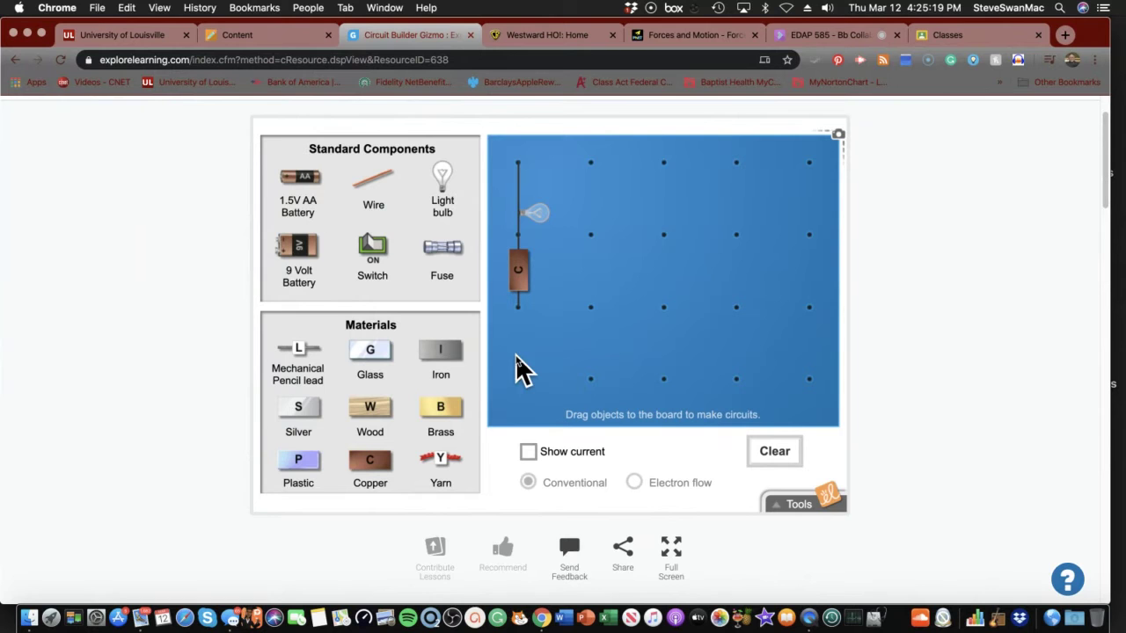
{"action": "left_click_drag", "start_coordinate": [300, 250], "coordinate": [515, 378]}
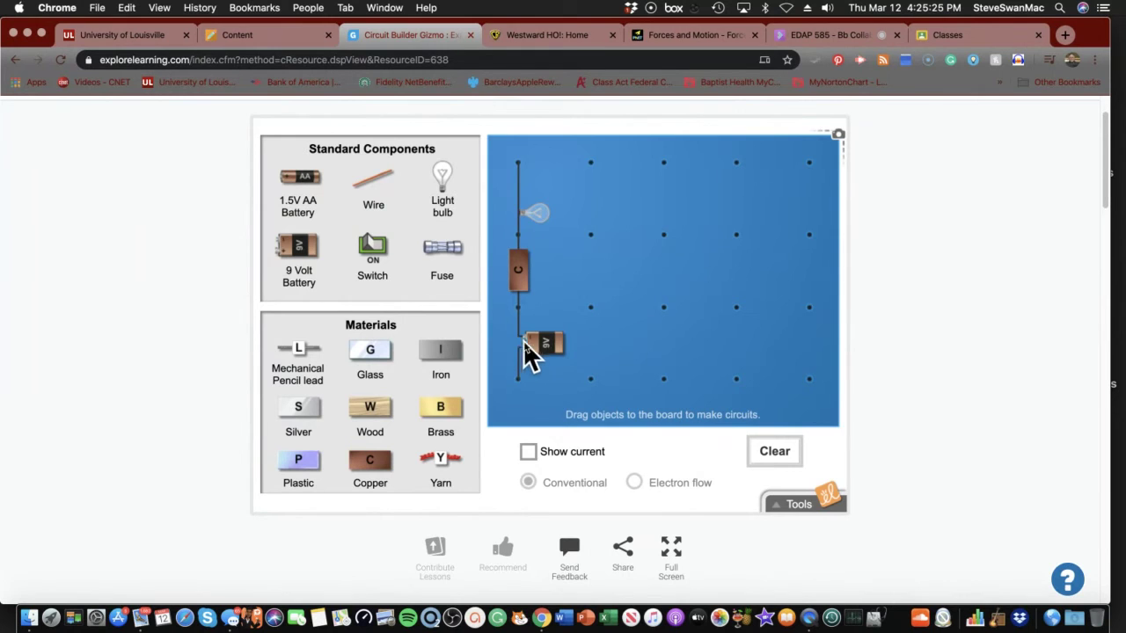
{"action": "left_click_drag", "start_coordinate": [535, 344], "coordinate": [549, 388]}
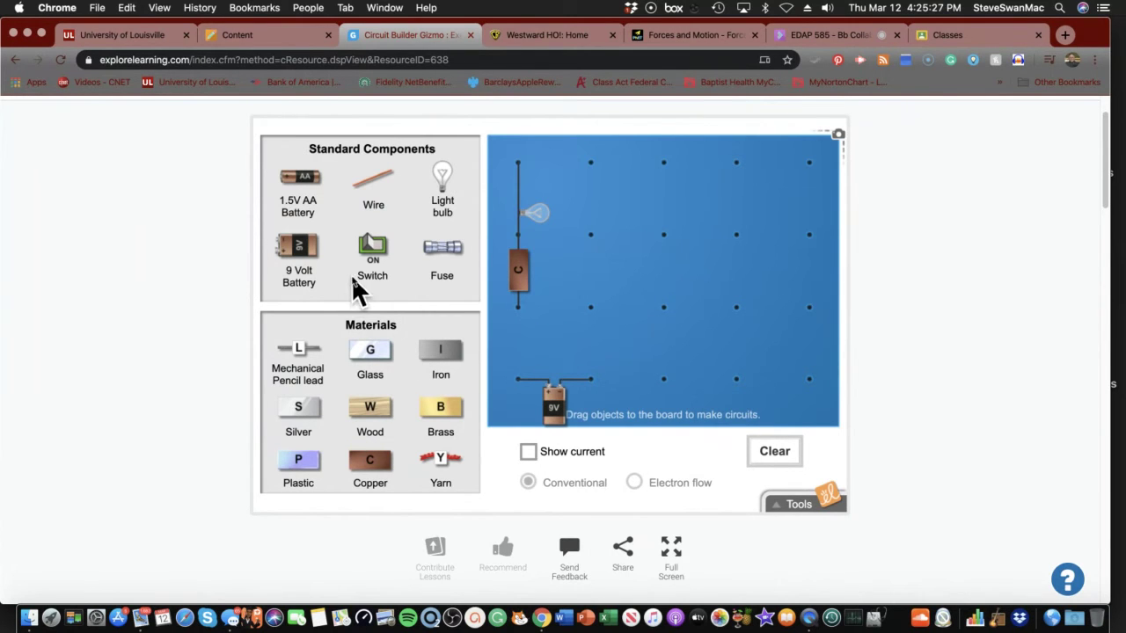
{"action": "left_click_drag", "start_coordinate": [364, 252], "coordinate": [507, 348]}
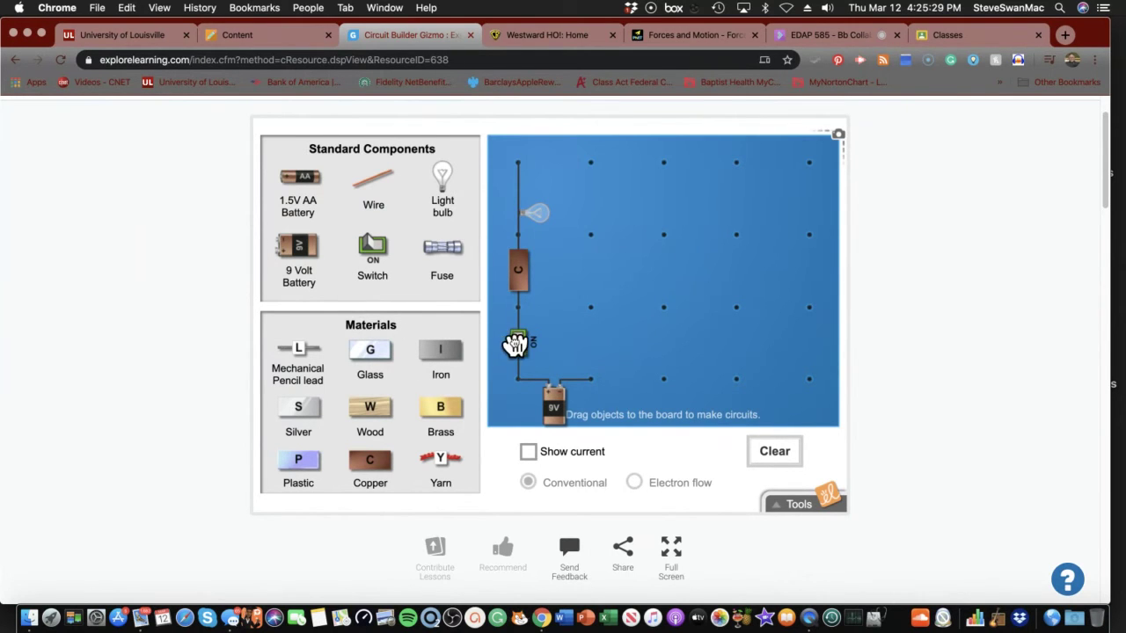
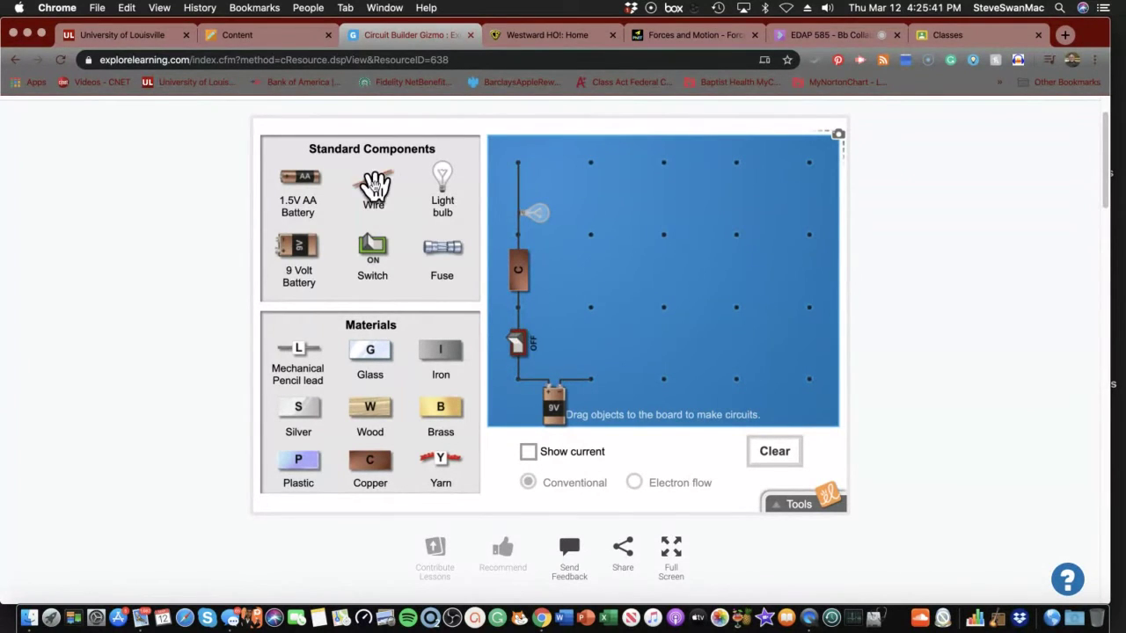
- Return to the course's simulations folder and go back up to the Irresistibly Engaging folder
{"action": "left_click", "coordinate": [236, 35]}
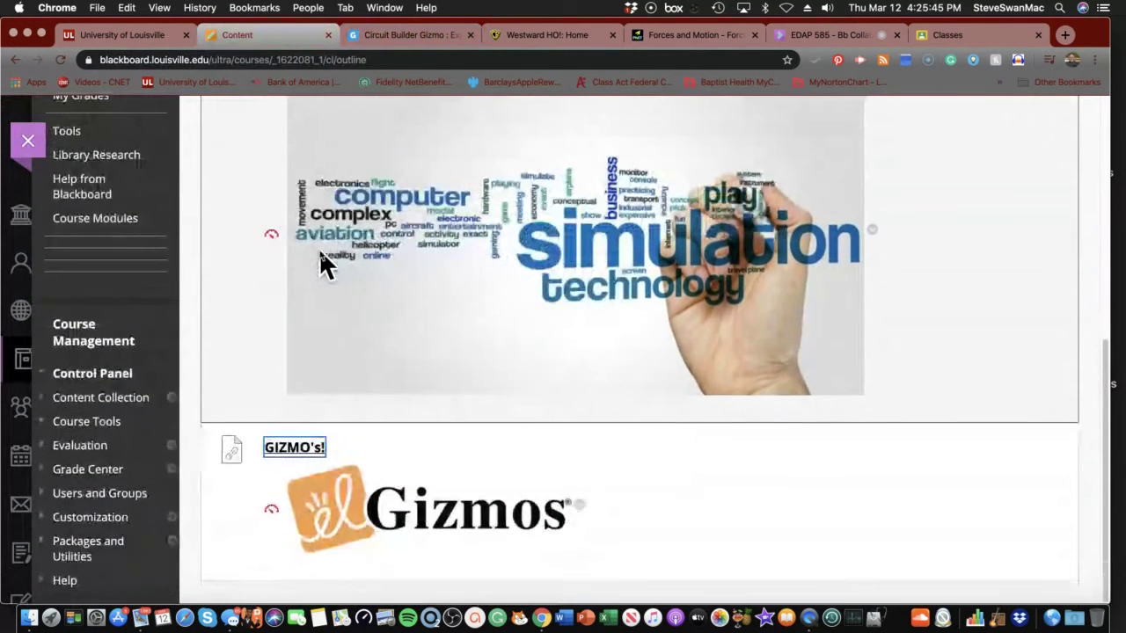
{"action": "scroll", "coordinate": [321, 260], "scroll_direction": "up", "scroll_amount": 6}
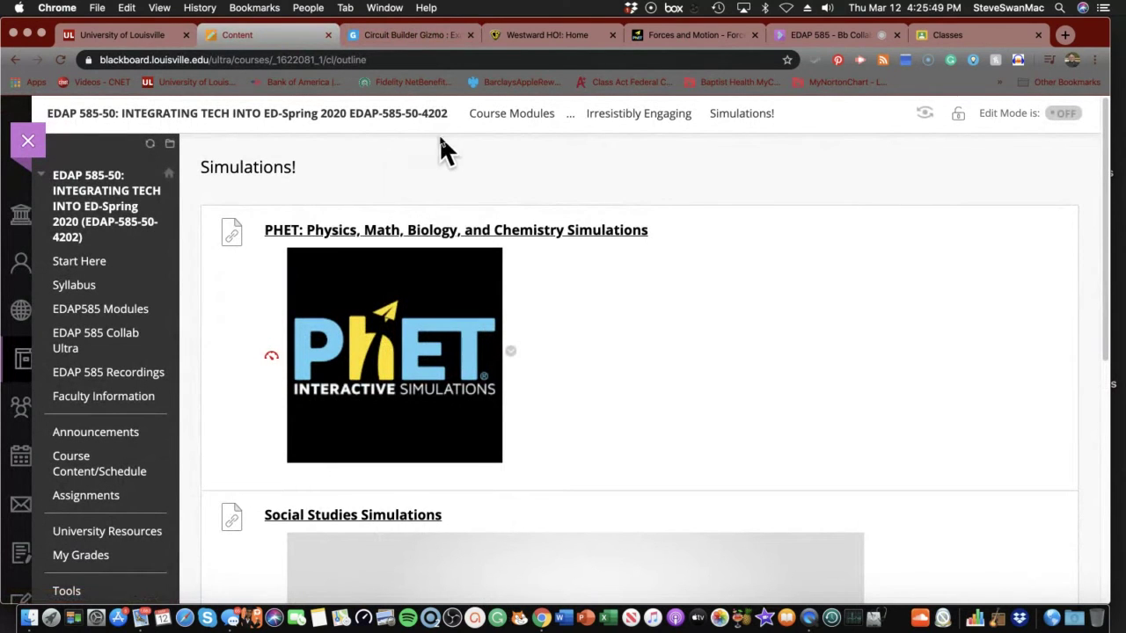
{"action": "left_click", "coordinate": [651, 119]}
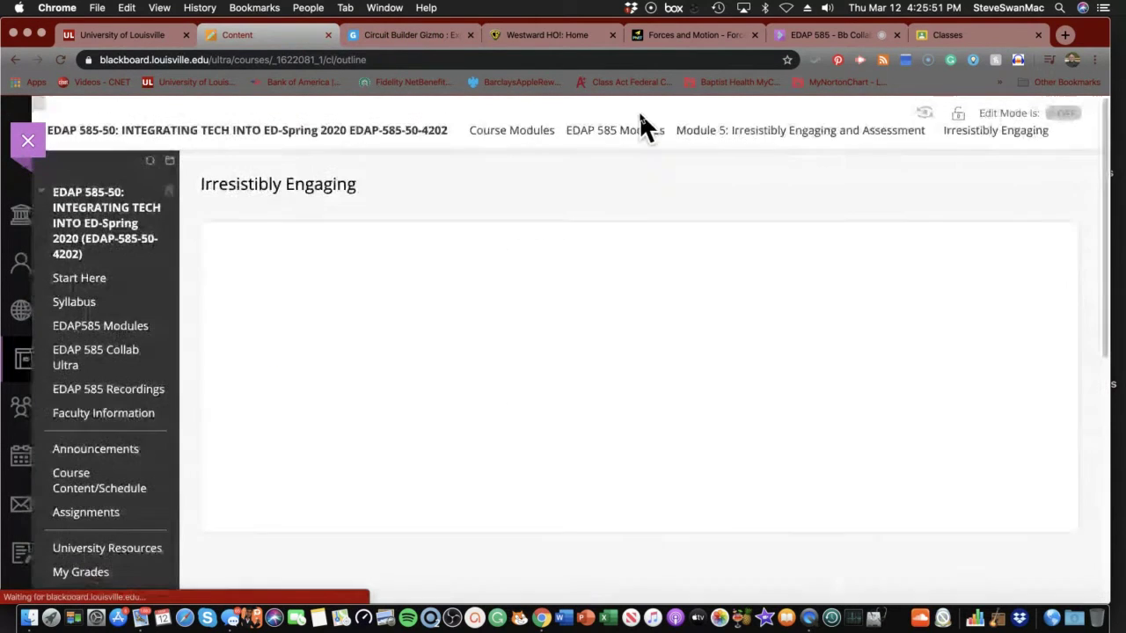
- Open the KET PBS Media link in the KET PBS Learning Resources folder
{"action": "scroll", "coordinate": [568, 184], "scroll_direction": "down", "scroll_amount": 10}
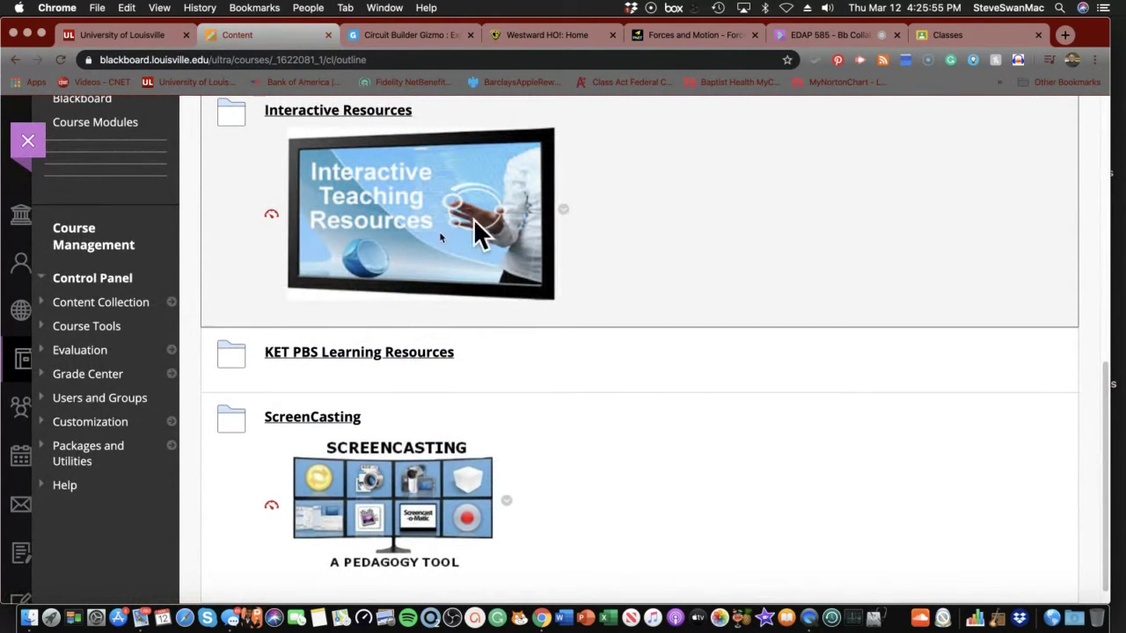
{"action": "left_click", "coordinate": [332, 356]}
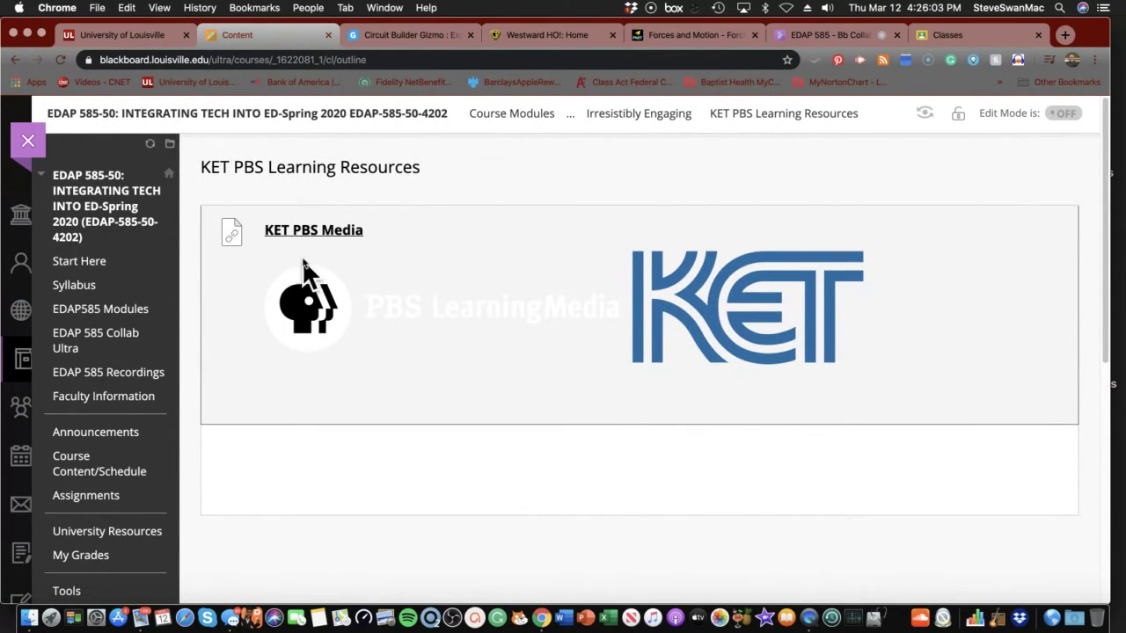
{"action": "left_click", "coordinate": [307, 229]}
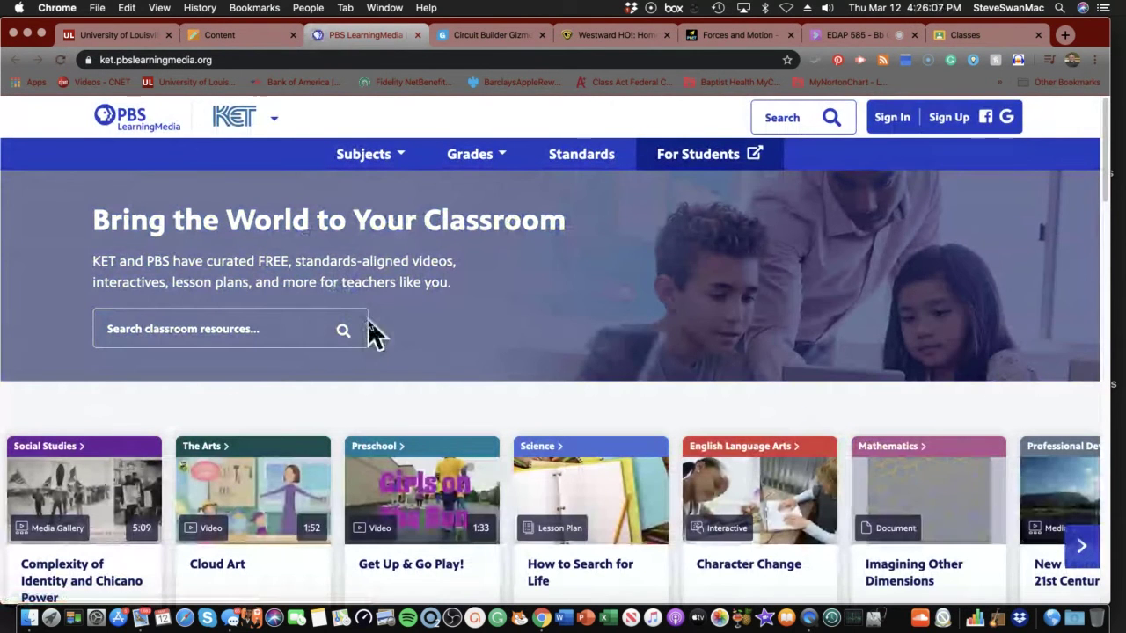
- Browse the English Language Arts Informational Texts resources and open the Environmental Watchdog Group Monitors Pollution in China video
{"action": "left_click", "coordinate": [391, 163]}
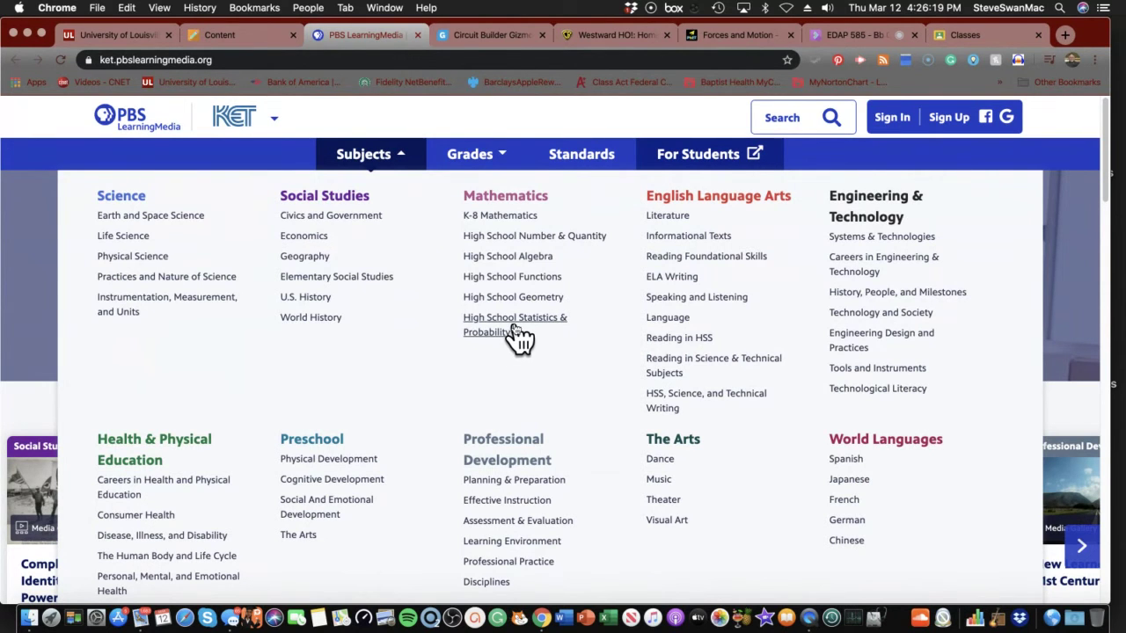
{"action": "left_click", "coordinate": [668, 238]}
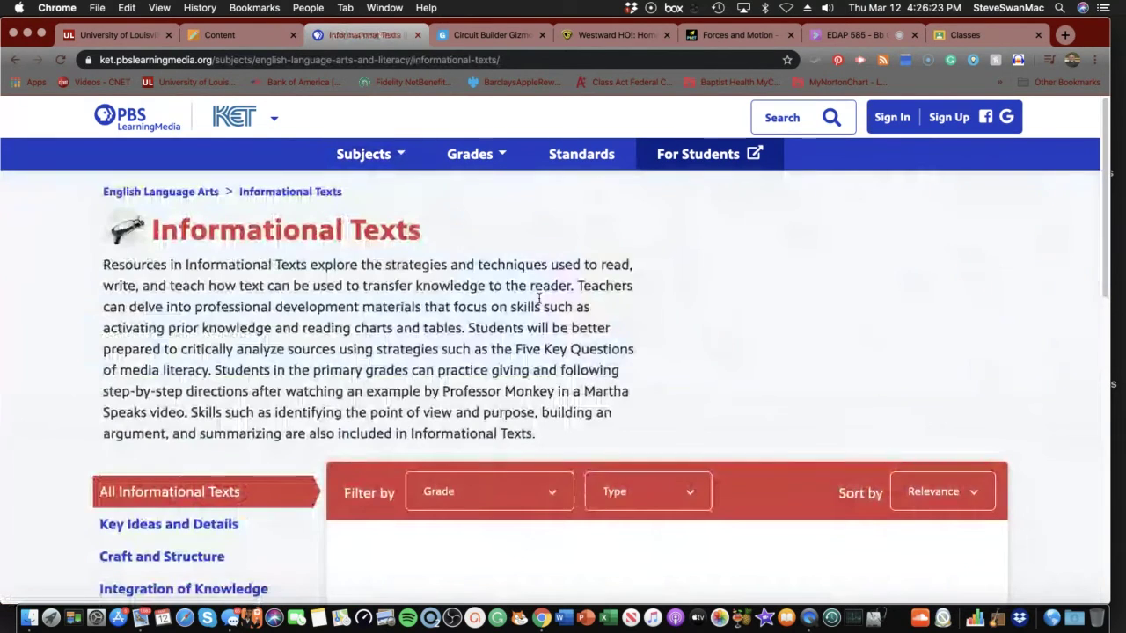
{"action": "scroll", "coordinate": [540, 299], "scroll_direction": "down", "scroll_amount": 2}
{"action": "scroll", "coordinate": [540, 299], "scroll_direction": "down", "scroll_amount": 5}
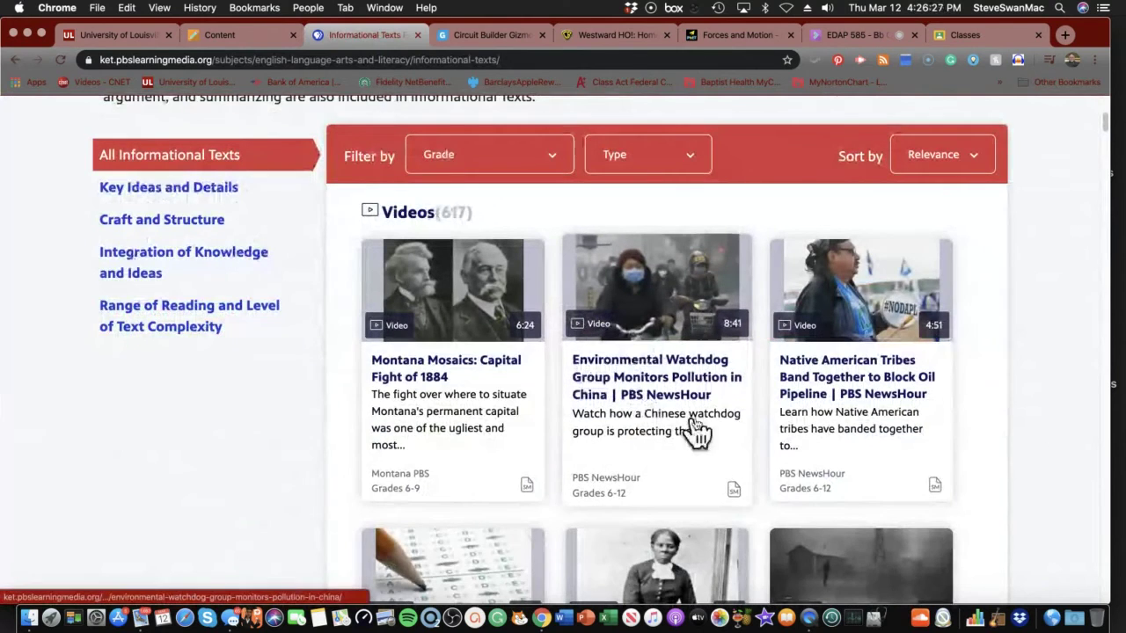
{"action": "scroll", "coordinate": [676, 435], "scroll_direction": "down", "scroll_amount": 2}
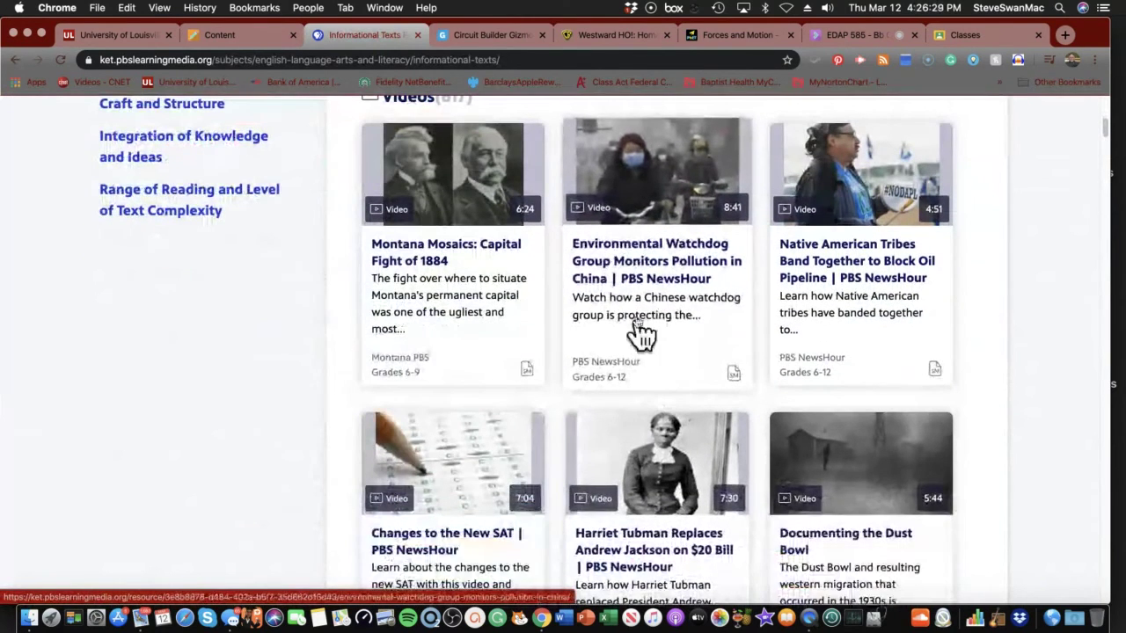
{"action": "left_click", "coordinate": [630, 267]}
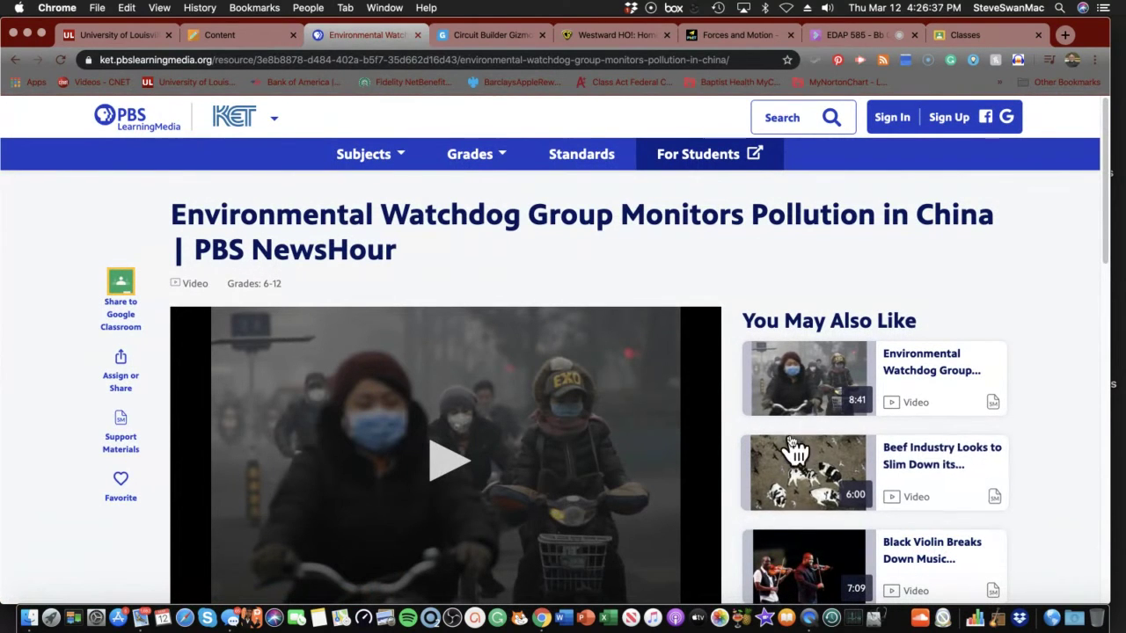
- Start sharing the pollution video to My Google Classroom with the Create material action, then close the share window without posting
{"action": "left_click", "coordinate": [121, 289]}
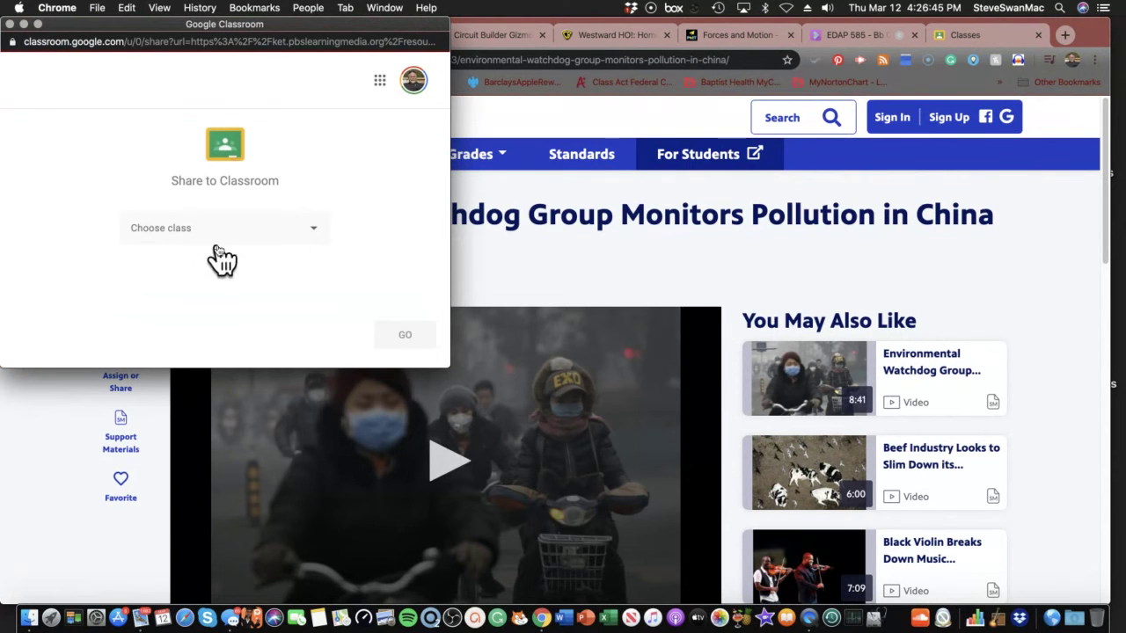
{"action": "left_click", "coordinate": [317, 233]}
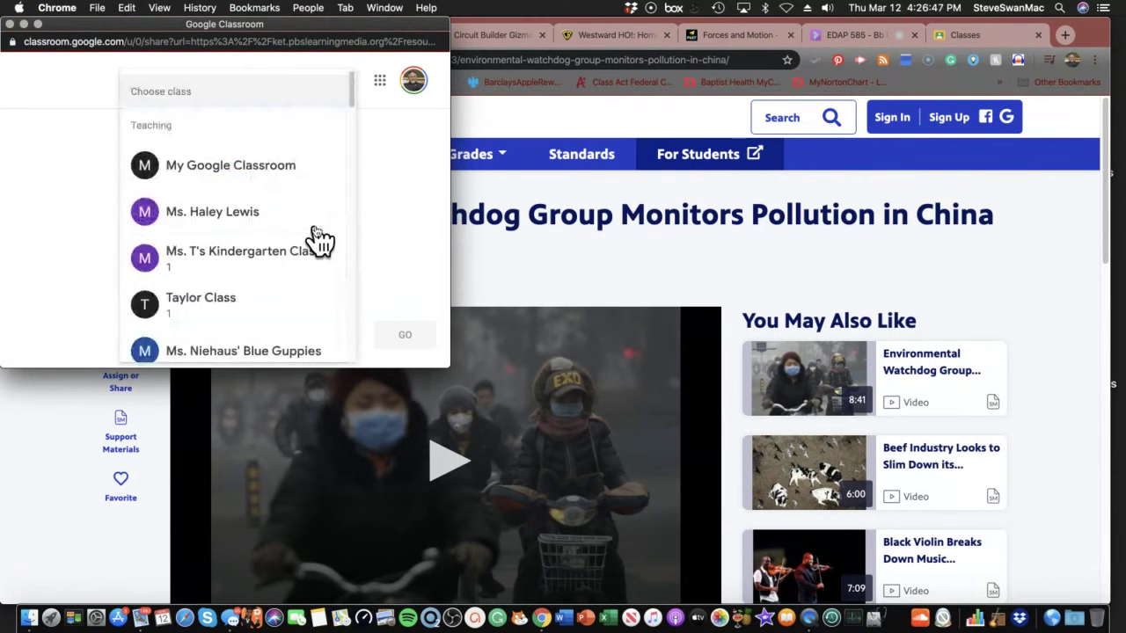
{"action": "left_click", "coordinate": [225, 173]}
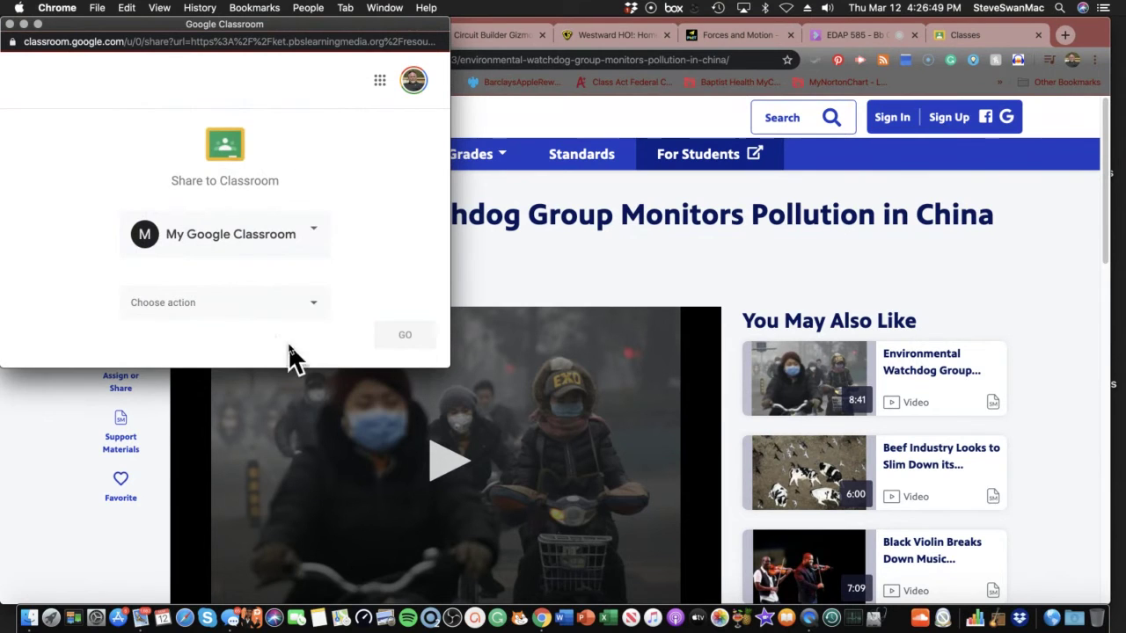
{"action": "left_click", "coordinate": [310, 308]}
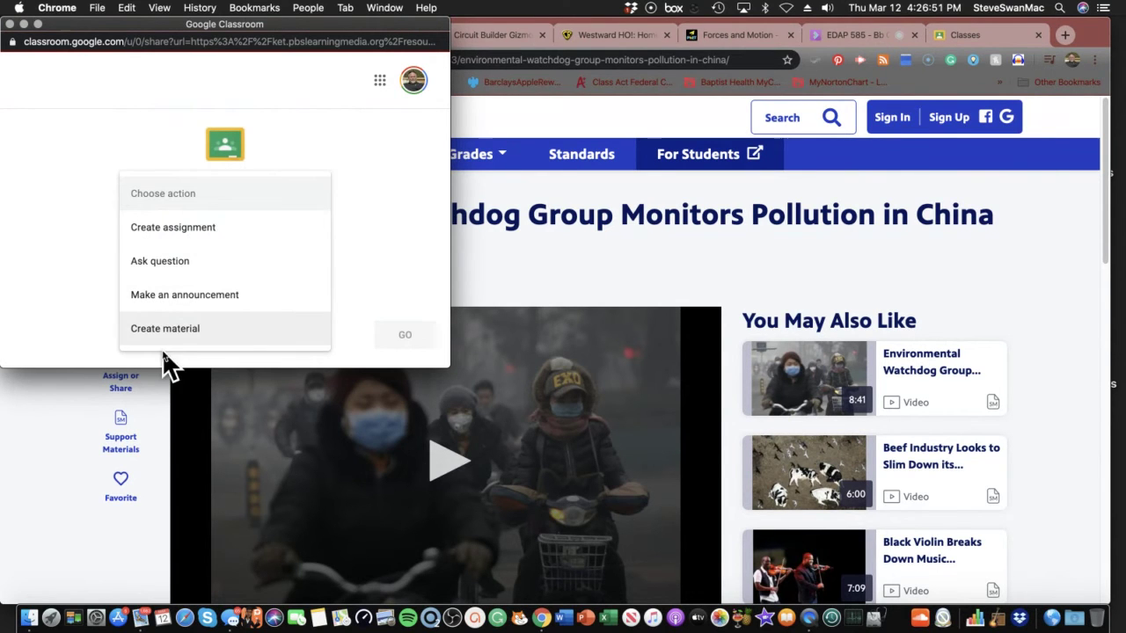
{"action": "left_click", "coordinate": [167, 332]}
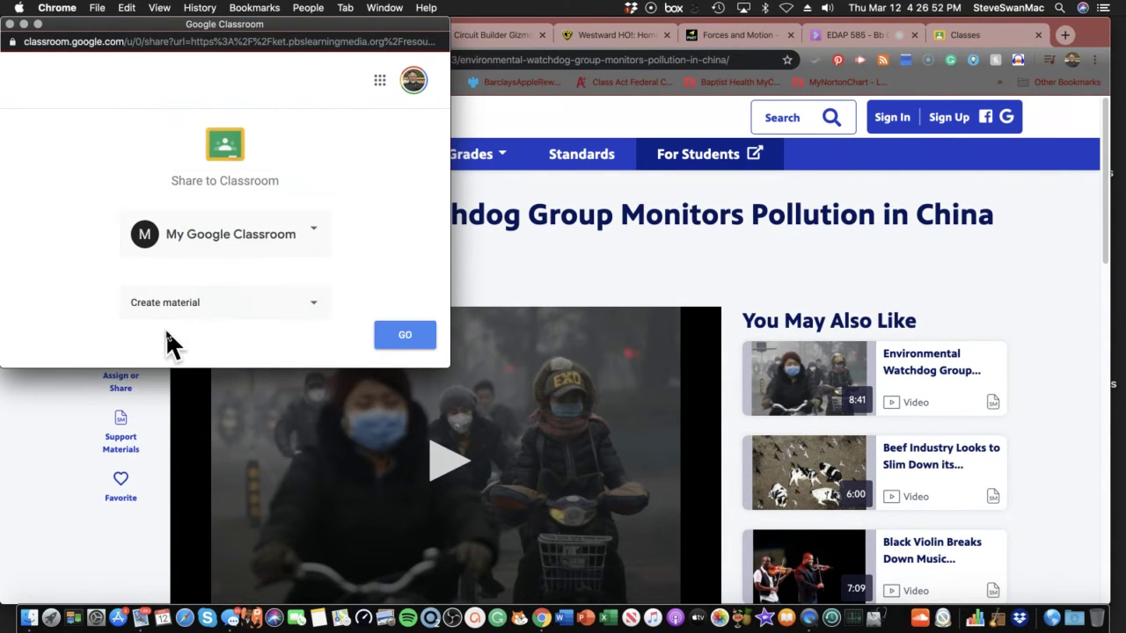
{"action": "left_click", "coordinate": [408, 339]}
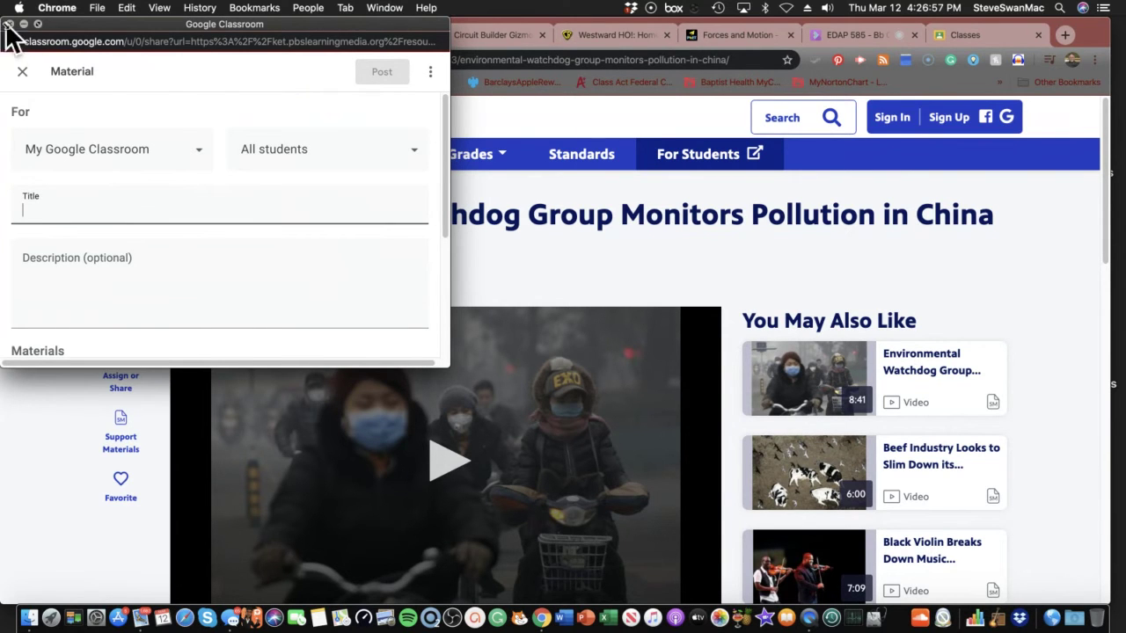
{"action": "left_click", "coordinate": [10, 23]}
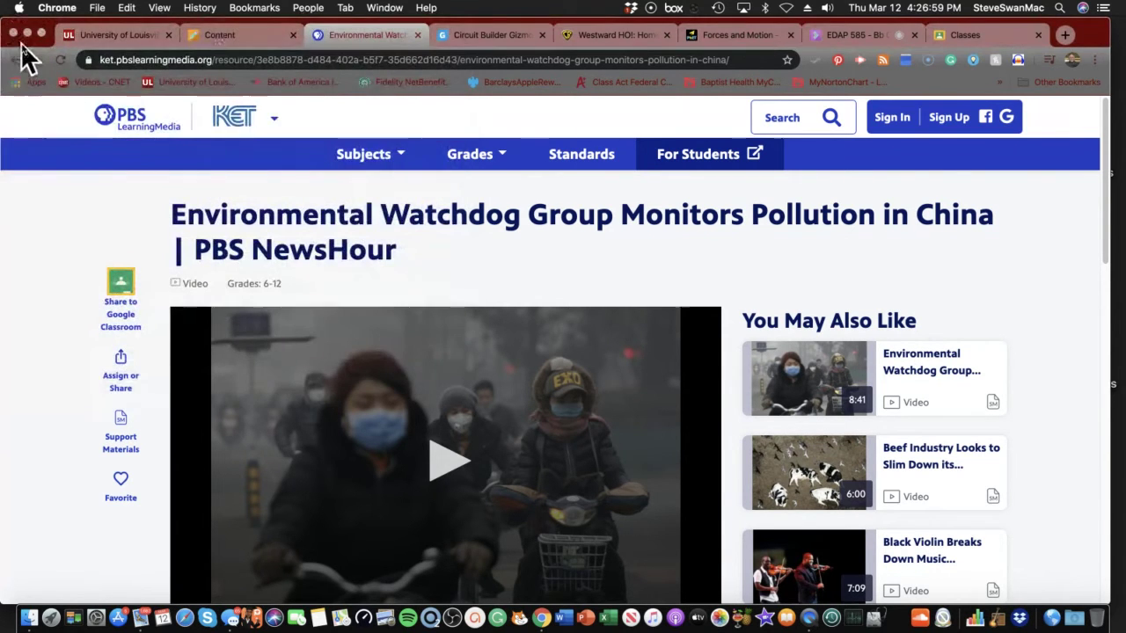
- Leave the pollution video and open the February 20, 2020 News Quiz from the Upper Elementary grade resources
{"action": "left_click", "coordinate": [16, 60]}
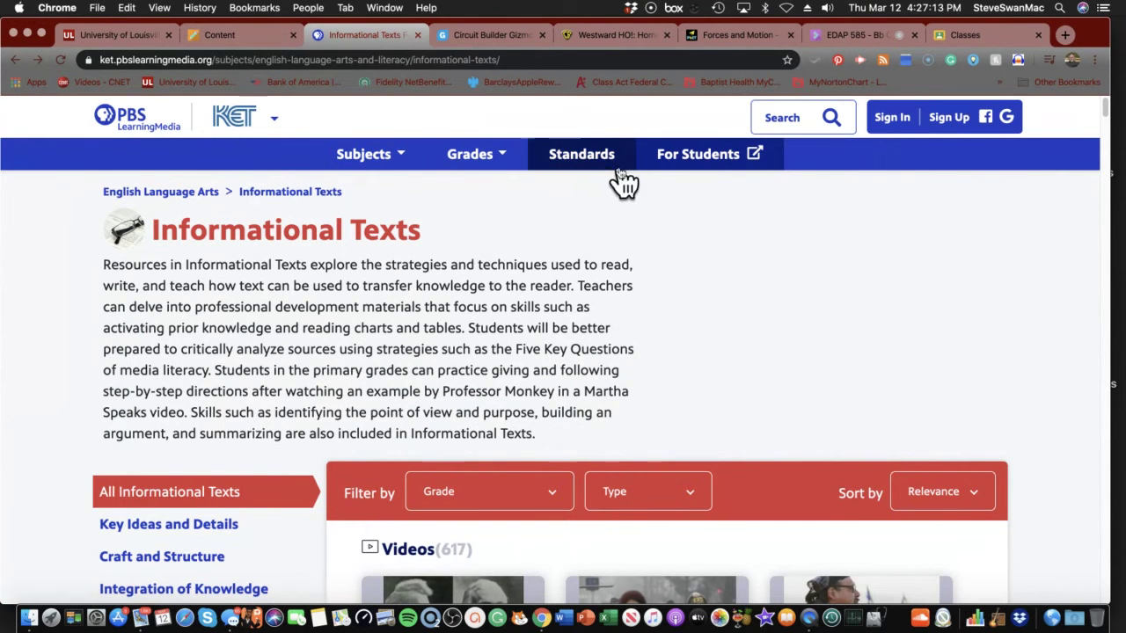
{"action": "left_click", "coordinate": [490, 167]}
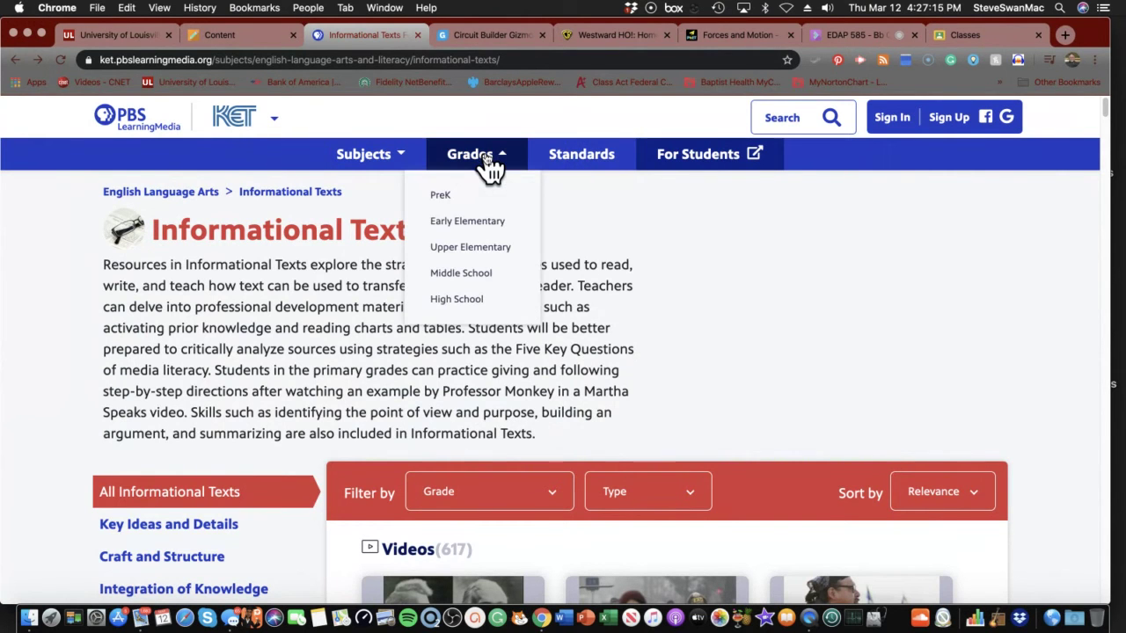
{"action": "left_click", "coordinate": [490, 249]}
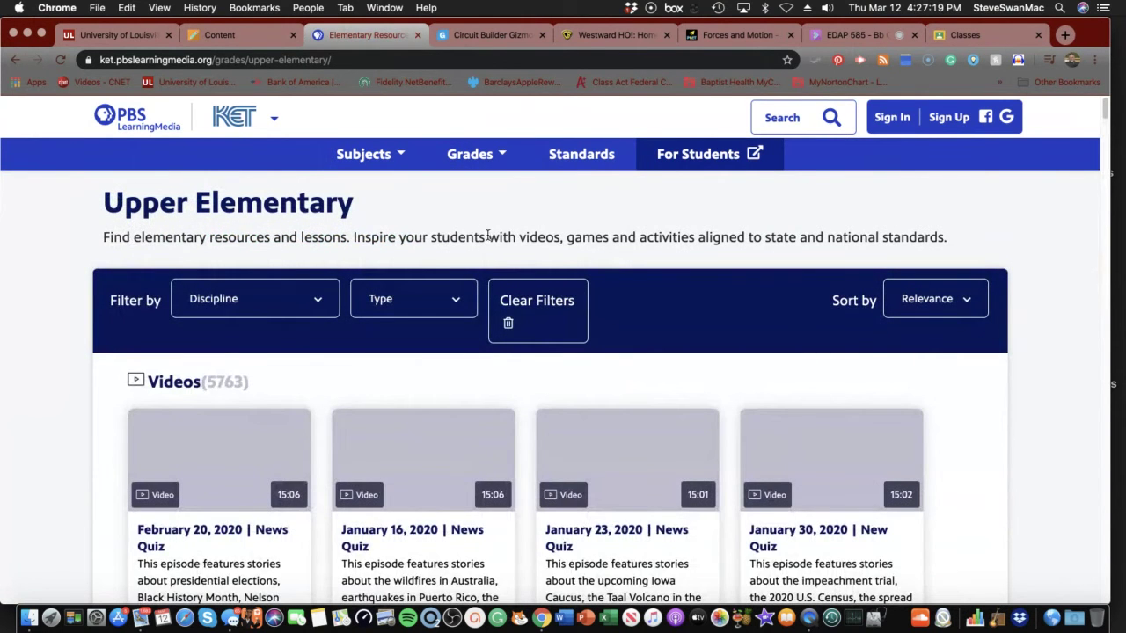
{"action": "scroll", "coordinate": [491, 242], "scroll_direction": "down", "scroll_amount": 5}
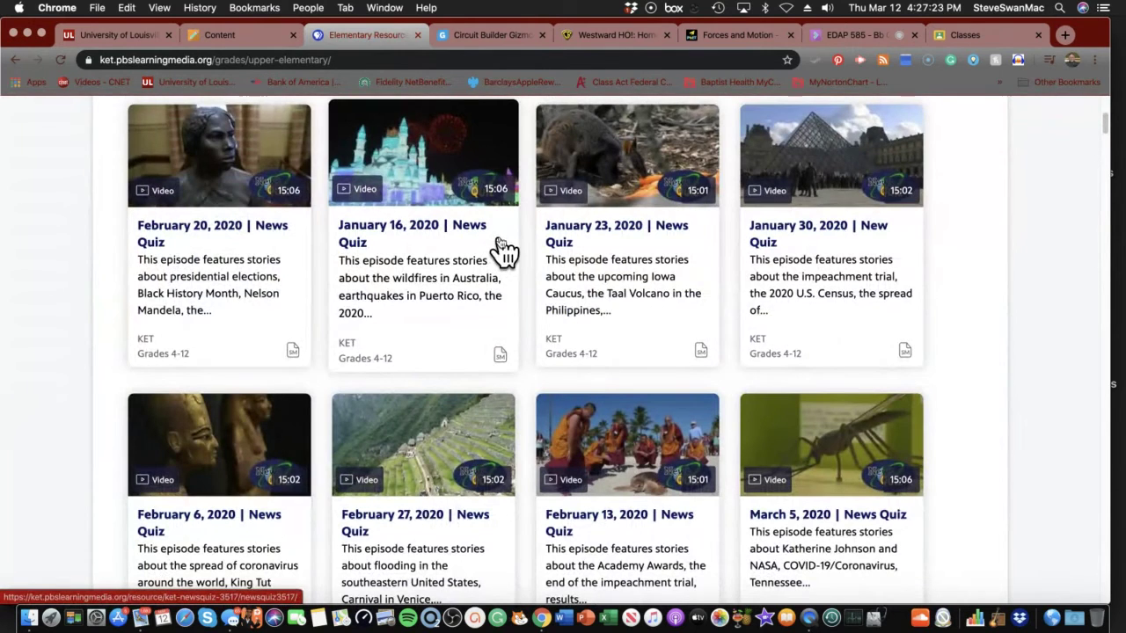
{"action": "left_click", "coordinate": [226, 256]}
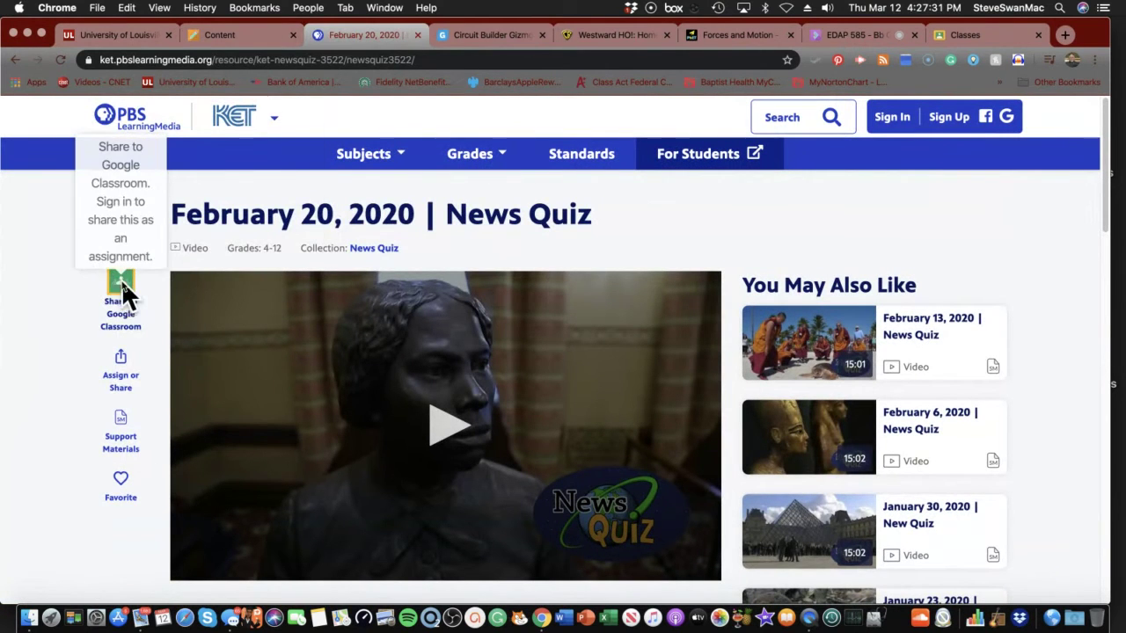
- Start an assignment in My Google Classroom from the News Quiz, review its form and materials, and close it without assigning
{"action": "left_click", "coordinate": [122, 283]}
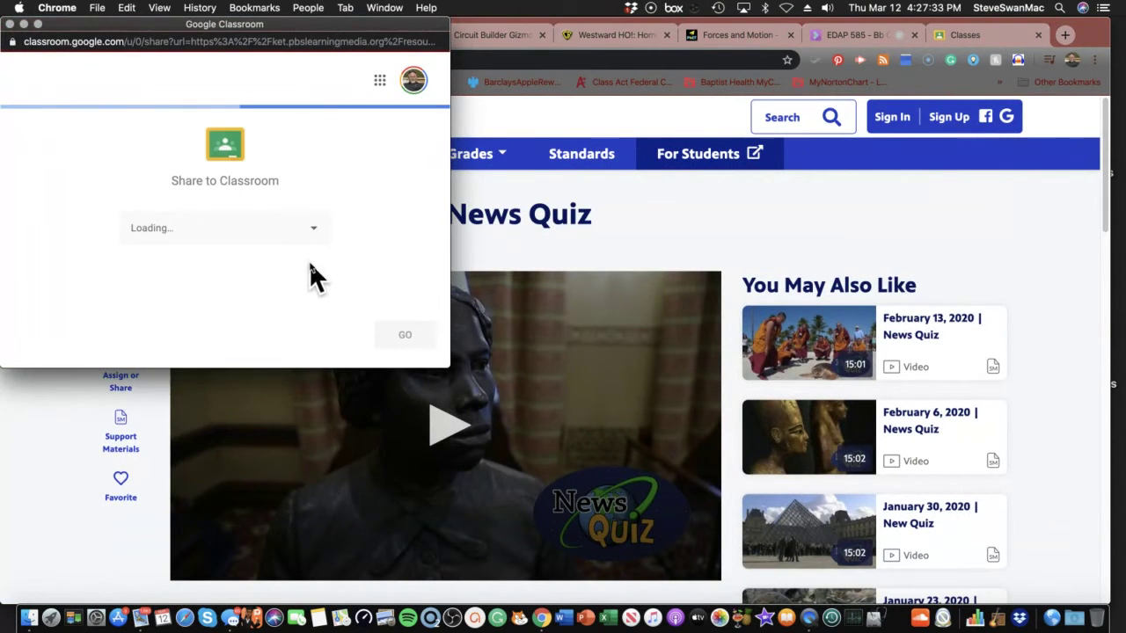
{"action": "left_click", "coordinate": [312, 234]}
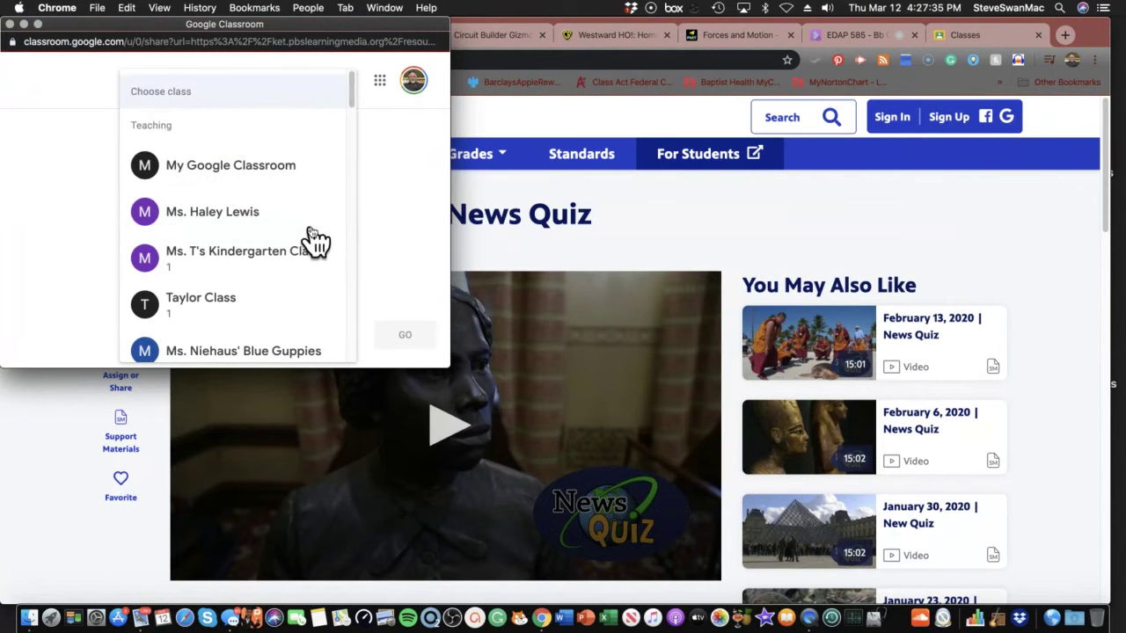
{"action": "left_click", "coordinate": [253, 169]}
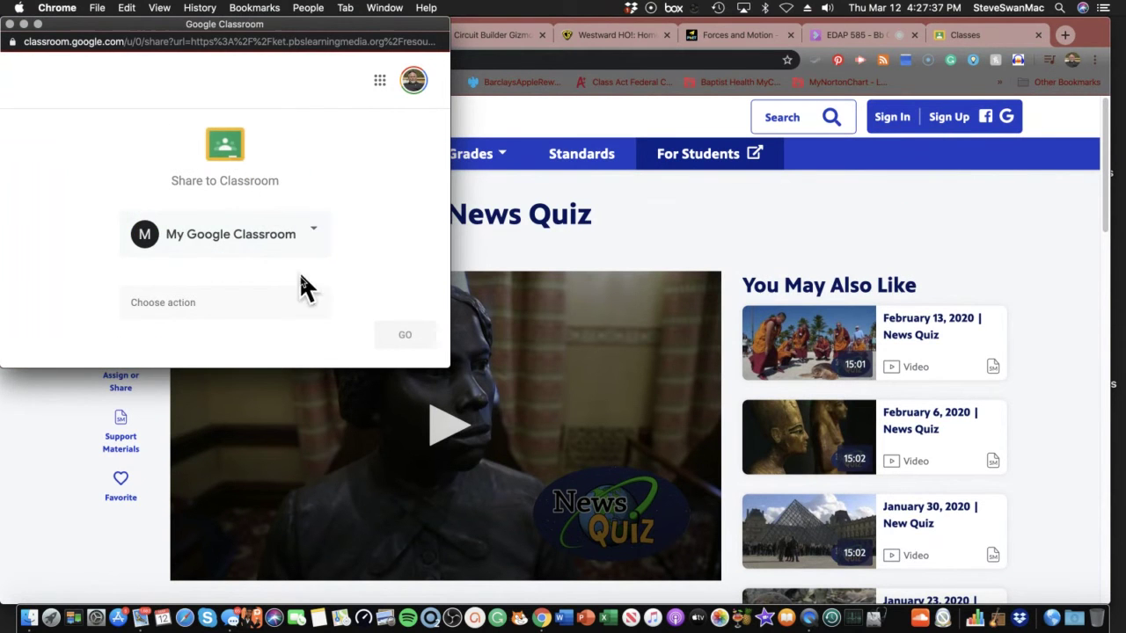
{"action": "left_click", "coordinate": [310, 310]}
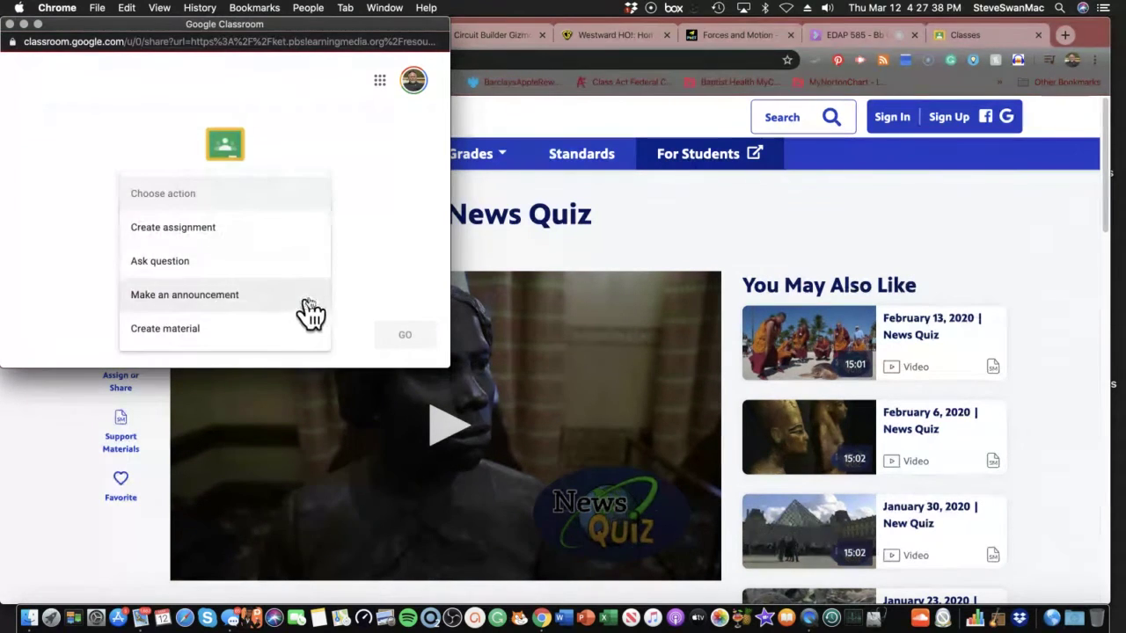
{"action": "left_click", "coordinate": [209, 227]}
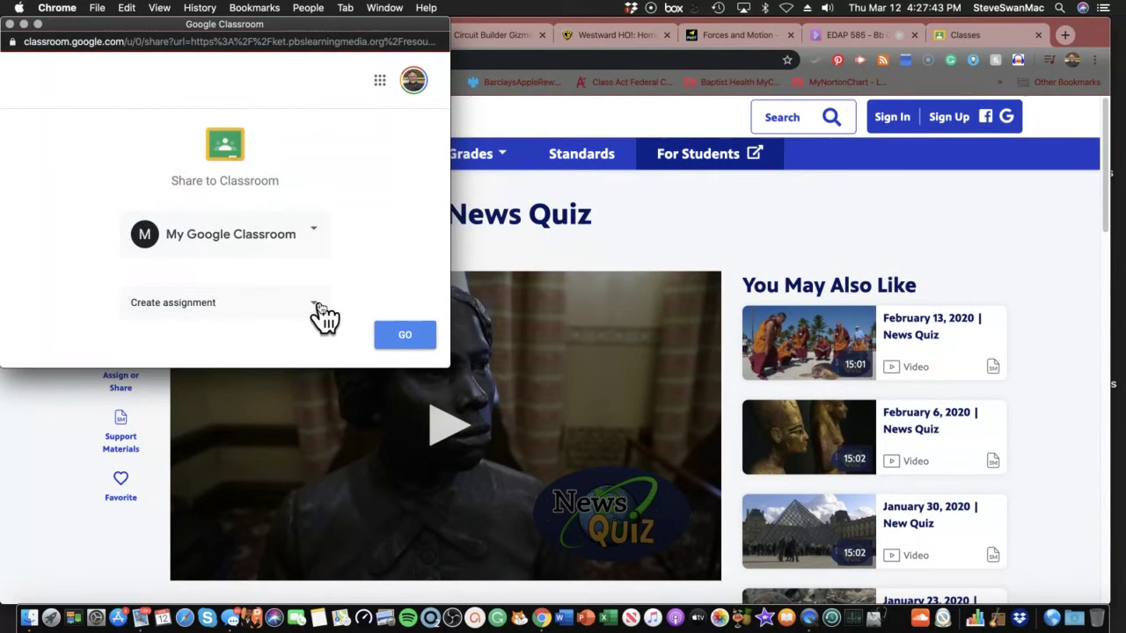
{"action": "left_click", "coordinate": [407, 345]}
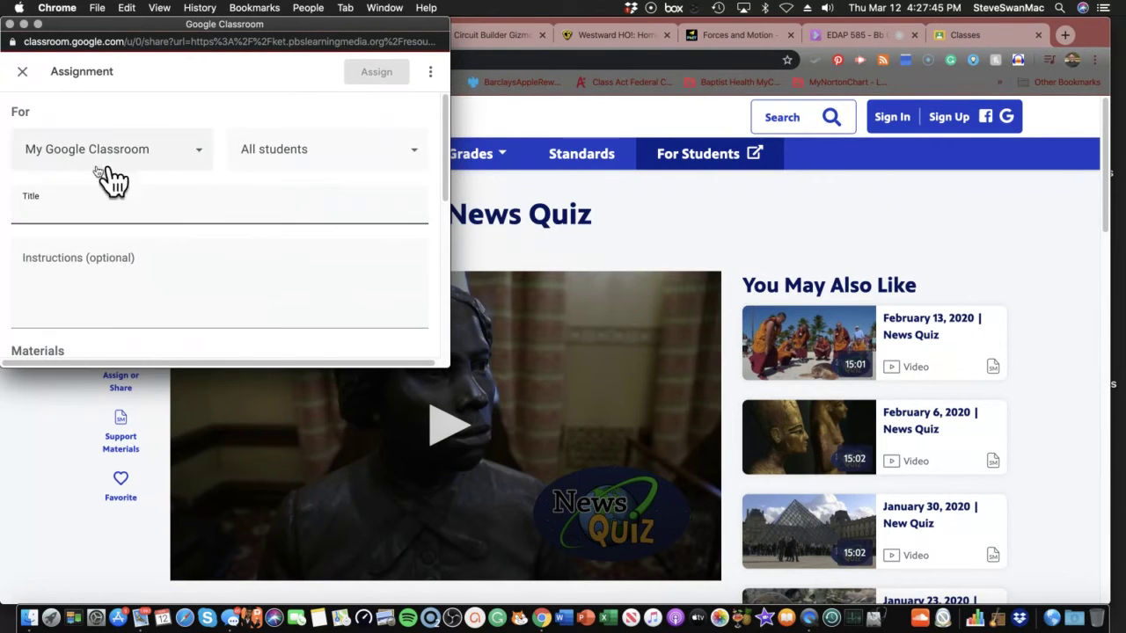
{"action": "scroll", "coordinate": [150, 222], "scroll_direction": "down", "scroll_amount": 5}
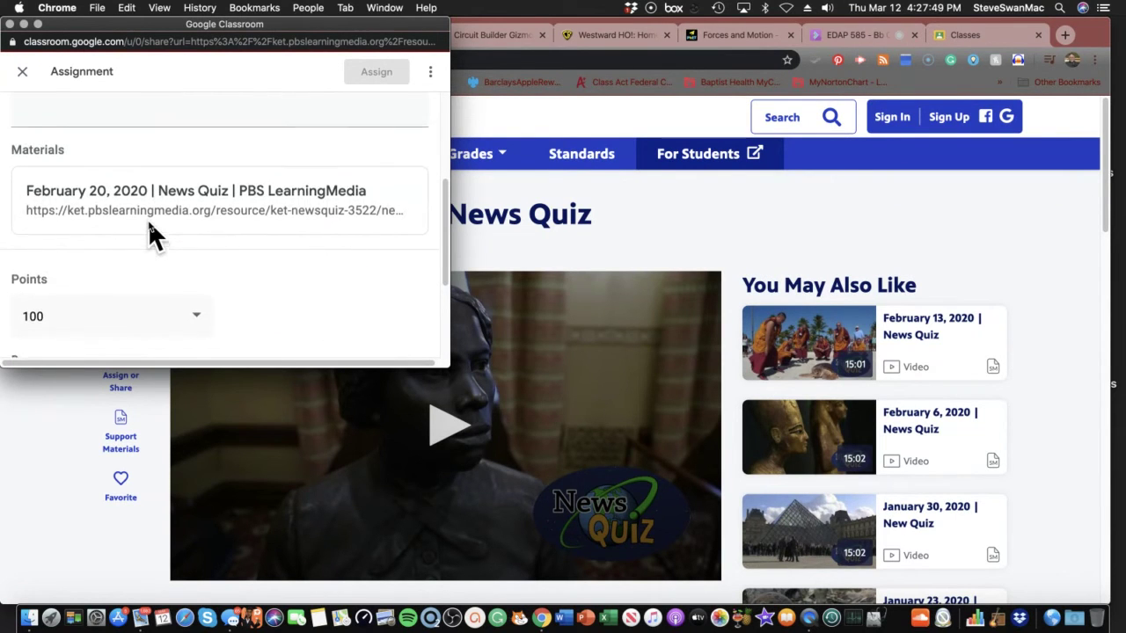
{"action": "scroll", "coordinate": [148, 219], "scroll_direction": "up", "scroll_amount": 5}
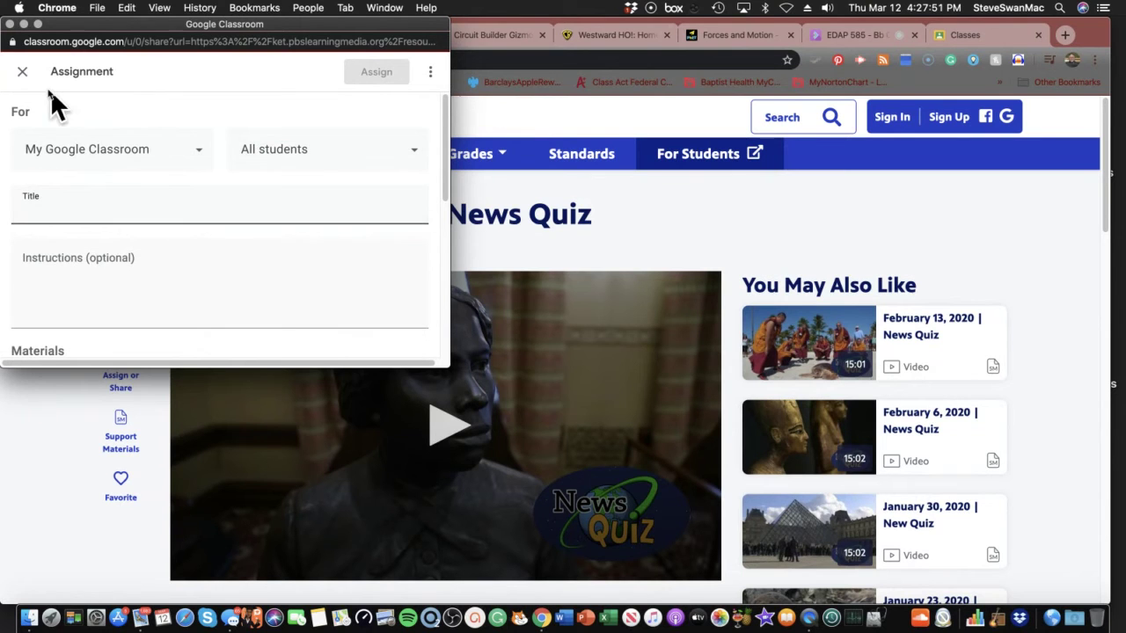
{"action": "left_click", "coordinate": [10, 25]}
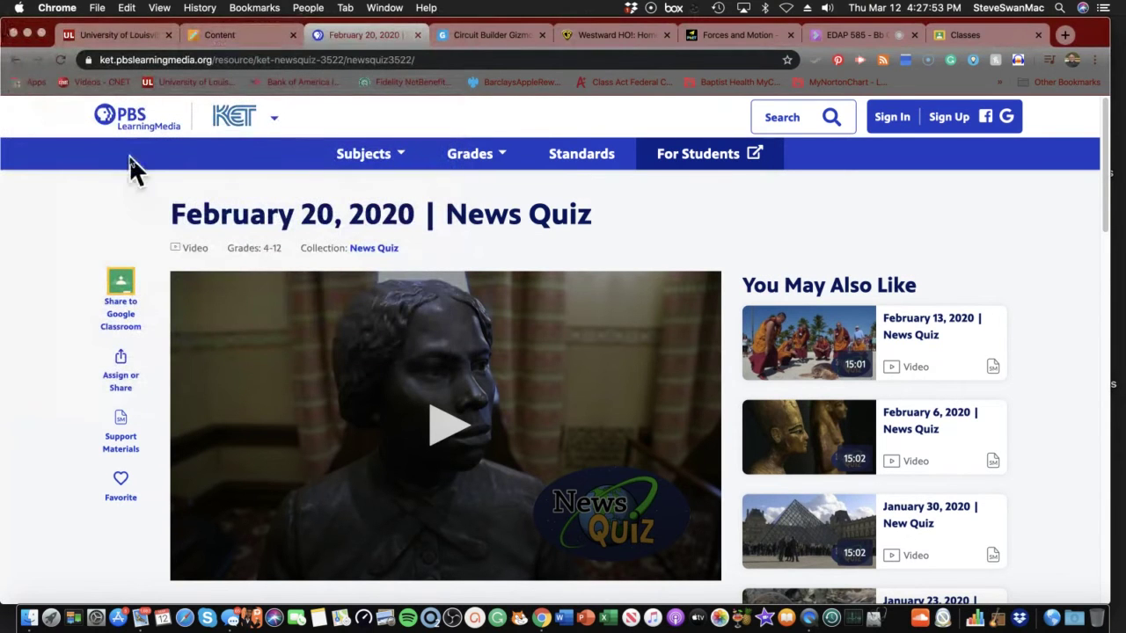
- Return to the Blackboard course and go back up from KET PBS Learning Resources to the Irresistibly Engaging folder
{"action": "left_click", "coordinate": [223, 40]}
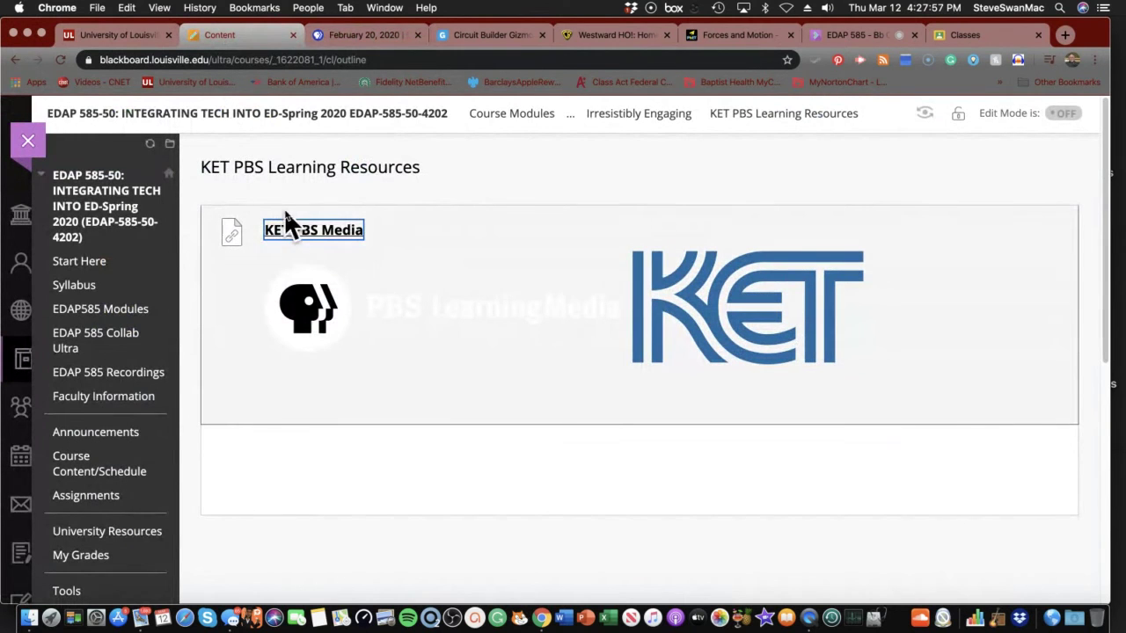
{"action": "left_click", "coordinate": [317, 232]}
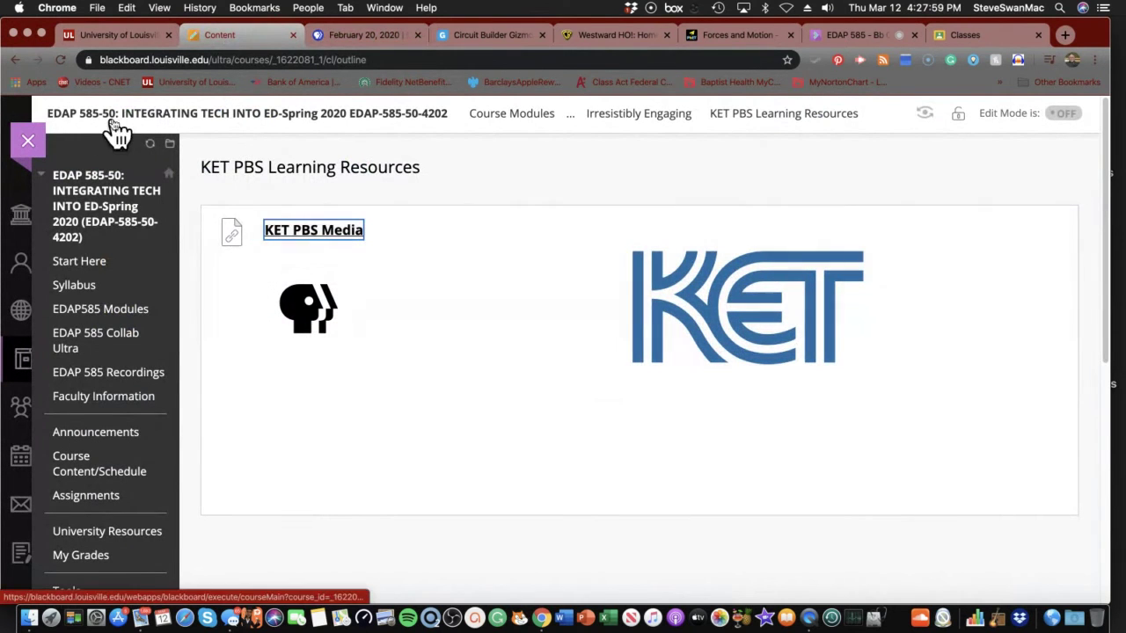
{"action": "left_click", "coordinate": [13, 61]}
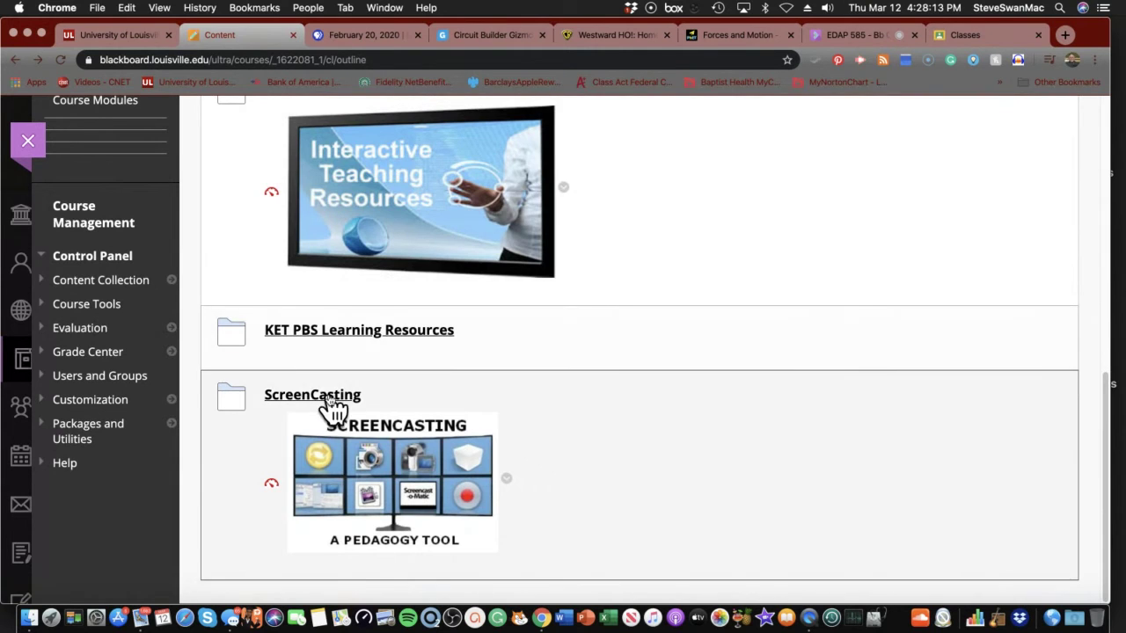
- Open ScreenCastoMatic from the ScreenCasting folder and go to the site's free Screen Recorder page
{"action": "left_click", "coordinate": [318, 395]}
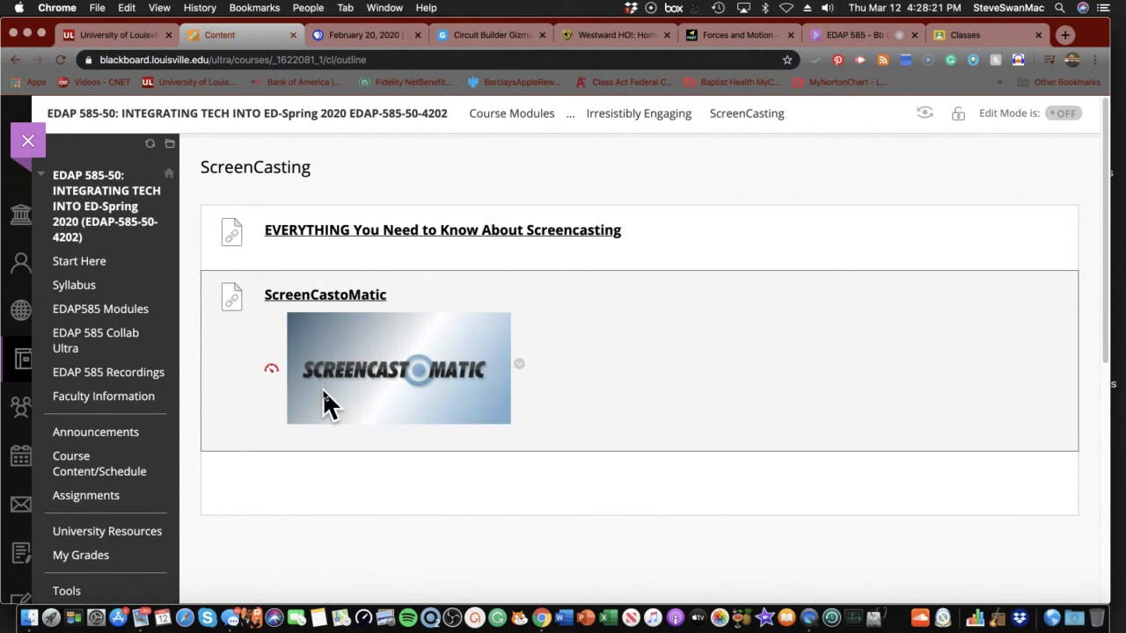
{"action": "left_click", "coordinate": [325, 297]}
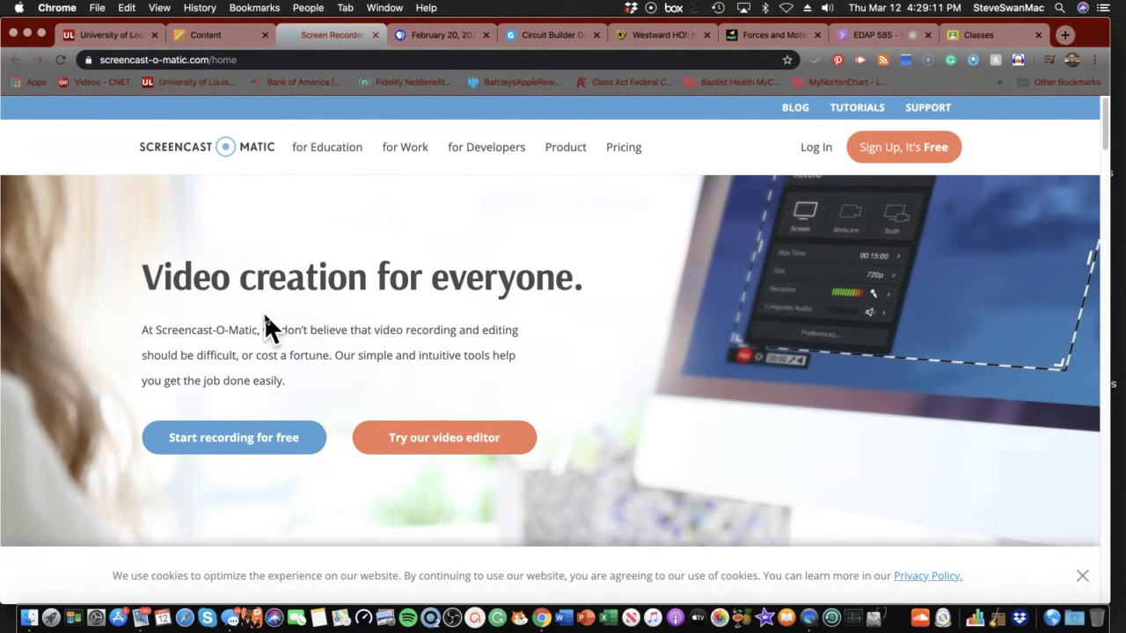
{"action": "left_click", "coordinate": [244, 439]}
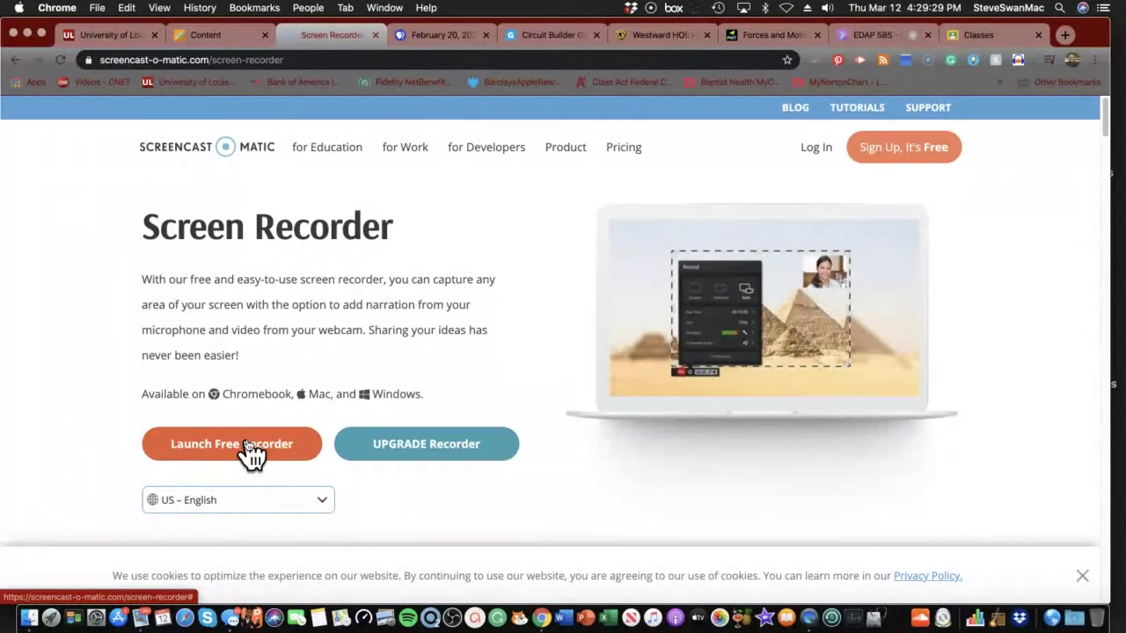
- Launch the free Screencast-O-Matic recorder and dismiss the new-recording prompt to reach the recordings library
{"action": "left_click", "coordinate": [248, 447]}
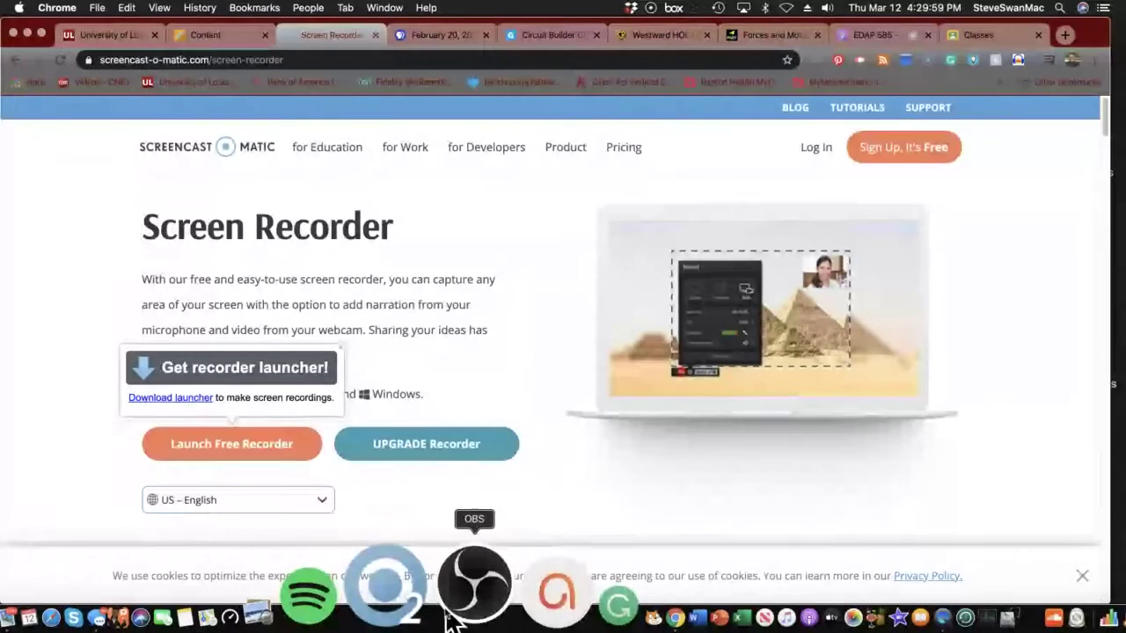
{"action": "left_click", "coordinate": [431, 607]}
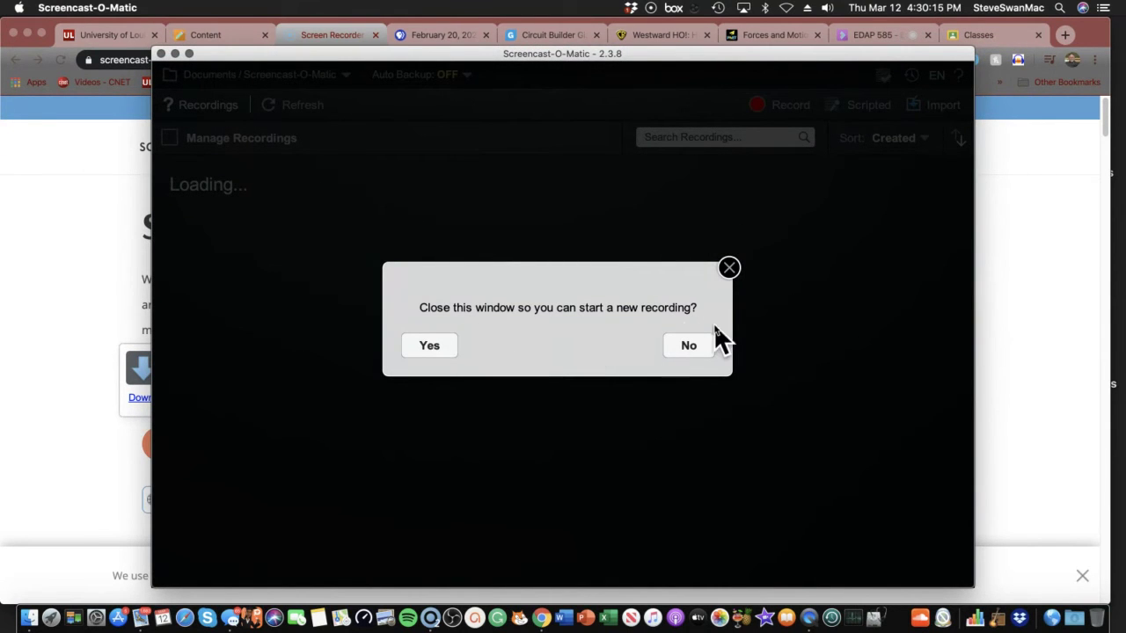
{"action": "left_click", "coordinate": [729, 268]}
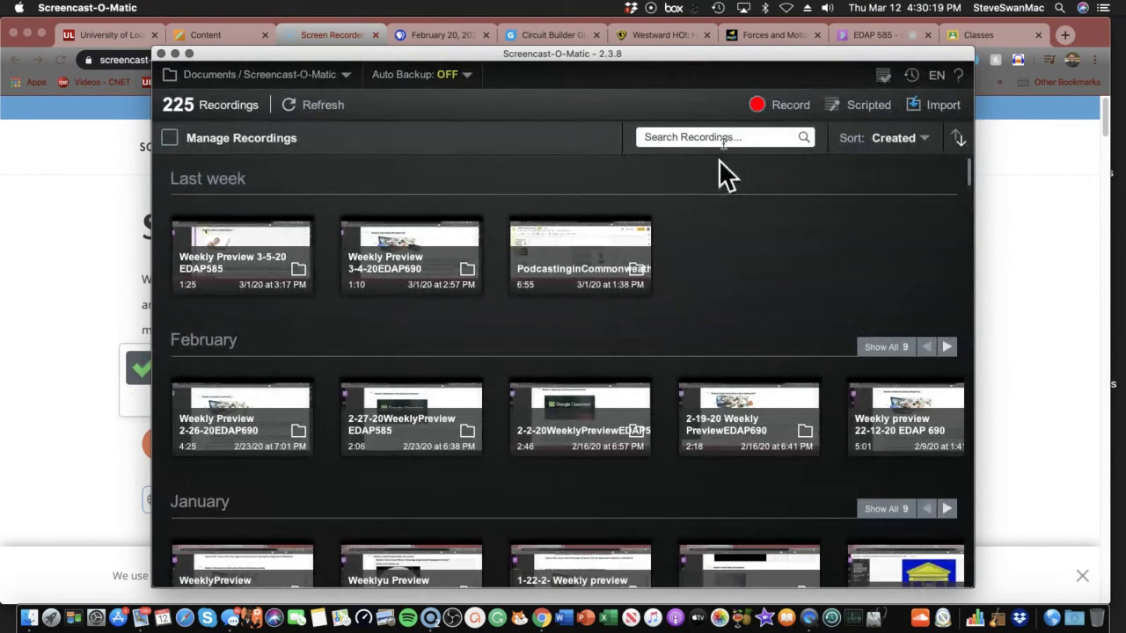
- Start a new screen recording setup and review the microphones available for narration without changing the selection
{"action": "left_click", "coordinate": [761, 104]}
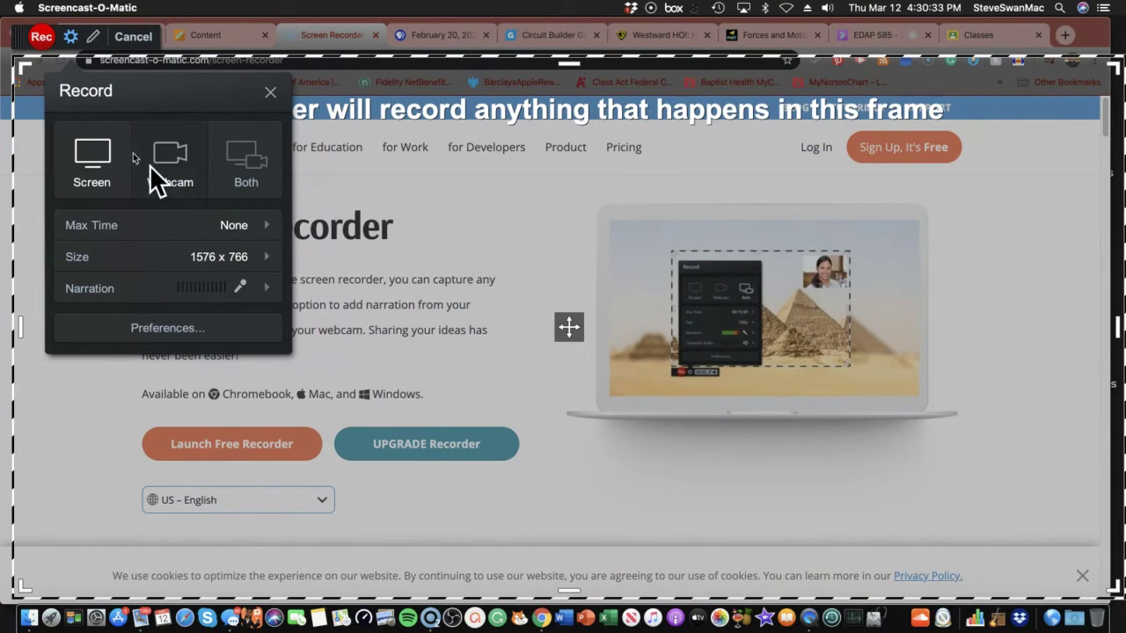
{"action": "mouse_move", "coordinate": [271, 286]}
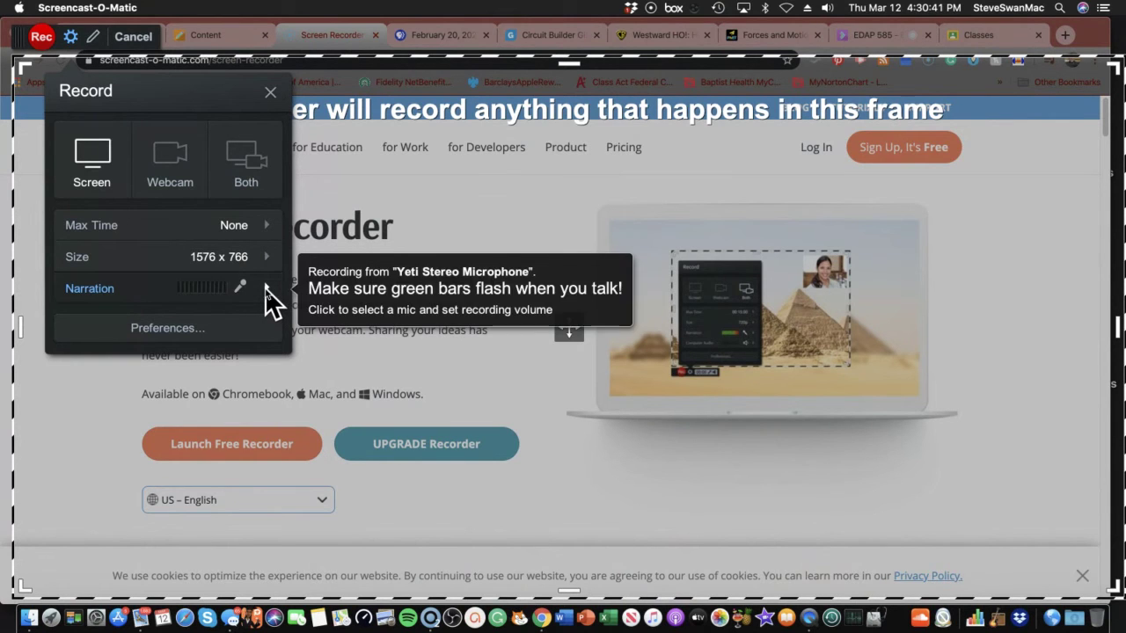
{"action": "left_click", "coordinate": [268, 295]}
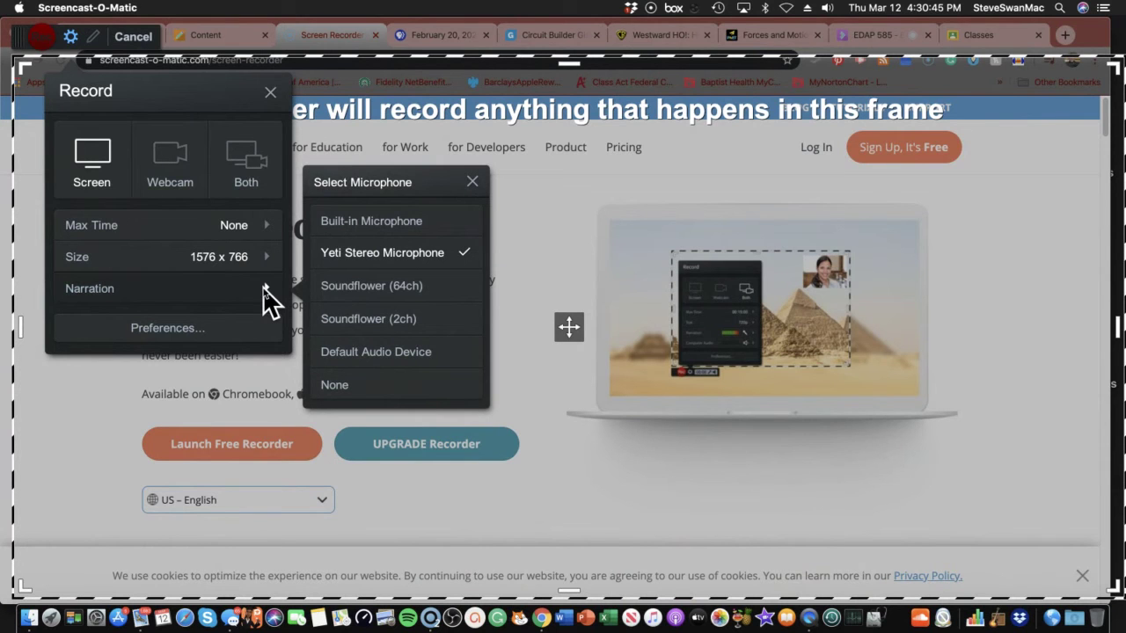
{"action": "left_click", "coordinate": [244, 364]}
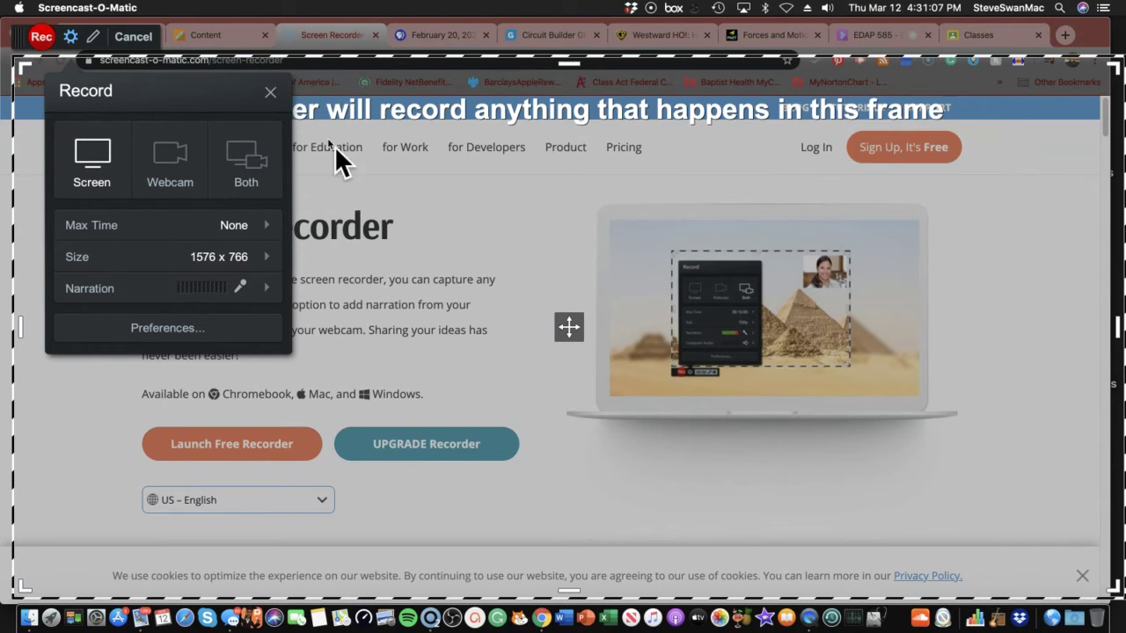
- Close the recording settings, cancel the new recording, and quit Screencast-O-Matic
{"action": "left_click", "coordinate": [274, 91]}
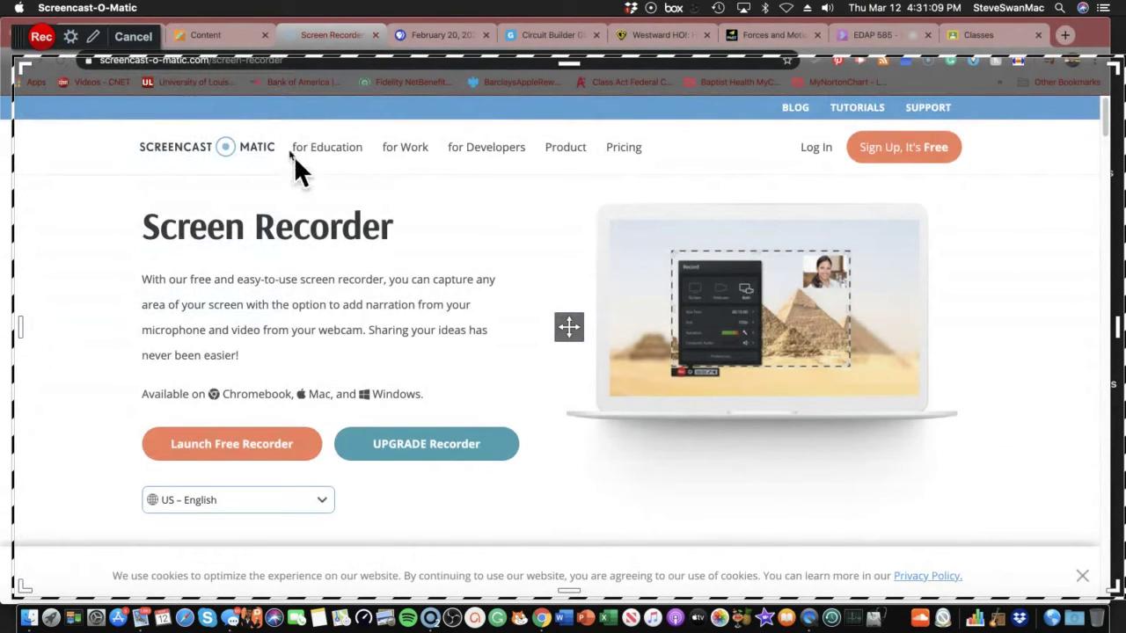
{"action": "left_click", "coordinate": [133, 36]}
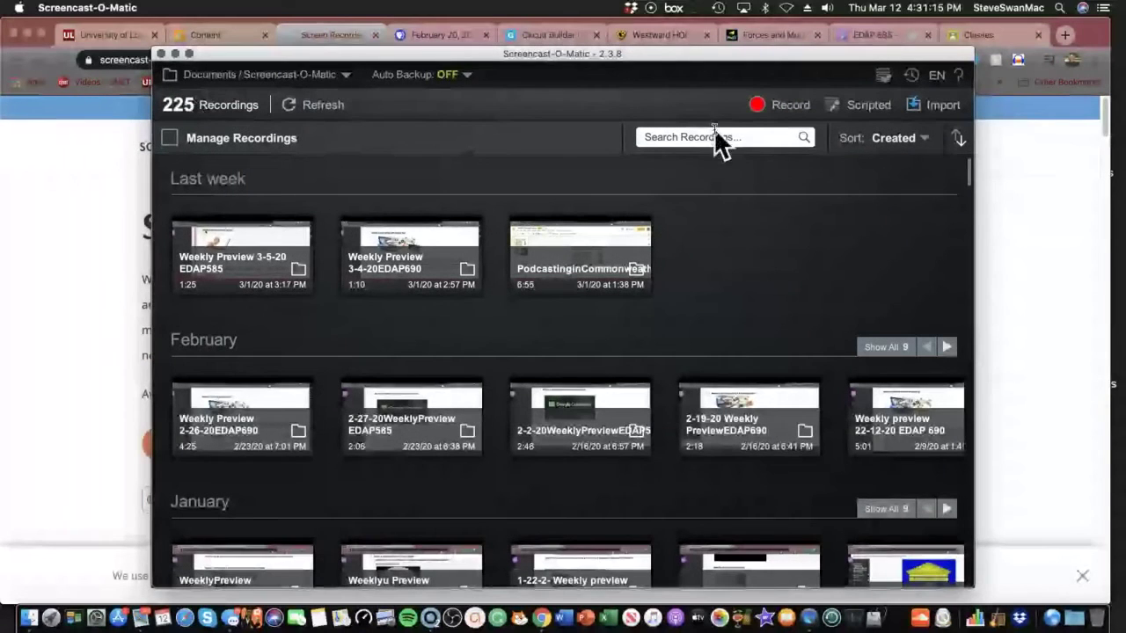
{"action": "left_click", "coordinate": [84, 9]}
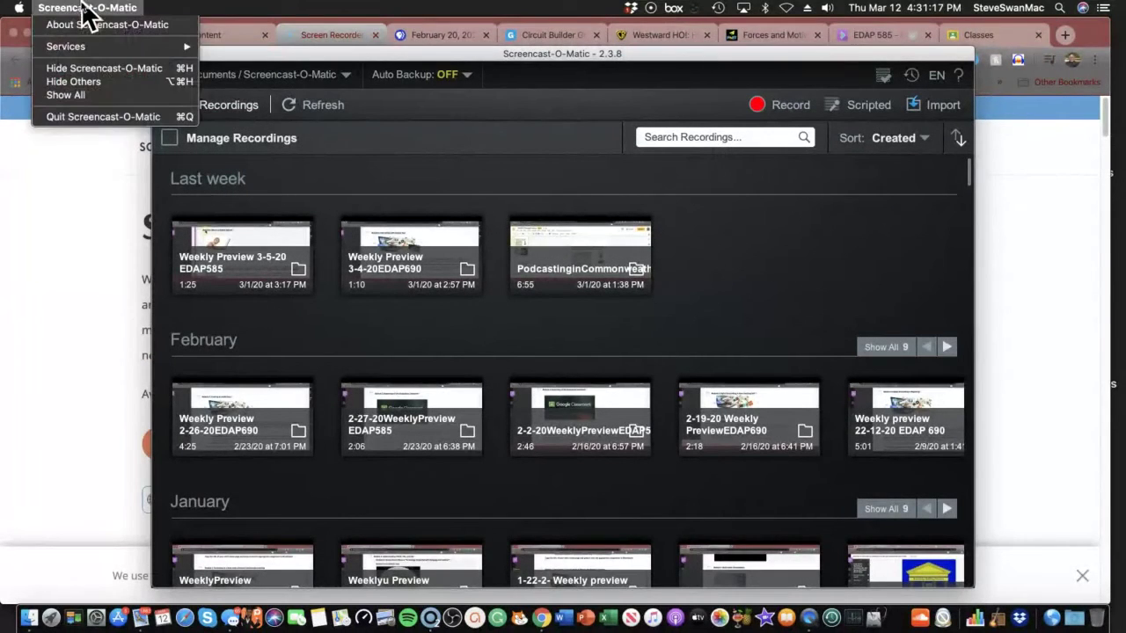
{"action": "left_click", "coordinate": [71, 118]}
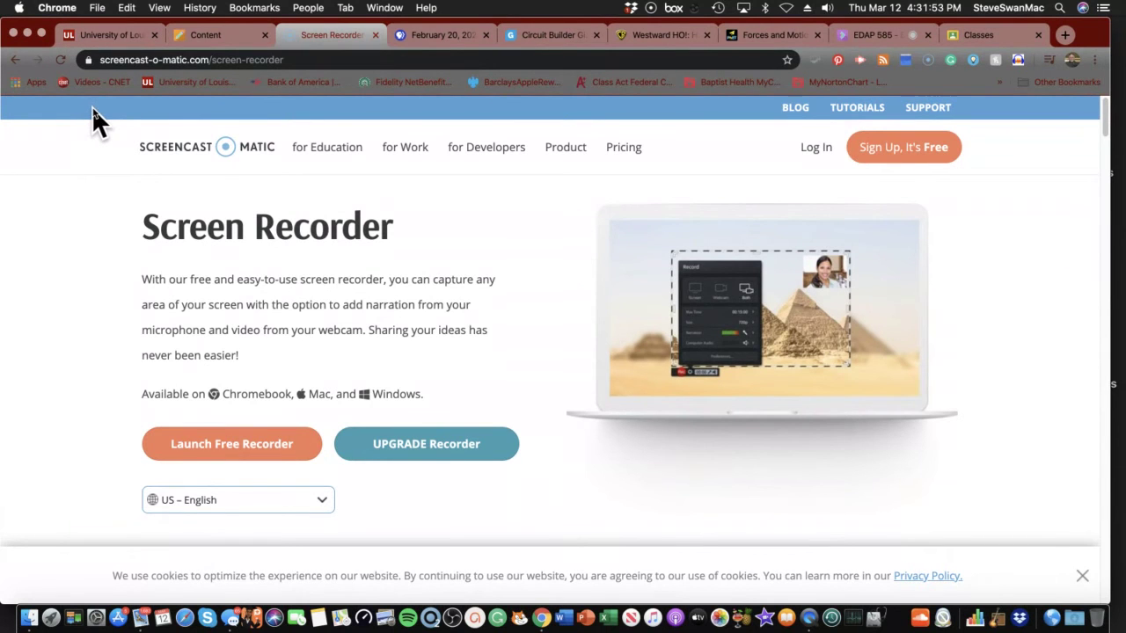
- Return to the Blackboard course, go back from ScreenCasting to the Irresistibly Engaging folder, and look over its resource folders
{"action": "left_click", "coordinate": [185, 44]}
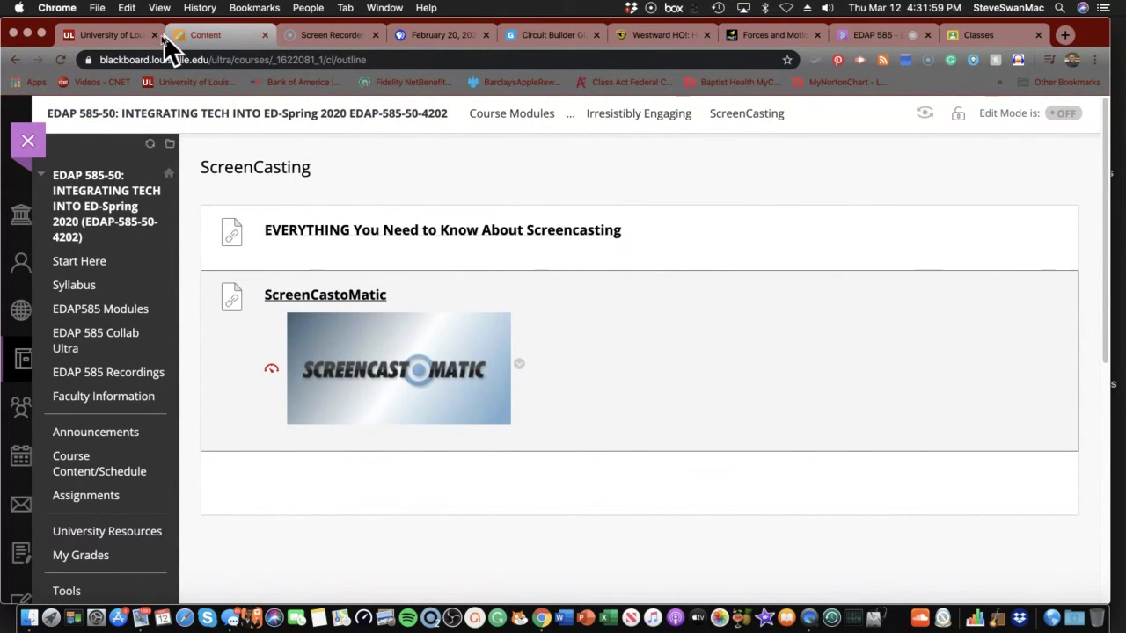
{"action": "left_click", "coordinate": [16, 60]}
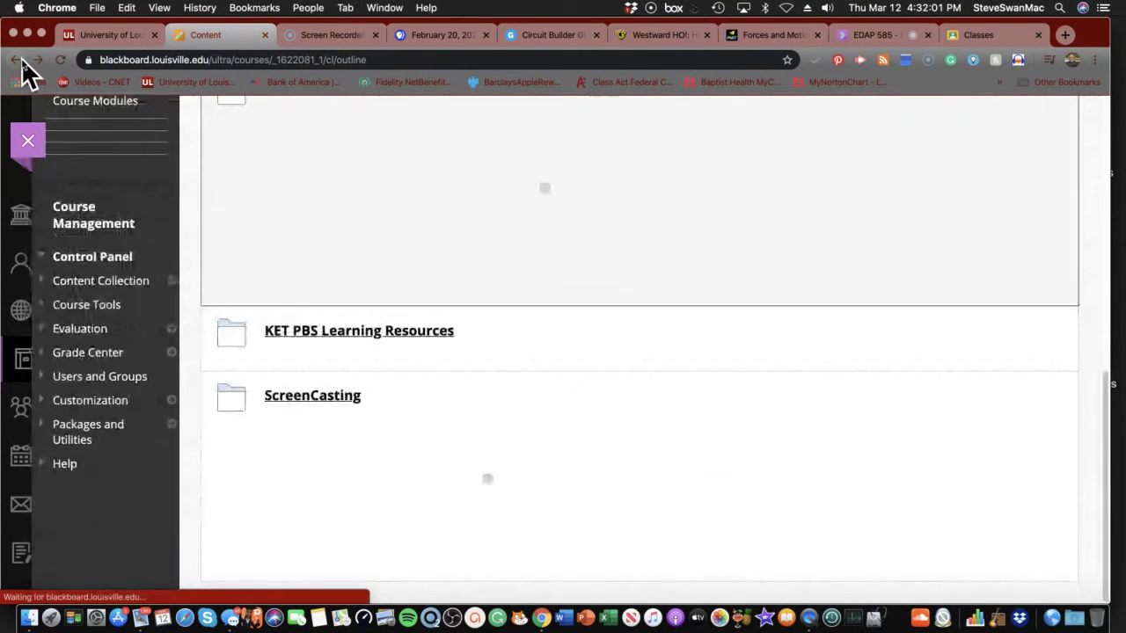
{"action": "scroll", "coordinate": [193, 251], "scroll_direction": "up", "scroll_amount": 10}
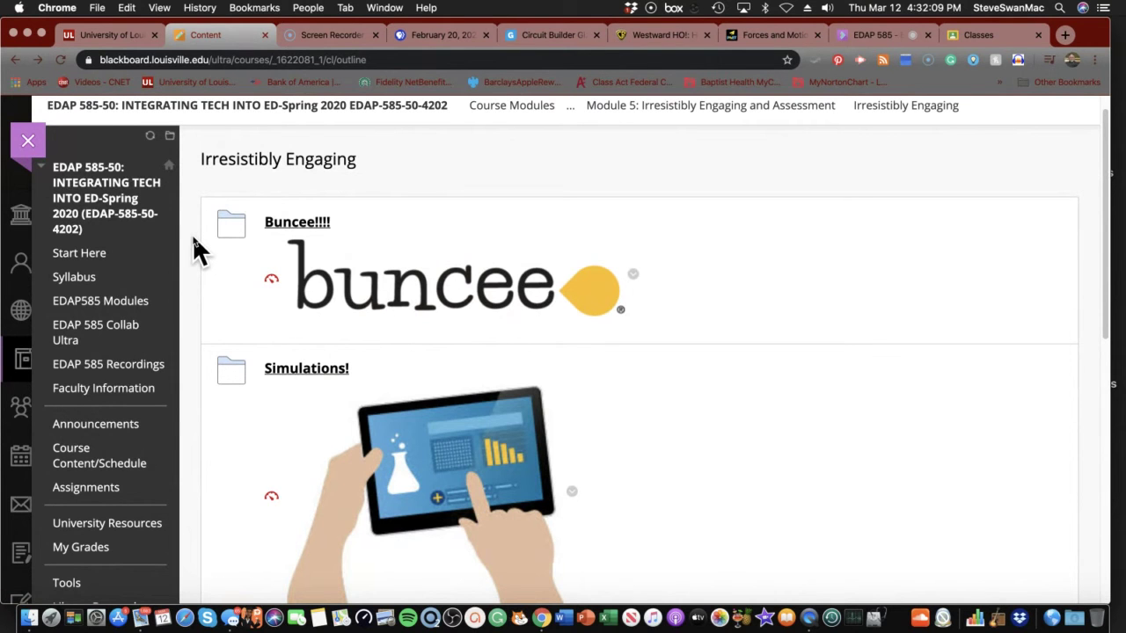
{"action": "scroll", "coordinate": [216, 256], "scroll_direction": "down", "scroll_amount": 5}
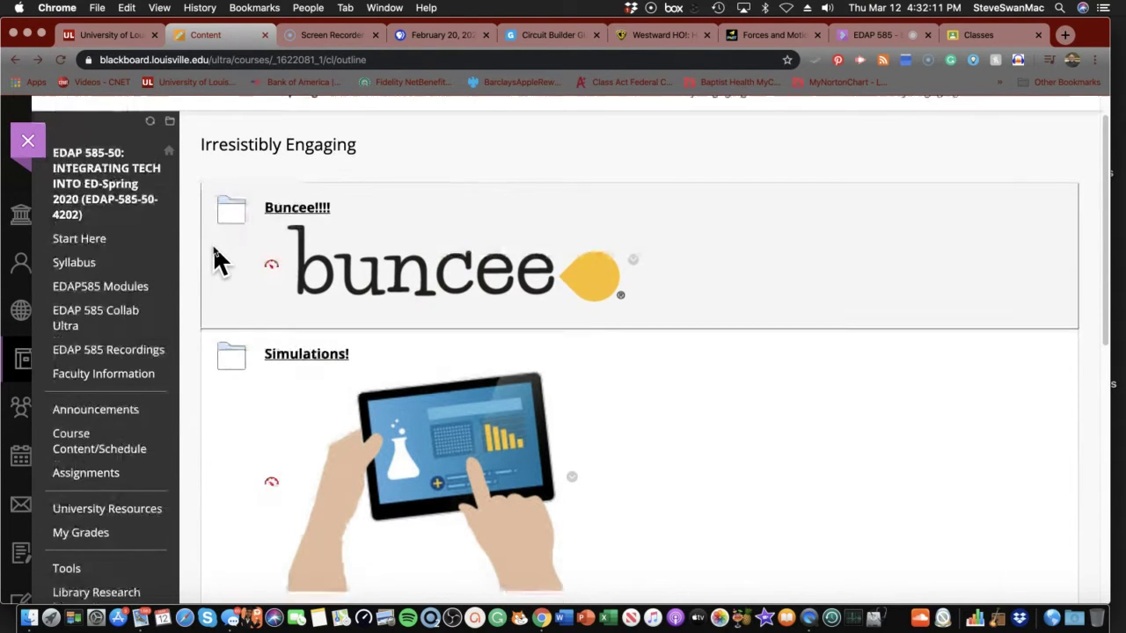
{"action": "scroll", "coordinate": [216, 256], "scroll_direction": "down", "scroll_amount": 5}
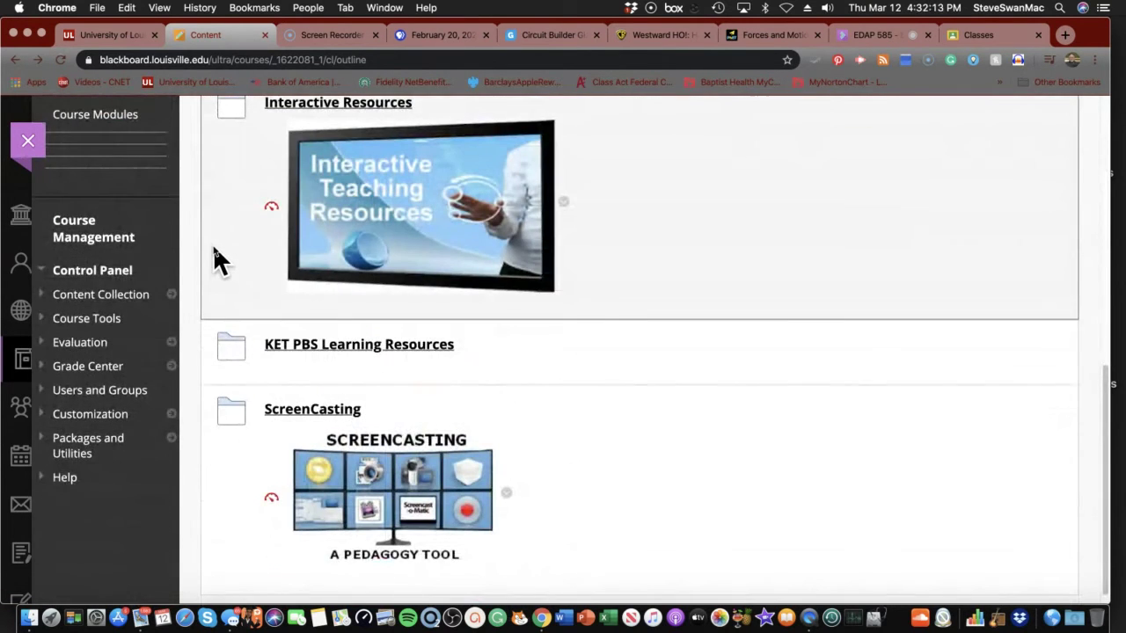
{"action": "scroll", "coordinate": [213, 242], "scroll_direction": "up", "scroll_amount": 3}
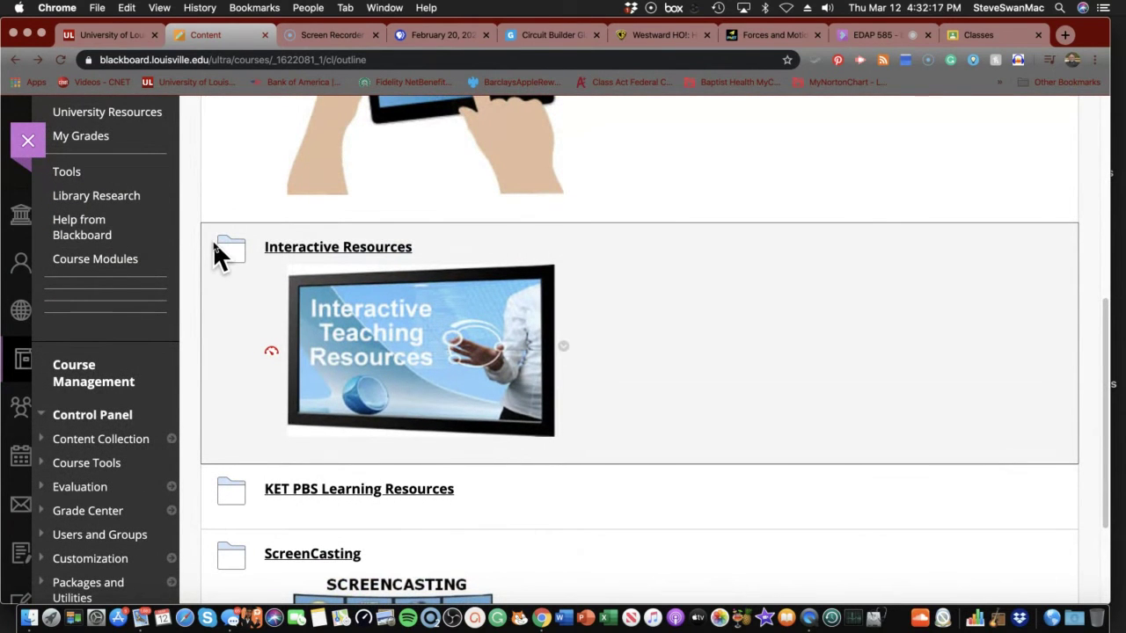
{"action": "scroll", "coordinate": [220, 247], "scroll_direction": "up", "scroll_amount": 8}
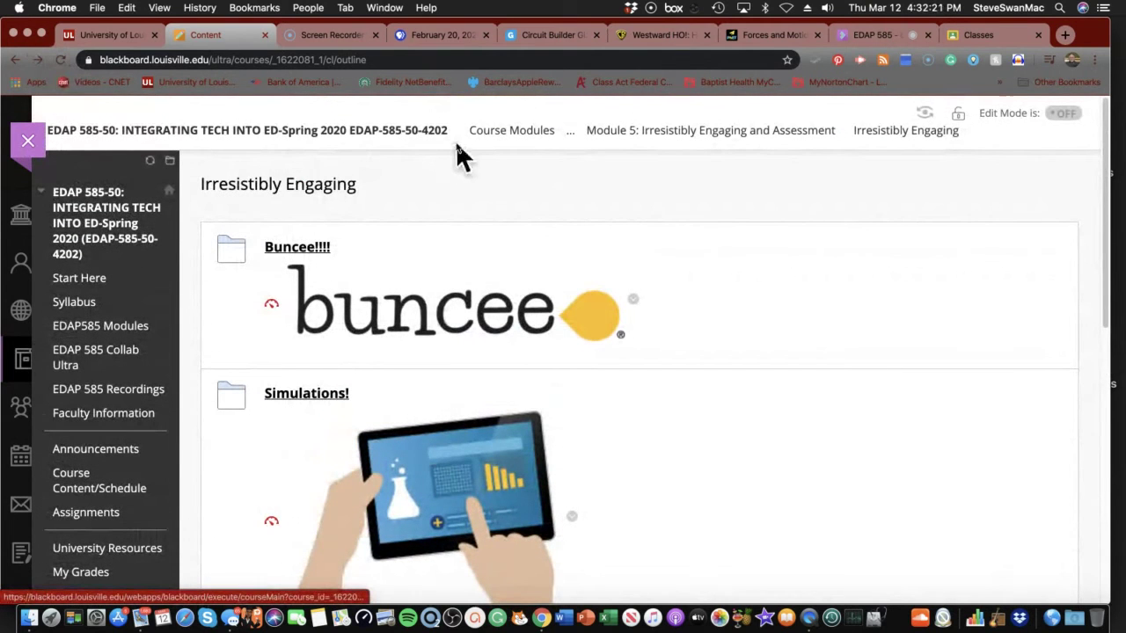
- Open the Course Modules page from the course path and browse down past the Technology Resources folder
{"action": "left_click", "coordinate": [484, 141]}
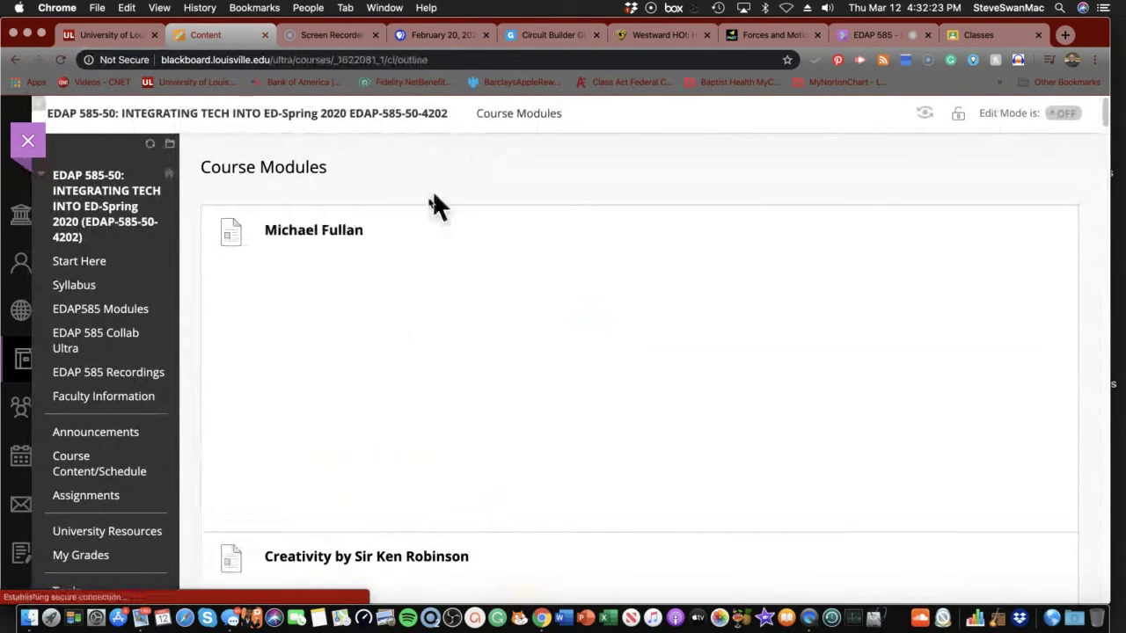
{"action": "scroll", "coordinate": [410, 257], "scroll_direction": "down", "scroll_amount": 5}
{"action": "scroll", "coordinate": [409, 262], "scroll_direction": "down", "scroll_amount": 15}
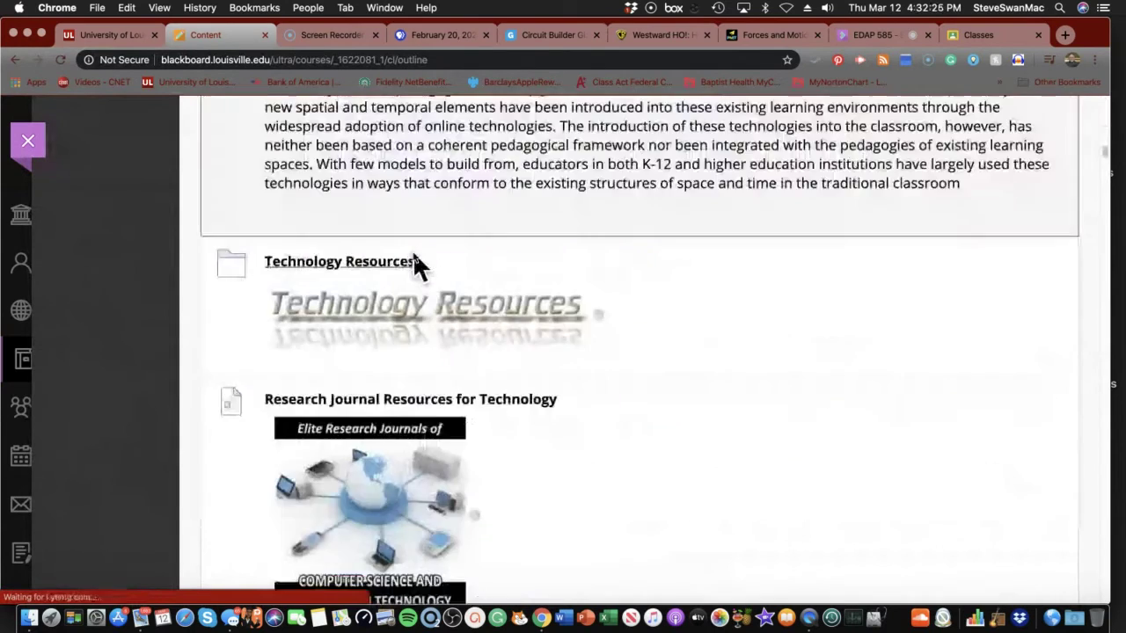